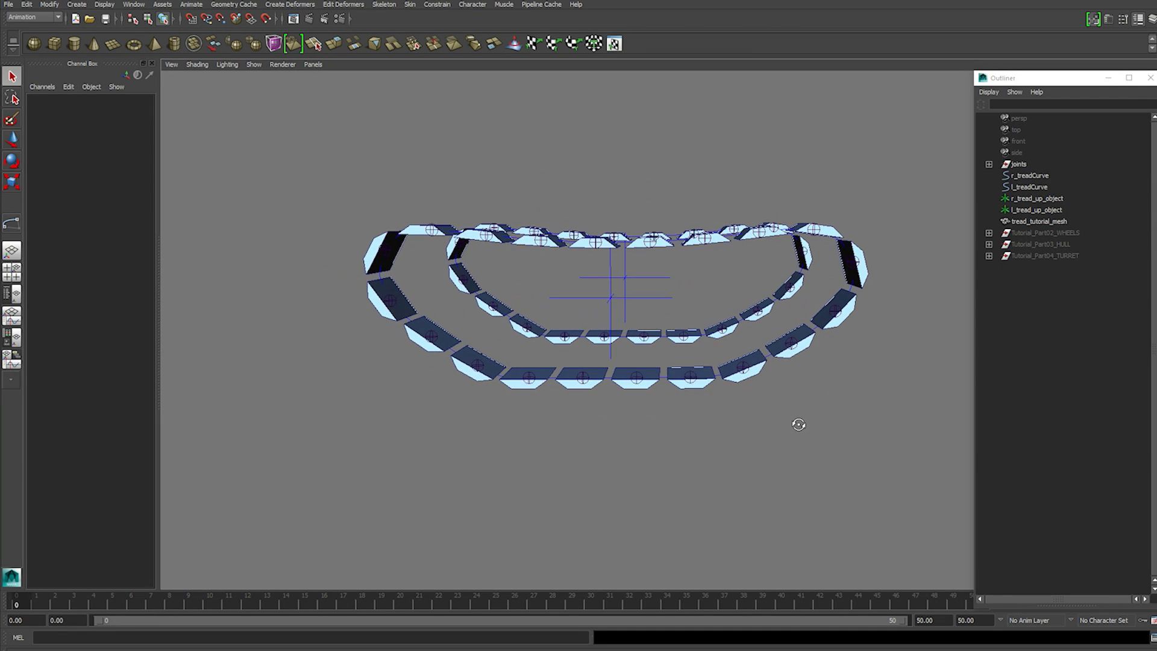
Try scrubbing the Tread Cycle of r_tread_up_object and l_tread_up_object together, undoing each test, and clear the selection
{"action": "left_click_drag", "start_coordinate": [661, 296], "coordinate": [669, 297]}
{"action": "left_click_drag", "start_coordinate": [747, 317], "coordinate": [479, 275], "text": "alt"}
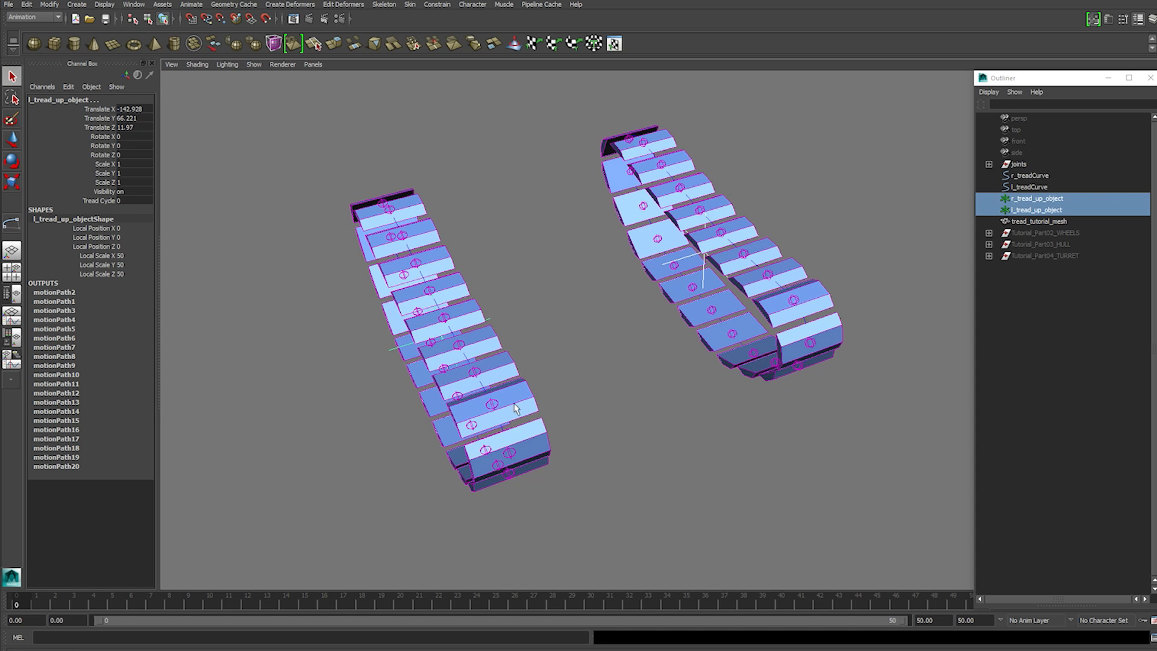
{"action": "left_click_drag", "start_coordinate": [512, 445], "coordinate": [571, 354], "text": "alt"}
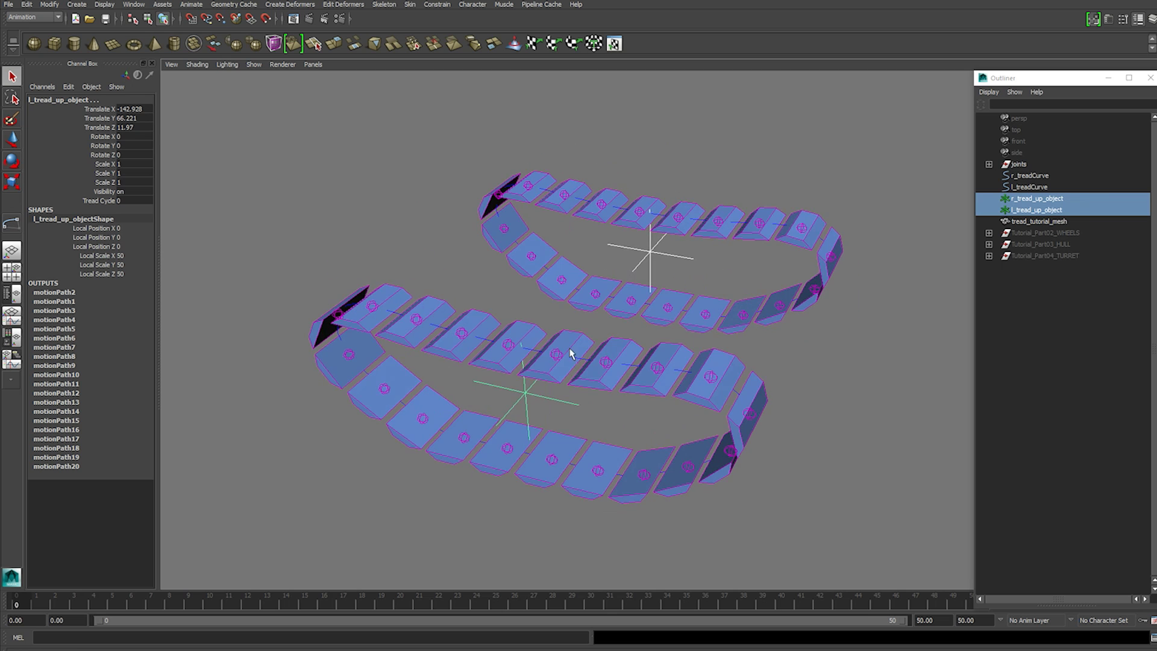
{"action": "left_click", "coordinate": [488, 342]}
{"action": "left_click_drag", "start_coordinate": [469, 330], "coordinate": [716, 275], "text": "alt"}
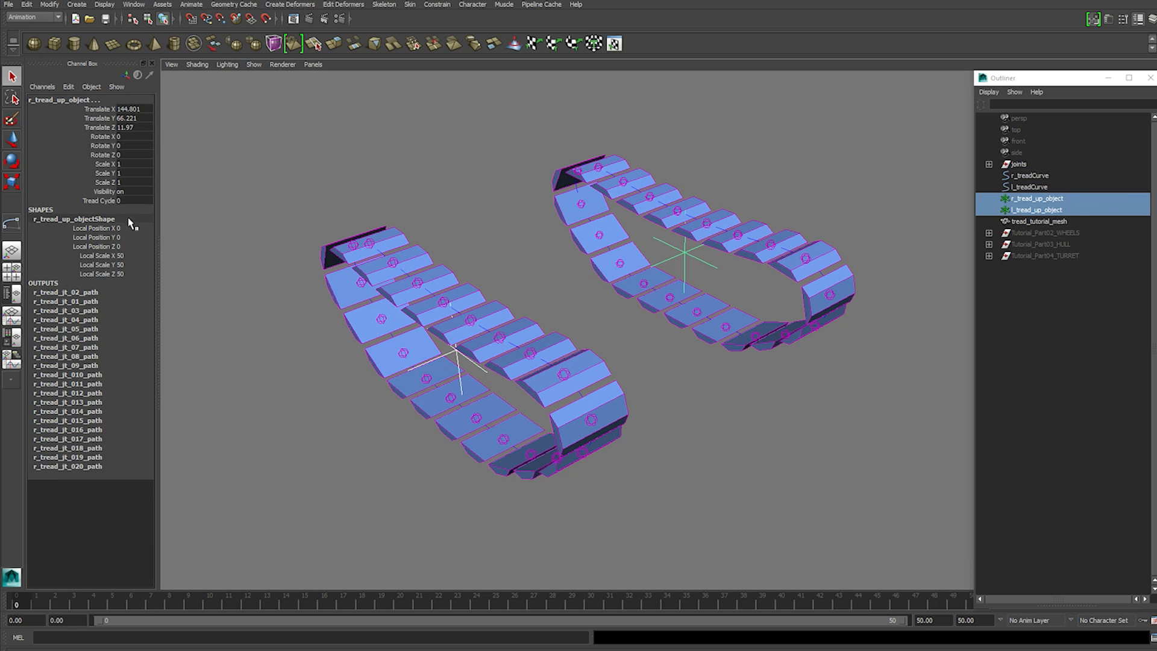
{"action": "left_click", "coordinate": [99, 200]}
{"action": "key", "text": "f"}
{"action": "middle_click_drag", "start_coordinate": [391, 467], "coordinate": [423, 467]}
{"action": "left_click_drag", "start_coordinate": [424, 467], "coordinate": [656, 416], "text": "alt"}
{"action": "key", "text": "ctrl+z"}
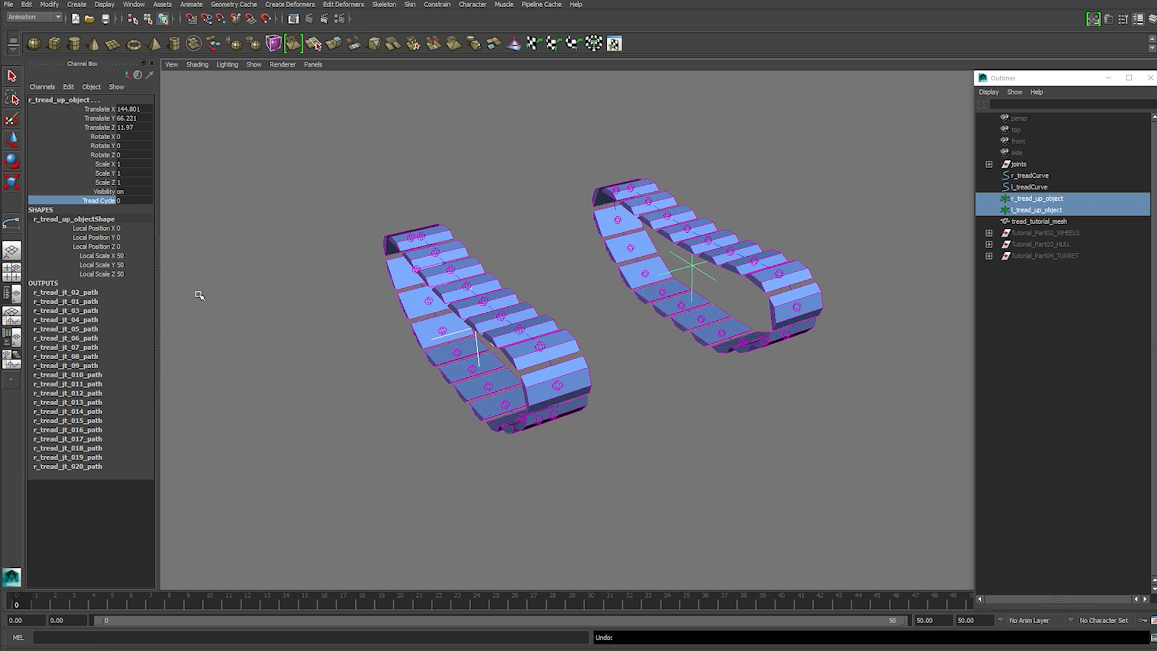
{"action": "middle_click_drag", "start_coordinate": [464, 499], "coordinate": [504, 487]}
{"action": "key", "text": "ctrl+z"}
{"action": "scroll", "coordinate": [809, 214], "scroll_direction": "up", "scroll_amount": 2}
{"action": "middle_click_drag", "start_coordinate": [802, 211], "coordinate": [790, 225], "text": "alt"}
{"action": "left_click", "coordinate": [789, 225]}
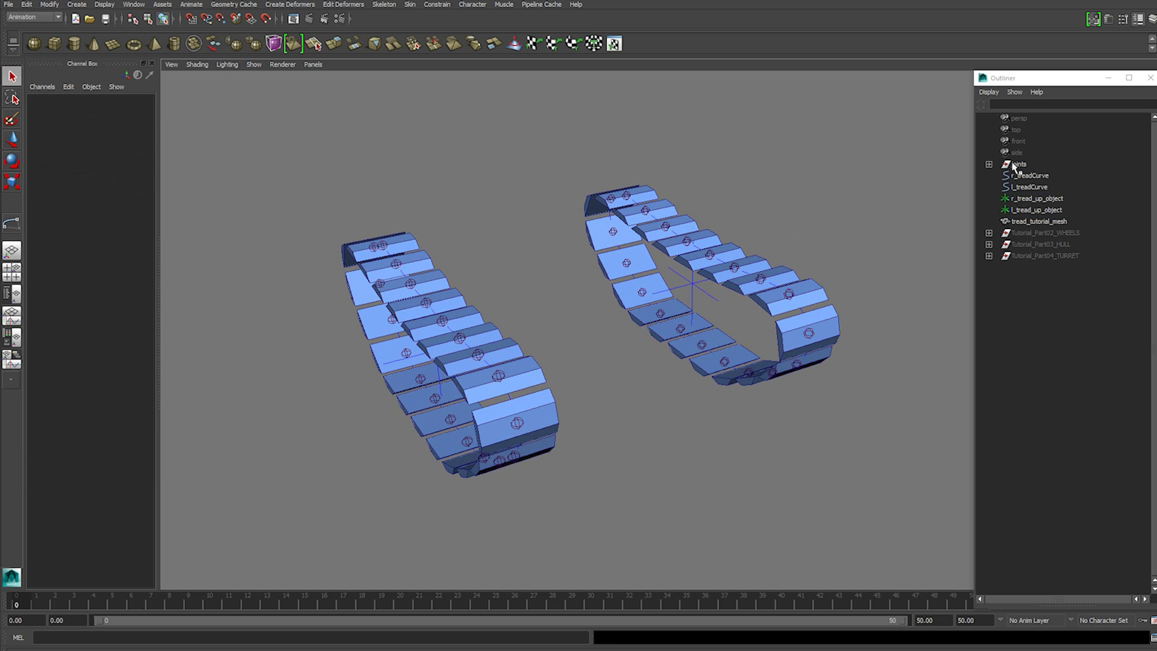
Hide the tread parts, from the joints group through the curves and up objects to tread_tutorial_mesh
{"action": "left_click", "coordinate": [1014, 164]}
{"action": "left_click", "coordinate": [1029, 221], "text": "shift"}
{"action": "key", "text": "ctrl+h"}
Show the Tutorial_Part02_WHEELS group and expand its hierarchy
{"action": "left_click", "coordinate": [1035, 232]}
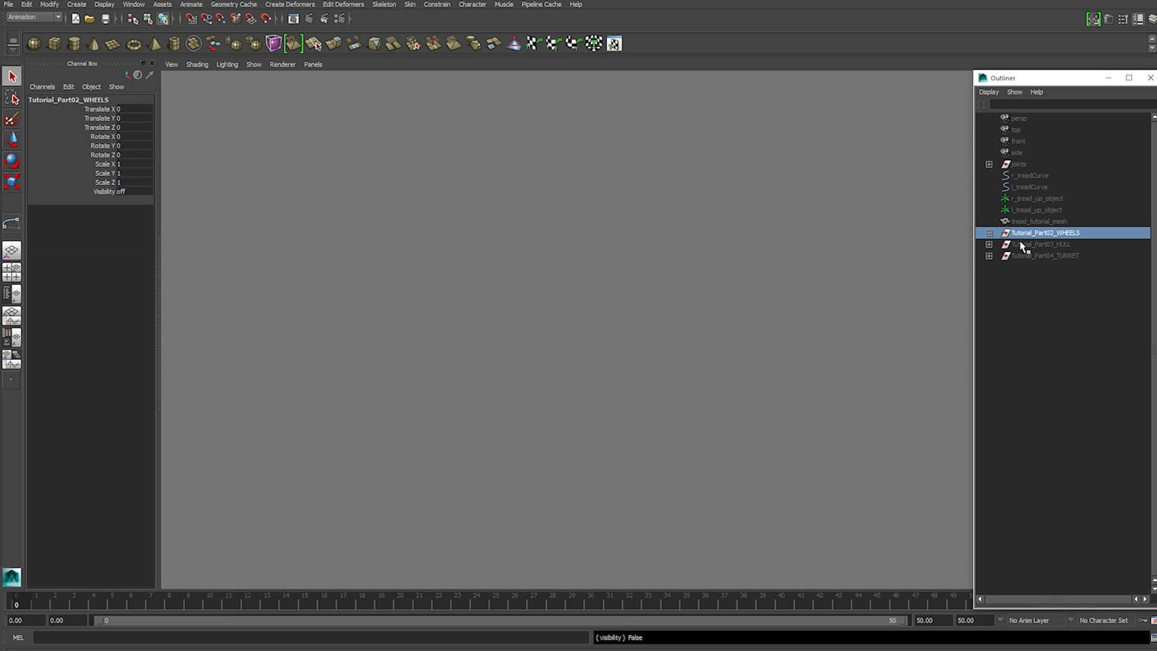
{"action": "key", "text": "shift+h"}
{"action": "left_click", "coordinate": [989, 233]}
{"action": "middle_click_drag", "start_coordinate": [822, 292], "coordinate": [782, 223], "text": "alt"}
{"action": "left_click_drag", "start_coordinate": [782, 222], "coordinate": [797, 226], "text": "alt"}
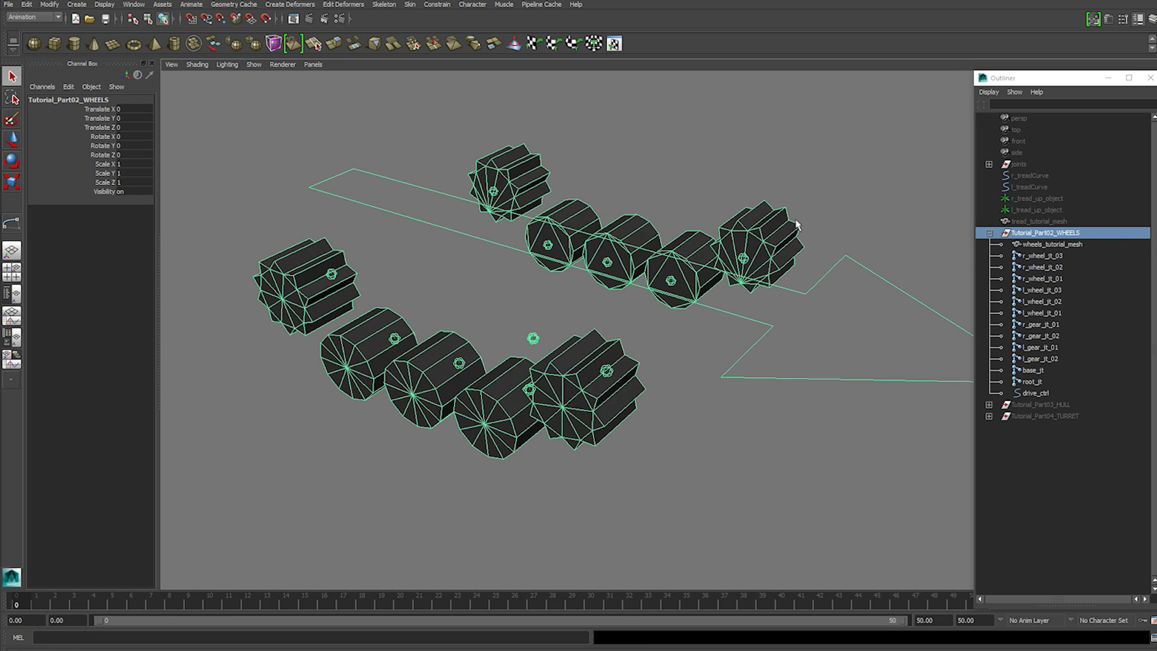
{"action": "scroll", "coordinate": [711, 330], "scroll_direction": "down", "scroll_amount": 1}
Select the five left wheel and gear joints and examine their placement relative to the wheels from several angles
{"action": "left_click", "coordinate": [583, 424]}
{"action": "left_click_drag", "start_coordinate": [584, 426], "coordinate": [551, 356], "text": "alt"}
{"action": "middle_click_drag", "start_coordinate": [551, 352], "coordinate": [580, 396], "text": "alt"}
{"action": "left_click_drag", "start_coordinate": [481, 435], "coordinate": [547, 324]}
{"action": "left_click_drag", "start_coordinate": [612, 382], "coordinate": [556, 351], "text": "alt"}
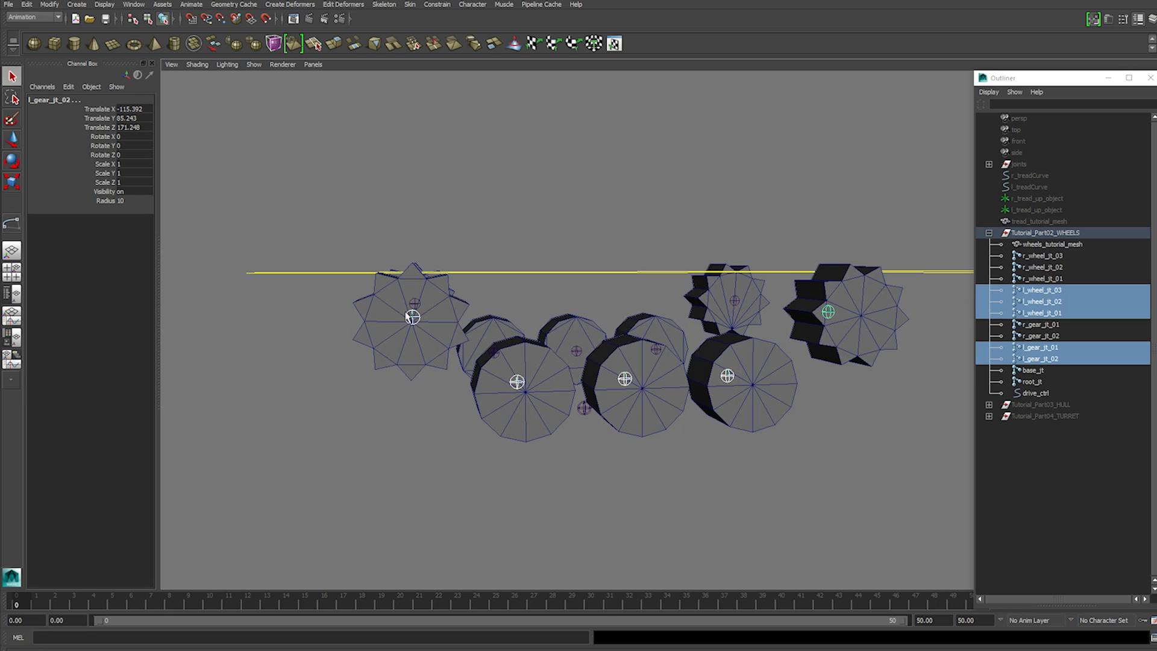
{"action": "left_click_drag", "start_coordinate": [451, 349], "coordinate": [498, 389], "text": "alt"}
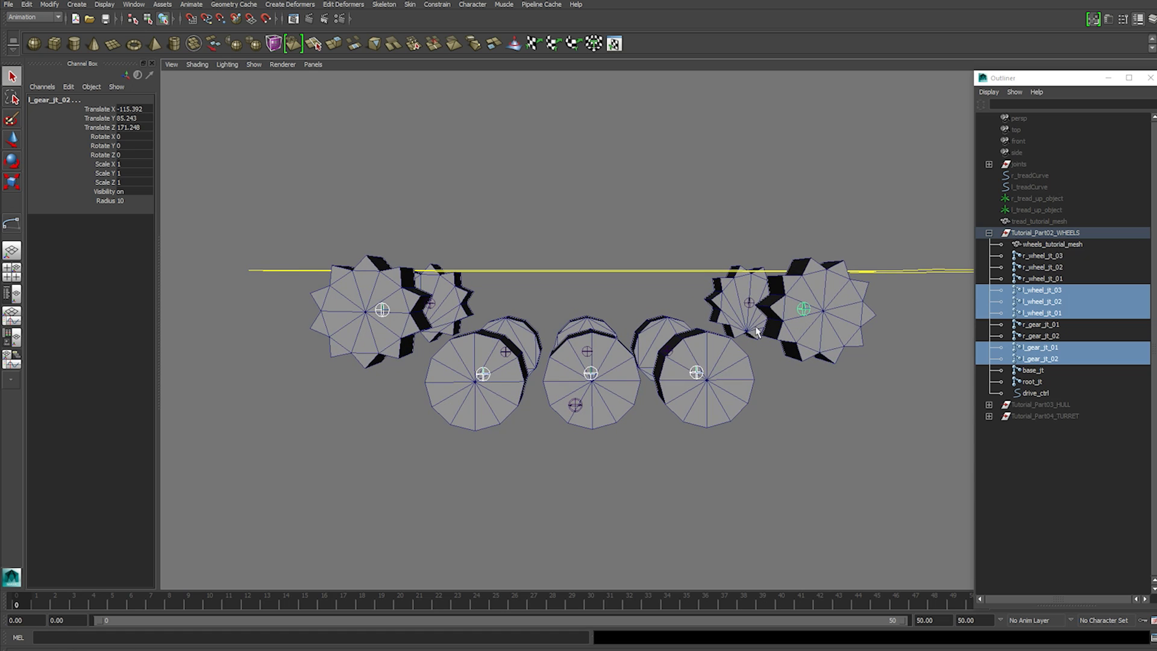
{"action": "left_click_drag", "start_coordinate": [758, 331], "coordinate": [566, 331], "text": "alt"}
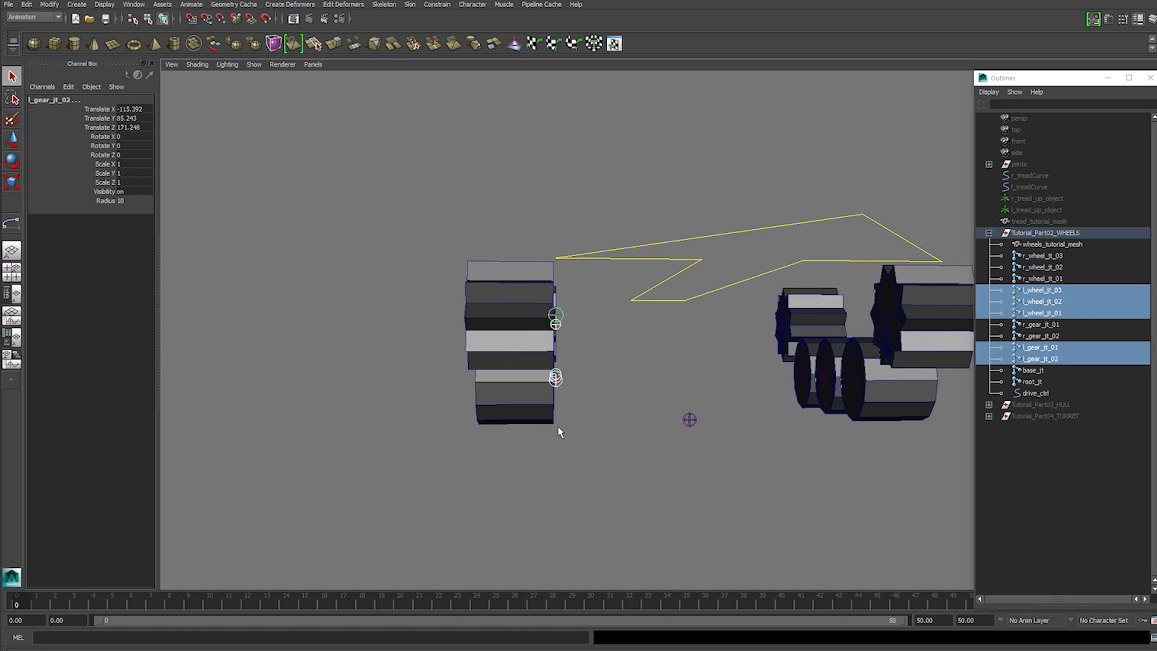
{"action": "left_click_drag", "start_coordinate": [616, 468], "coordinate": [674, 459], "text": "alt"}
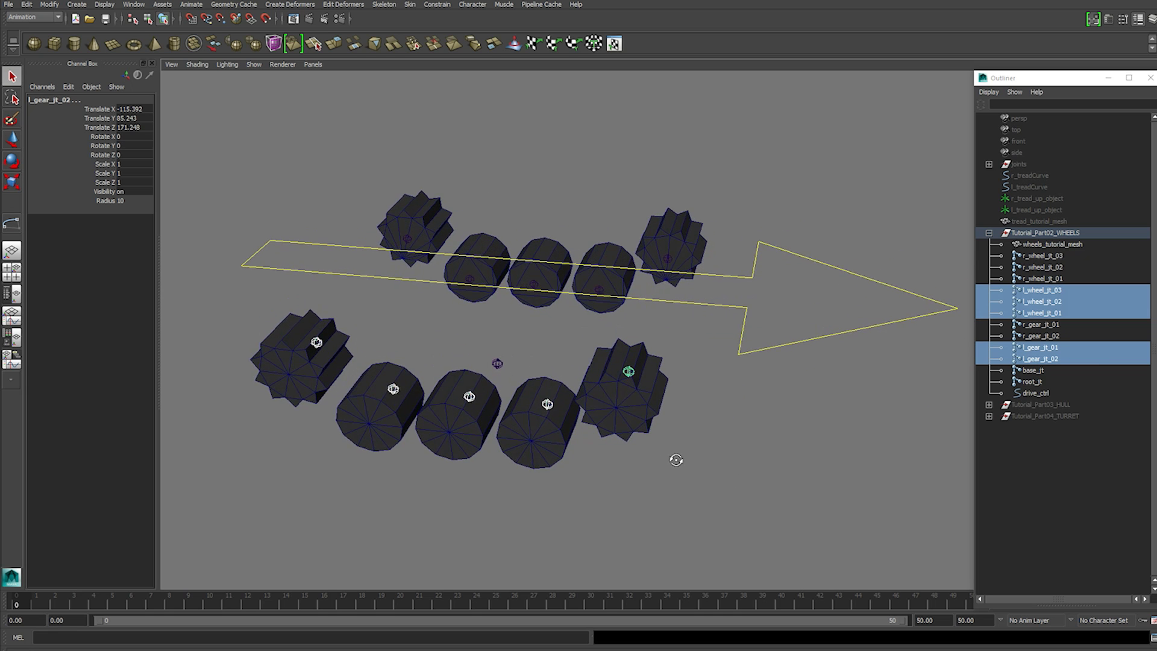
Try moving the front left gear joint l_gear_jt_02 forward along Z, and undo the move
{"action": "key", "text": "w"}
{"action": "left_click", "coordinate": [627, 371]}
{"action": "left_click_drag", "start_coordinate": [665, 375], "coordinate": [686, 379]}
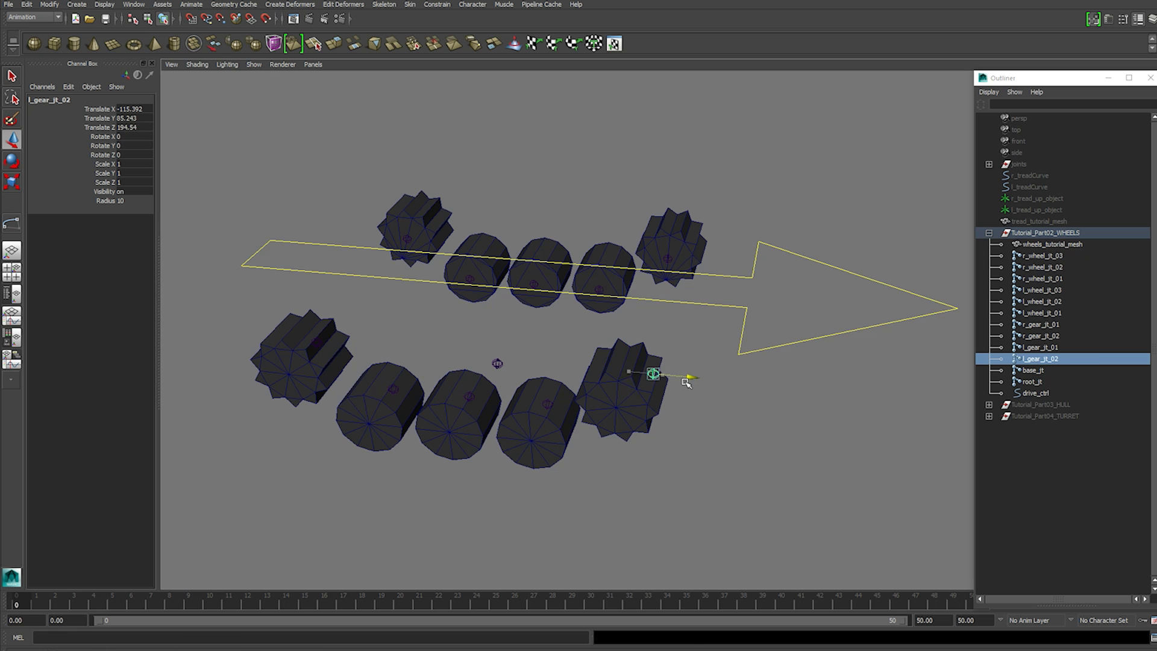
{"action": "key", "text": "ctrl+z"}
{"action": "middle_click_drag", "start_coordinate": [577, 407], "coordinate": [666, 425], "text": "alt"}
{"action": "left_click_drag", "start_coordinate": [728, 455], "coordinate": [699, 470], "text": "alt"}
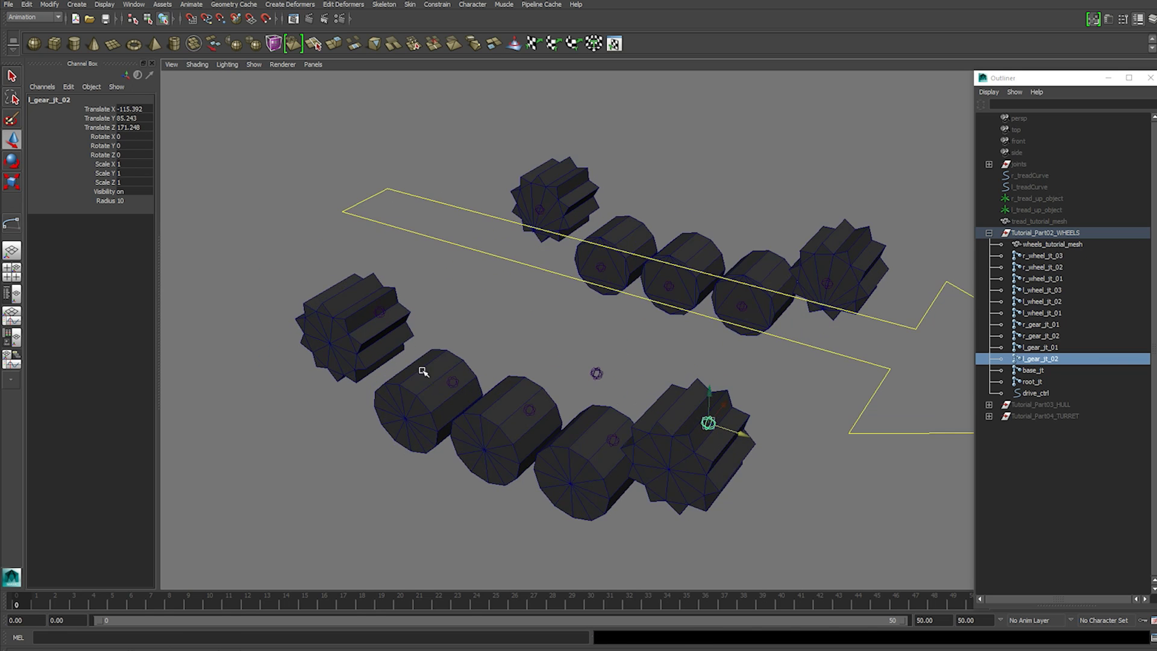
Examine how the individual left wheel joints, including l_wheel_jt_03, sit against their wheels from the front
{"action": "left_click", "coordinate": [449, 383]}
{"action": "left_click_drag", "start_coordinate": [550, 426], "coordinate": [449, 348], "text": "alt"}
{"action": "left_click", "coordinate": [532, 416]}
{"action": "left_click_drag", "start_coordinate": [573, 341], "coordinate": [523, 312], "text": "alt"}
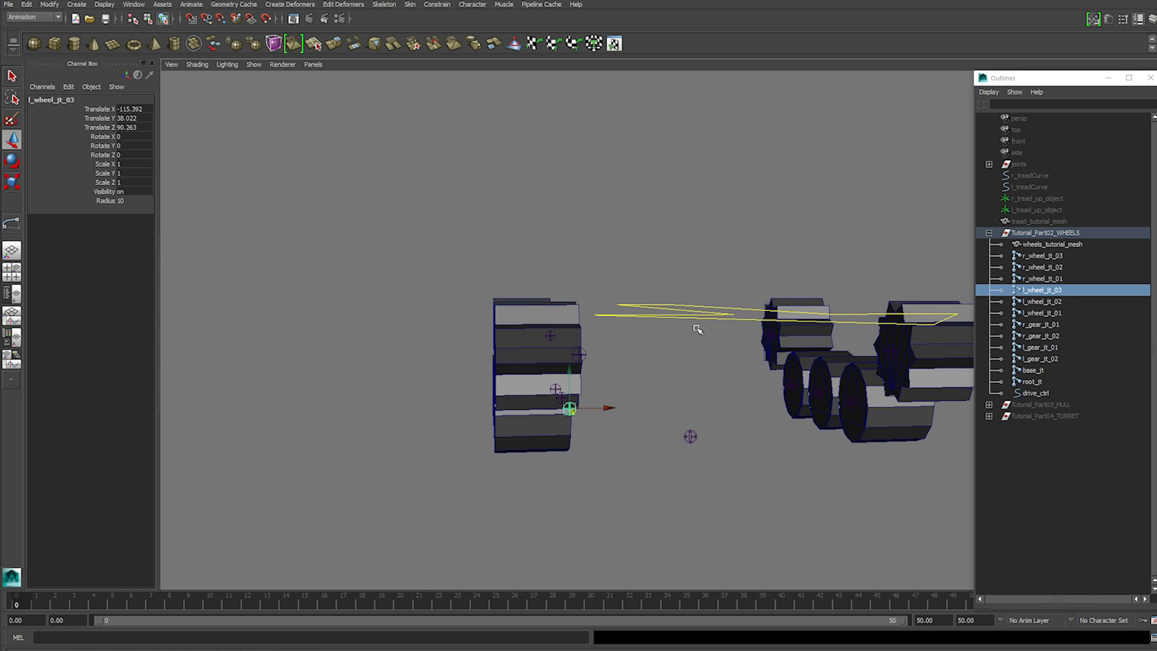
{"action": "mouse_move", "coordinate": [683, 329]}
{"action": "left_mouse_down", "text": "alt"}
{"action": "mouse_move", "coordinate": [703, 354]}
{"action": "mouse_move", "coordinate": [707, 325]}
{"action": "mouse_move", "coordinate": [691, 331]}
{"action": "left_mouse_up", "text": "alt"}
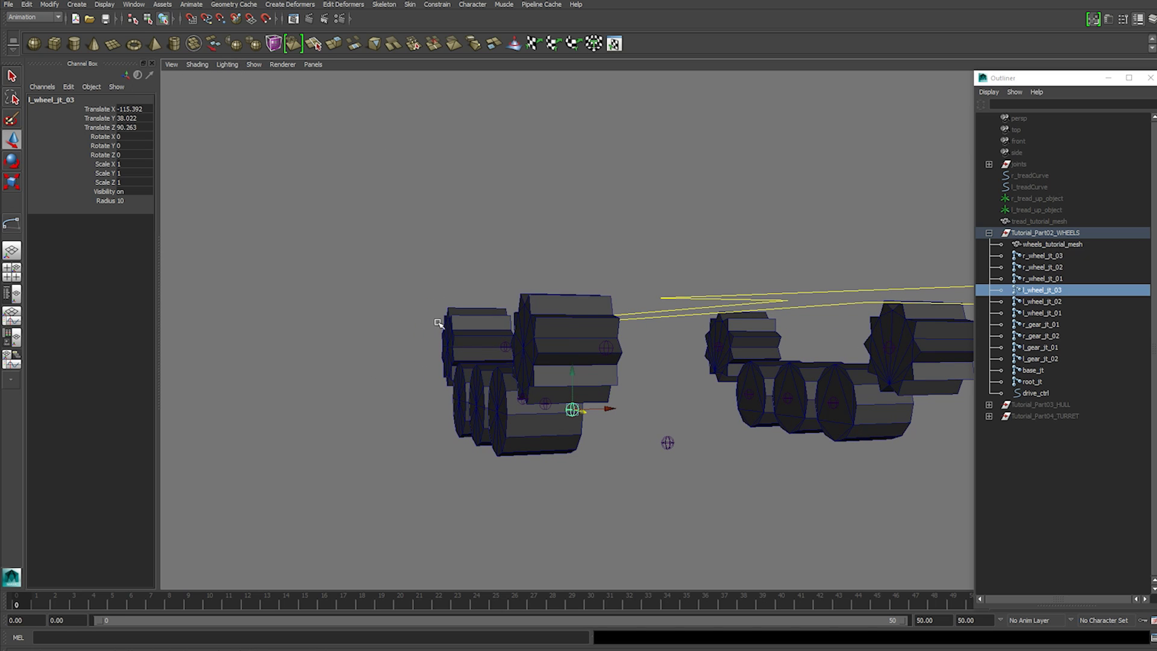
Smooth bind wheels_tutorial_mesh to the ten left and right wheel and gear joints, using Selected joints and max influences 1
{"action": "left_click_drag", "start_coordinate": [586, 320], "coordinate": [620, 478], "text": "alt"}
{"action": "middle_click_drag", "start_coordinate": [787, 322], "coordinate": [591, 300], "text": "alt"}
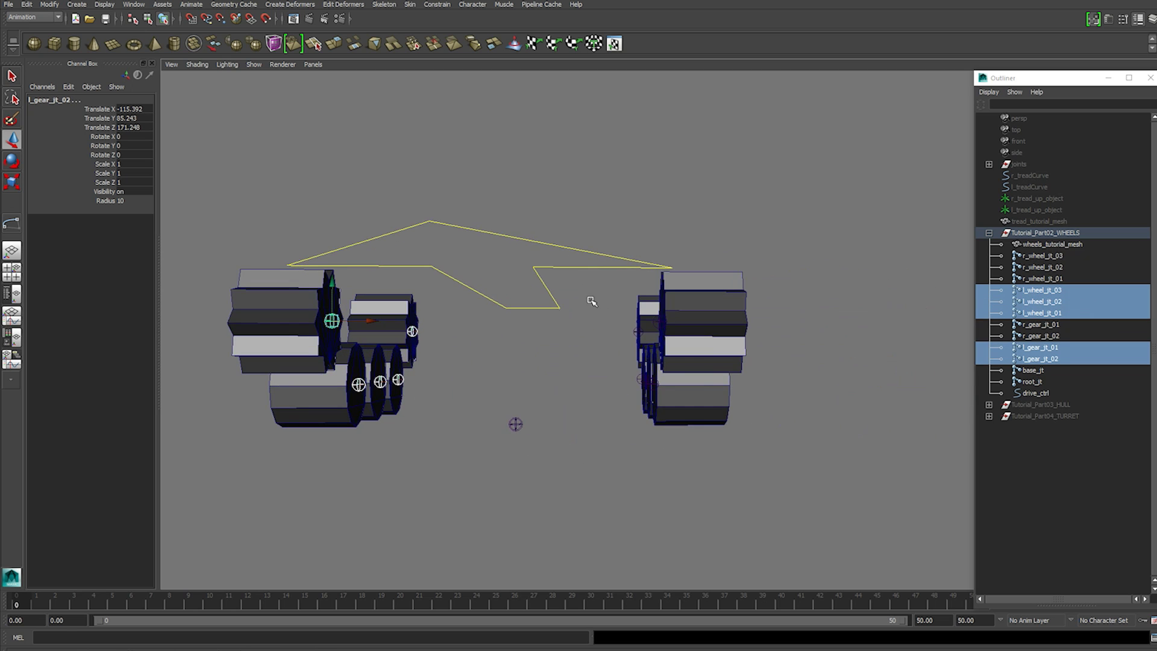
{"action": "left_click_drag", "start_coordinate": [633, 302], "coordinate": [752, 457], "text": "shift"}
{"action": "left_click", "coordinate": [734, 352], "text": "shift"}
{"action": "left_click_drag", "start_coordinate": [572, 368], "coordinate": [651, 395], "text": "alt"}
{"action": "middle_click_drag", "start_coordinate": [403, 229], "coordinate": [488, 219], "text": "alt"}
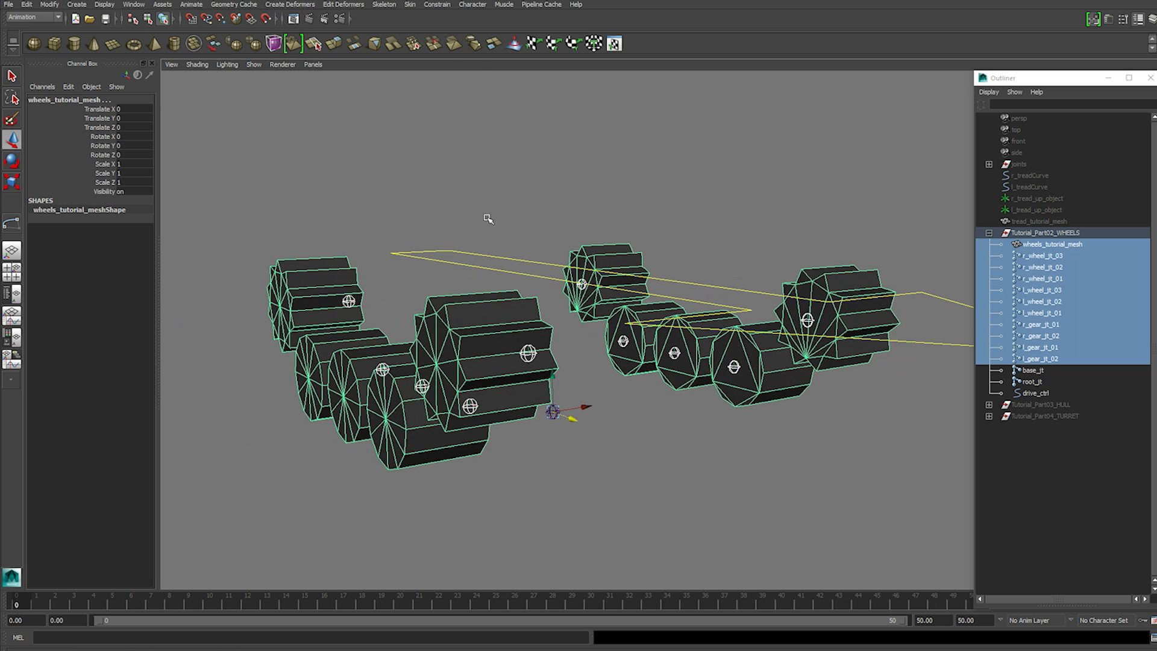
{"action": "left_click", "coordinate": [409, 5]}
{"action": "mouse_move", "coordinate": [458, 27]}
{"action": "left_click", "coordinate": [560, 27]}
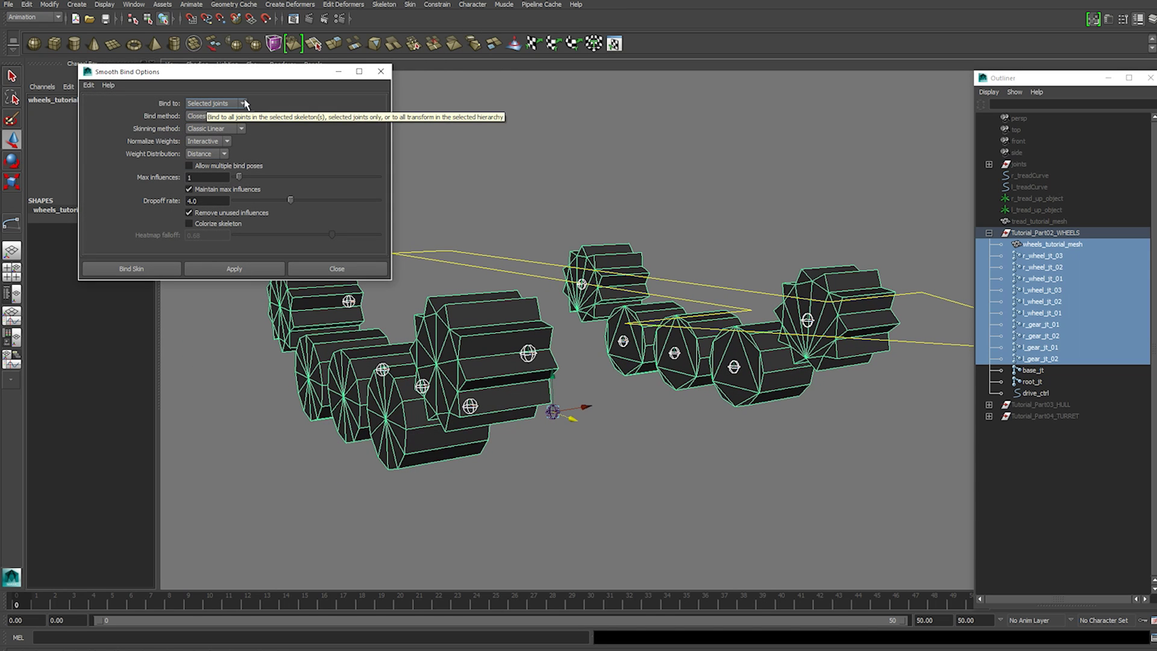
{"action": "left_click", "coordinate": [234, 269]}
{"action": "left_click", "coordinate": [336, 268]}
Rotate one of the left wheel joints to test the skin binding of the wheel mesh
{"action": "left_click", "coordinate": [657, 190]}
{"action": "left_click_drag", "start_coordinate": [657, 190], "coordinate": [413, 420], "text": "alt"}
{"action": "left_click", "coordinate": [386, 398]}
{"action": "key", "text": "e"}
{"action": "left_click_drag", "start_coordinate": [407, 374], "coordinate": [382, 352]}
{"action": "left_click", "coordinate": [677, 189]}
{"action": "left_click_drag", "start_coordinate": [676, 188], "coordinate": [550, 380], "text": "alt"}
{"action": "right_click_drag", "start_coordinate": [645, 441], "coordinate": [728, 491], "text": "alt"}
{"action": "left_click", "coordinate": [732, 494]}
Parent base_jt under root_jt in the wheels group
{"action": "left_click", "coordinate": [1034, 381]}
{"action": "left_click", "coordinate": [1033, 370]}
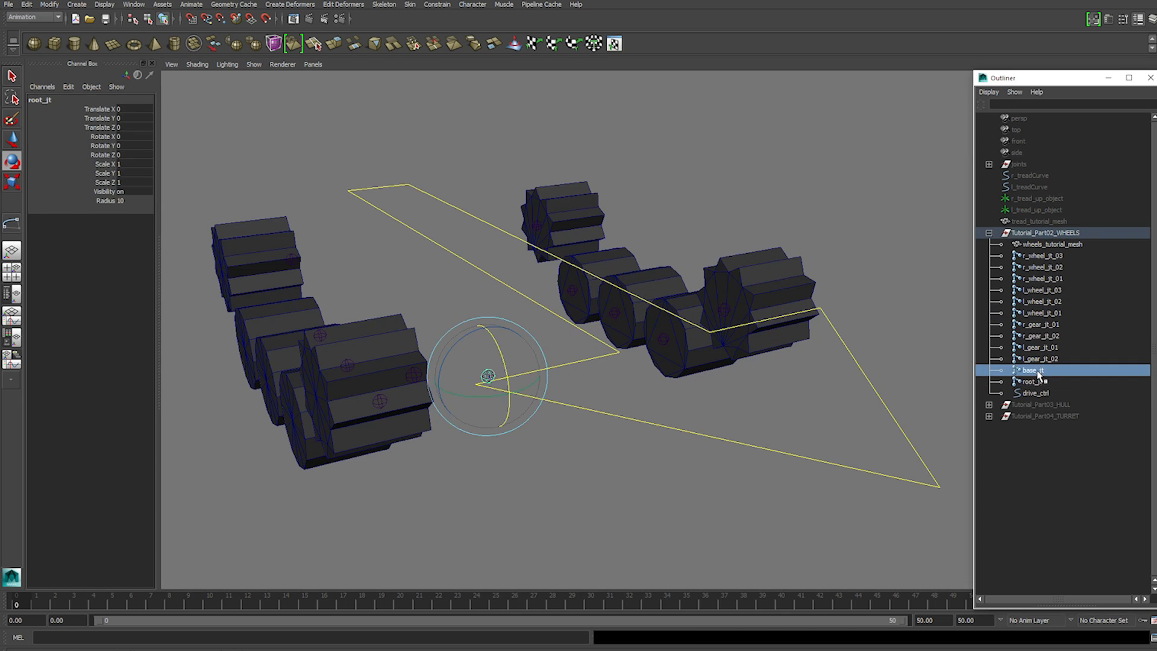
{"action": "left_click_drag", "start_coordinate": [609, 408], "coordinate": [586, 457], "text": "alt"}
{"action": "left_click", "coordinate": [634, 429]}
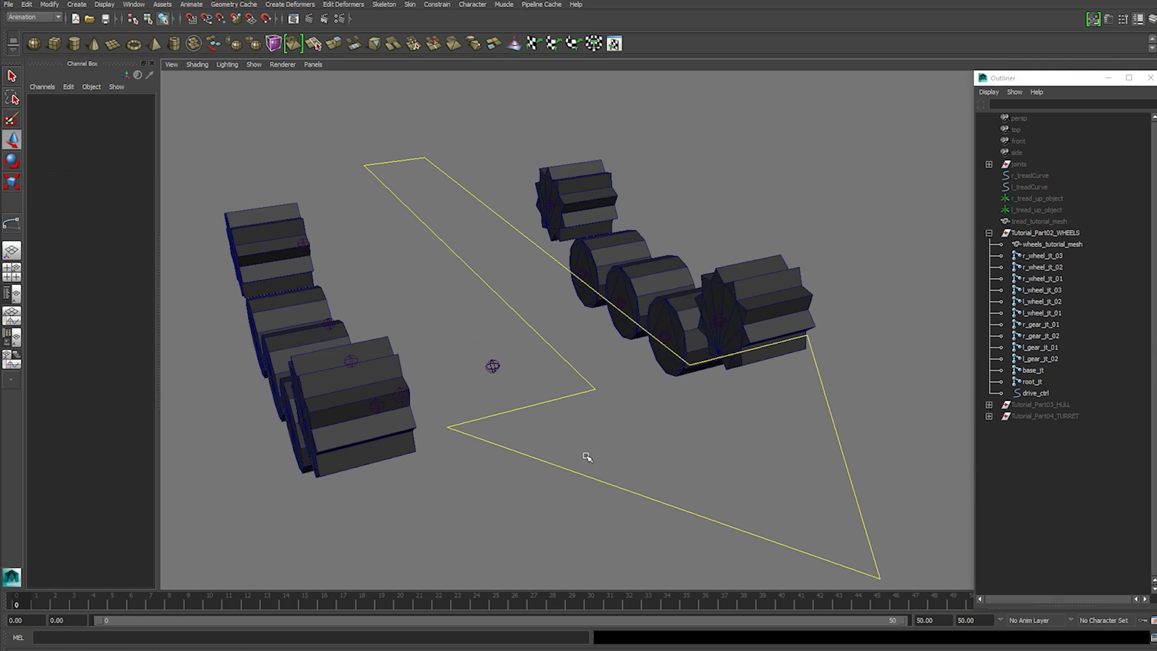
{"action": "left_click", "coordinate": [1035, 371]}
{"action": "middle_click_drag", "start_coordinate": [1035, 377], "coordinate": [1037, 384]}
{"action": "left_click_drag", "start_coordinate": [743, 414], "coordinate": [729, 410], "text": "alt"}
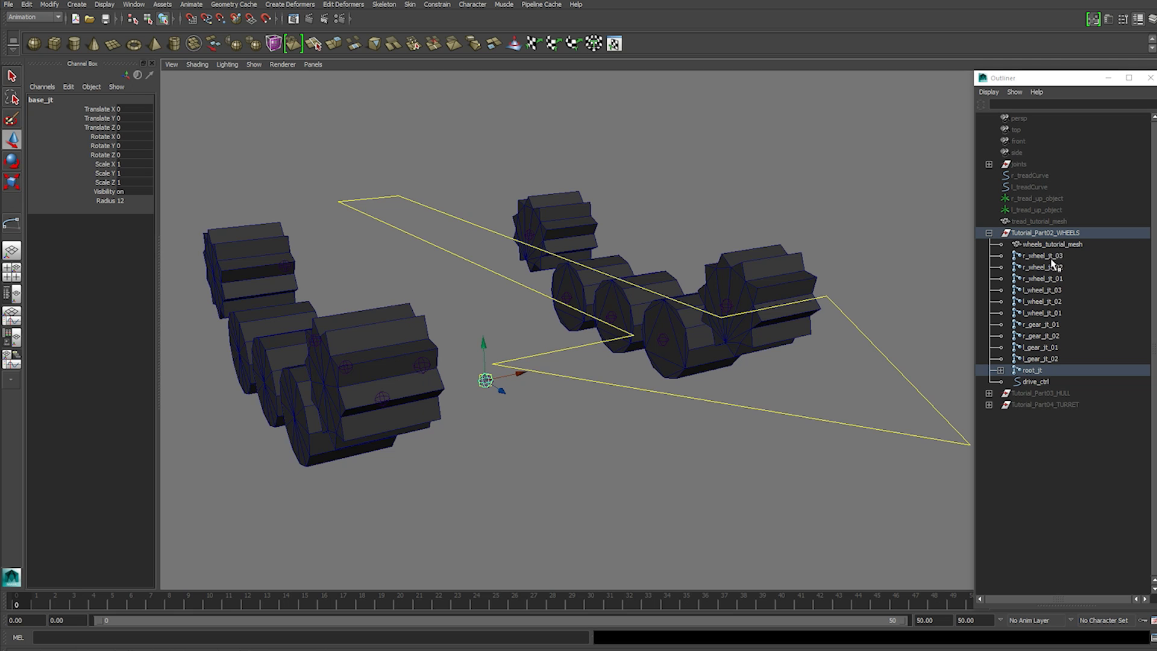
Parent all ten wheel and gear joints, r_wheel_jt_03 through l_gear_jt_02, under base_jt
{"action": "left_click_drag", "start_coordinate": [1051, 260], "coordinate": [1043, 360]}
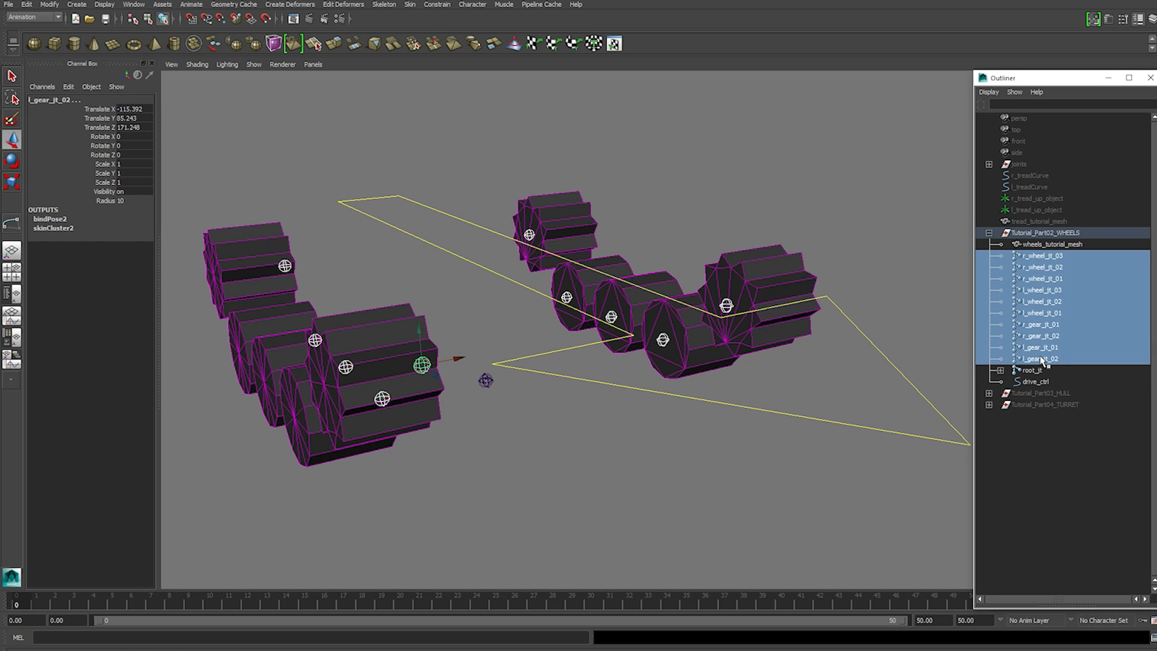
{"action": "left_click", "coordinate": [1000, 371]}
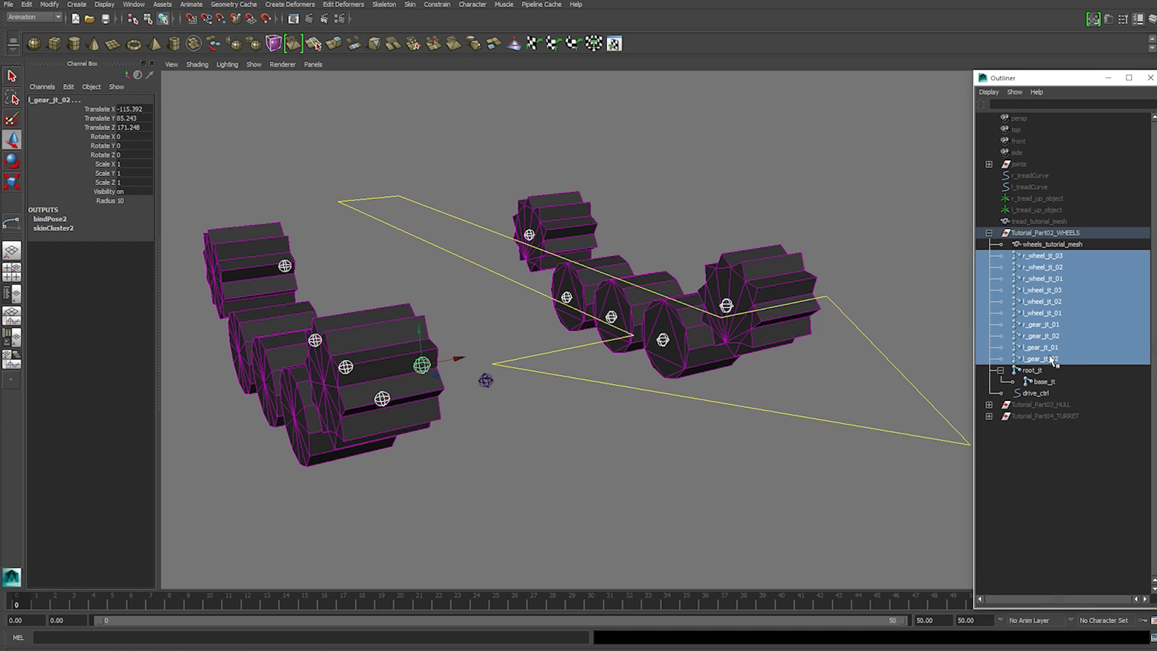
{"action": "middle_click_drag", "start_coordinate": [1051, 360], "coordinate": [1051, 388]}
{"action": "left_click_drag", "start_coordinate": [588, 358], "coordinate": [698, 484], "text": "alt"}
Select the arrow-shaped drive_ctrl curve and inspect its custom Drive and Radius attributes
{"action": "left_click", "coordinate": [559, 359]}
{"action": "scroll", "coordinate": [723, 403], "scroll_direction": "down", "scroll_amount": 3}
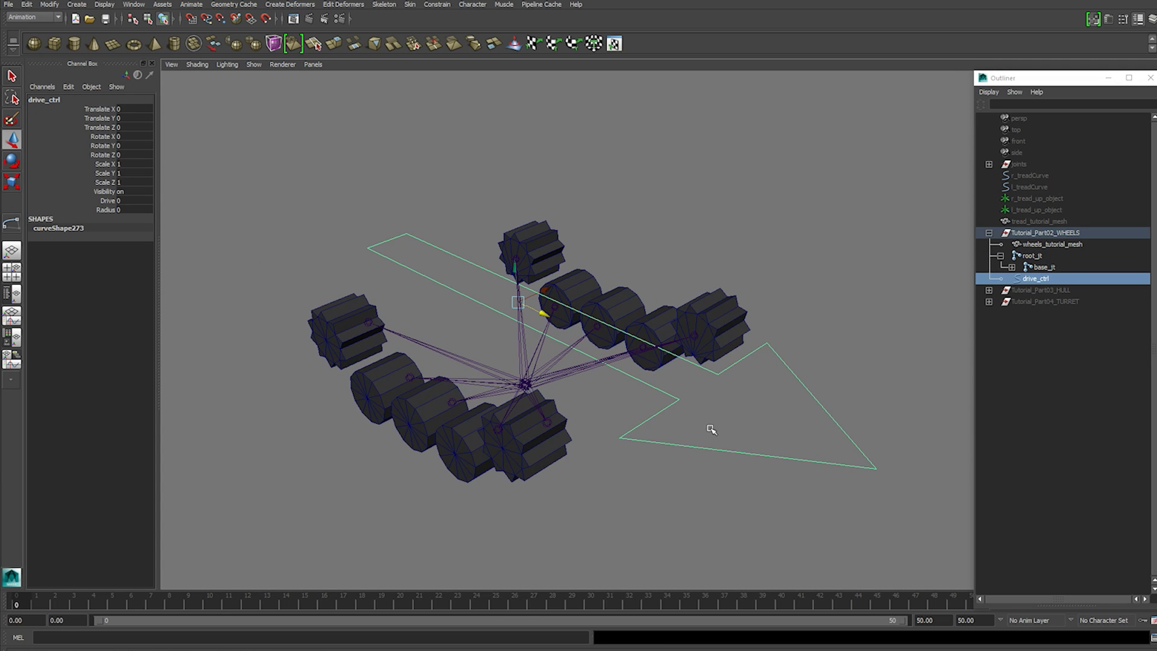
{"action": "left_click_drag", "start_coordinate": [726, 409], "coordinate": [694, 409], "text": "alt"}
{"action": "left_click_drag", "start_coordinate": [545, 255], "coordinate": [715, 426], "text": "alt"}
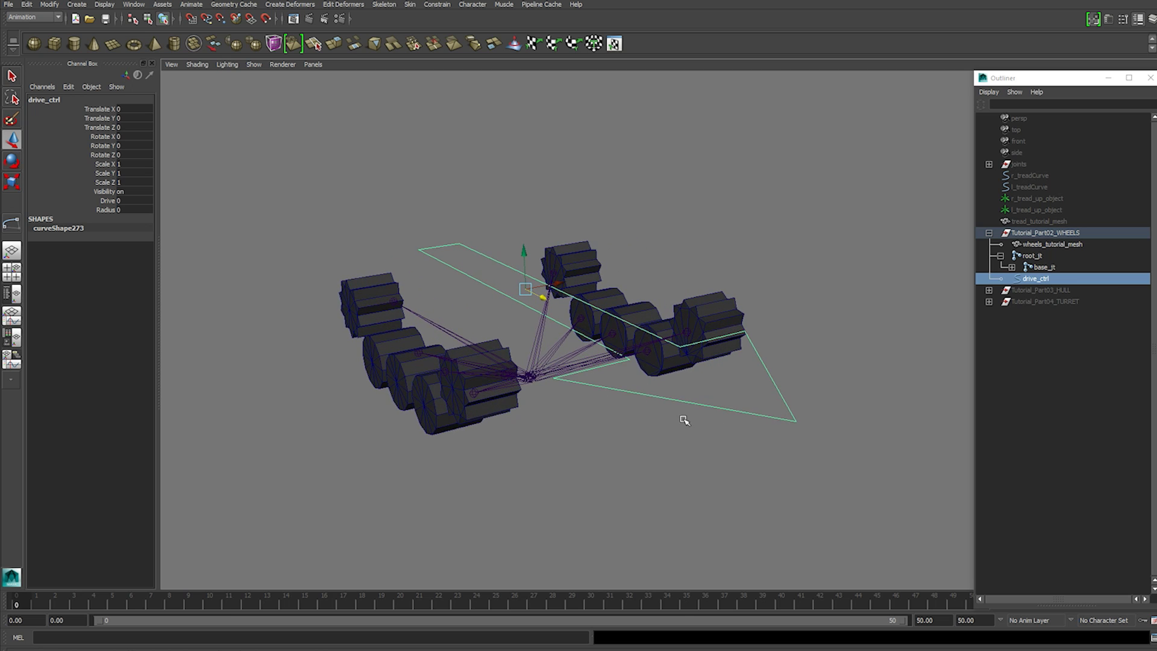
{"action": "right_click_drag", "start_coordinate": [684, 418], "coordinate": [710, 445], "text": "alt"}
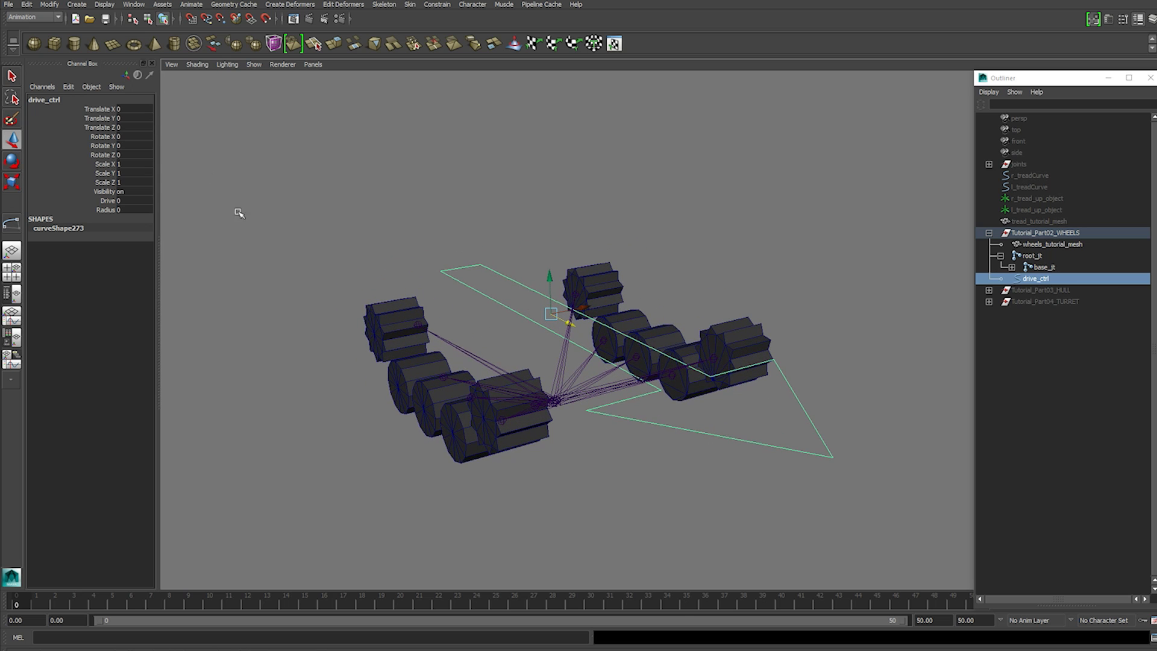
{"action": "left_click_drag", "start_coordinate": [106, 201], "coordinate": [109, 209]}
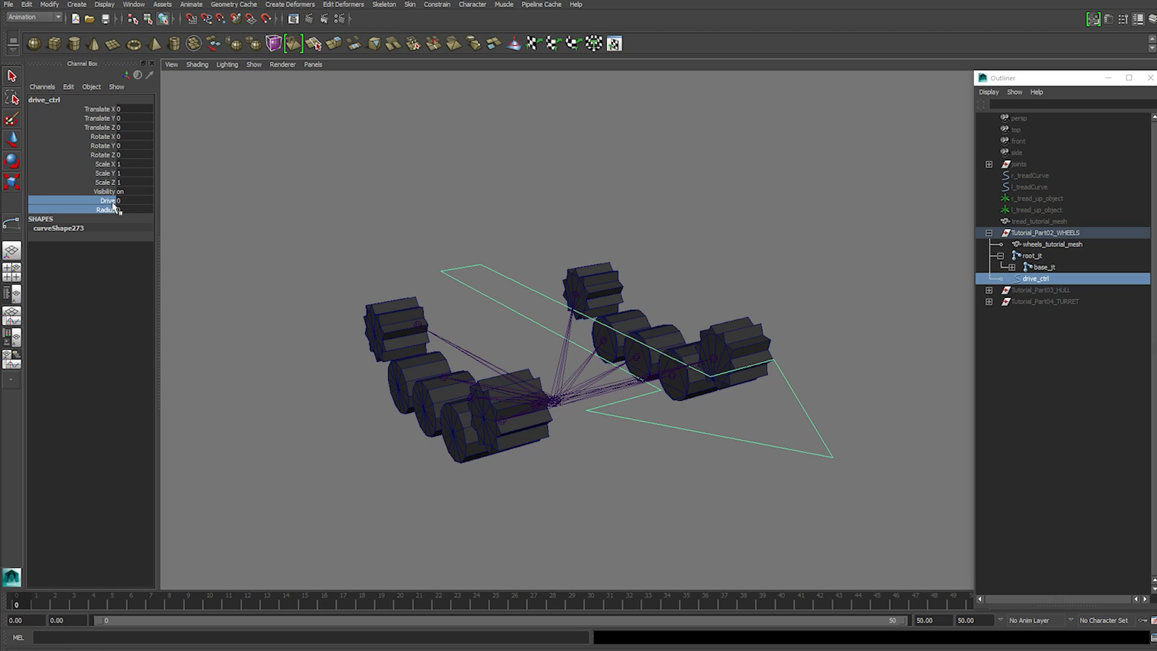
{"action": "left_click", "coordinate": [104, 210], "text": "ctrl"}
{"action": "middle_click_drag", "start_coordinate": [740, 406], "coordinate": [720, 393], "text": "alt"}
{"action": "left_click_drag", "start_coordinate": [720, 392], "coordinate": [721, 398], "text": "alt"}
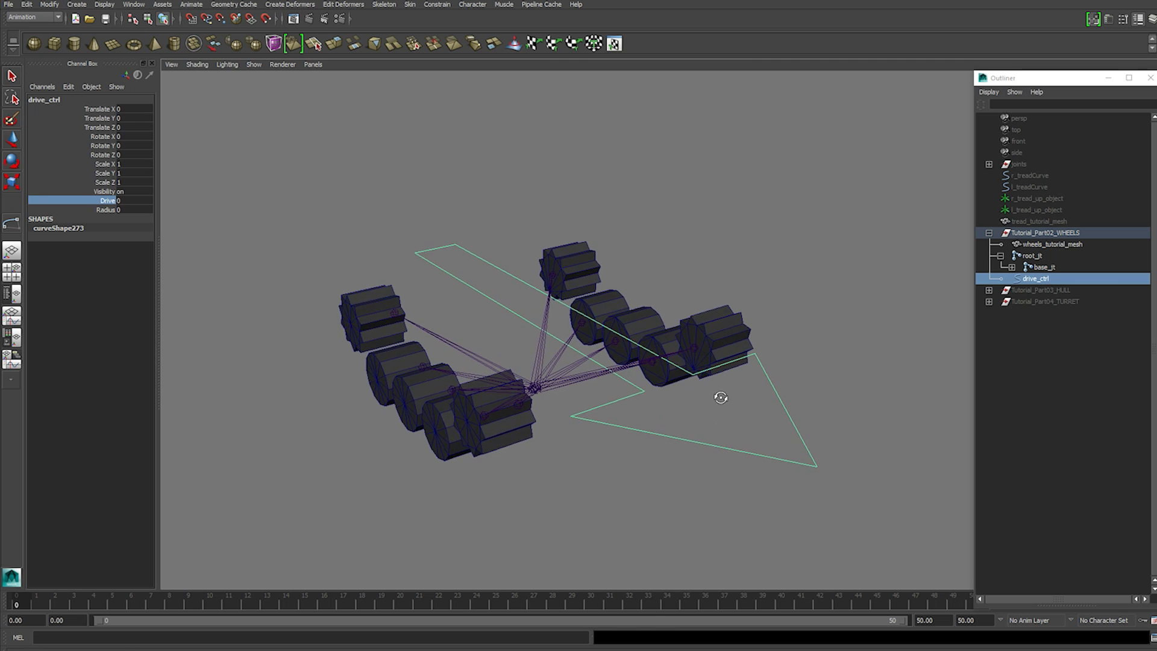
Check drive_ctrl's name, inspect base_jt with its child wheel joints, and reselect drive_ctrl
{"action": "left_click", "coordinate": [41, 100]}
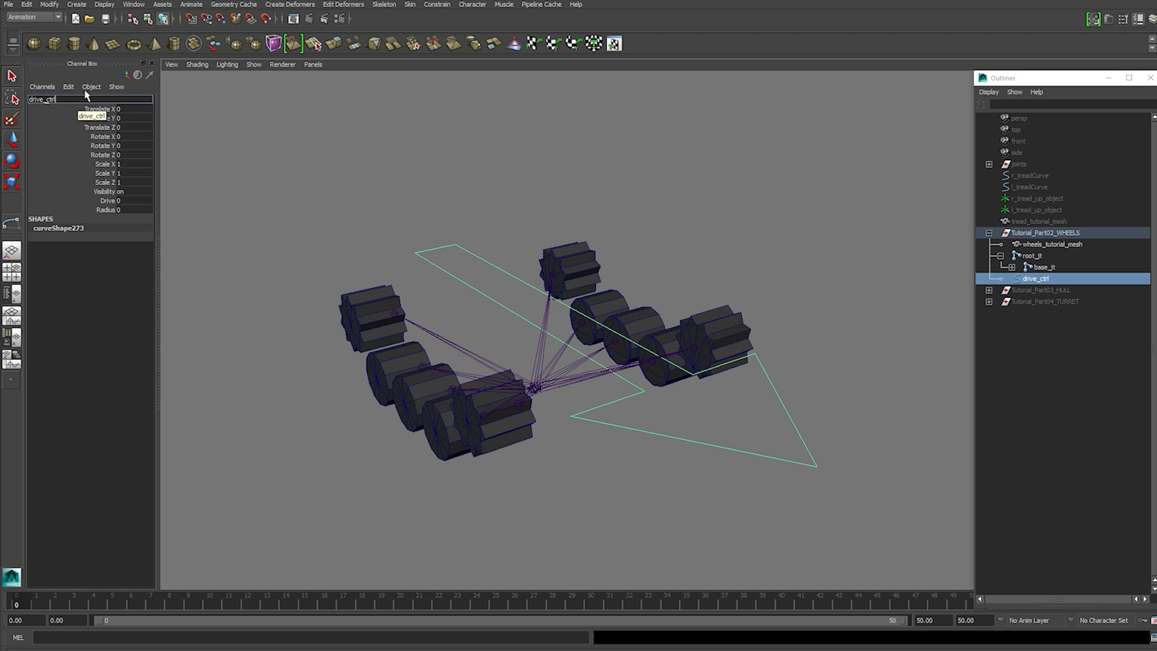
{"action": "left_click", "coordinate": [490, 323]}
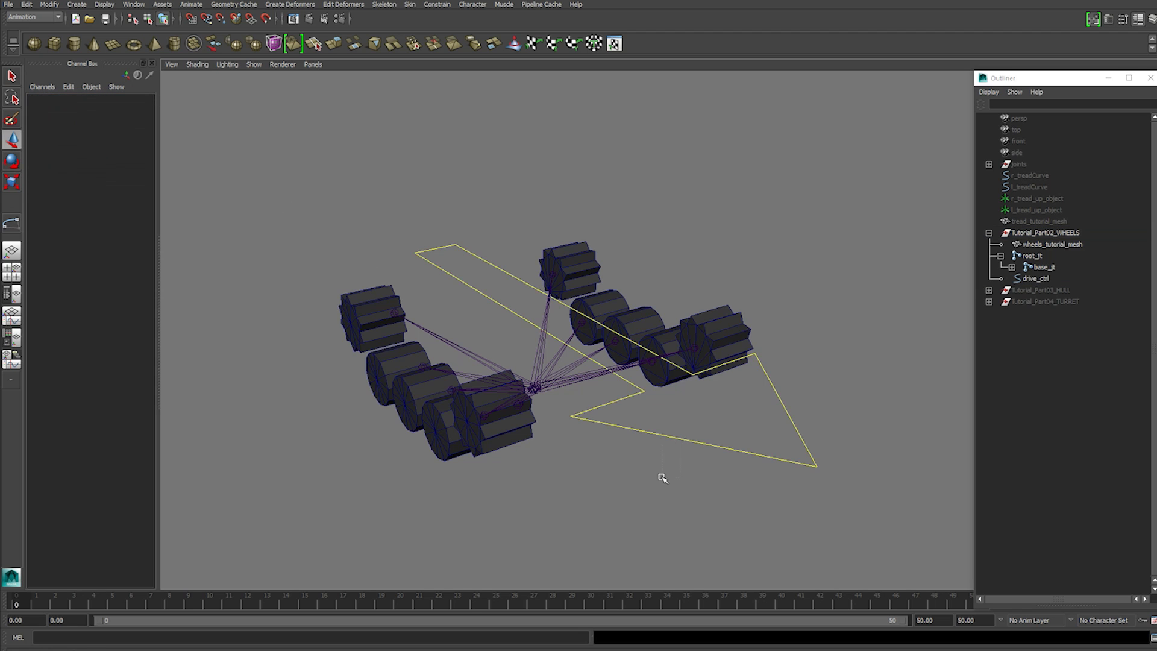
{"action": "left_click", "coordinate": [648, 412]}
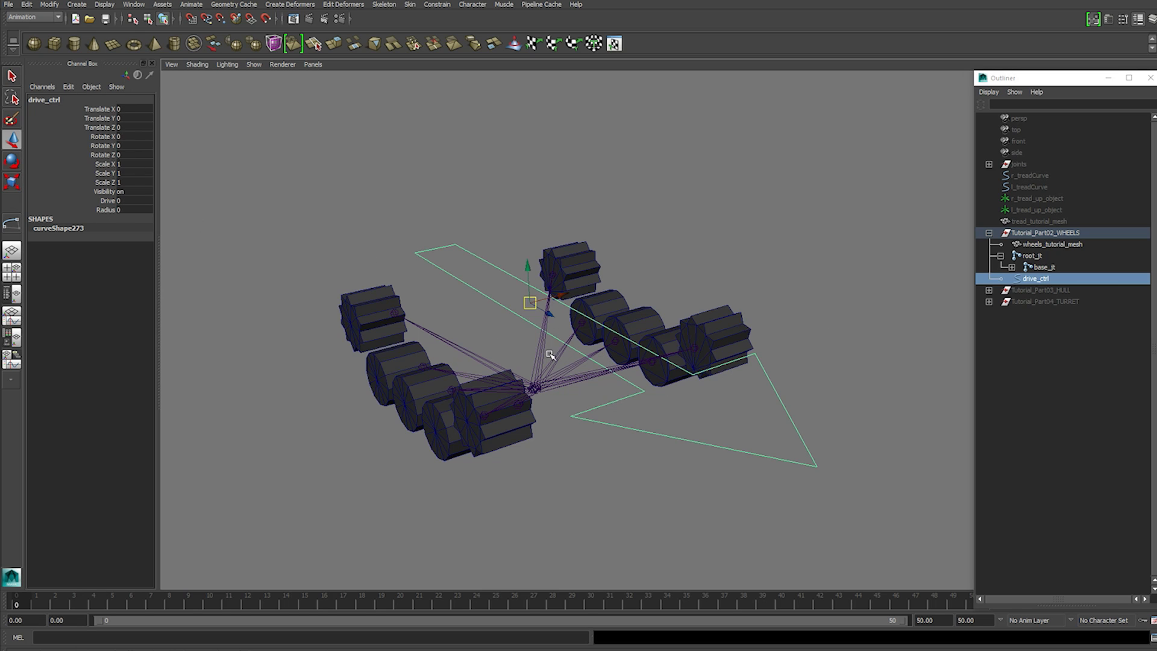
{"action": "left_click_drag", "start_coordinate": [687, 397], "coordinate": [711, 395], "text": "alt"}
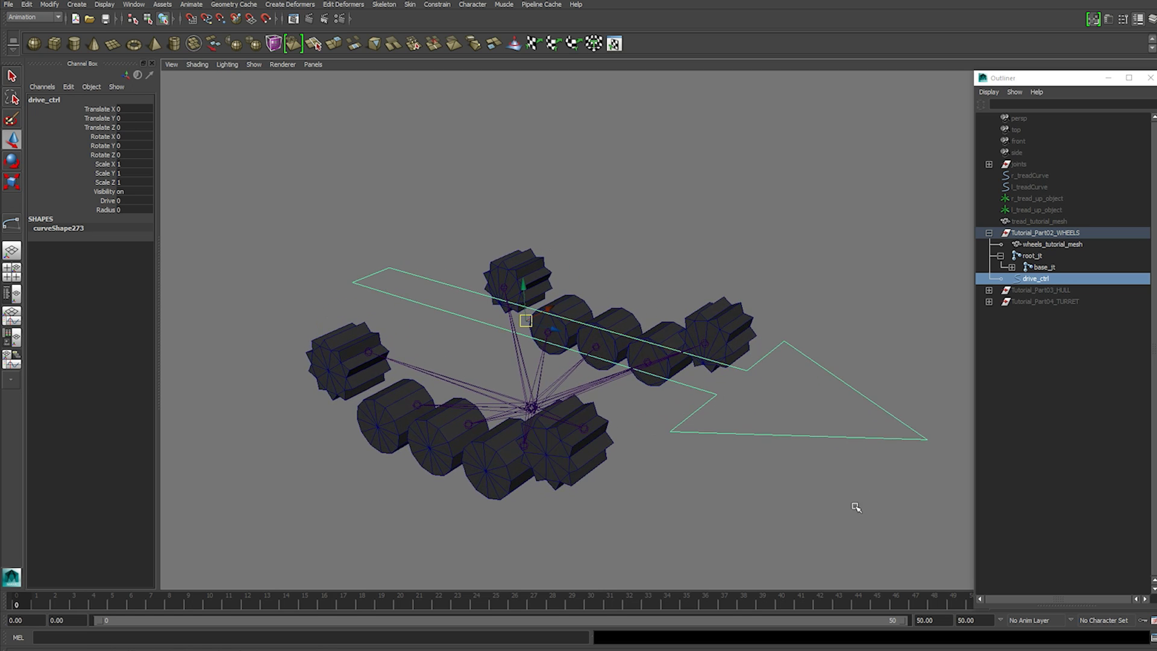
{"action": "left_click_drag", "start_coordinate": [745, 512], "coordinate": [659, 431], "text": "alt"}
{"action": "left_click", "coordinate": [461, 360]}
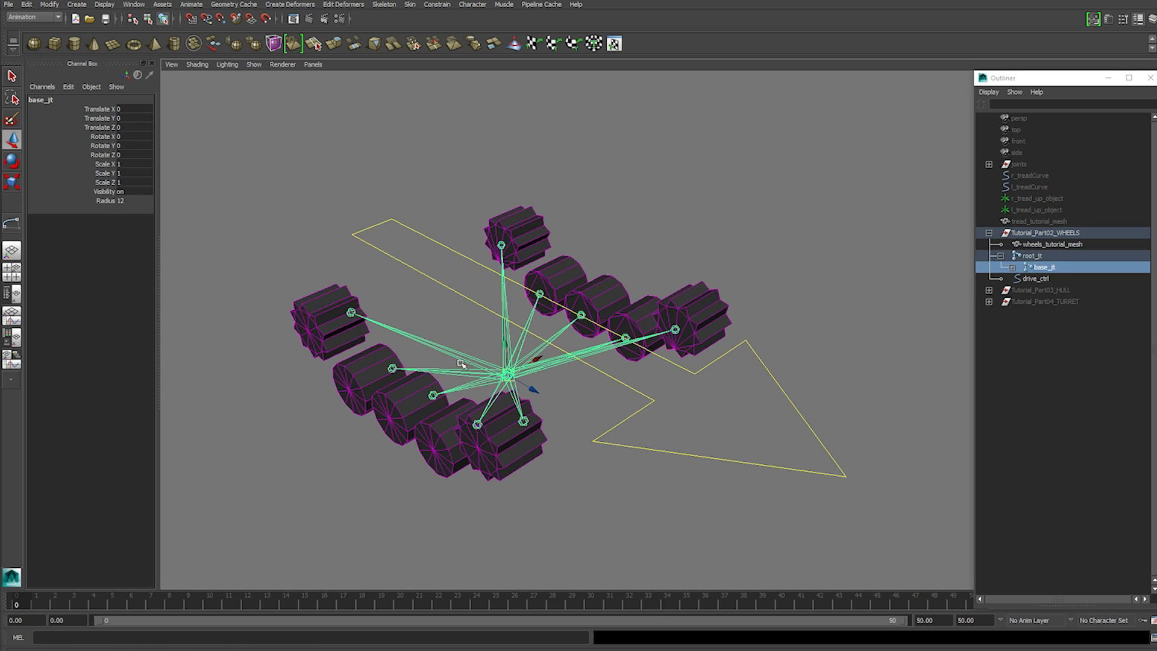
{"action": "left_click", "coordinate": [711, 469]}
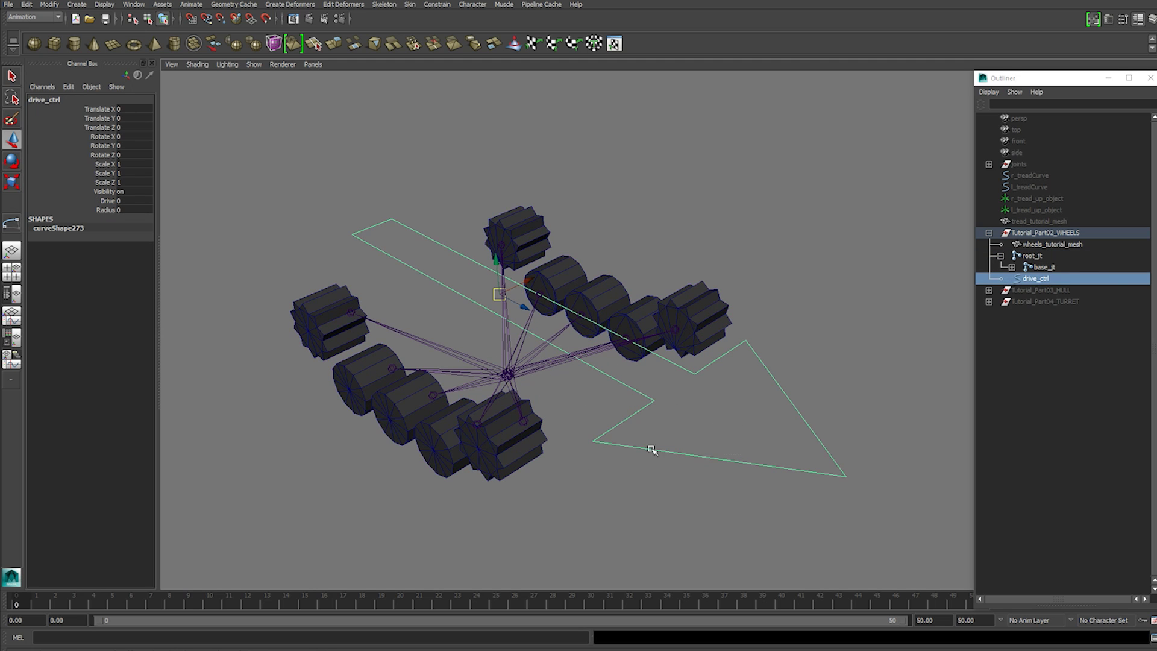
{"action": "left_click_drag", "start_coordinate": [716, 459], "coordinate": [696, 453], "text": "alt"}
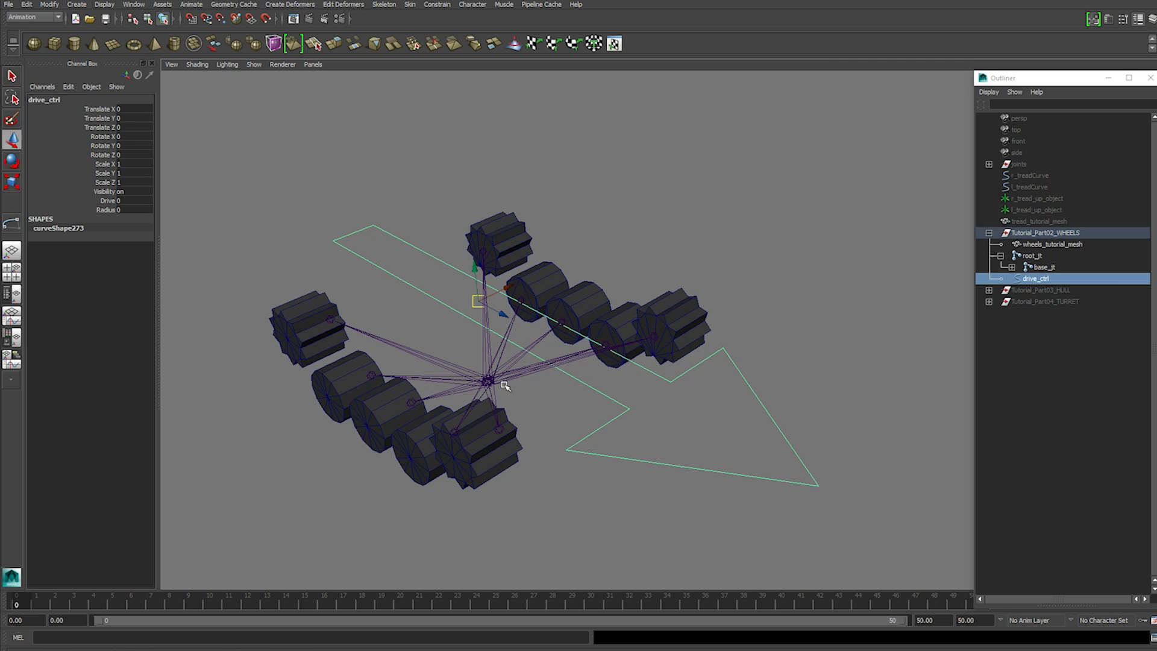
Parent-constrain base_jt to drive_ctrl with Maintain Offset enabled
{"action": "left_click", "coordinate": [446, 366], "text": "shift"}
{"action": "left_click", "coordinate": [438, 5]}
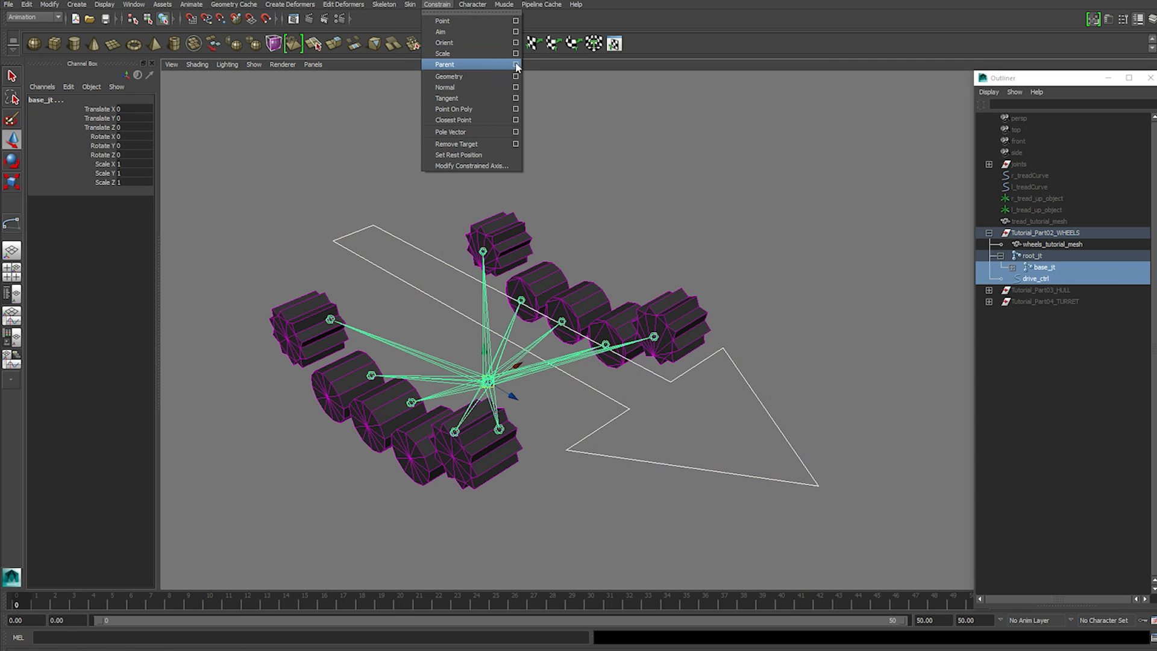
{"action": "left_click", "coordinate": [516, 64]}
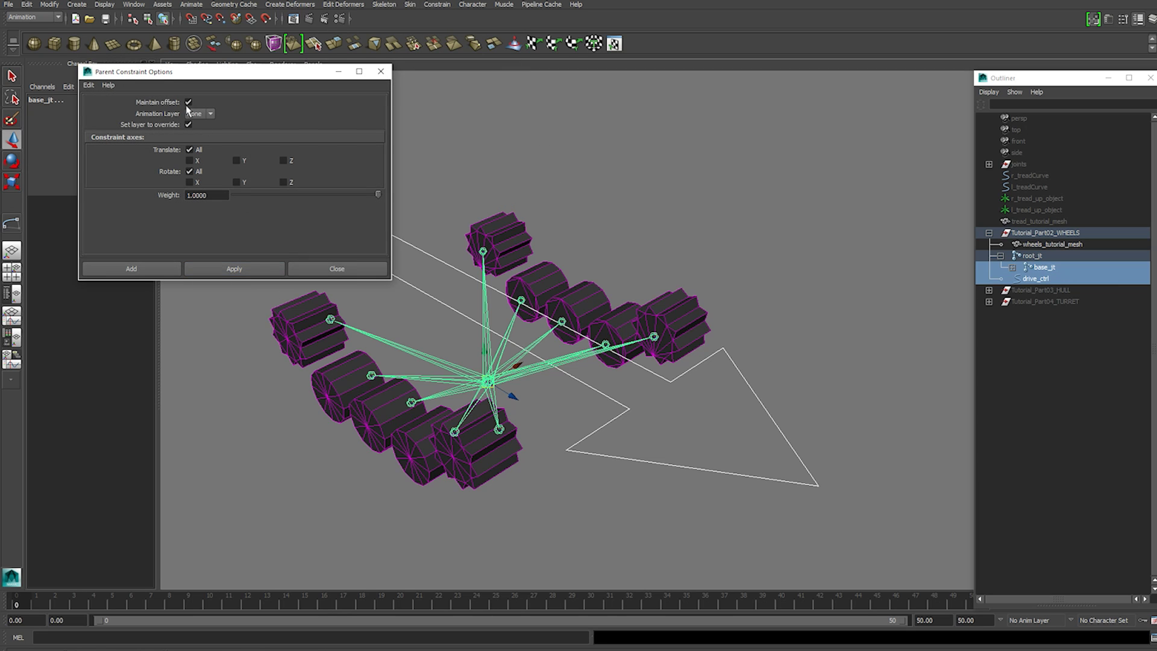
{"action": "left_click", "coordinate": [251, 275]}
{"action": "left_click", "coordinate": [338, 271]}
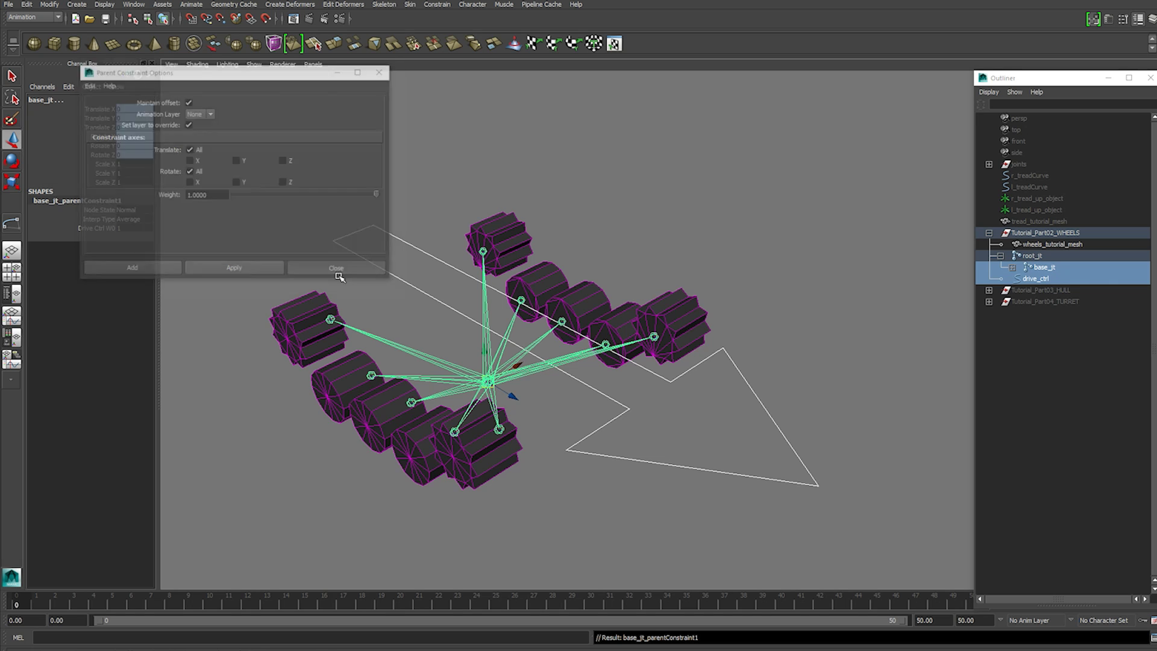
Examine the outer face of the near front road wheel on wheels_tutorial_mesh, including its edges running from centre to rim
{"action": "left_click", "coordinate": [640, 380]}
{"action": "left_click_drag", "start_coordinate": [640, 380], "coordinate": [677, 364], "text": "alt"}
{"action": "middle_click_drag", "start_coordinate": [651, 403], "coordinate": [628, 346], "text": "alt"}
{"action": "left_click_drag", "start_coordinate": [628, 346], "coordinate": [678, 334], "text": "alt"}
{"action": "right_click_drag", "start_coordinate": [669, 365], "coordinate": [673, 342], "text": "alt"}
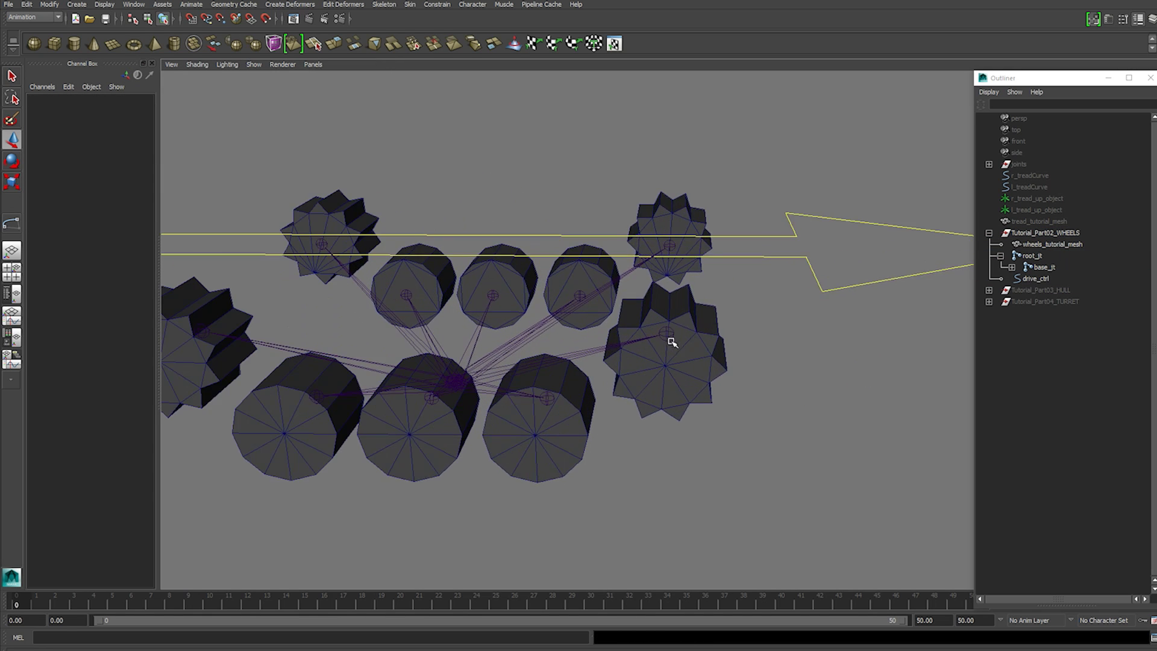
{"action": "middle_click_drag", "start_coordinate": [620, 398], "coordinate": [655, 332], "text": "alt"}
{"action": "left_click", "coordinate": [631, 364]}
{"action": "mouse_move", "coordinate": [630, 364]}
{"action": "left_mouse_down", "text": "alt"}
{"action": "mouse_move", "coordinate": [653, 370]}
{"action": "mouse_move", "coordinate": [646, 355]}
{"action": "left_mouse_up", "text": "alt"}
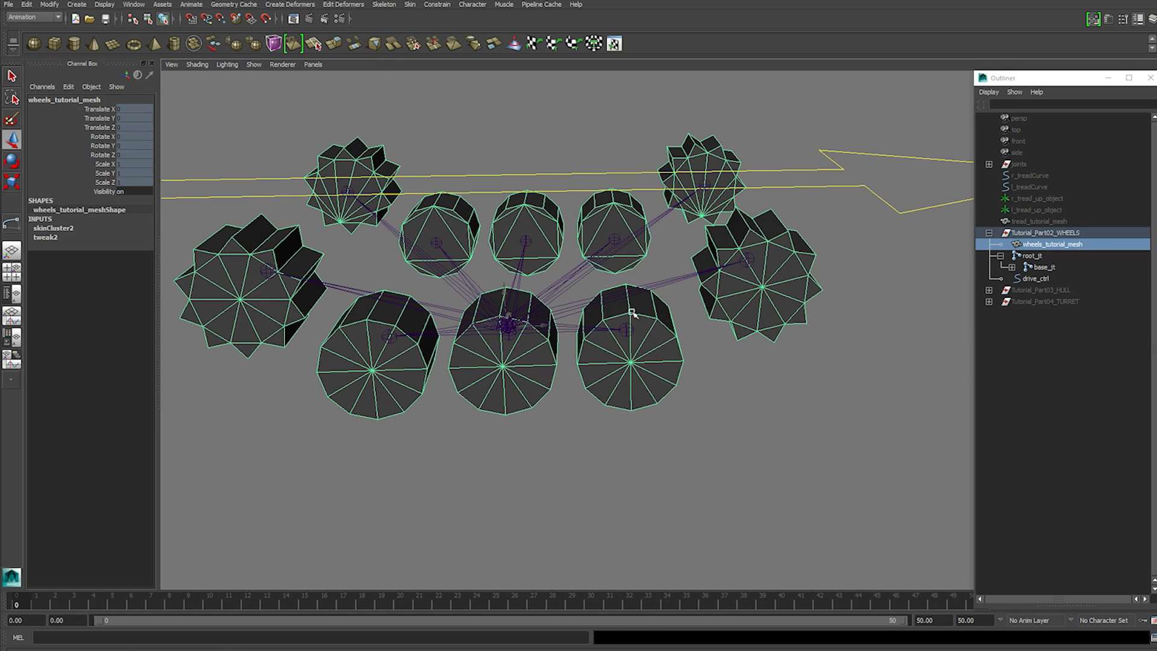
{"action": "scroll", "coordinate": [614, 392], "scroll_direction": "up", "scroll_amount": 3}
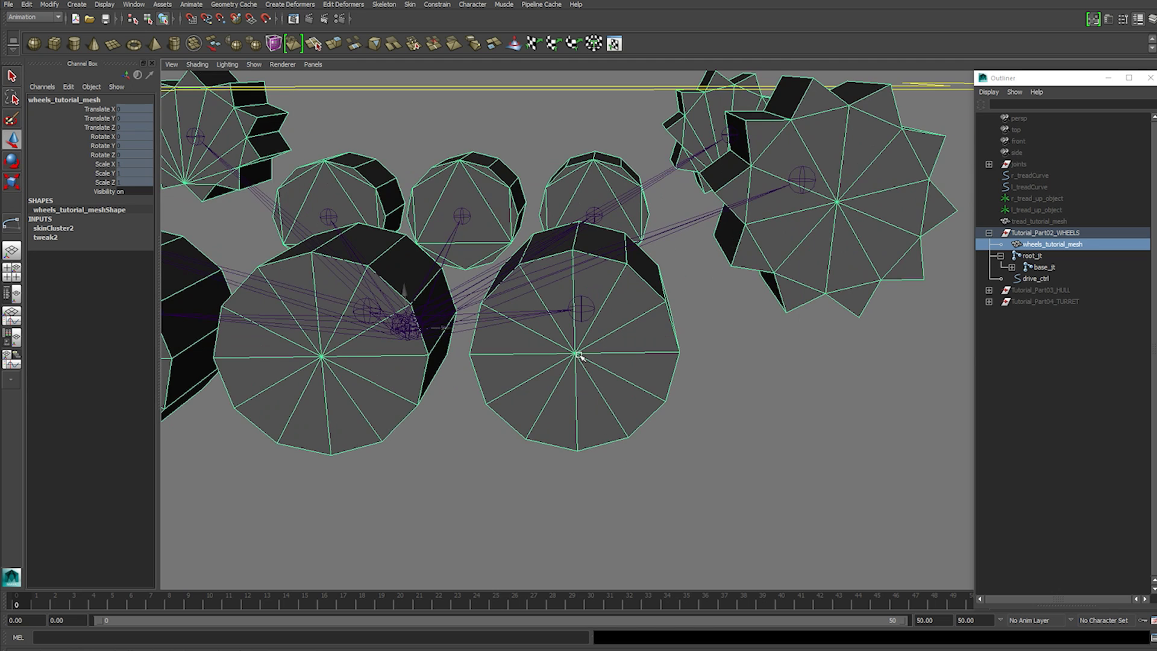
{"action": "key", "text": "F10"}
{"action": "left_click", "coordinate": [632, 353]}
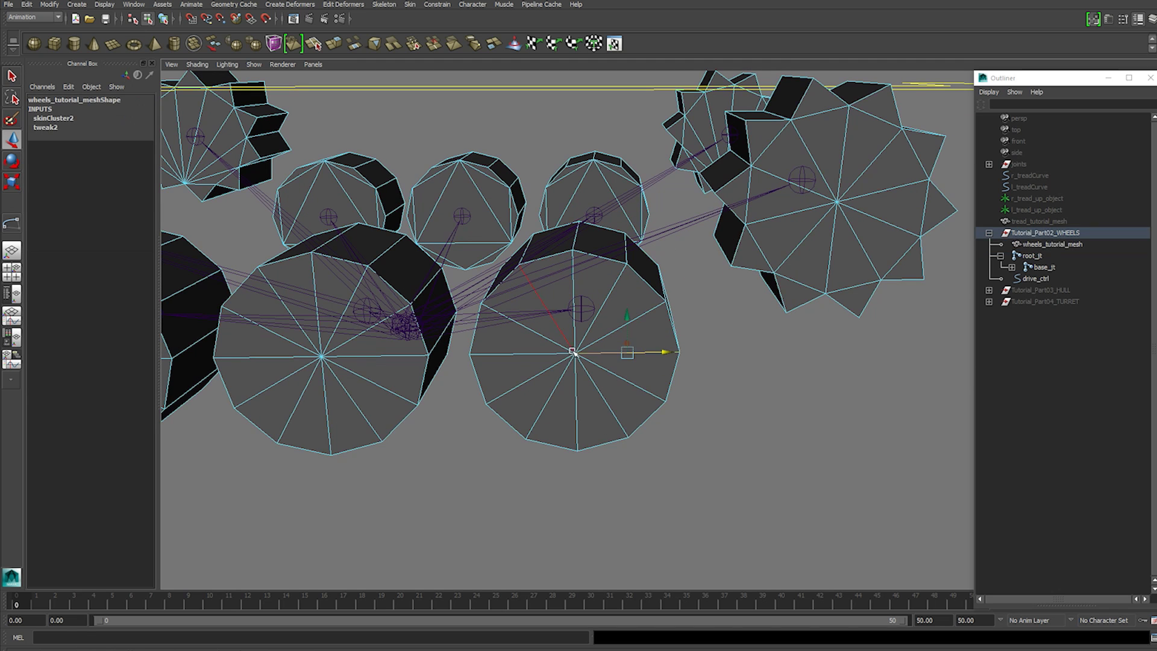
{"action": "key", "text": "F8"}
Measure the near front road wheel's radius with a Two Point Circular Arc snapped across opposite rim points, and delete the arc curve
{"action": "left_click", "coordinate": [78, 5]}
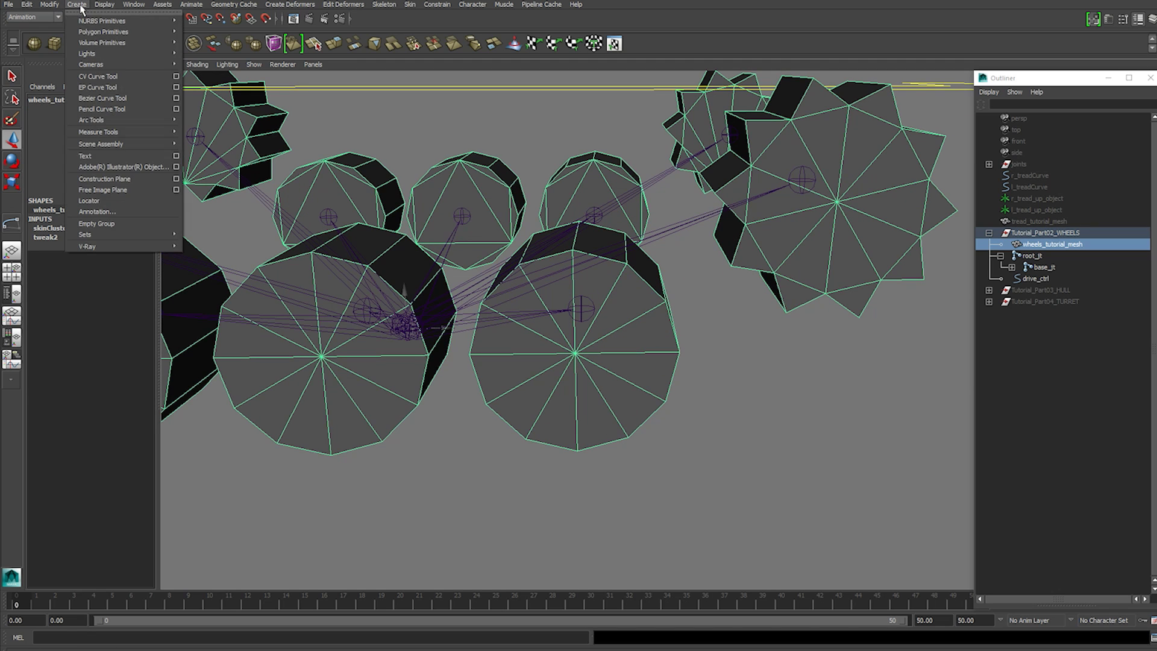
{"action": "mouse_move", "coordinate": [111, 119]}
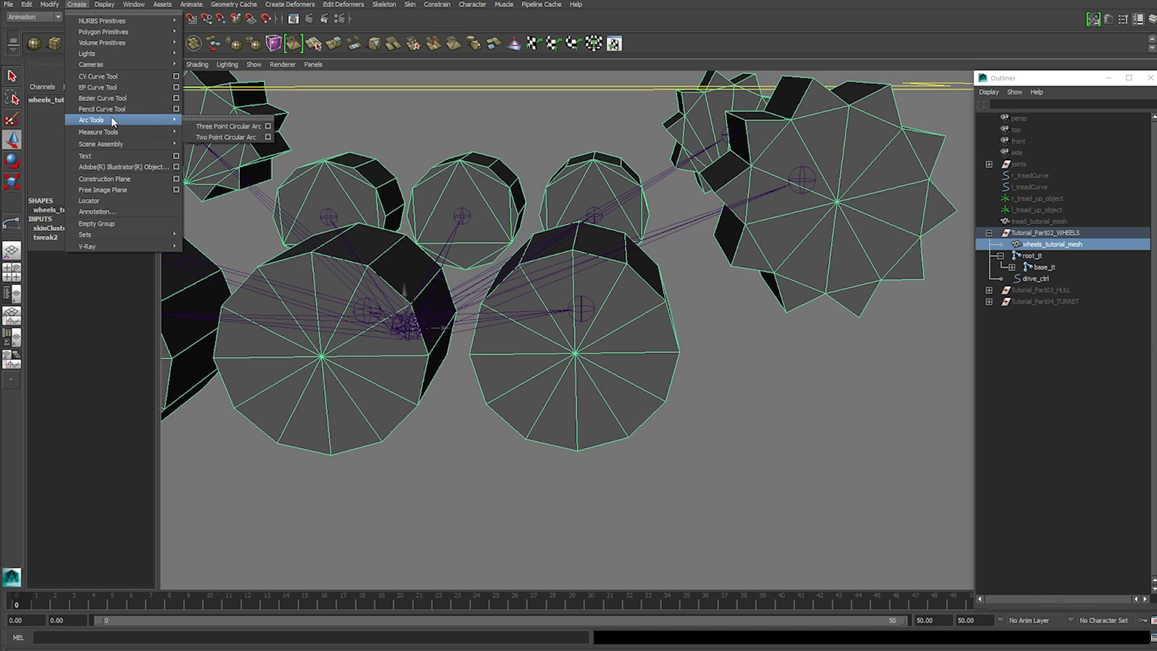
{"action": "left_click", "coordinate": [236, 137]}
{"action": "left_click_drag", "start_coordinate": [732, 440], "coordinate": [749, 408], "text": "alt"}
{"action": "left_click", "coordinate": [221, 19]}
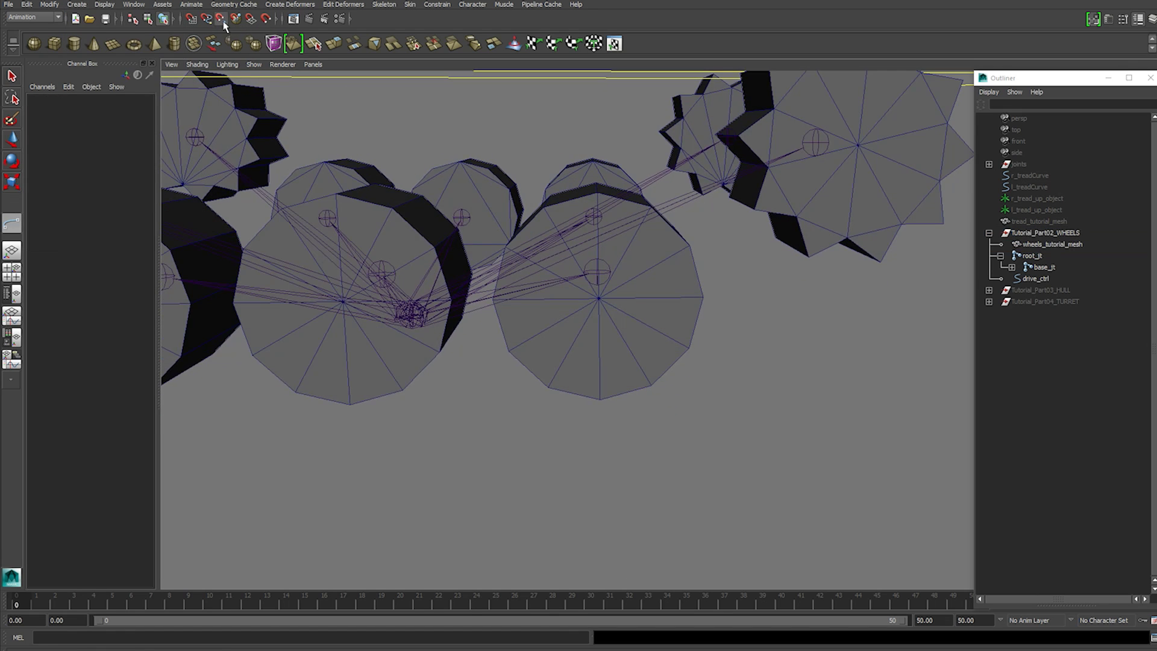
{"action": "scroll", "coordinate": [496, 315], "scroll_direction": "up", "scroll_amount": 2}
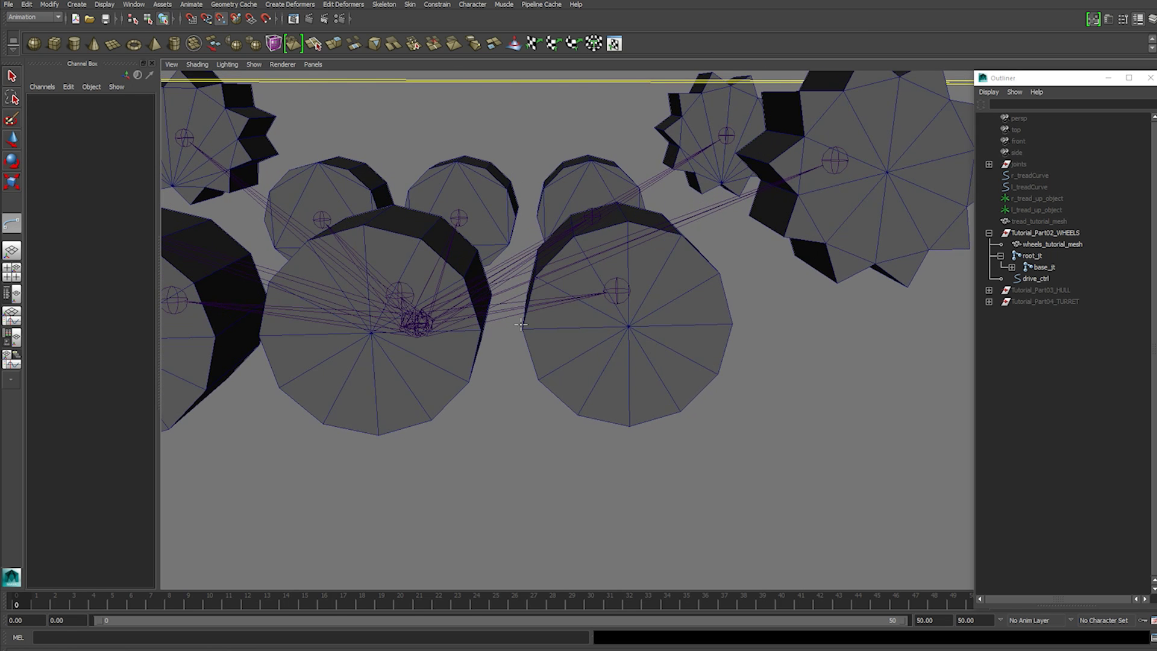
{"action": "left_click", "coordinate": [732, 323]}
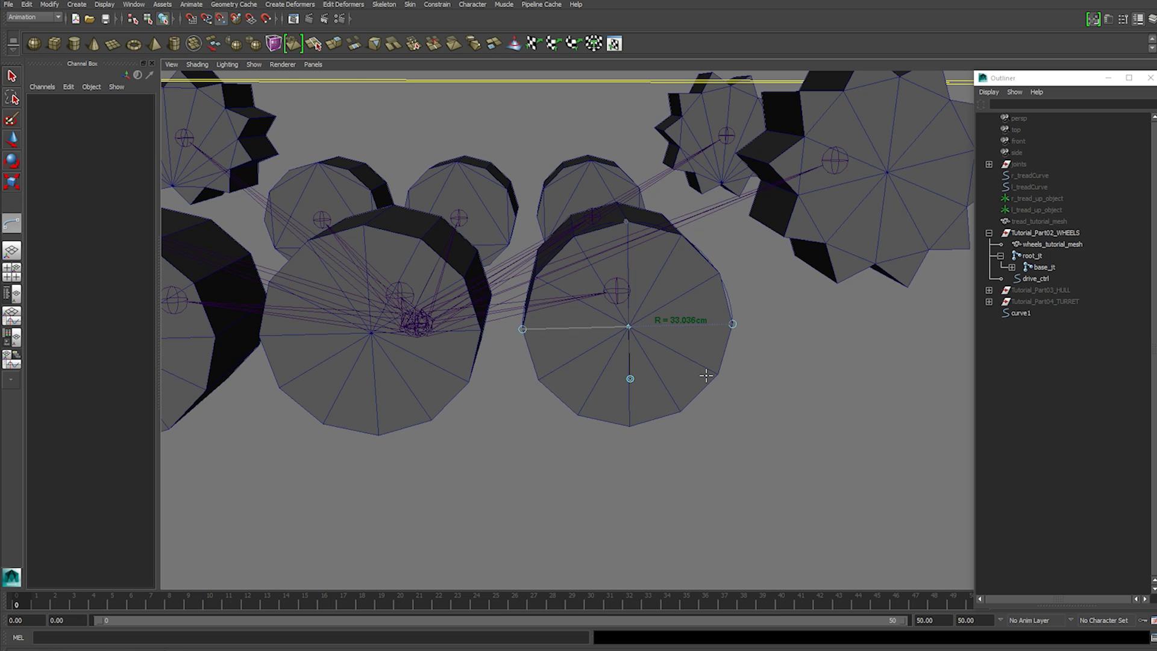
{"action": "key", "text": "Return"}
{"action": "left_click", "coordinate": [1020, 314]}
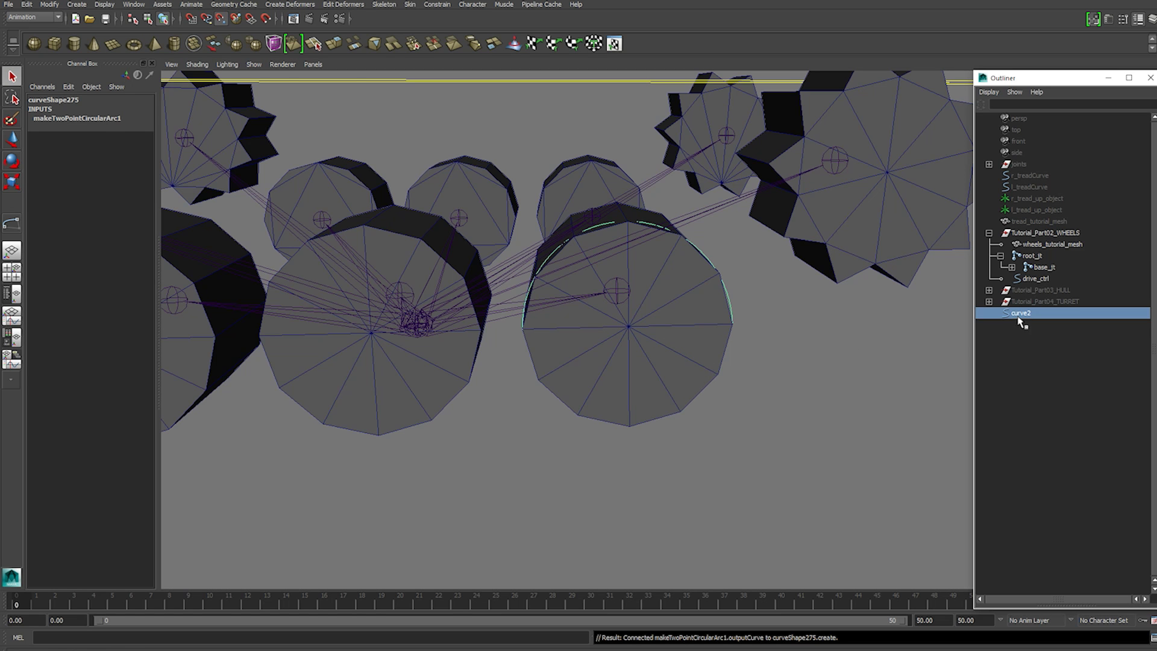
{"action": "key", "text": "Delete"}
Set drive_ctrl's Radius attribute to 33.036 and lock it
{"action": "scroll", "coordinate": [732, 372], "scroll_direction": "down", "scroll_amount": 4}
{"action": "left_click_drag", "start_coordinate": [731, 372], "coordinate": [693, 392], "text": "alt"}
{"action": "left_click", "coordinate": [590, 164]}
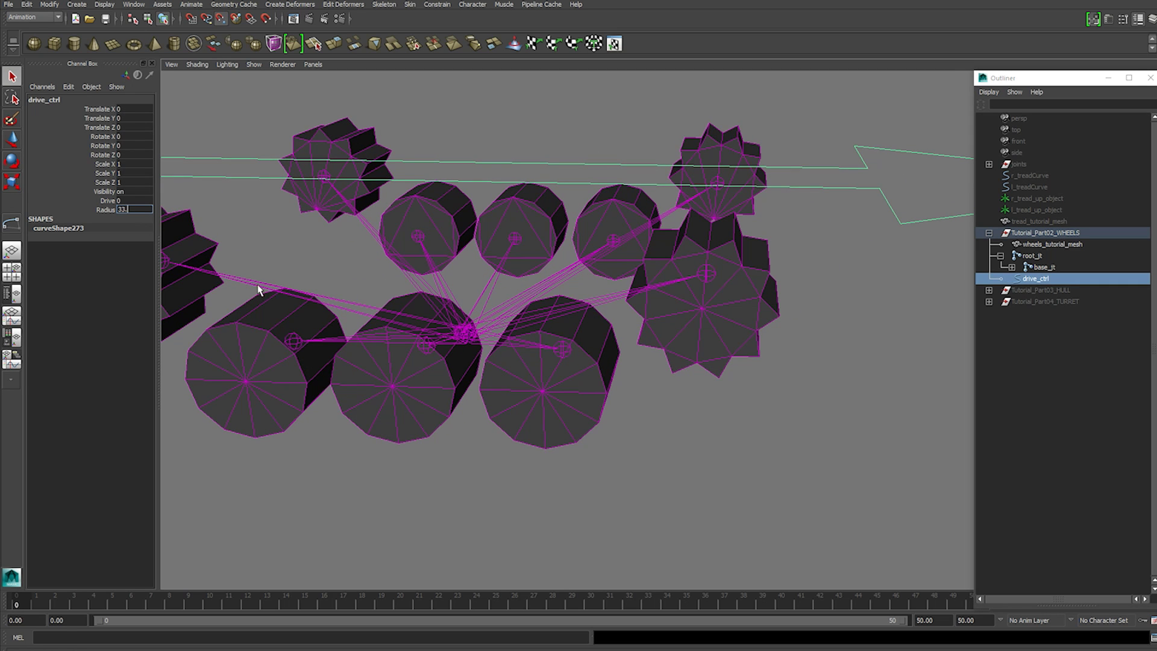
{"action": "left_click", "coordinate": [111, 209]}
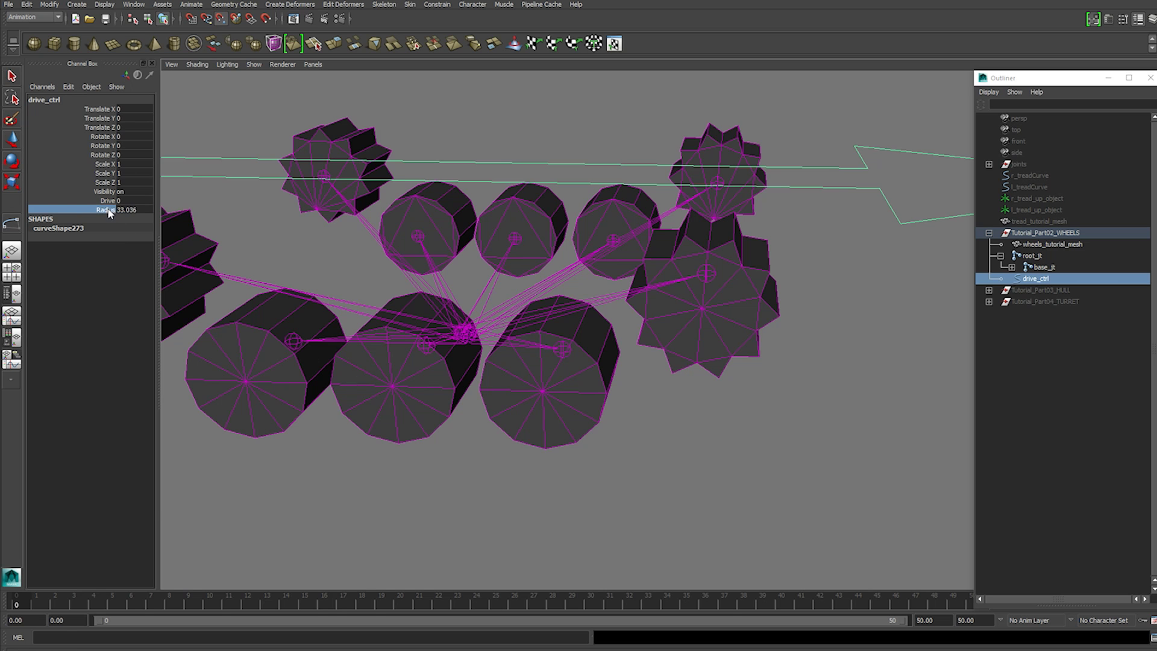
{"action": "right_click", "coordinate": [111, 209]}
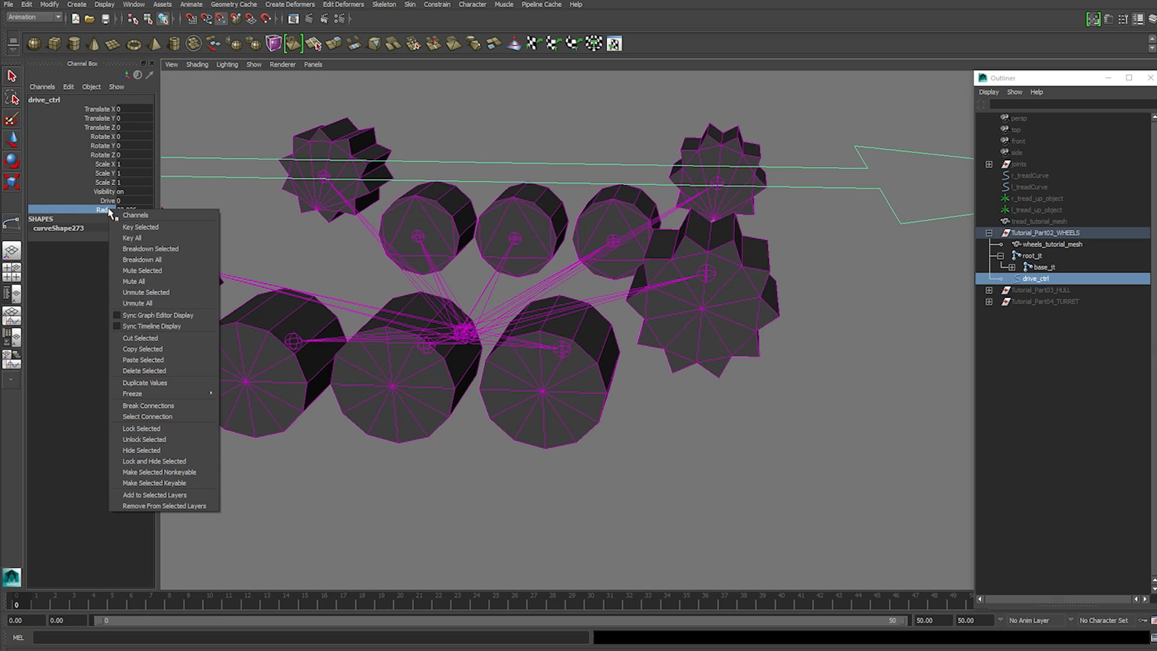
{"action": "left_click", "coordinate": [140, 428]}
{"action": "left_click", "coordinate": [687, 449]}
Unhide l_treadCurve around the near row of wheels
{"action": "left_click_drag", "start_coordinate": [686, 449], "coordinate": [684, 364], "text": "alt"}
{"action": "left_click", "coordinate": [650, 362]}
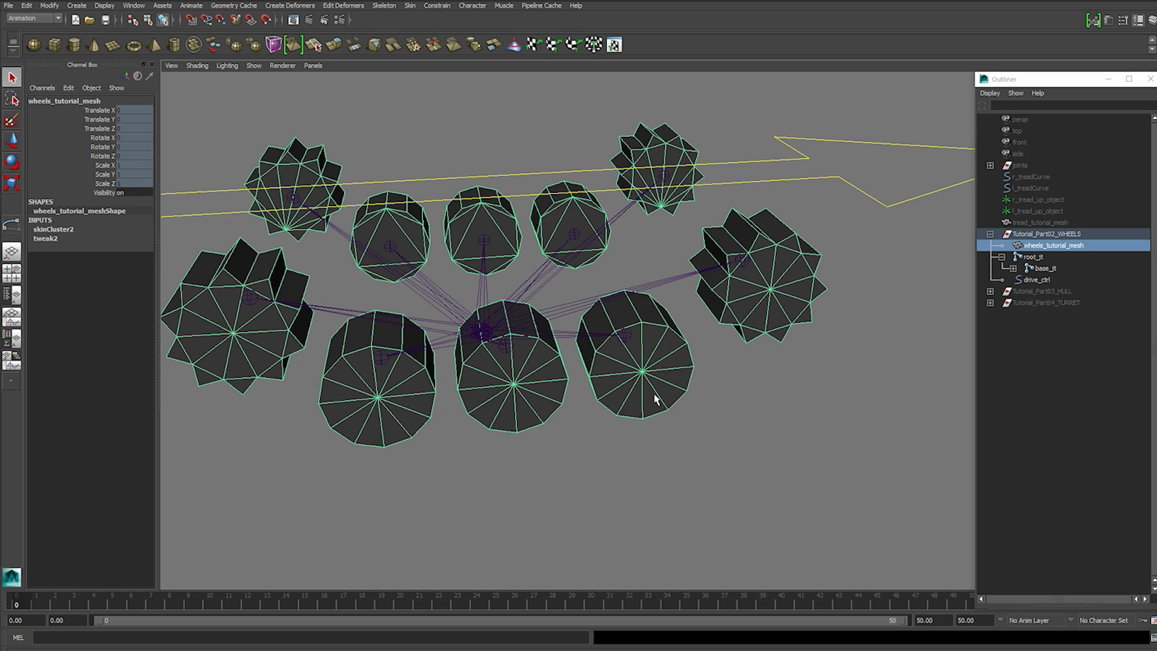
{"action": "scroll", "coordinate": [620, 374], "scroll_direction": "down", "scroll_amount": 2}
{"action": "left_click", "coordinate": [1005, 191]}
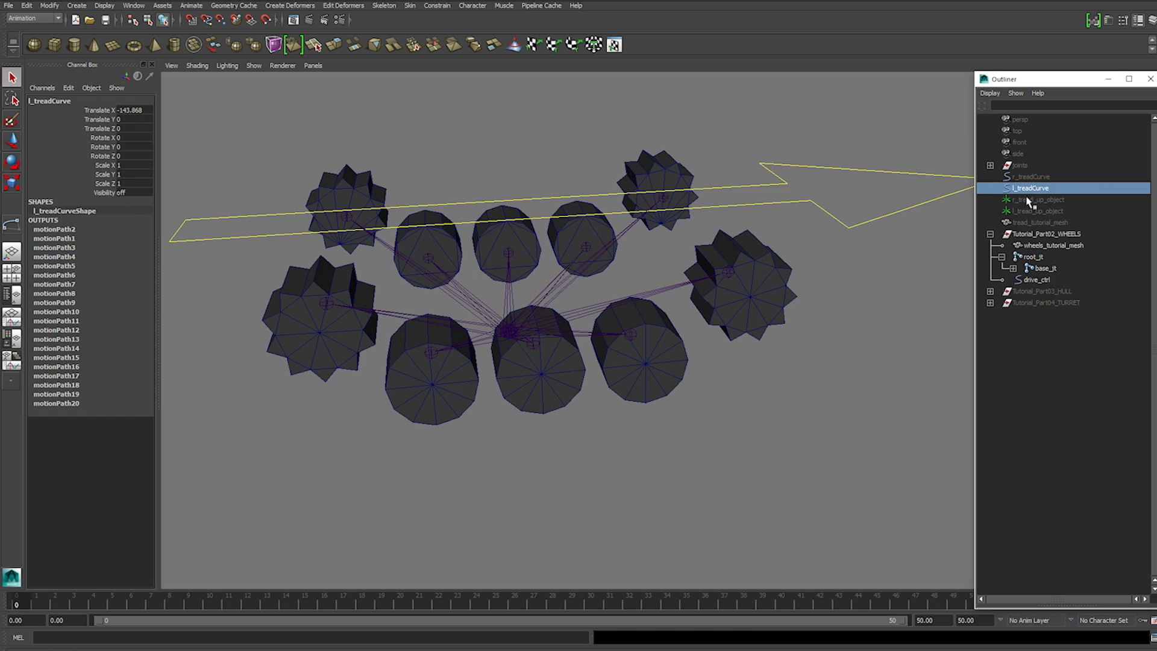
{"action": "key", "text": "shift+h"}
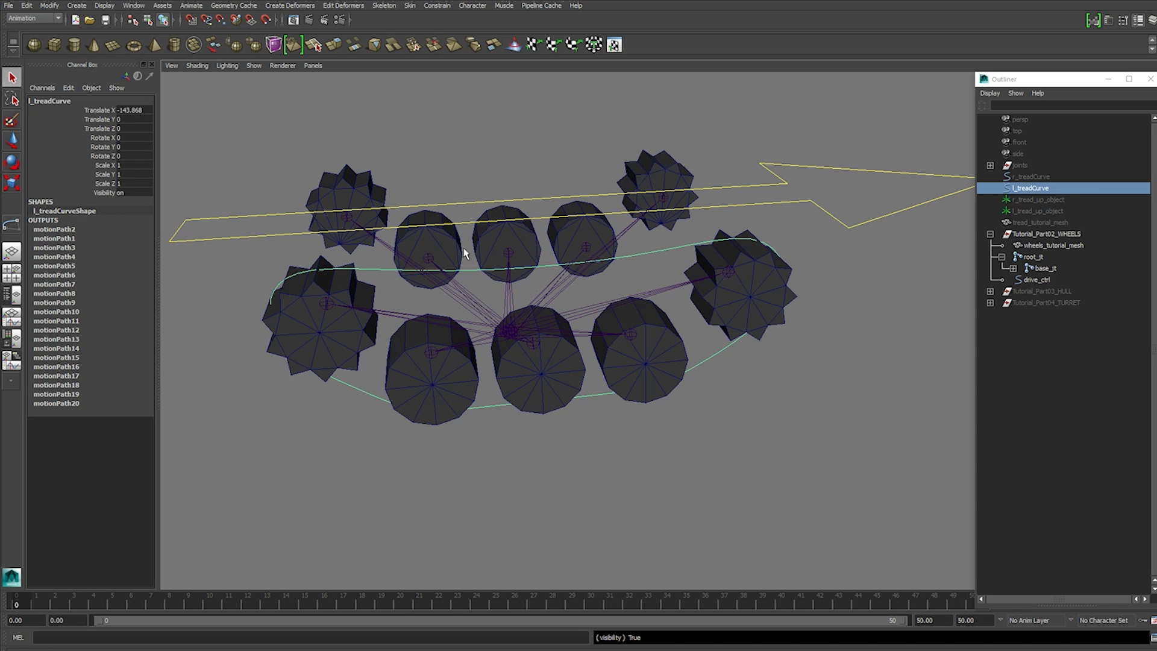
{"action": "left_click", "coordinate": [855, 369]}
{"action": "left_click_drag", "start_coordinate": [855, 369], "coordinate": [750, 383], "text": "alt"}
Open the Script Editor, clear its history and enter the circumference formula c = 2 * pi * r in Python
{"action": "left_click", "coordinate": [1152, 637]}
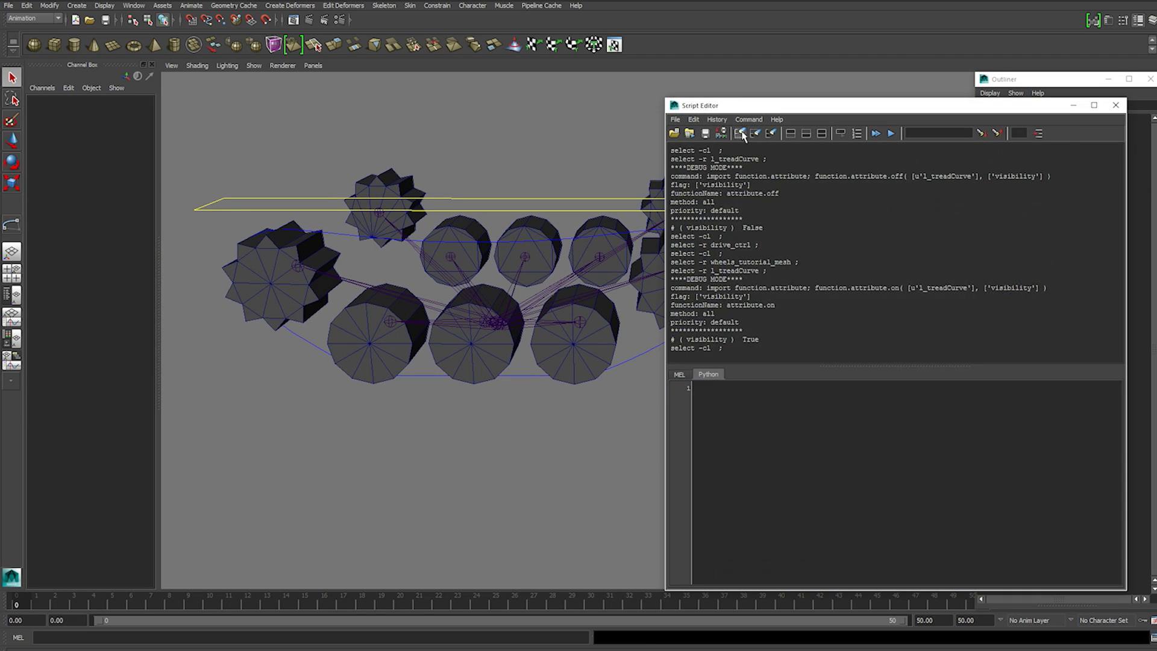
{"action": "left_click", "coordinate": [741, 133]}
{"action": "left_click", "coordinate": [731, 417]}
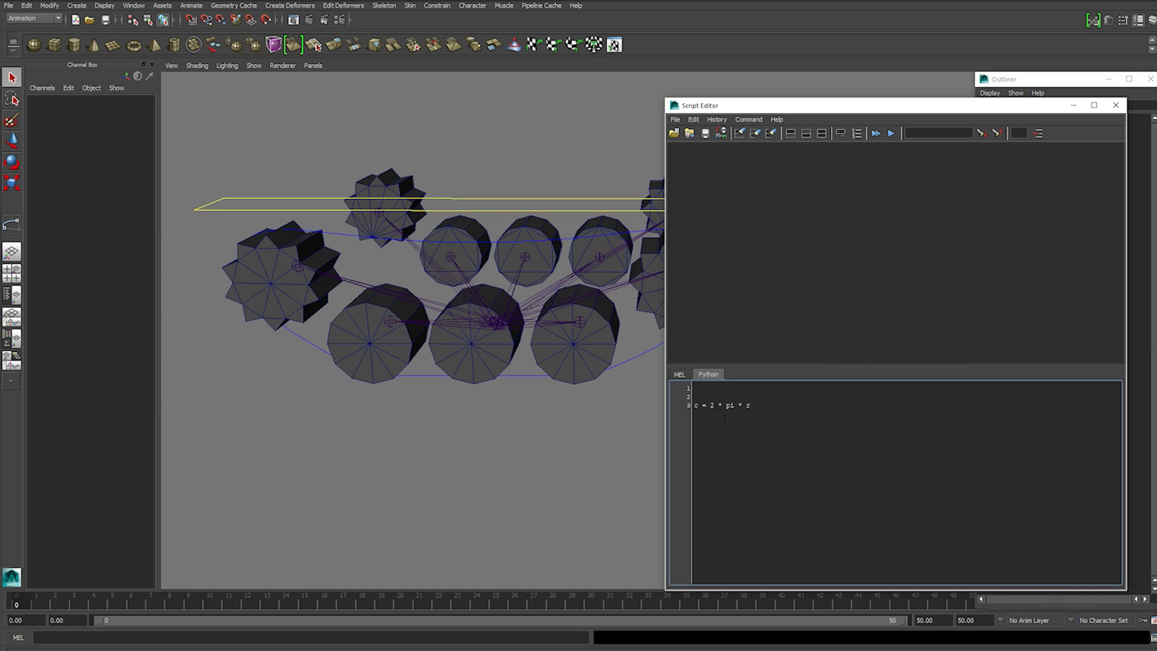
Add import math, r = 33.036 and pi = math.pi above the circumference formula
{"action": "left_click", "coordinate": [703, 394]}
{"action": "key", "text": "Return"}
{"action": "key", "text": "Return"}
{"action": "left_click", "coordinate": [702, 397]}
{"action": "key", "text": "Return"}
{"action": "key", "text": "Return"}
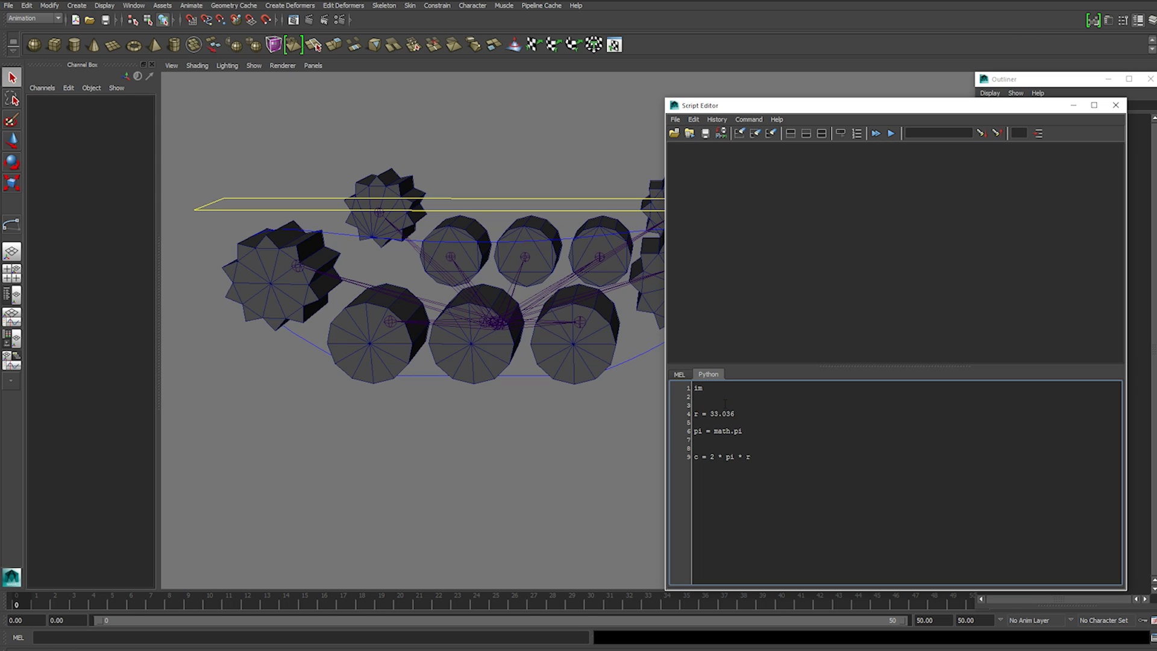
{"action": "type", "text": "import ma"}
{"action": "key", "text": "BackSpace"}
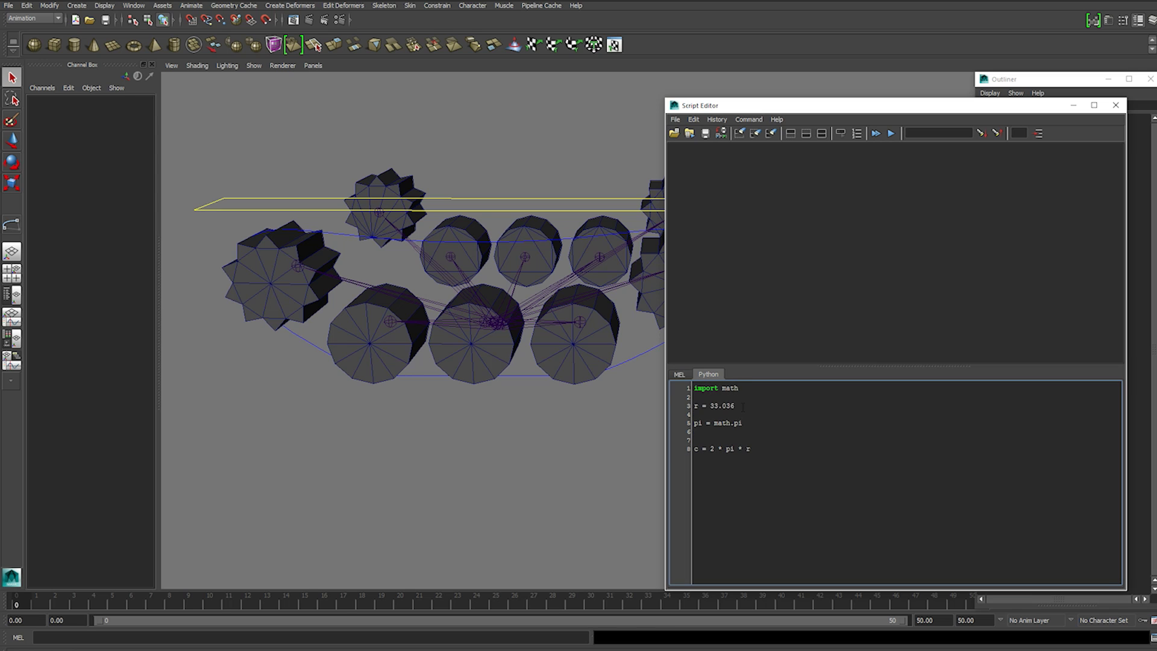
Add a print c line and run the whole script to compute the wheel circumference
{"action": "type", "text": "c"}
{"action": "key", "text": "ctrl+a"}
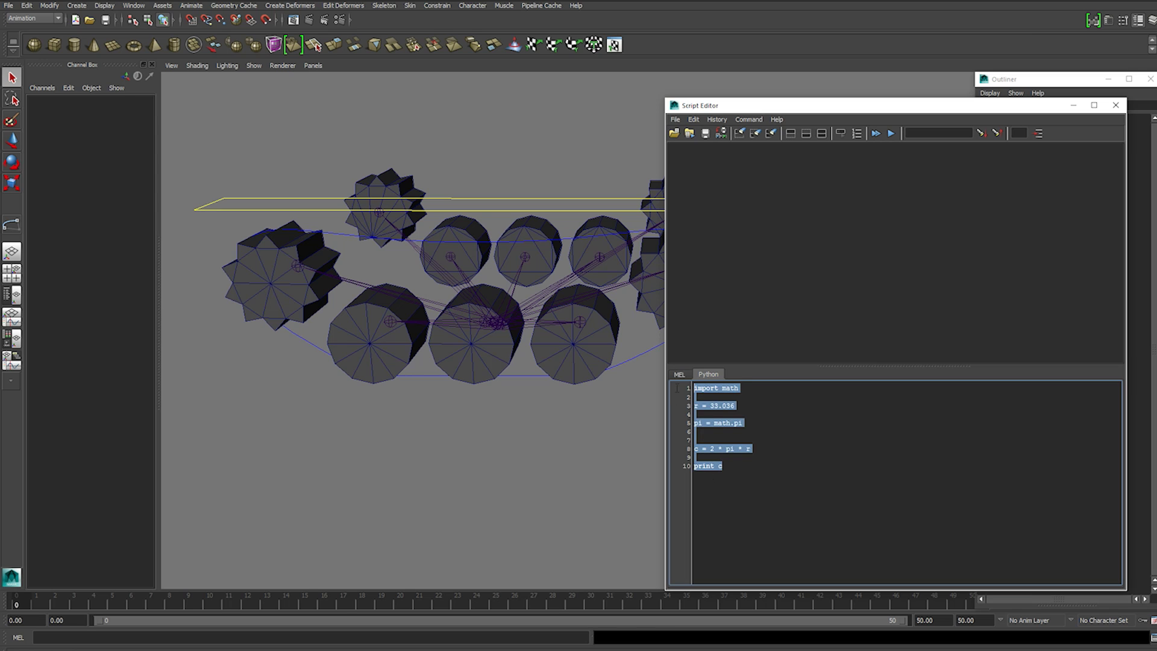
{"action": "key", "text": "ctrl+Return"}
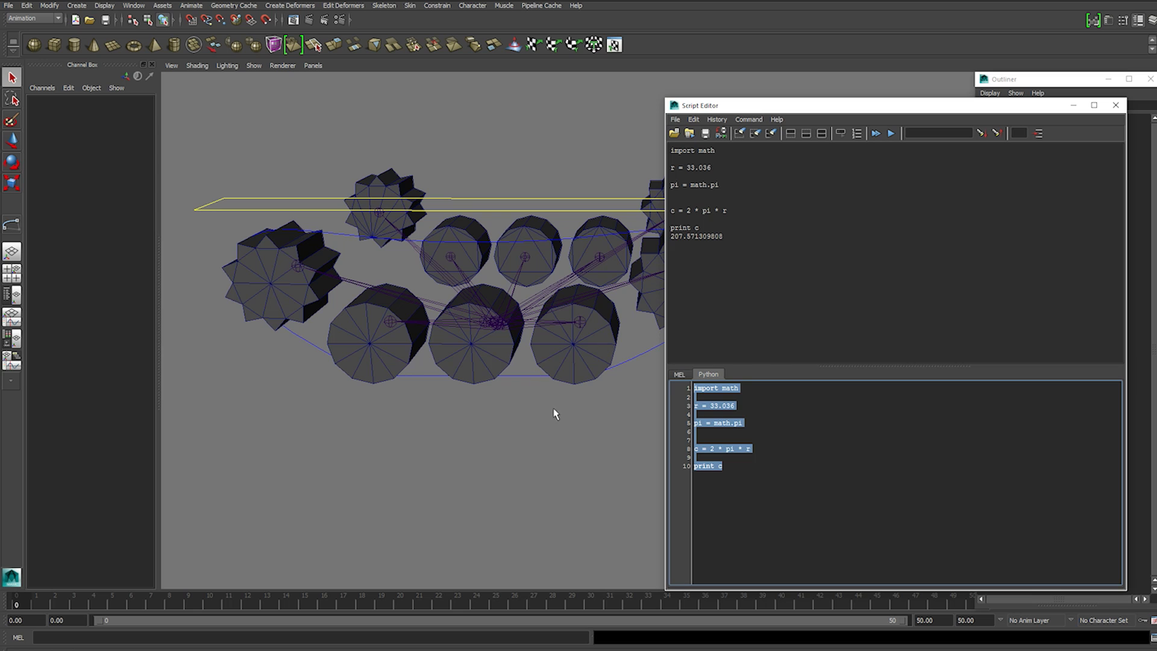
Replace the print c line with revs = d / c, with an unfilled d assignment above it
{"action": "left_click_drag", "start_coordinate": [725, 466], "coordinate": [681, 469]}
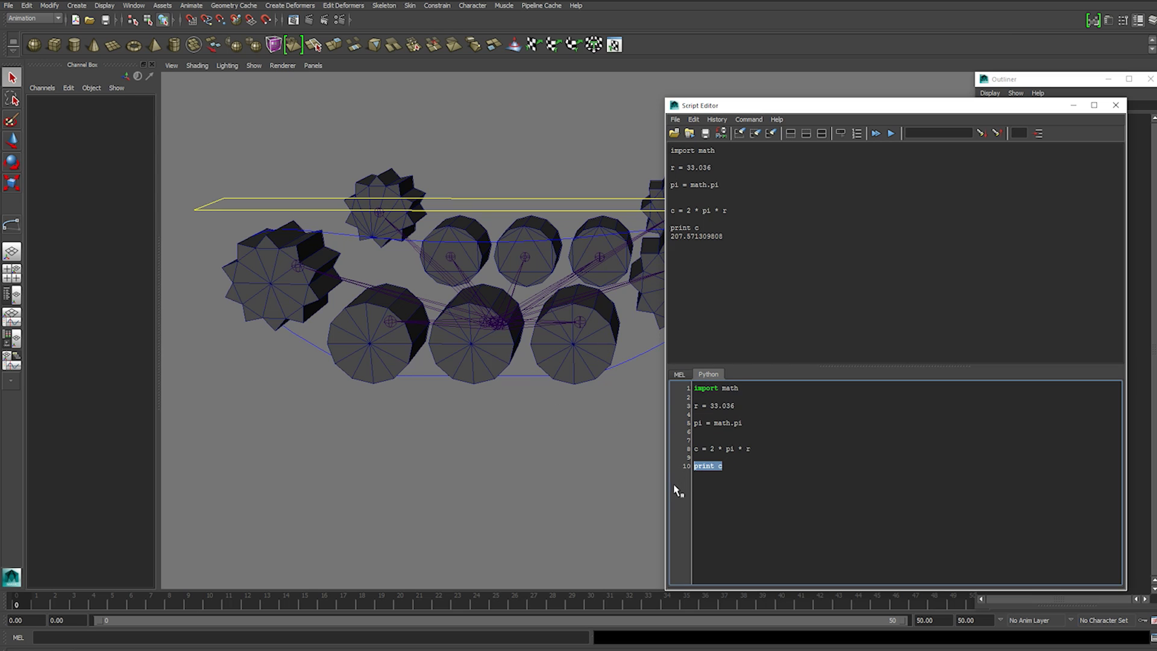
{"action": "type", "text": "revs = d / c"}
{"action": "key", "text": "Return"}
{"action": "key", "text": "Return"}
Get l_treadCurve's length with the MEL command arclen and enter it in the script as d = 882.620912
{"action": "left_click", "coordinate": [531, 375]}
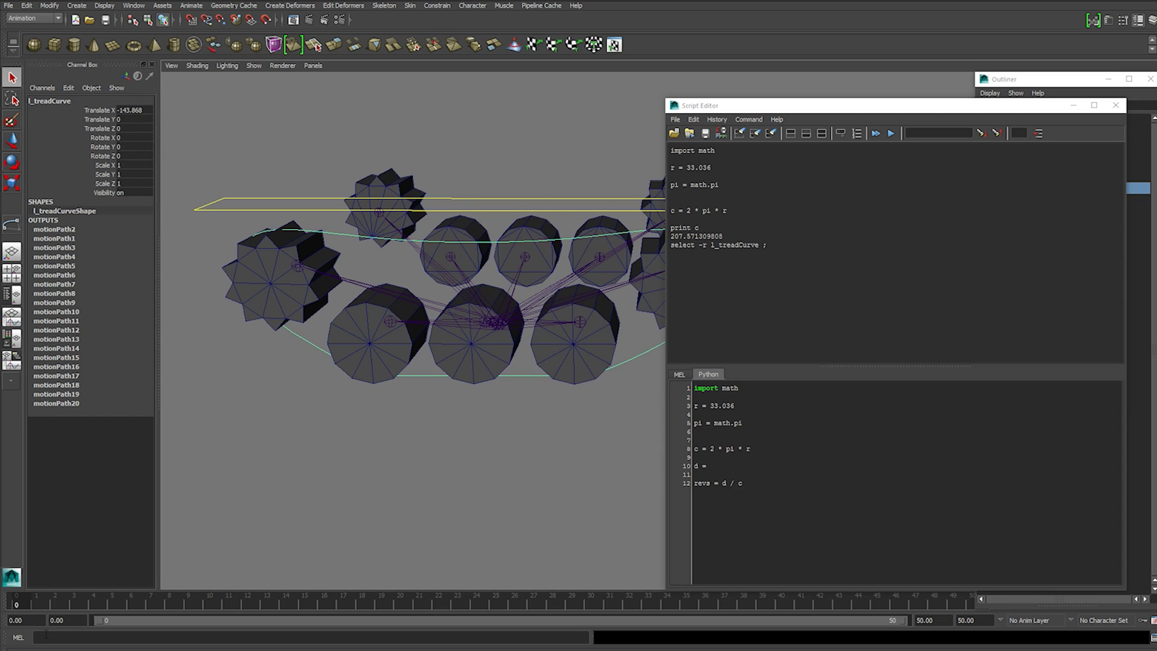
{"action": "left_click", "coordinate": [70, 637]}
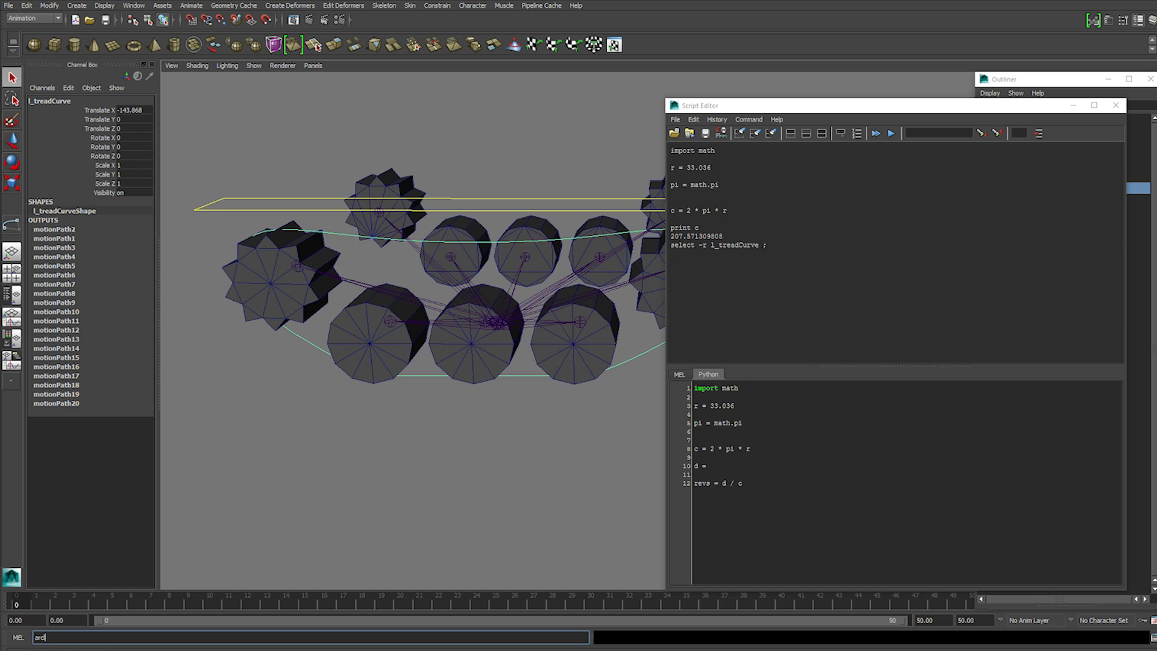
{"action": "type", "text": "arclen"}
{"action": "key", "text": "Return"}
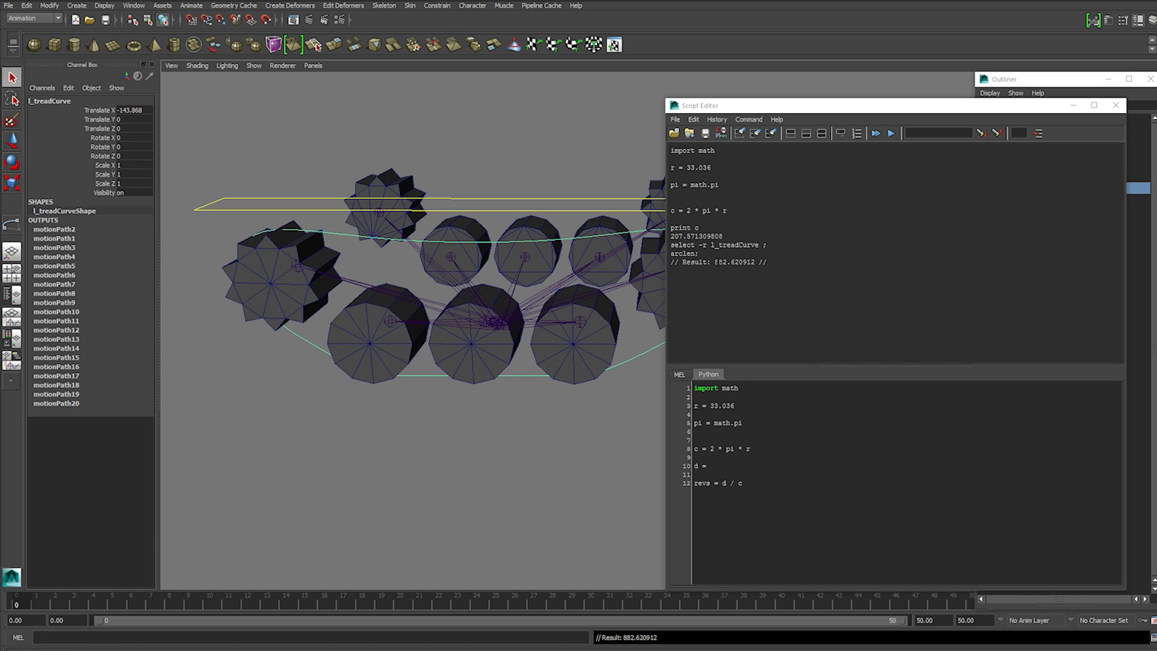
{"action": "left_click_drag", "start_coordinate": [715, 262], "coordinate": [751, 262]}
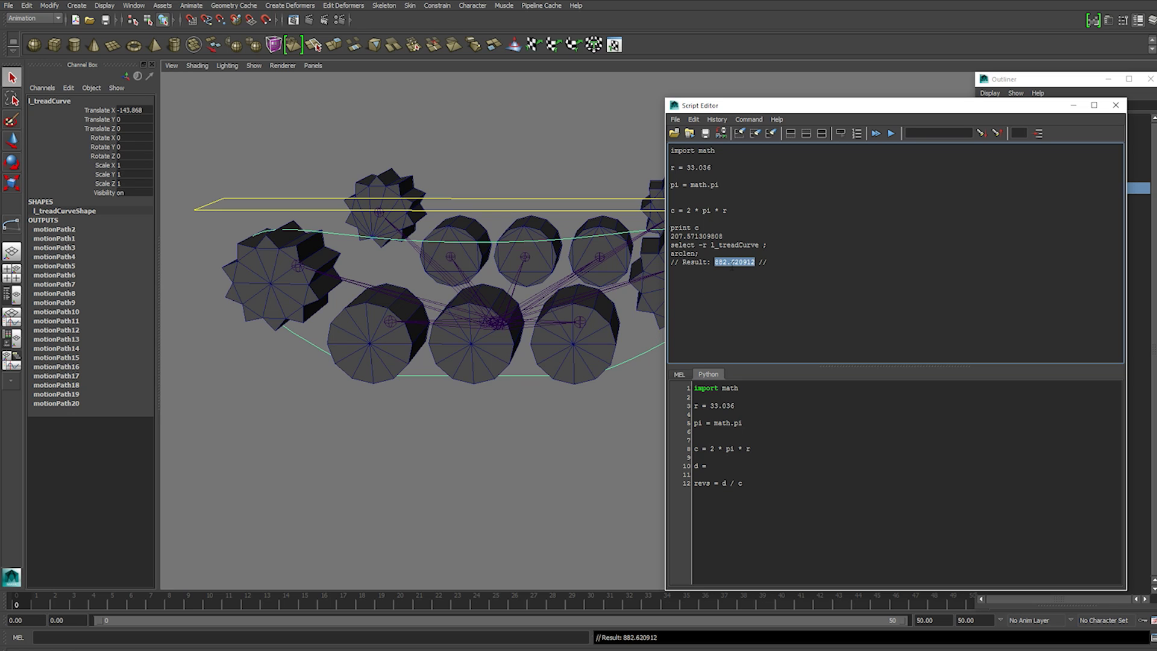
{"action": "left_click", "coordinate": [757, 462]}
{"action": "type", "text": "882.620912"}
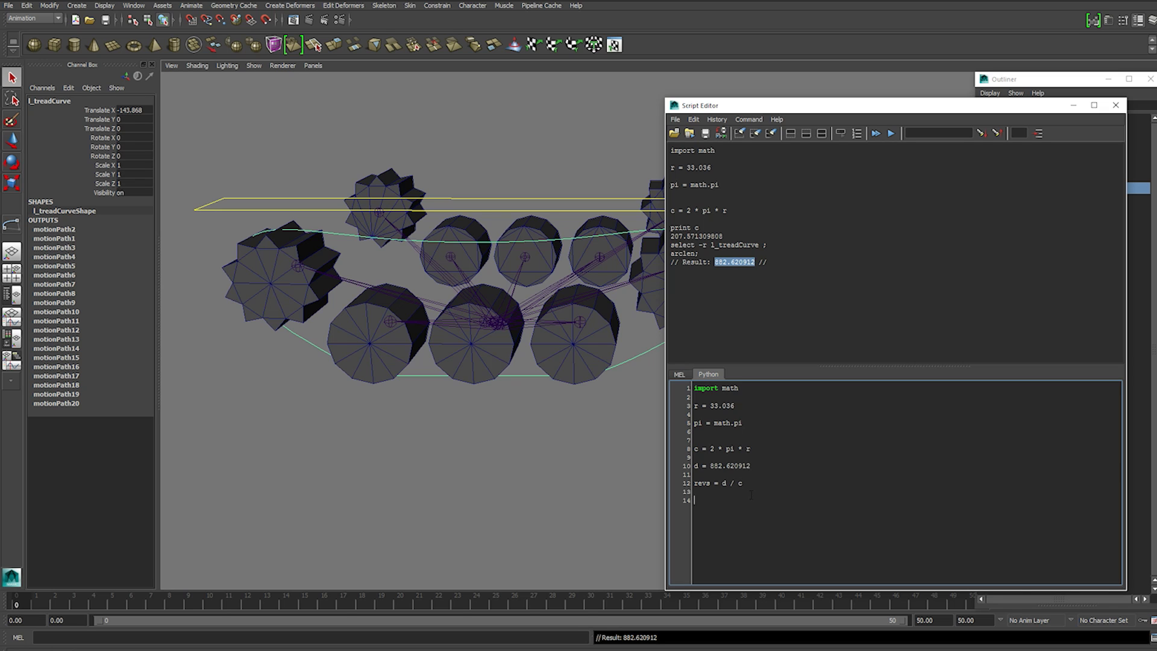
Add a print revs line and run the whole script to compute the wheel revolutions
{"action": "type", "text": "s"}
{"action": "left_click_drag", "start_coordinate": [747, 500], "coordinate": [677, 389]}
{"action": "key", "text": "ctrl+Return"}
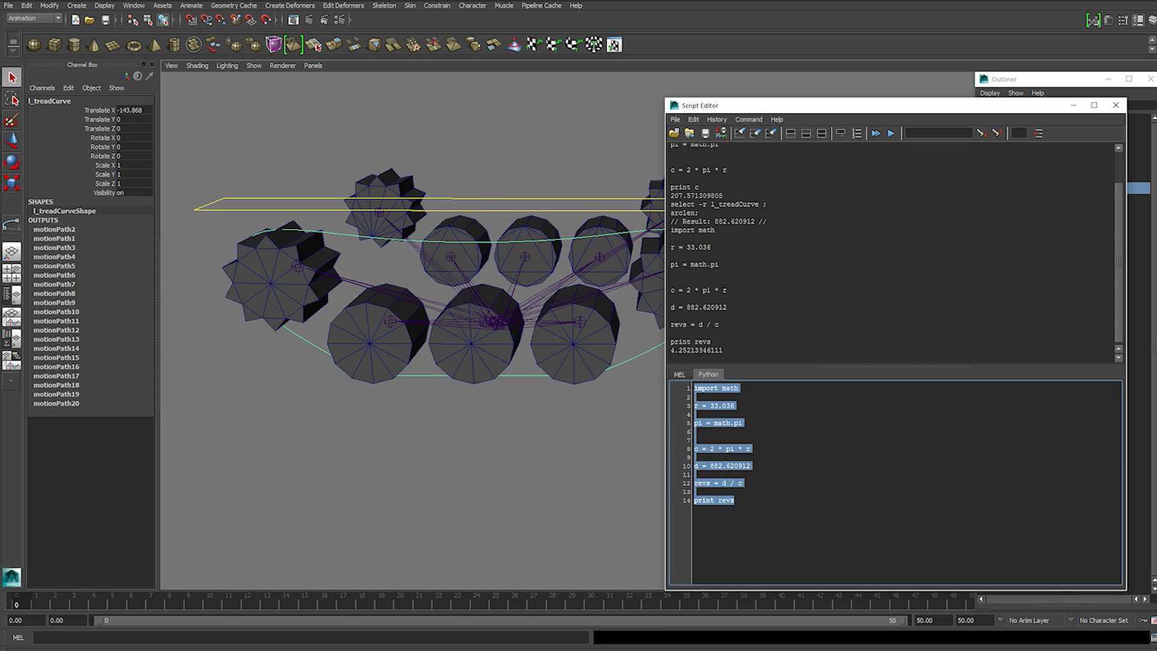
Copy the printed revolutions value, 4.25213346111, to a new line below print revs and clear the scene selection
{"action": "left_click_drag", "start_coordinate": [737, 351], "coordinate": [663, 354]}
{"action": "key", "text": "ctrl+c"}
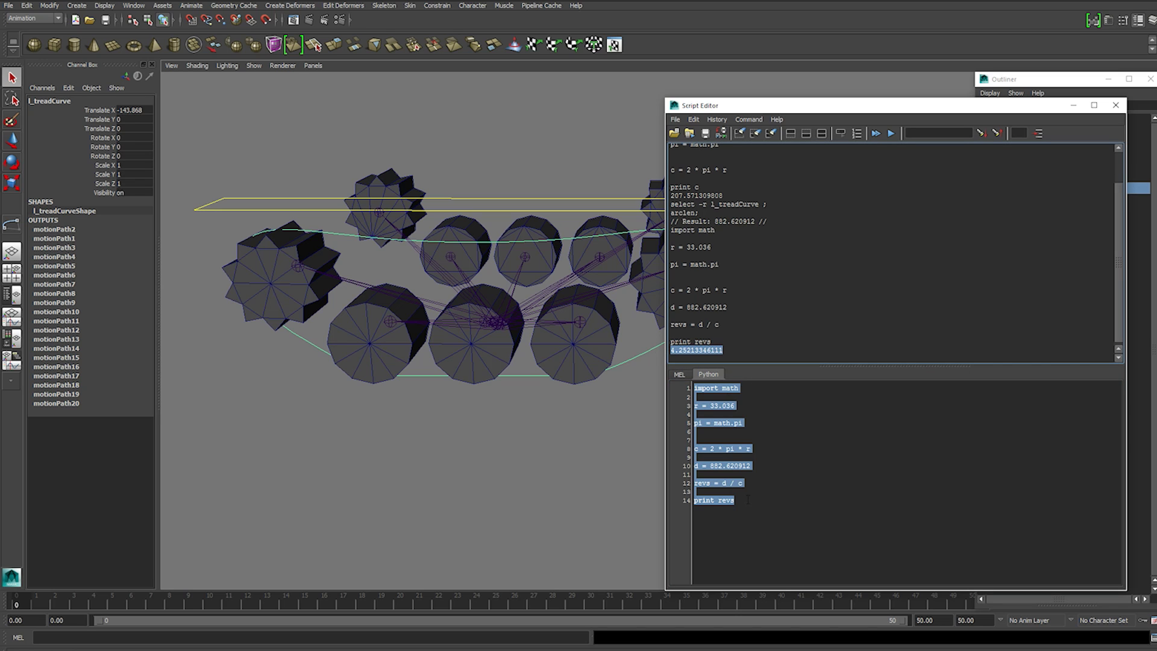
{"action": "left_click", "coordinate": [747, 500]}
{"action": "key", "text": "Return"}
{"action": "key", "text": "Return"}
{"action": "key", "text": "ctrl+v"}
{"action": "left_click_drag", "start_coordinate": [747, 518], "coordinate": [692, 518]}
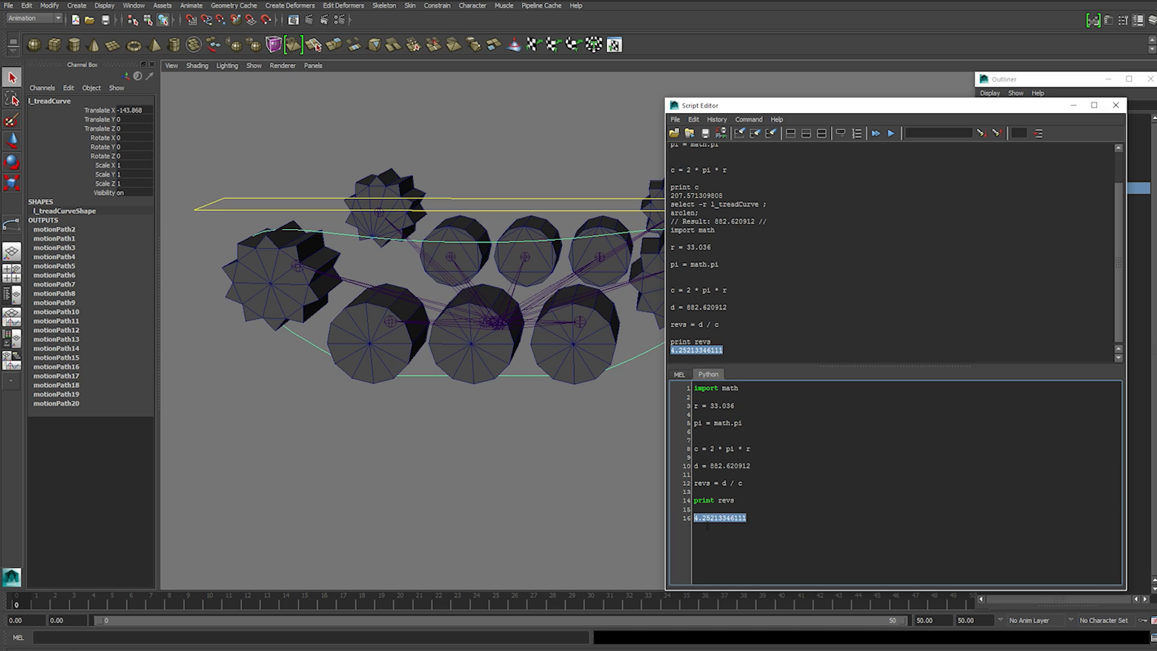
{"action": "left_click", "coordinate": [605, 441]}
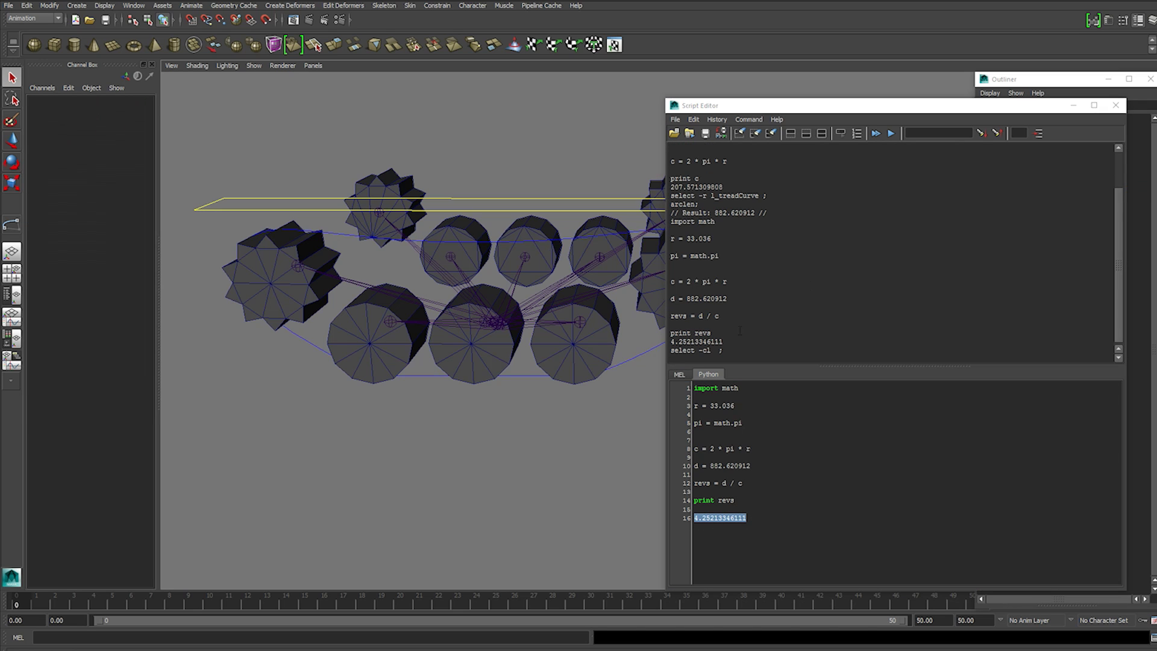
Close the Script Editor and hide l_treadCurve, the curve around the wheels
{"action": "left_click", "coordinate": [1116, 107]}
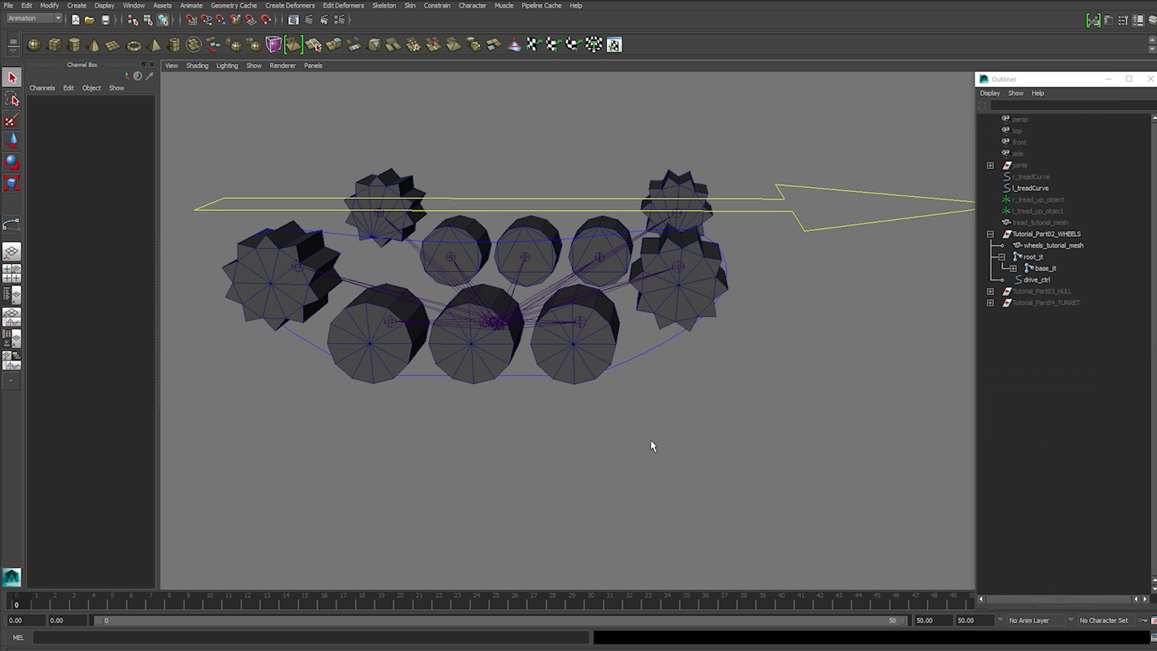
{"action": "left_click_drag", "start_coordinate": [605, 404], "coordinate": [618, 351], "text": "alt"}
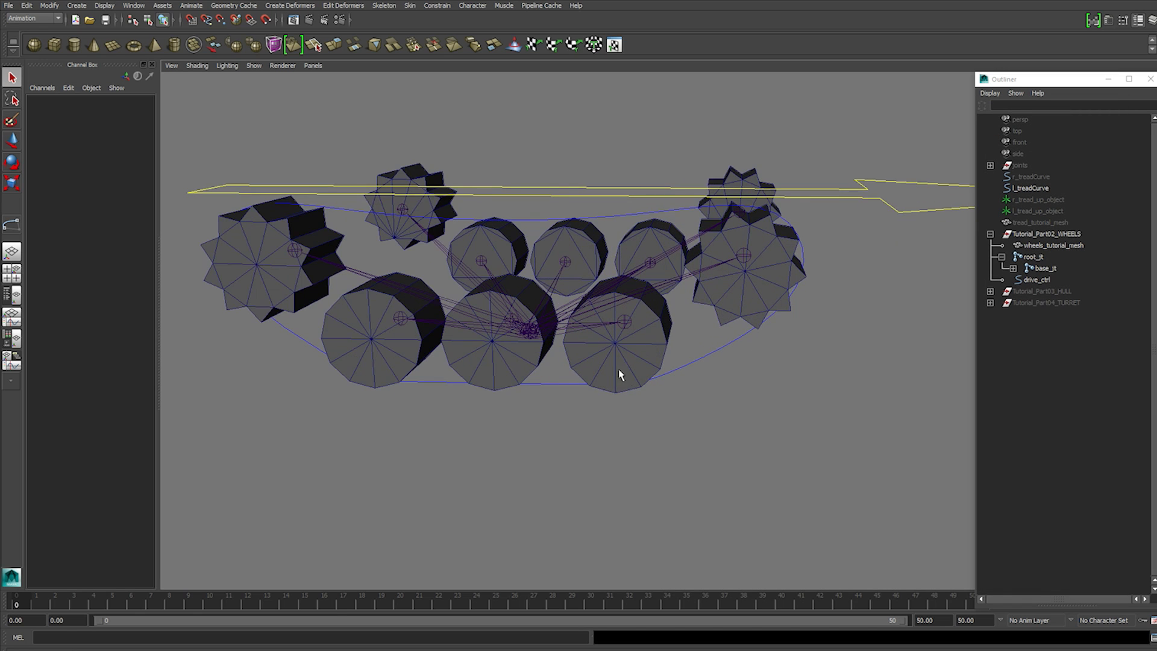
{"action": "left_click_drag", "start_coordinate": [533, 370], "coordinate": [523, 337], "text": "alt"}
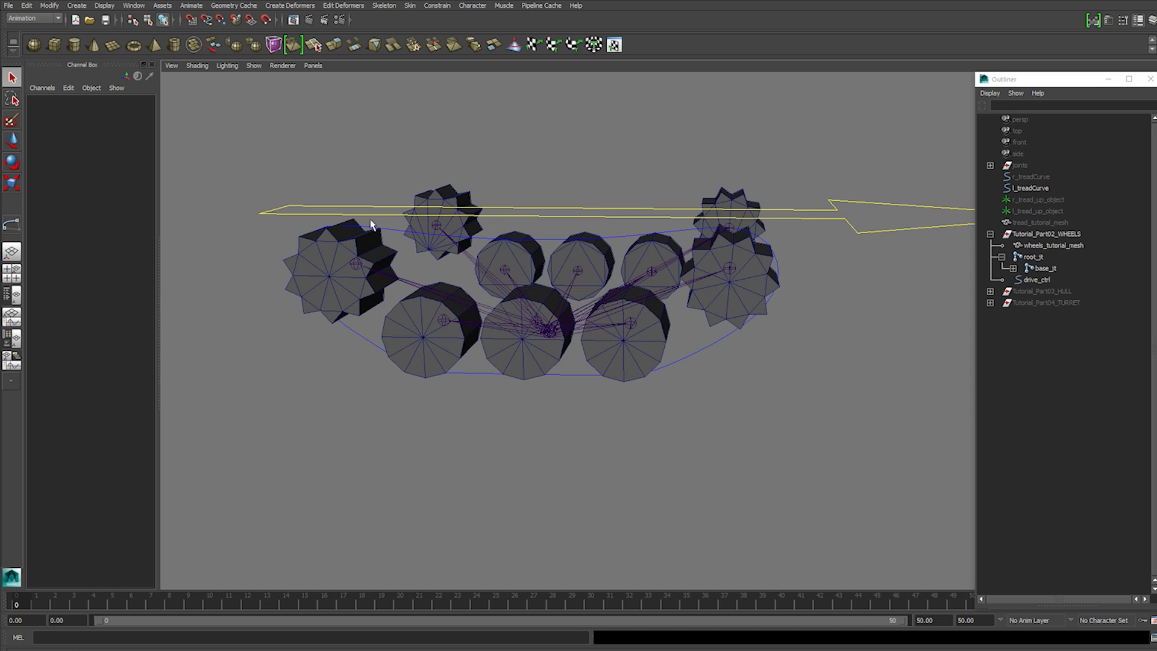
{"action": "left_click_drag", "start_coordinate": [661, 366], "coordinate": [509, 379], "text": "alt"}
{"action": "left_click", "coordinate": [740, 342]}
{"action": "key", "text": "ctrl+h"}
Select the wheel joint l_wheel_jt_03 and drive_ctrl and load both into the Node Editor graph
{"action": "left_click", "coordinate": [134, 4]}
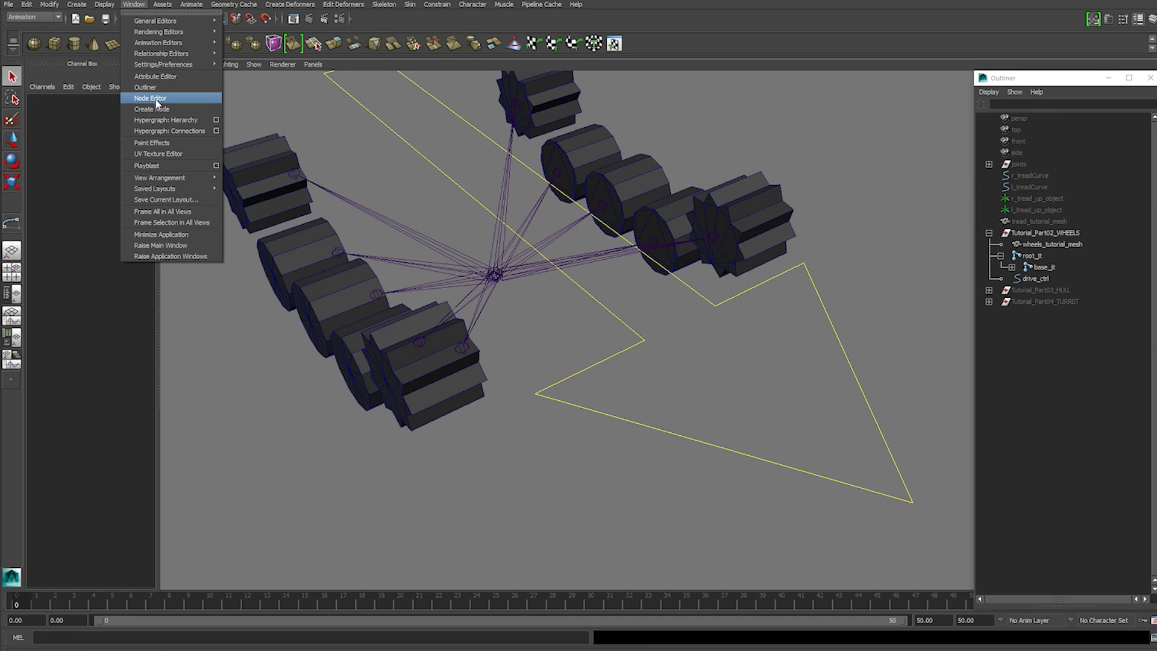
{"action": "left_click", "coordinate": [156, 104]}
{"action": "left_click_drag", "start_coordinate": [602, 393], "coordinate": [623, 335], "text": "alt"}
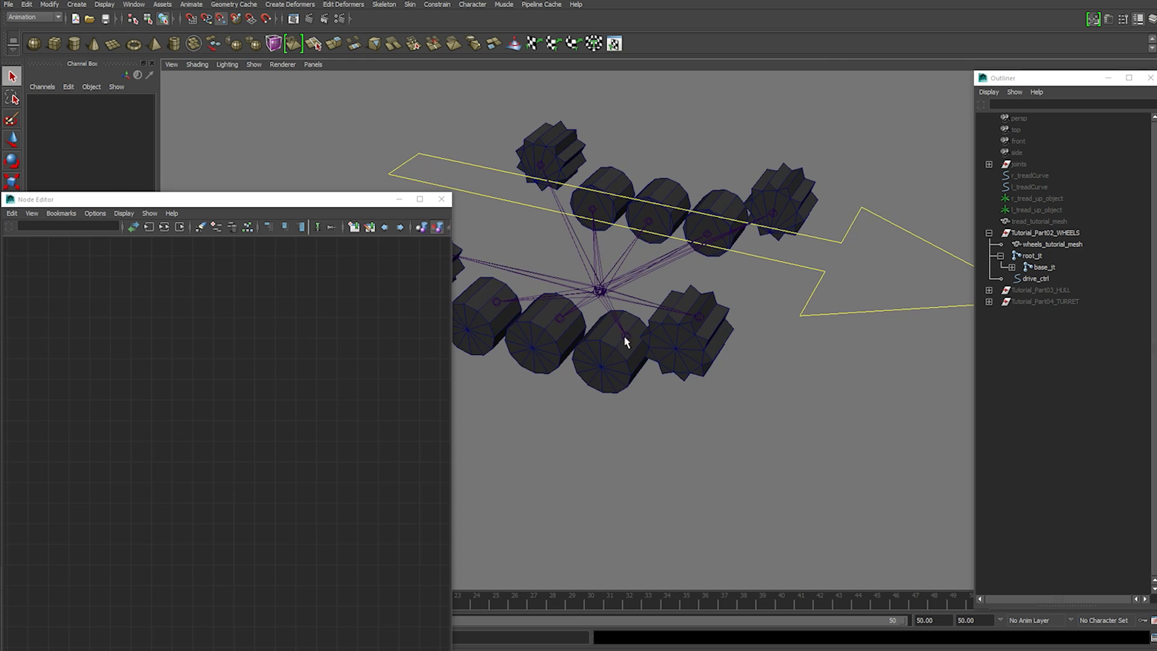
{"action": "left_click", "coordinate": [627, 336]}
{"action": "left_click", "coordinate": [845, 314]}
{"action": "key", "text": "w"}
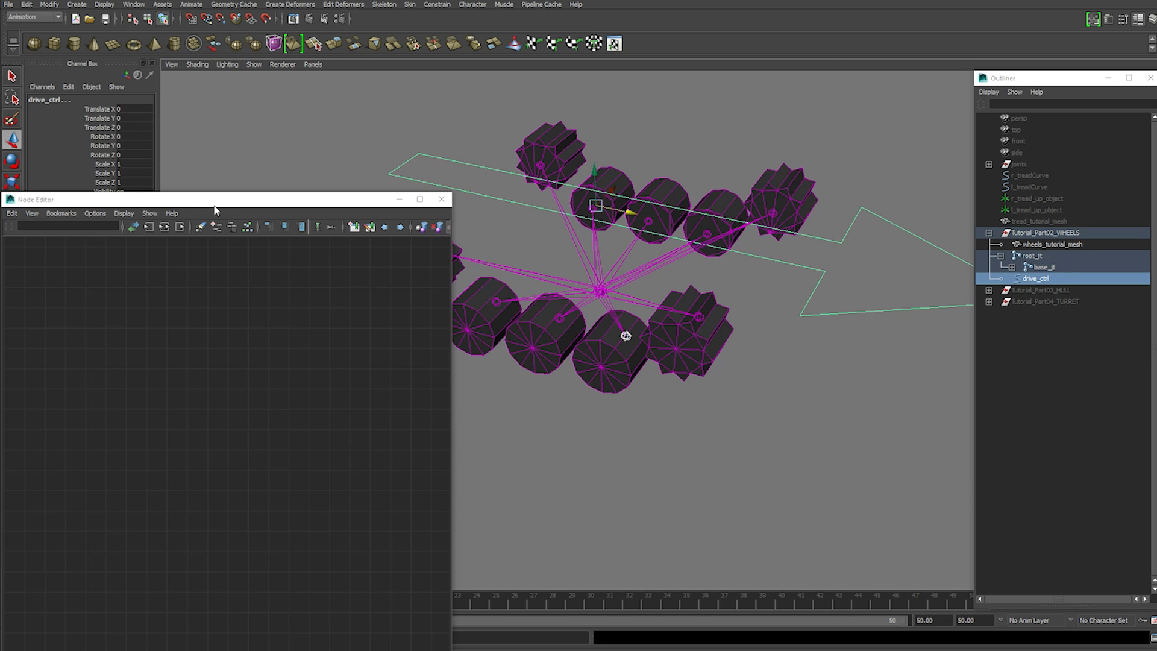
{"action": "left_click", "coordinate": [149, 227]}
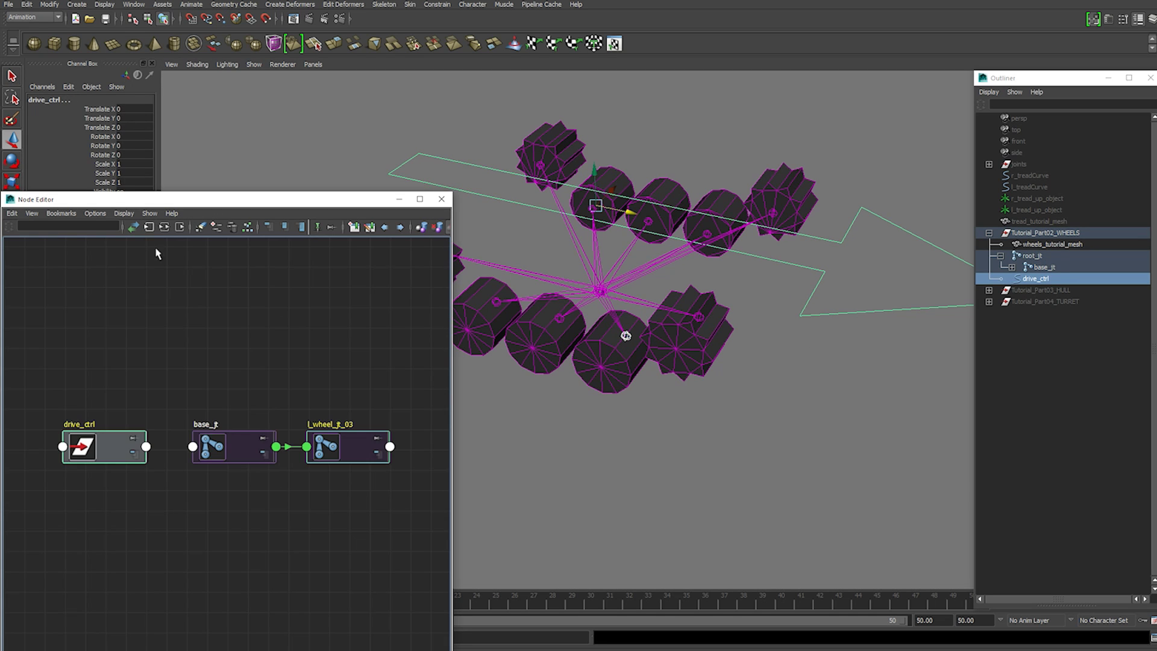
Connect drive_ctrl's Drive attribute to Rotate X of l_wheel_jt_03 and place the unit conversion node above the other nodes
{"action": "left_click", "coordinate": [146, 447]}
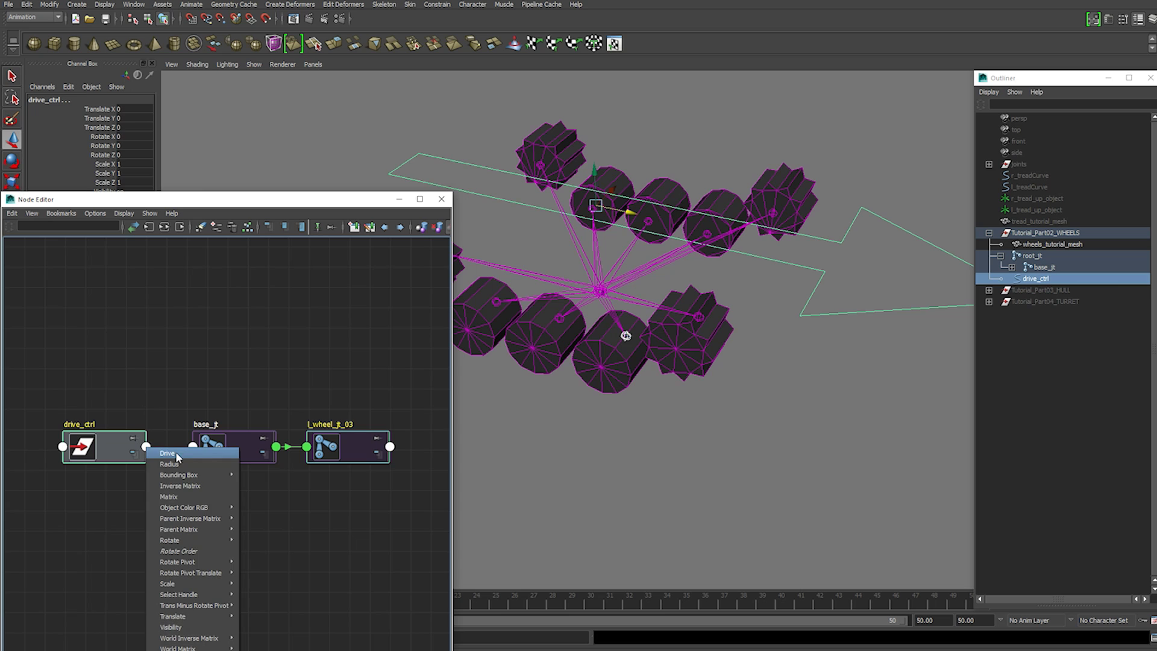
{"action": "left_click", "coordinate": [169, 453]}
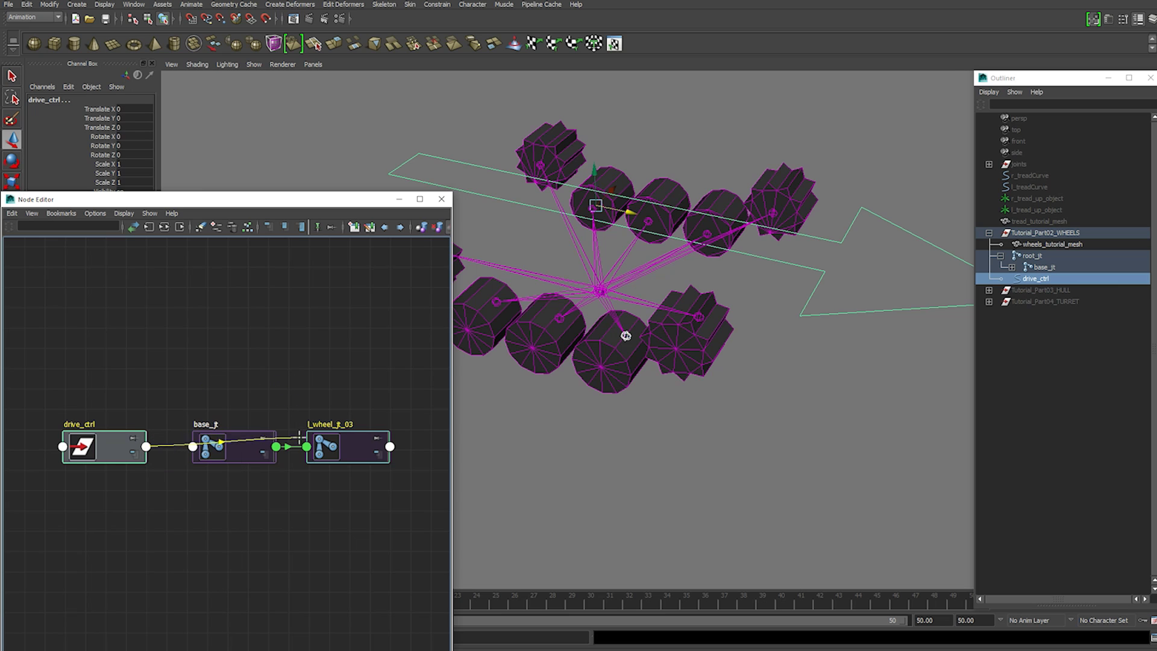
{"action": "left_click", "coordinate": [307, 447]}
{"action": "mouse_move", "coordinate": [358, 476]}
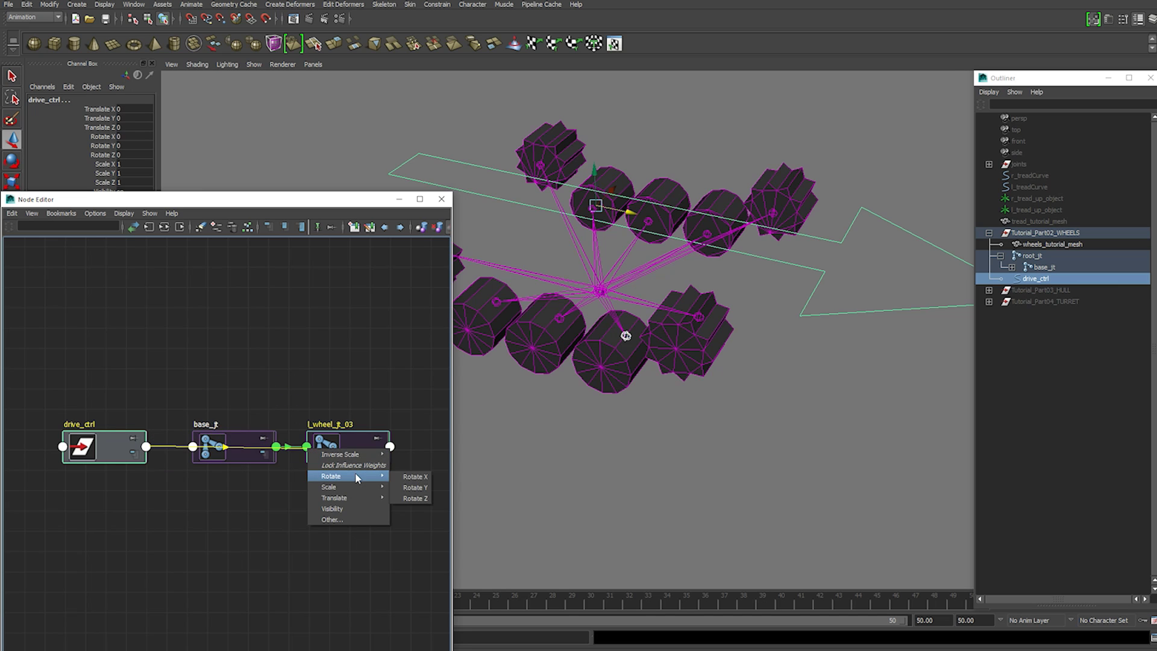
{"action": "left_click", "coordinate": [416, 476]}
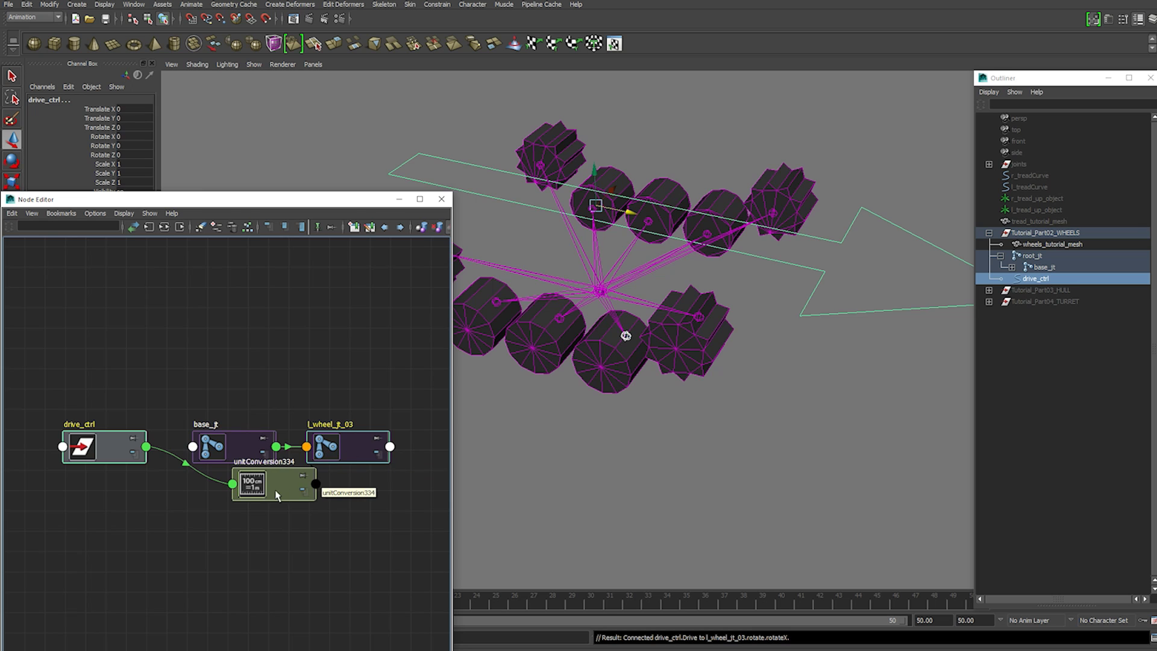
{"action": "left_click_drag", "start_coordinate": [250, 485], "coordinate": [205, 382]}
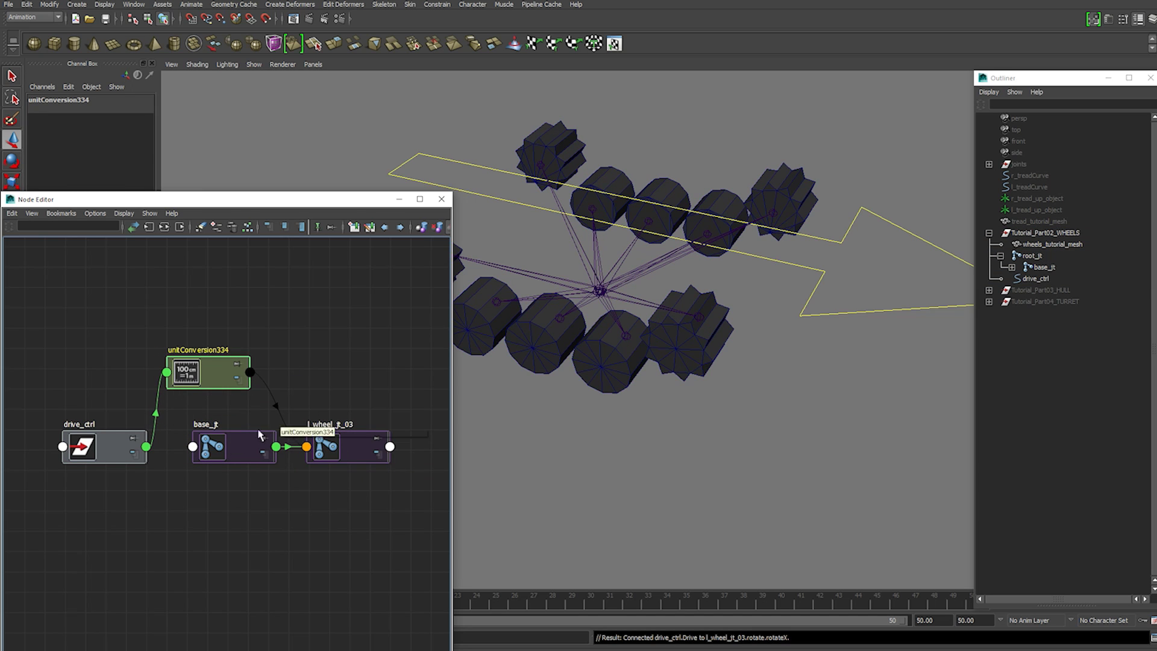
{"action": "left_click", "coordinate": [286, 552]}
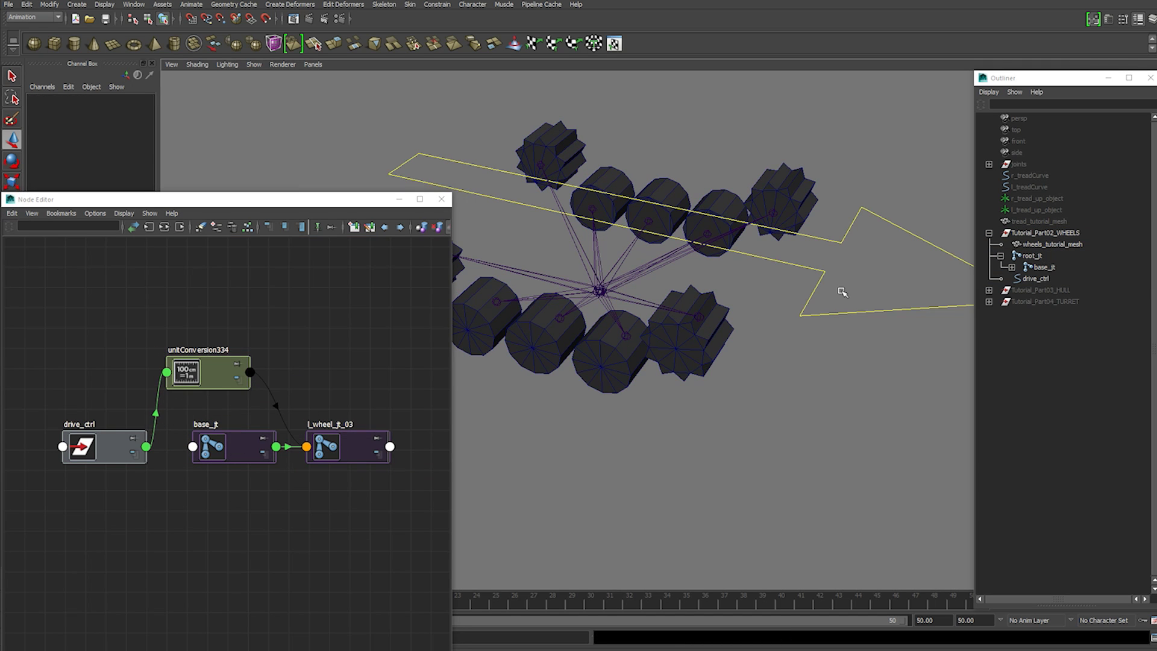
Close the Node Editor, scrub drive_ctrl's Drive to about 66.4 to test the wheel rotation, and undo the change
{"action": "left_click_drag", "start_coordinate": [842, 292], "coordinate": [816, 375]}
{"action": "scroll", "coordinate": [812, 373], "scroll_direction": "down", "scroll_amount": 1}
{"action": "right_click_drag", "start_coordinate": [809, 369], "coordinate": [746, 344], "text": "alt"}
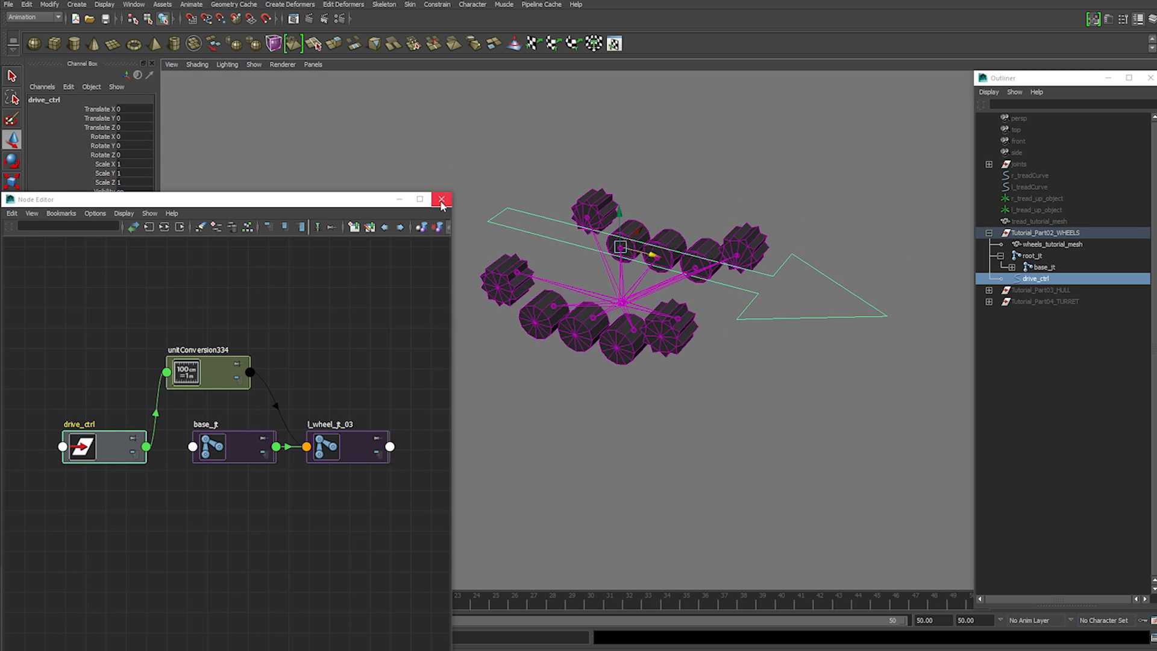
{"action": "left_click", "coordinate": [441, 199]}
{"action": "left_click", "coordinate": [107, 200]}
{"action": "middle_click_drag", "start_coordinate": [619, 395], "coordinate": [762, 392]}
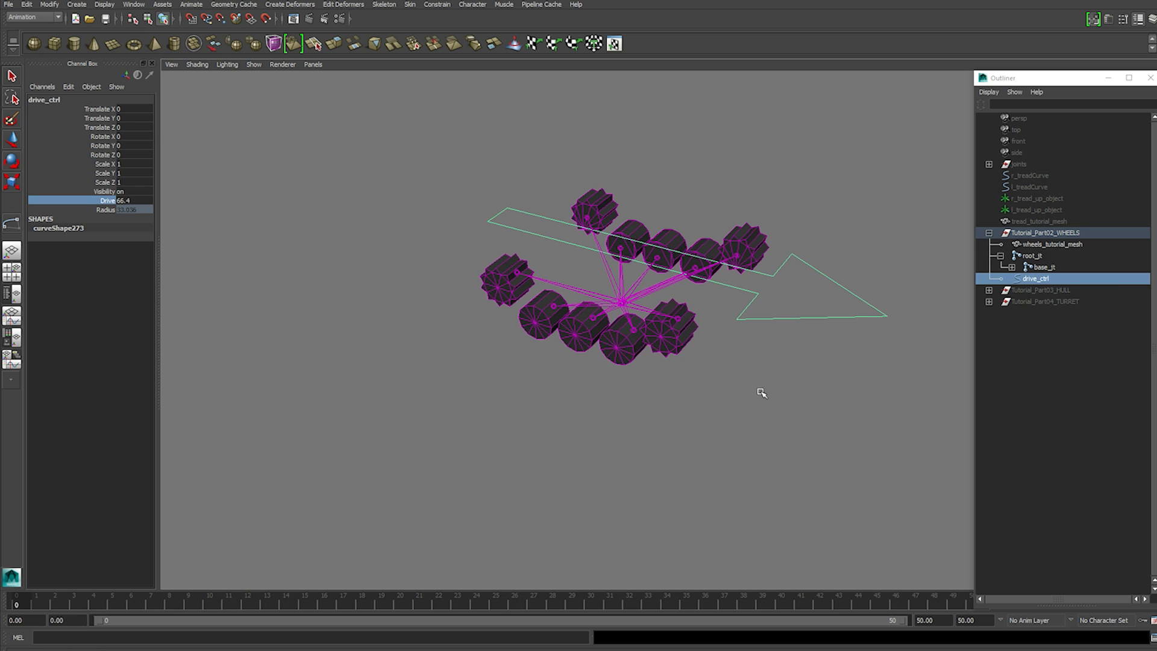
{"action": "key", "text": "ctrl+z"}
Open tank_drive_expression.txt from the tank_rig_tutorial folder and select its entire text for copying
{"action": "scroll", "coordinate": [755, 393], "scroll_direction": "up", "scroll_amount": 2}
{"action": "right_click_drag", "start_coordinate": [756, 393], "coordinate": [613, 400], "text": "alt"}
{"action": "left_click_drag", "start_coordinate": [612, 401], "coordinate": [635, 388], "text": "alt"}
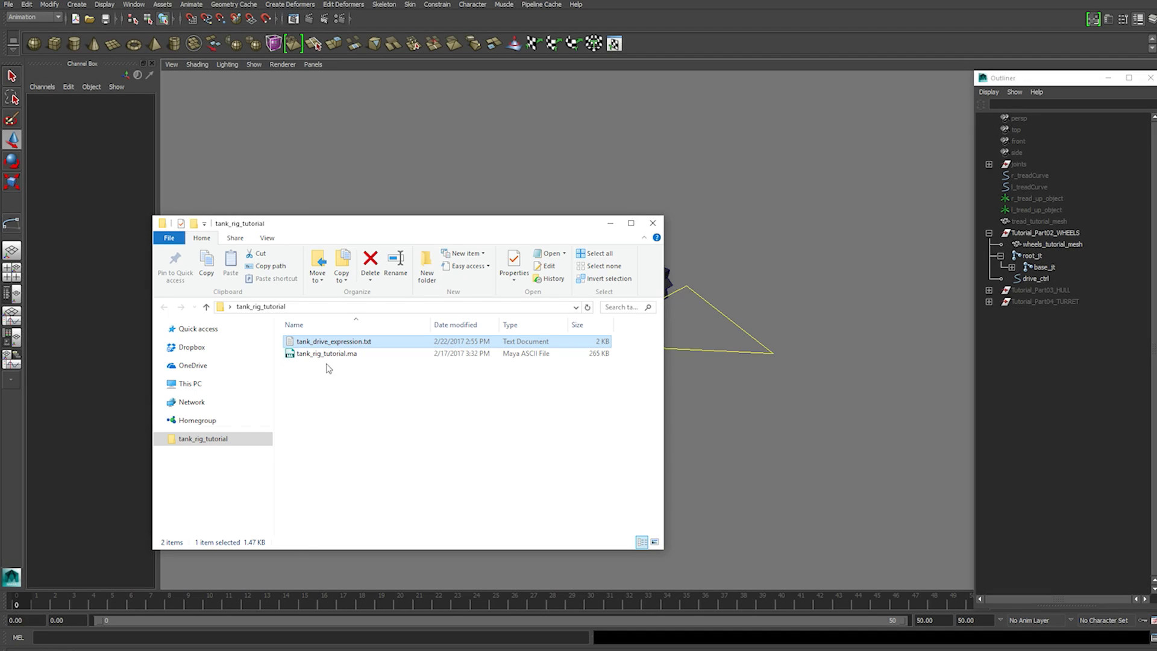
{"action": "double_click", "coordinate": [301, 341]}
{"action": "key", "text": "ctrl+a"}
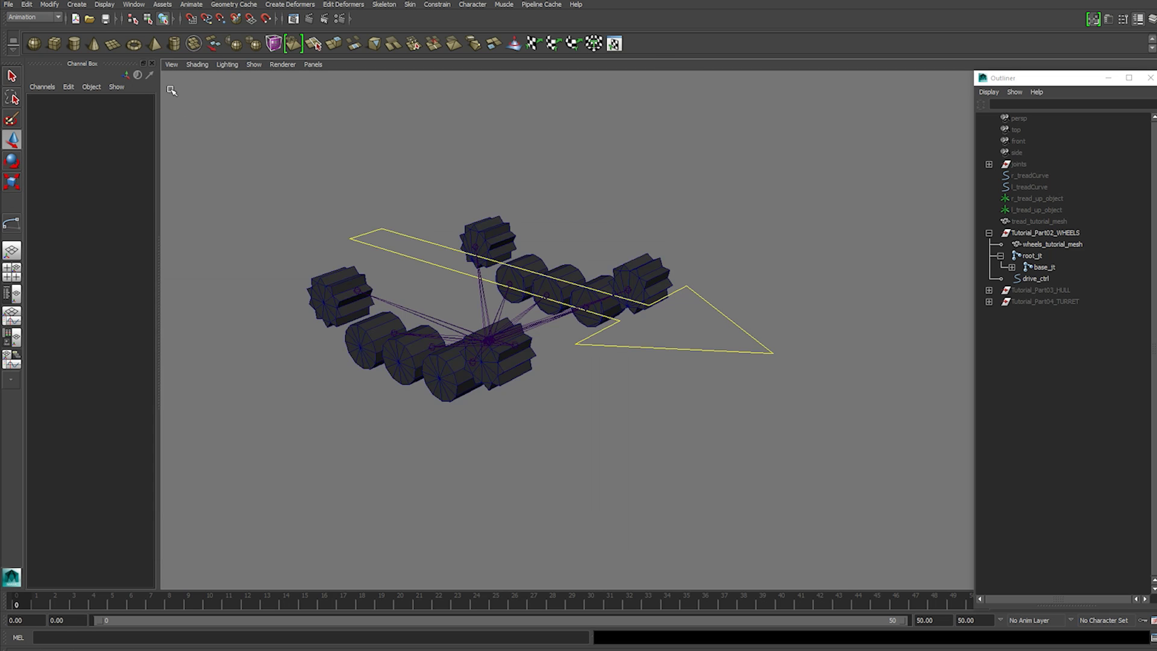
Create an expression in Maya's Expression Editor from the copied tank drive script
{"action": "left_click", "coordinate": [135, 5]}
{"action": "mouse_move", "coordinate": [181, 42]}
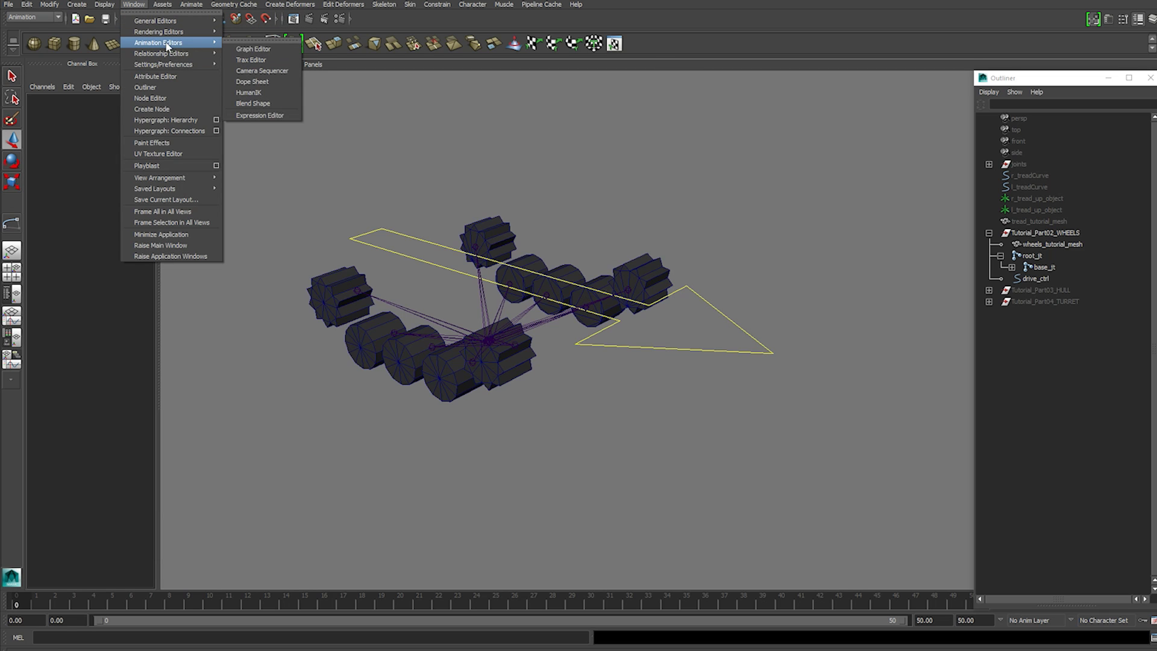
{"action": "left_click", "coordinate": [259, 115]}
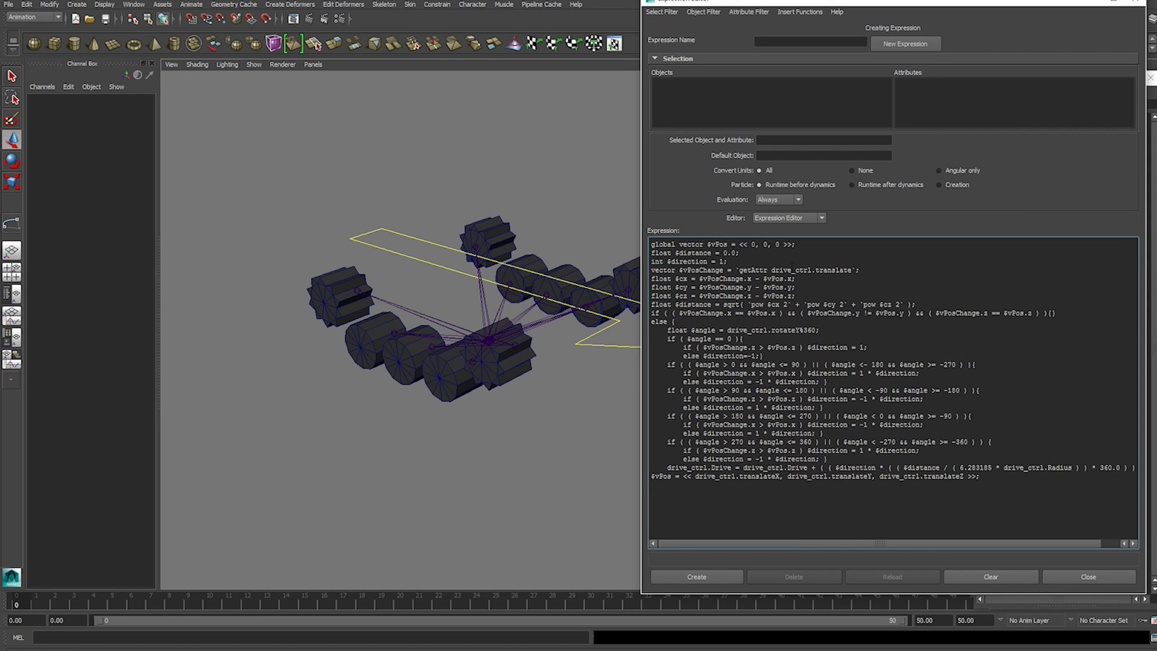
{"action": "left_click", "coordinate": [697, 577]}
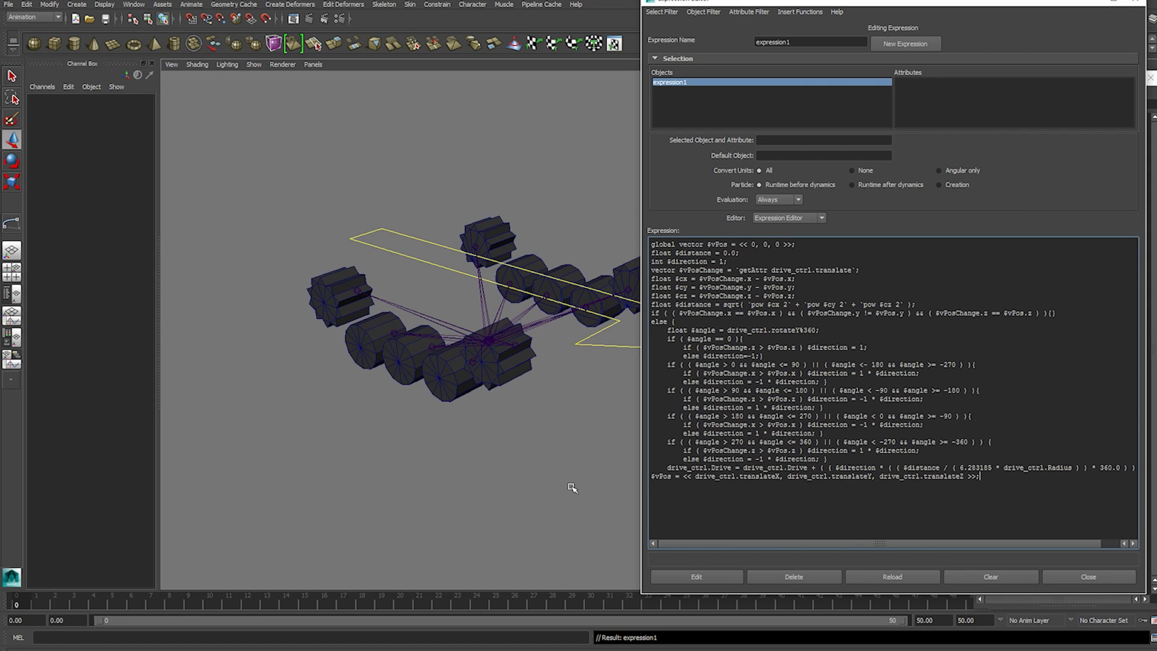
Rename the new expression as tank_expression
{"action": "left_click", "coordinate": [803, 42]}
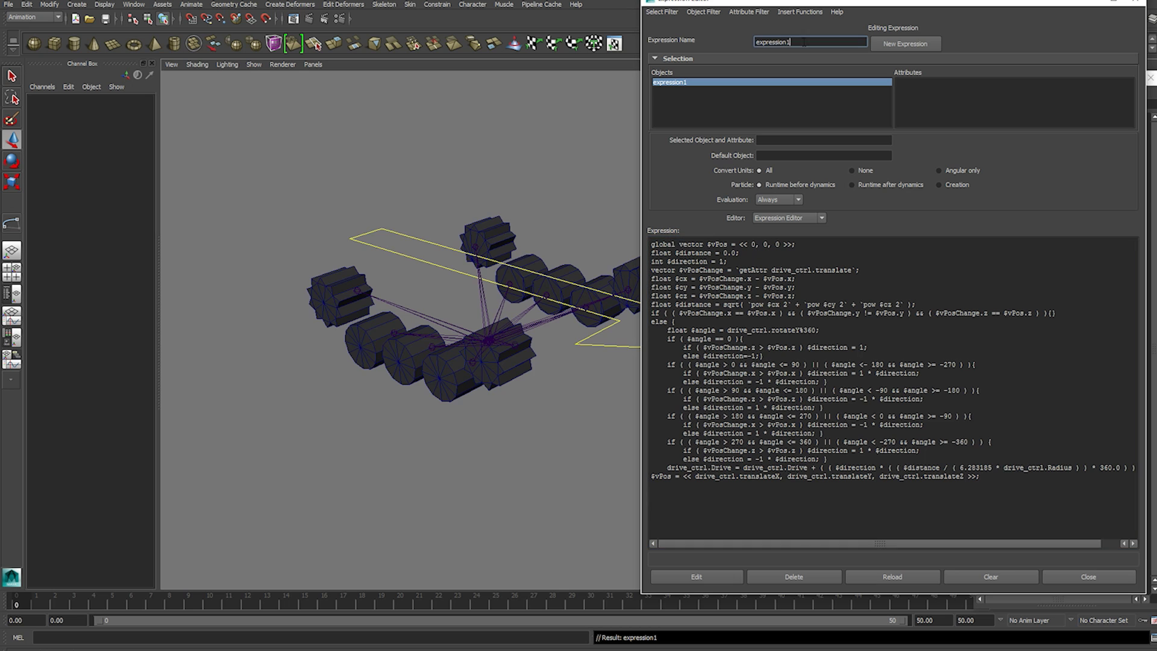
{"action": "key", "text": "Home"}
{"action": "type", "text": "tank_"}
{"action": "key", "text": "Return"}
{"action": "left_click", "coordinate": [573, 464]}
Examine the drive_ctrl.translate reference in the last line of tank_expression
{"action": "middle_click_drag", "start_coordinate": [573, 420], "coordinate": [472, 405], "text": "alt"}
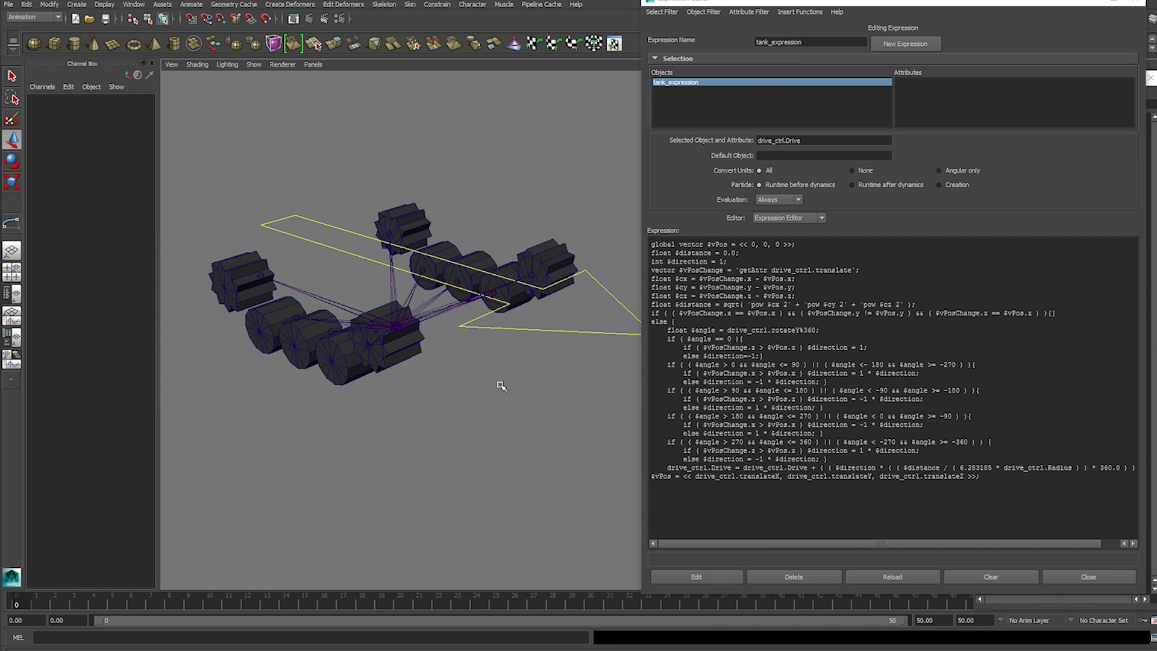
{"action": "middle_click_drag", "start_coordinate": [547, 369], "coordinate": [514, 369], "text": "alt"}
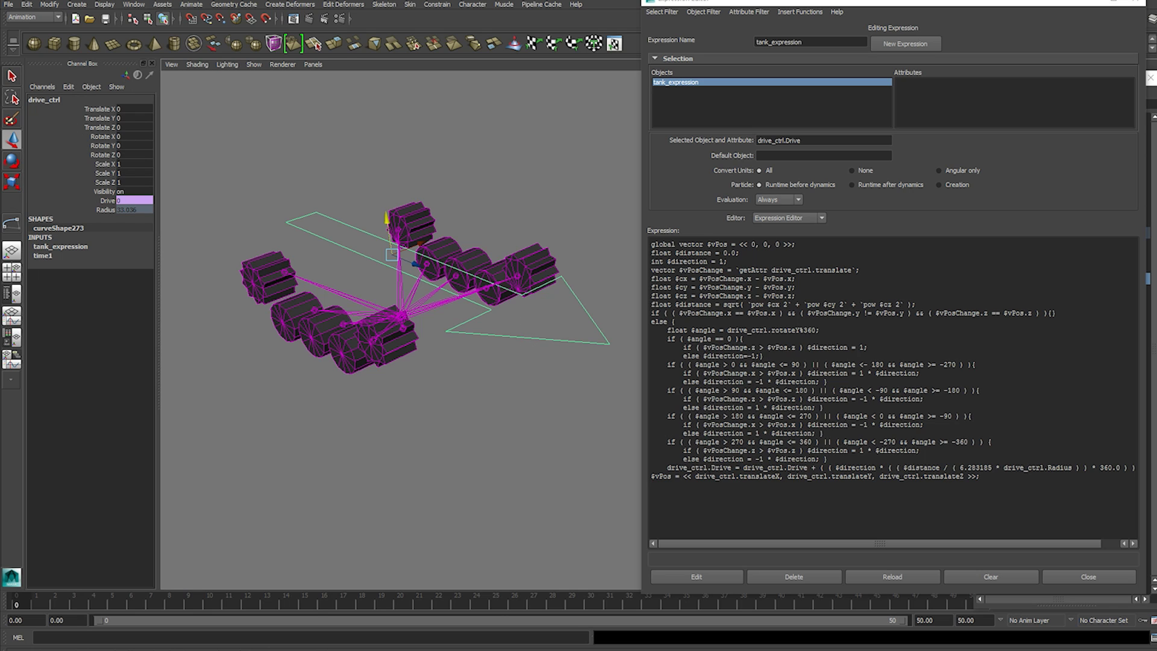
{"action": "left_click_drag", "start_coordinate": [695, 476], "coordinate": [776, 476]}
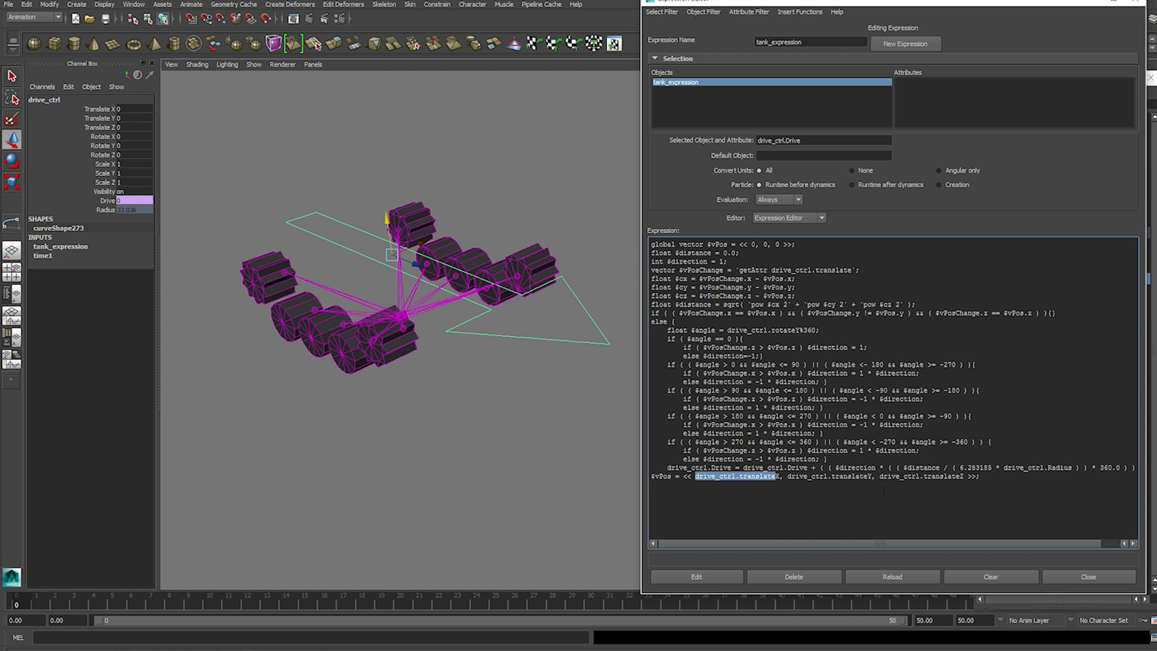
{"action": "left_click", "coordinate": [538, 485]}
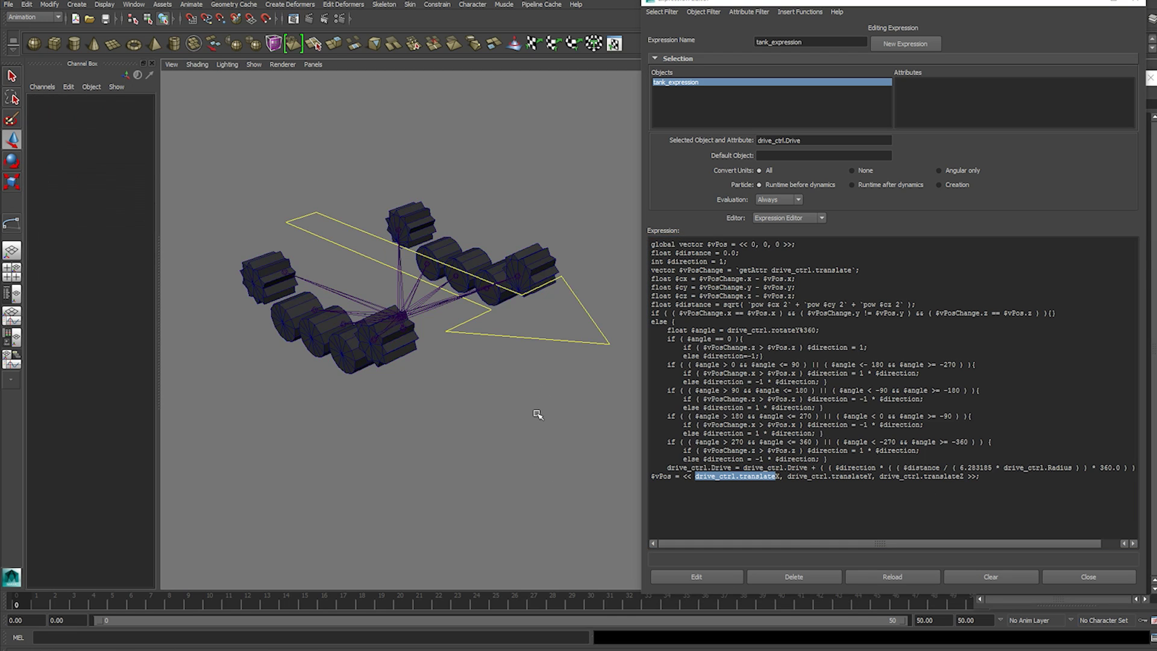
Move drive_ctrl forward to Translate Z about 154.8 to test the wheel rotation
{"action": "left_click", "coordinate": [541, 338]}
{"action": "middle_click_drag", "start_coordinate": [529, 376], "coordinate": [484, 366], "text": "alt"}
{"action": "left_click_drag", "start_coordinate": [484, 366], "coordinate": [476, 460], "text": "alt"}
{"action": "left_click", "coordinate": [407, 285]}
{"action": "middle_click_drag", "start_coordinate": [407, 286], "coordinate": [467, 316]}
Rotate drive_ctrl to about 51.5° in Y and move it to Translate X about 304.8 and Translate Z about 397.3
{"action": "key", "text": "e"}
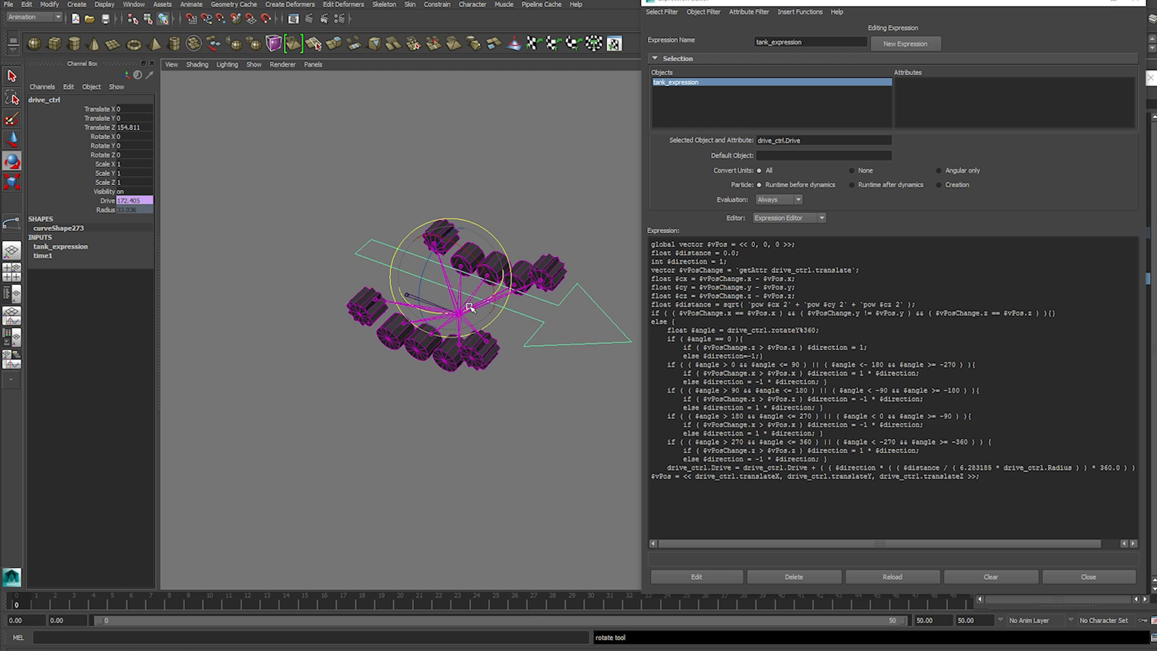
{"action": "left_click_drag", "start_coordinate": [476, 306], "coordinate": [497, 265]}
{"action": "middle_click_drag", "start_coordinate": [512, 270], "coordinate": [491, 322], "text": "alt"}
{"action": "scroll", "coordinate": [417, 325], "scroll_direction": "up", "scroll_amount": 2}
{"action": "key", "text": "w"}
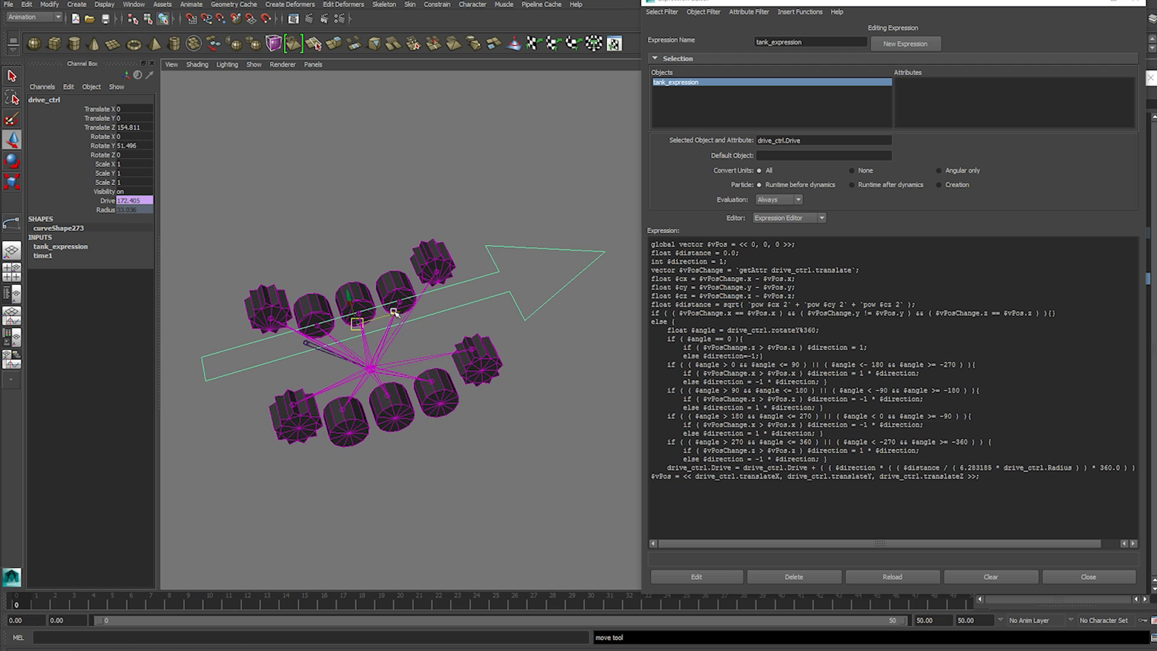
{"action": "left_click_drag", "start_coordinate": [395, 315], "coordinate": [596, 236]}
{"action": "middle_click_drag", "start_coordinate": [596, 236], "coordinate": [498, 268], "text": "alt"}
Turn drive_ctrl to about 107.5° in Y and move it farther along its new heading to test the expression
{"action": "key", "text": "e"}
{"action": "left_click_drag", "start_coordinate": [474, 305], "coordinate": [511, 276]}
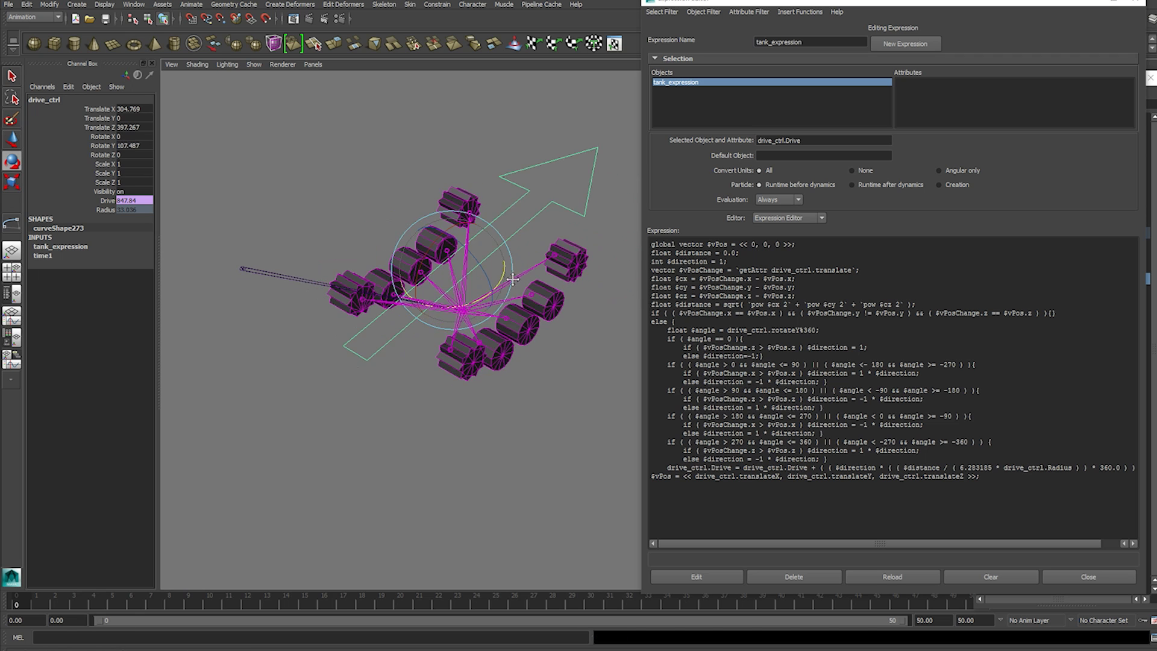
{"action": "middle_click_drag", "start_coordinate": [511, 276], "coordinate": [462, 314], "text": "alt"}
{"action": "key", "text": "w"}
{"action": "left_click_drag", "start_coordinate": [426, 292], "coordinate": [471, 265]}
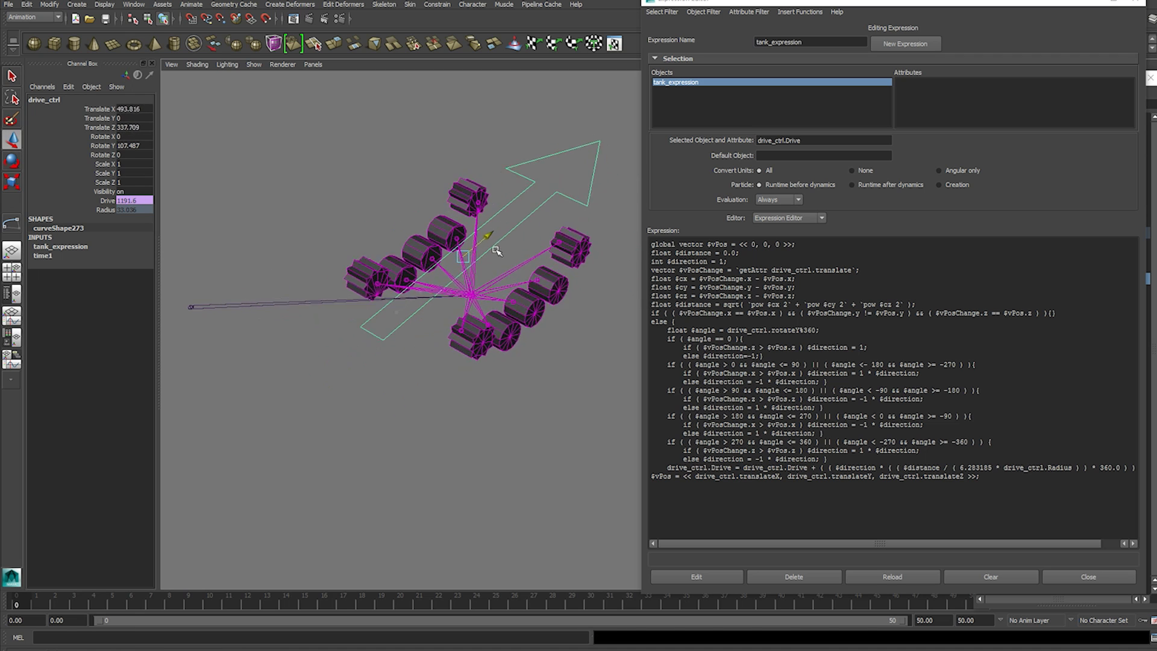
{"action": "middle_click_drag", "start_coordinate": [497, 251], "coordinate": [576, 267]}
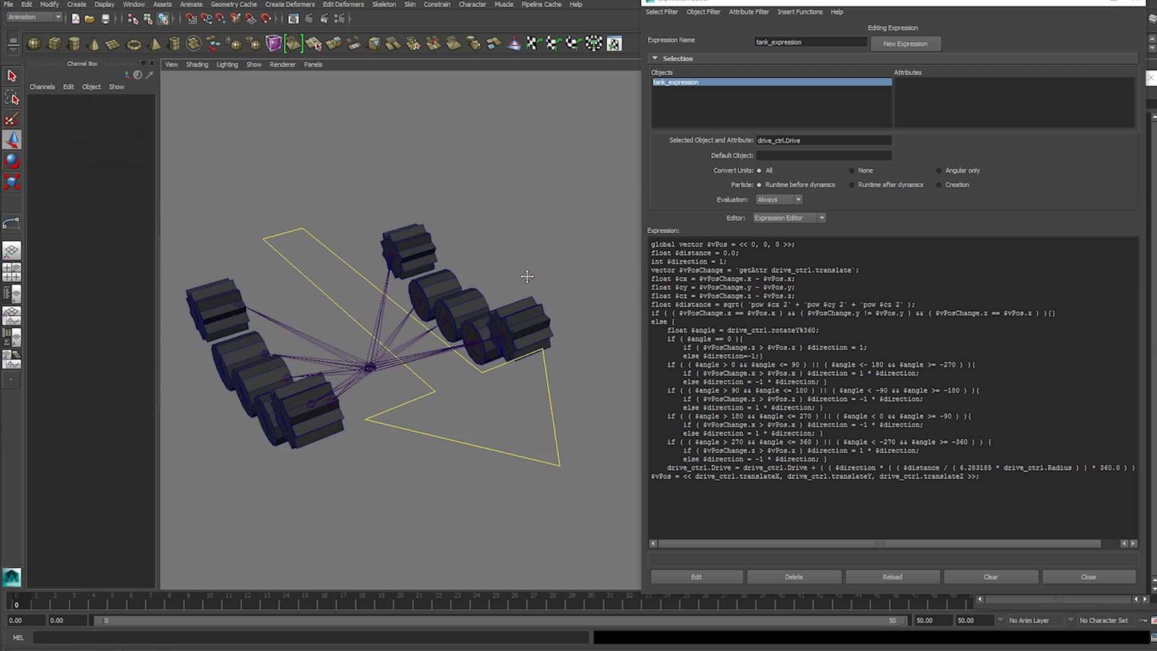
Select drive_ctrl and review the expression's opening lines that declare $vPos, $distance, $direction and $vPosChange
{"action": "left_click_drag", "start_coordinate": [528, 276], "coordinate": [525, 256], "text": "alt"}
{"action": "middle_click_drag", "start_coordinate": [525, 256], "coordinate": [513, 261], "text": "alt"}
{"action": "middle_click_drag", "start_coordinate": [465, 374], "coordinate": [504, 329], "text": "alt"}
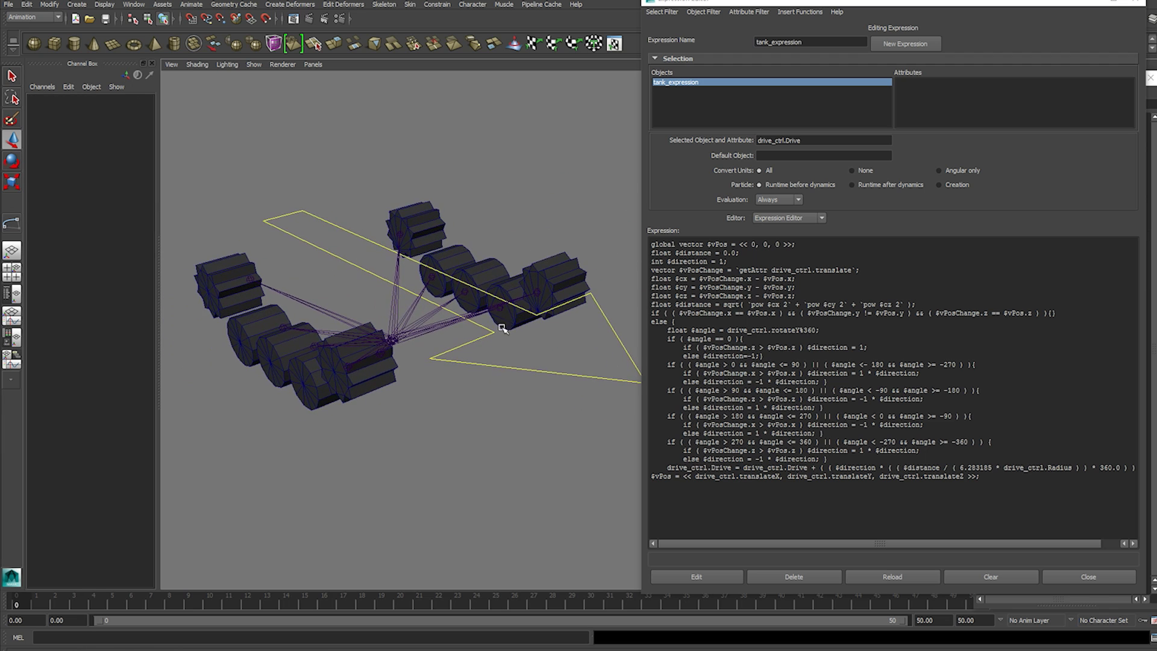
{"action": "left_click", "coordinate": [547, 371]}
{"action": "middle_click_drag", "start_coordinate": [543, 395], "coordinate": [508, 406], "text": "alt"}
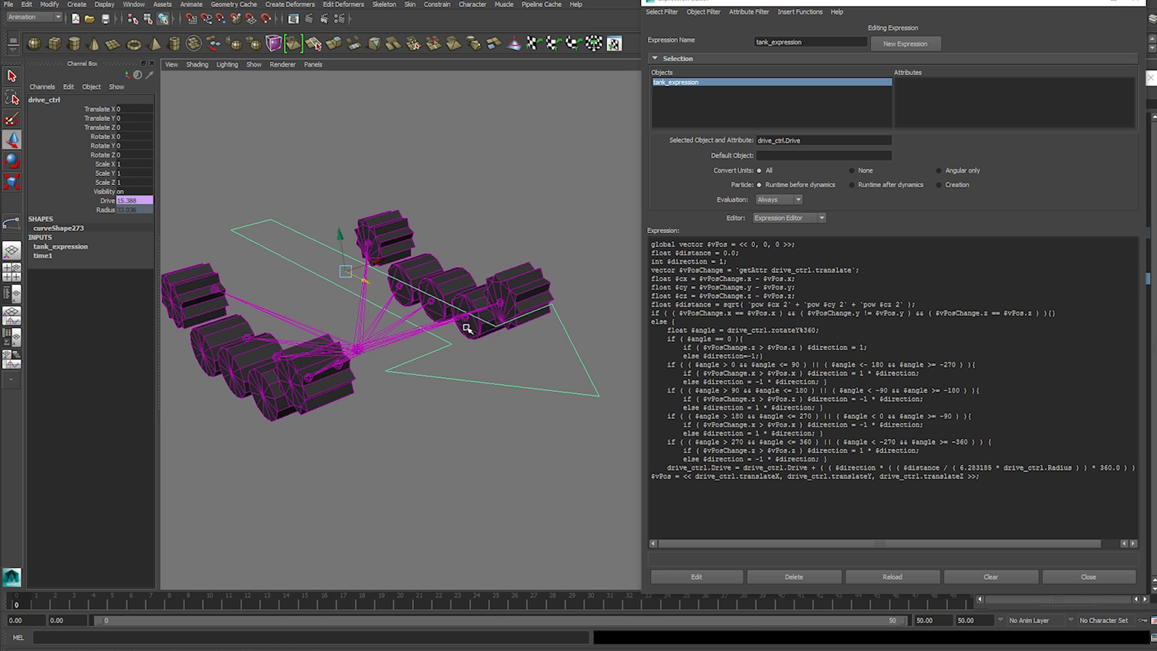
{"action": "left_click_drag", "start_coordinate": [651, 244], "coordinate": [811, 242]}
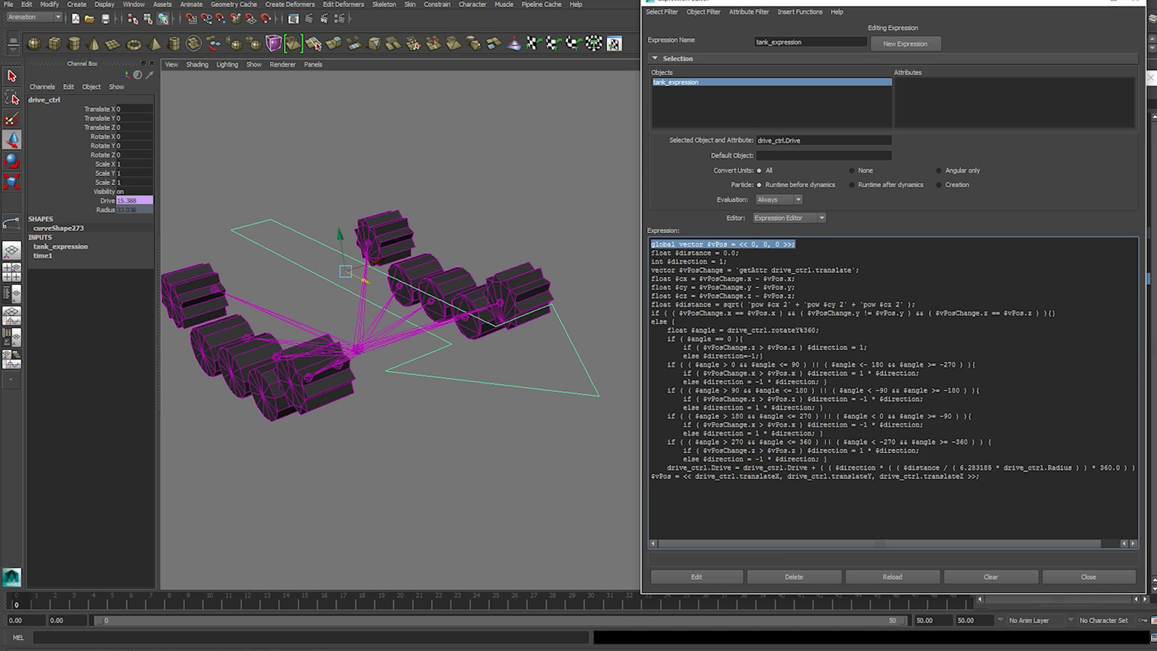
{"action": "left_click_drag", "start_coordinate": [651, 253], "coordinate": [727, 261]}
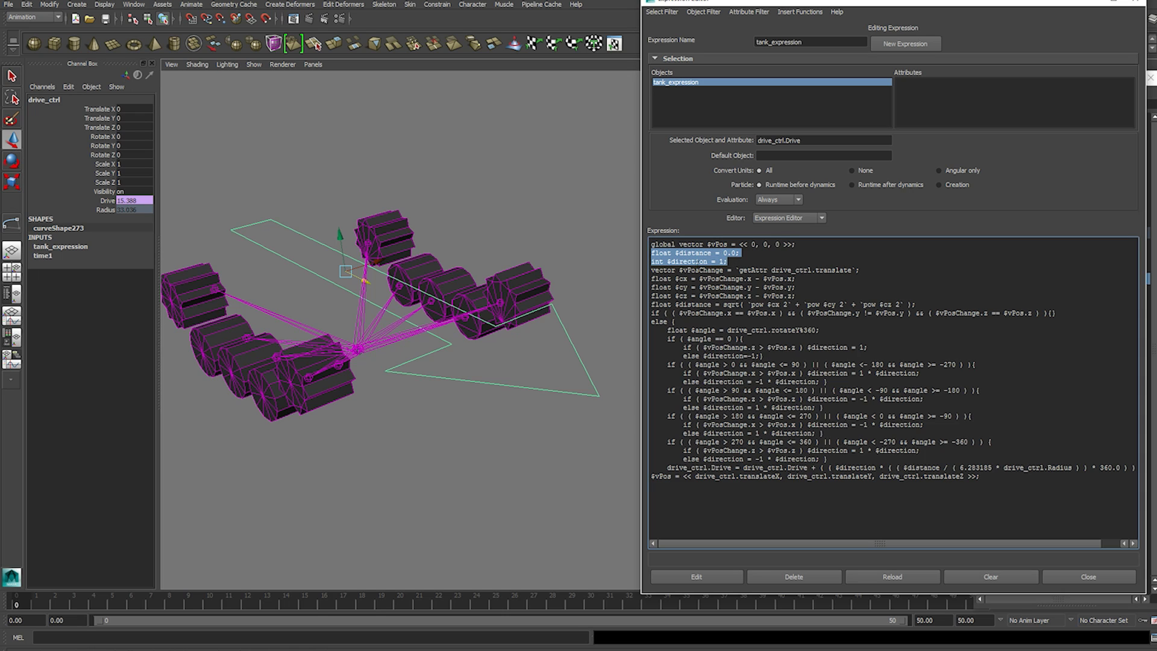
{"action": "triple_click", "coordinate": [789, 270]}
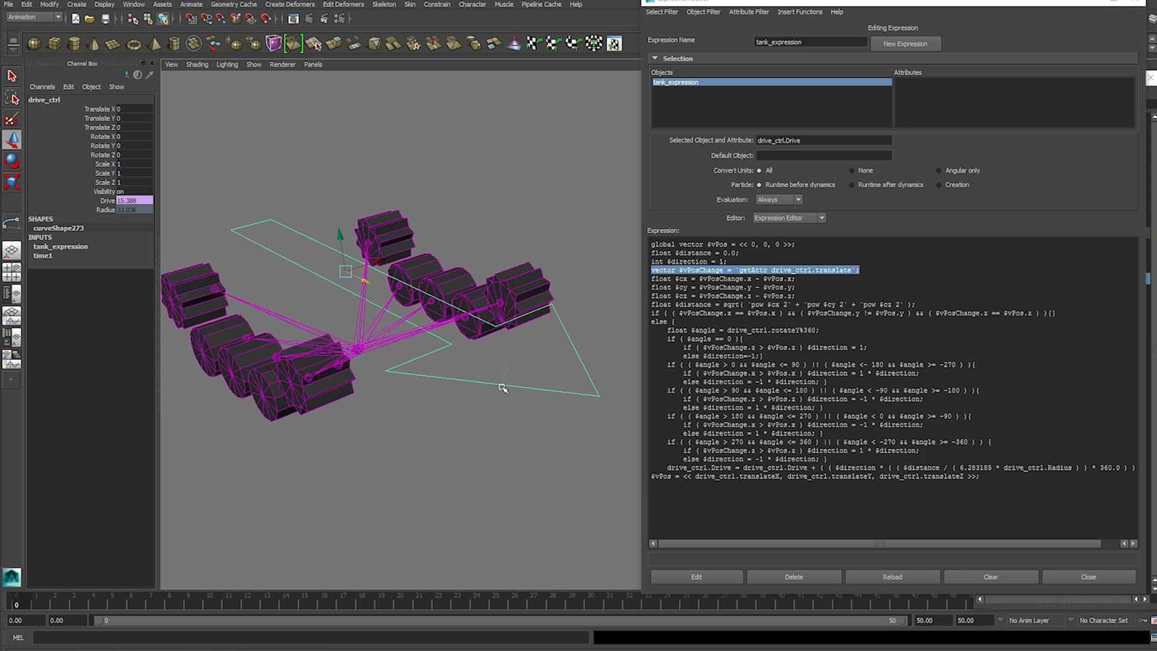
Review the expression's $cx, $cy, $cz and $distance lines, trying out forward and backward moves of drive_ctrl and undoing them
{"action": "left_click_drag", "start_coordinate": [364, 280], "coordinate": [410, 305]}
{"action": "key", "text": "ctrl+z"}
{"action": "left_click_drag", "start_coordinate": [651, 278], "coordinate": [796, 296]}
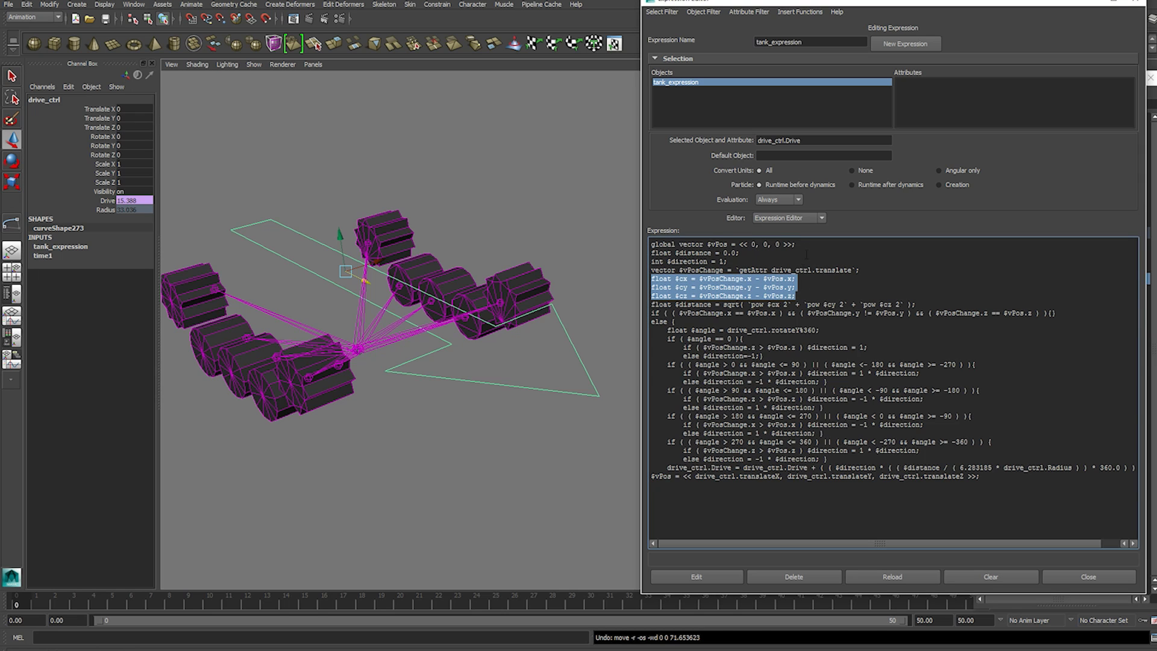
{"action": "left_click", "coordinate": [806, 255]}
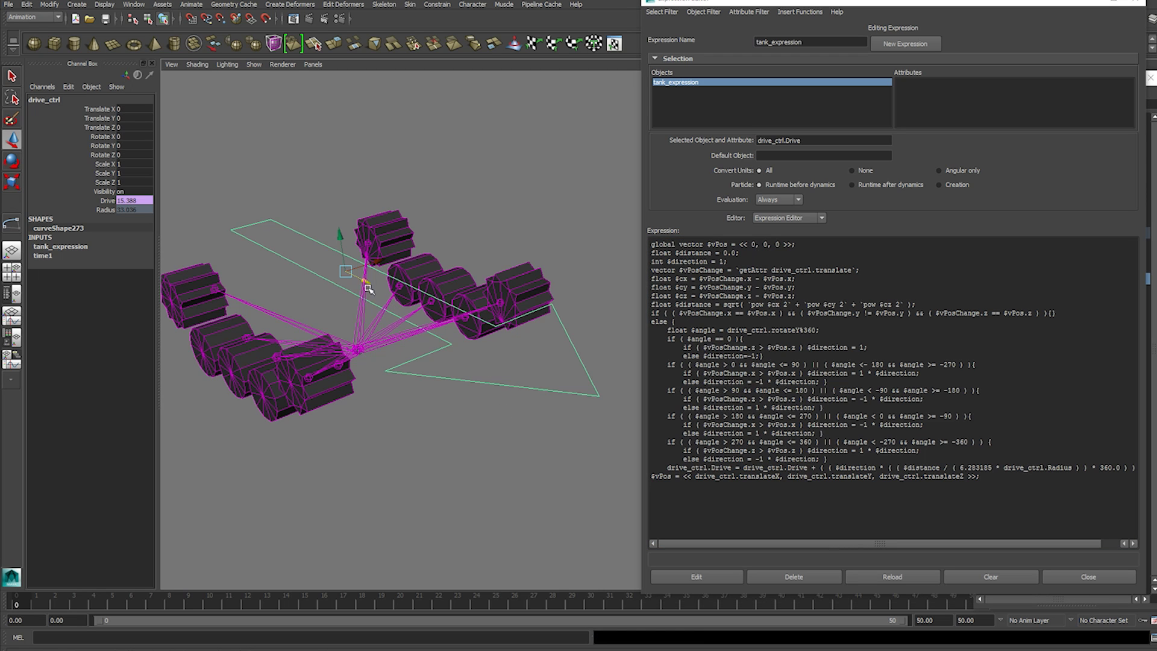
{"action": "left_click_drag", "start_coordinate": [364, 281], "coordinate": [310, 252]}
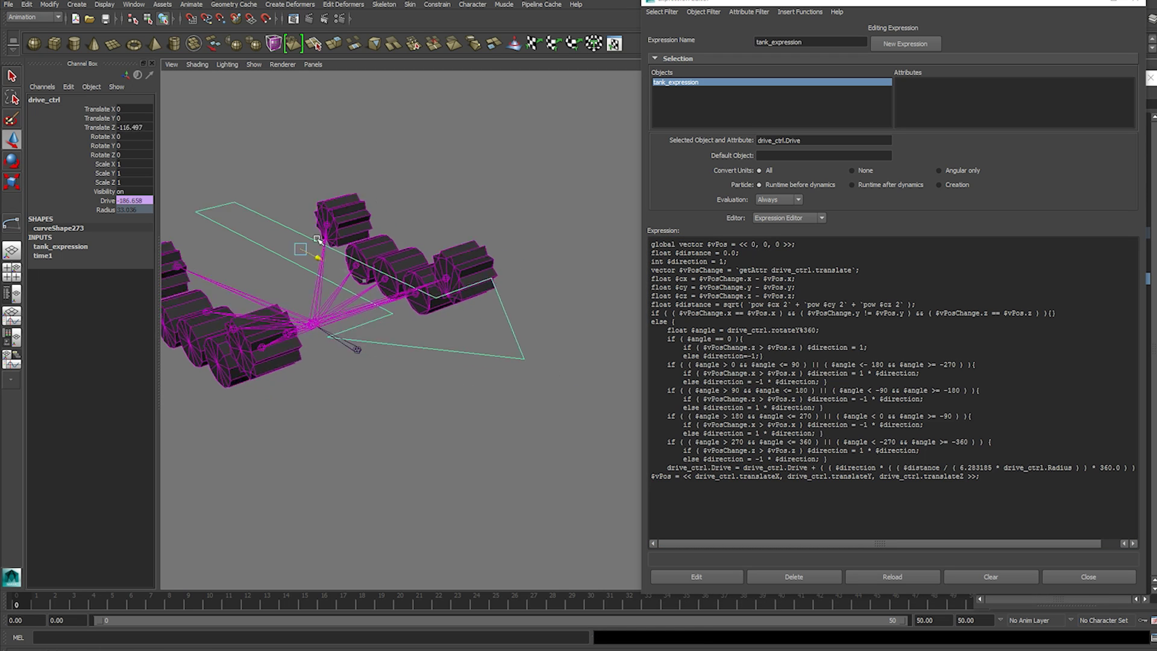
{"action": "key", "text": "ctrl+z"}
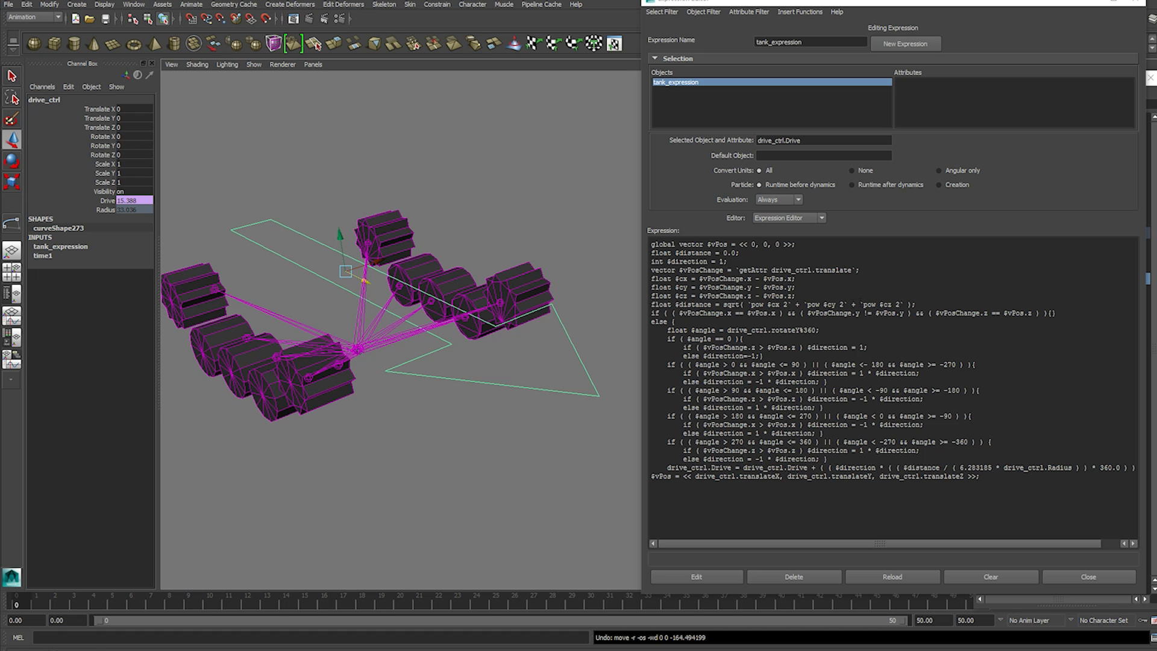
{"action": "double_click", "coordinate": [694, 304]}
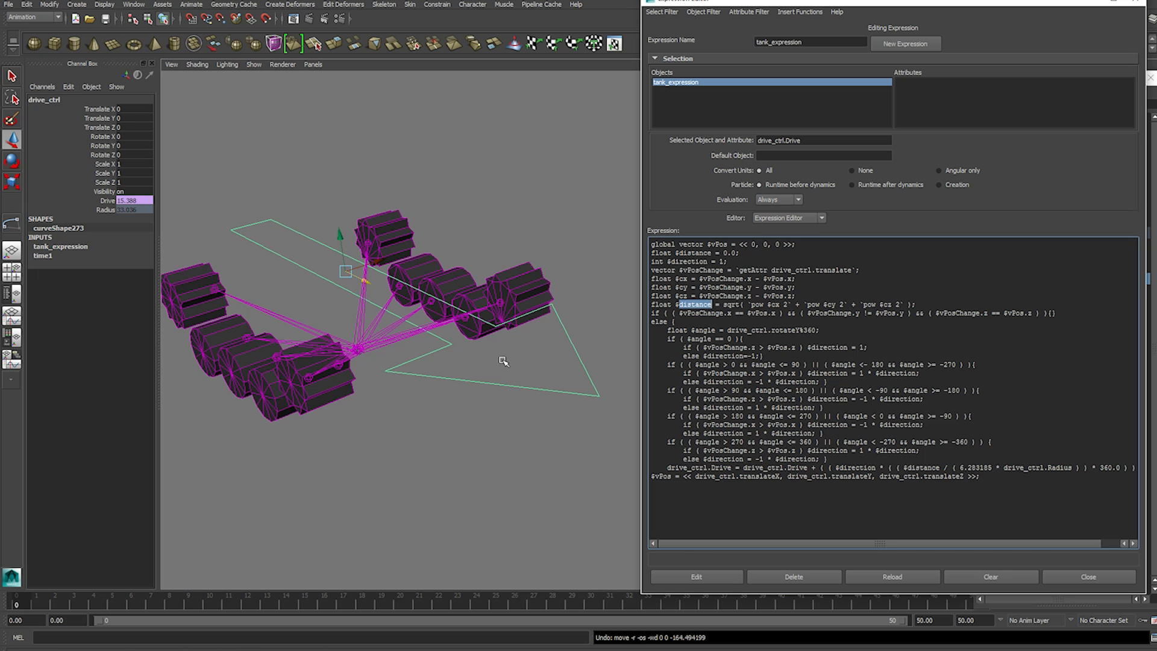
{"action": "left_click", "coordinate": [694, 304]}
Try moving drive_ctrl along its Z and Y axes and undo each test move
{"action": "left_click_drag", "start_coordinate": [550, 392], "coordinate": [550, 360], "text": "alt"}
{"action": "right_click_drag", "start_coordinate": [551, 360], "coordinate": [516, 362], "text": "alt"}
{"action": "middle_click_drag", "start_coordinate": [553, 350], "coordinate": [499, 339], "text": "alt"}
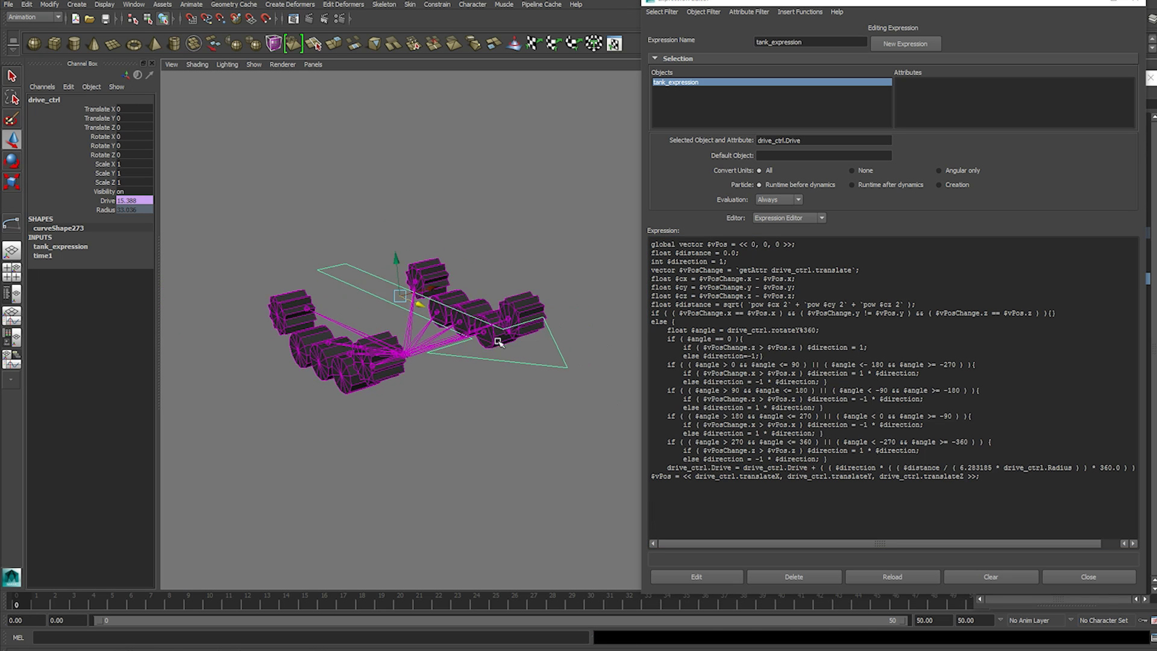
{"action": "left_click_drag", "start_coordinate": [499, 340], "coordinate": [495, 363], "text": "alt"}
{"action": "left_click_drag", "start_coordinate": [416, 272], "coordinate": [464, 306]}
{"action": "key", "text": "ctrl+z"}
{"action": "left_click_drag", "start_coordinate": [429, 246], "coordinate": [467, 248]}
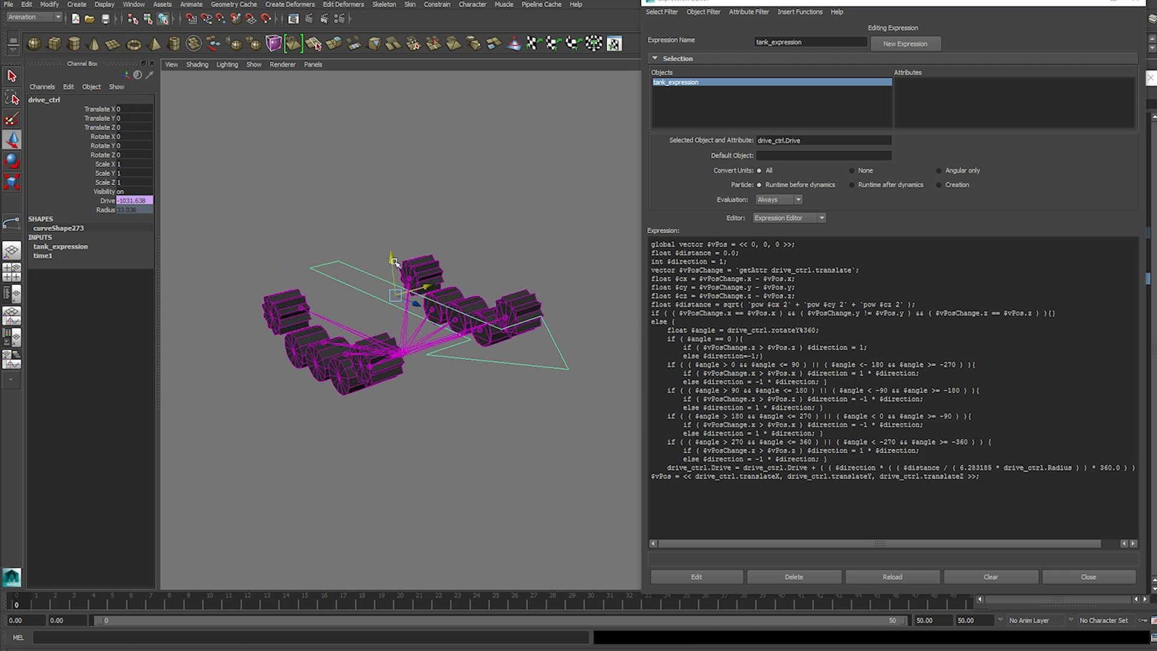
{"action": "left_click_drag", "start_coordinate": [391, 258], "coordinate": [385, 201]}
{"action": "key", "text": "ctrl+z"}
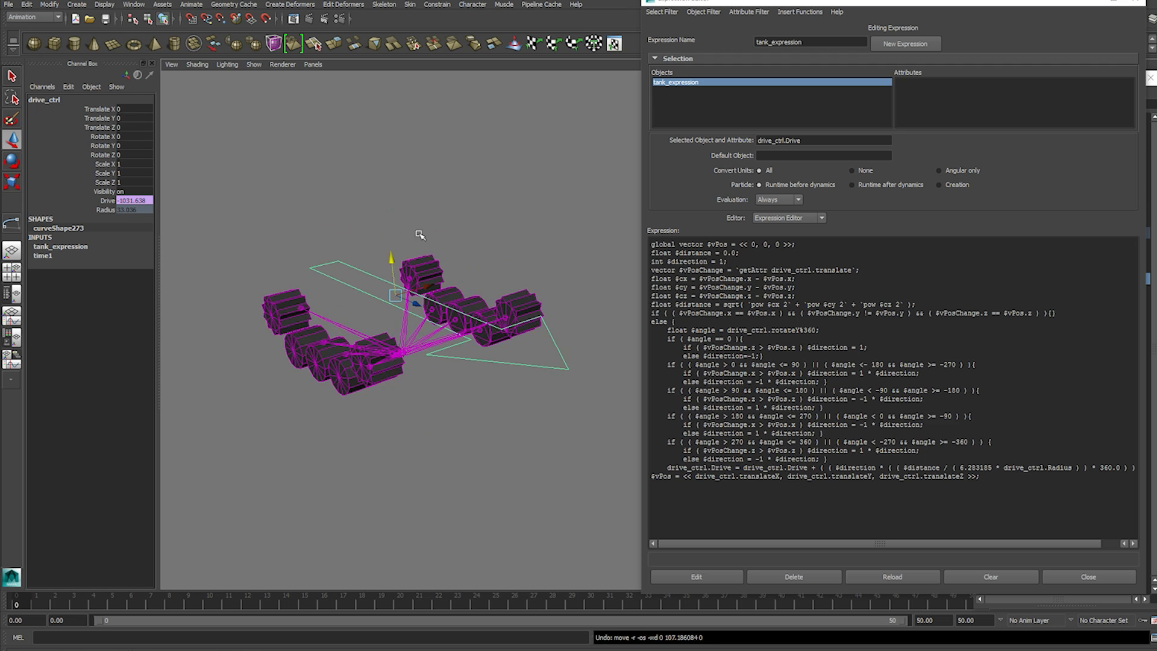
{"action": "key", "text": "ctrl+z"}
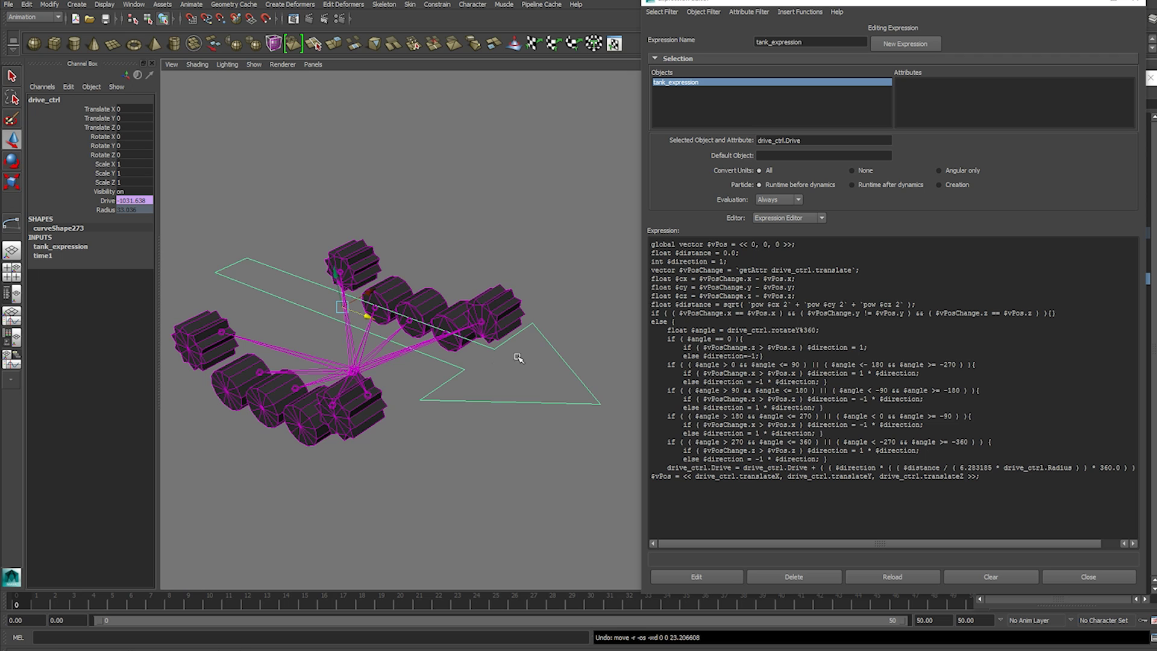
Try rotating drive_ctrl about -12.4° in Y and undo the rotation
{"action": "left_click_drag", "start_coordinate": [519, 357], "coordinate": [449, 352], "text": "alt"}
{"action": "left_click_drag", "start_coordinate": [409, 385], "coordinate": [447, 330], "text": "alt"}
{"action": "key", "text": "e"}
{"action": "left_click_drag", "start_coordinate": [358, 327], "coordinate": [289, 334]}
{"action": "key", "text": "ctrl+z"}
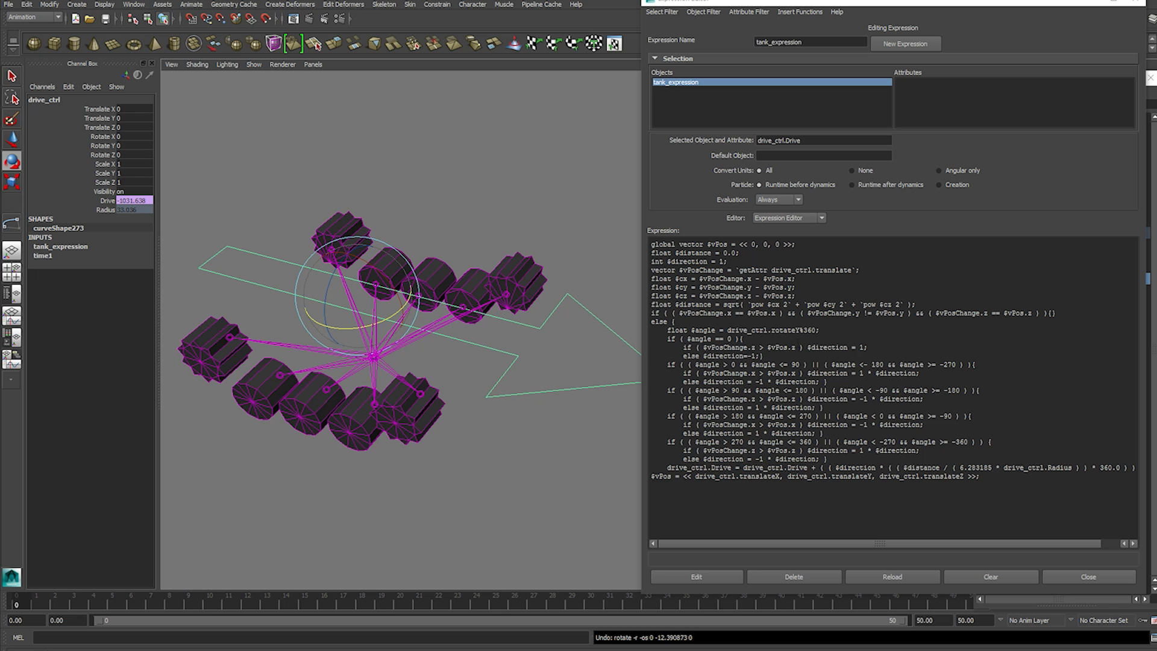
Examine the expression's $angle line with the drive_ctrl.rotateY%360 modulus, close the Expression Editor and clear the selection
{"action": "left_click", "coordinate": [803, 330]}
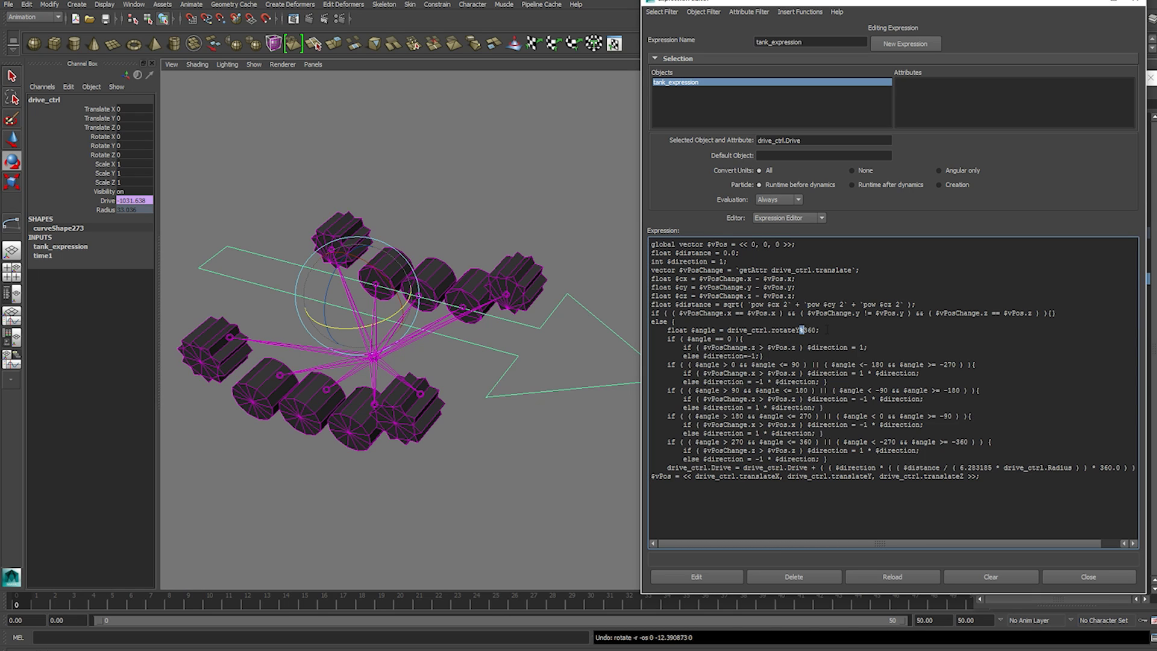
{"action": "key", "text": "End"}
{"action": "left_click", "coordinate": [722, 331]}
{"action": "left_click", "coordinate": [1091, 579]}
{"action": "left_click", "coordinate": [693, 277]}
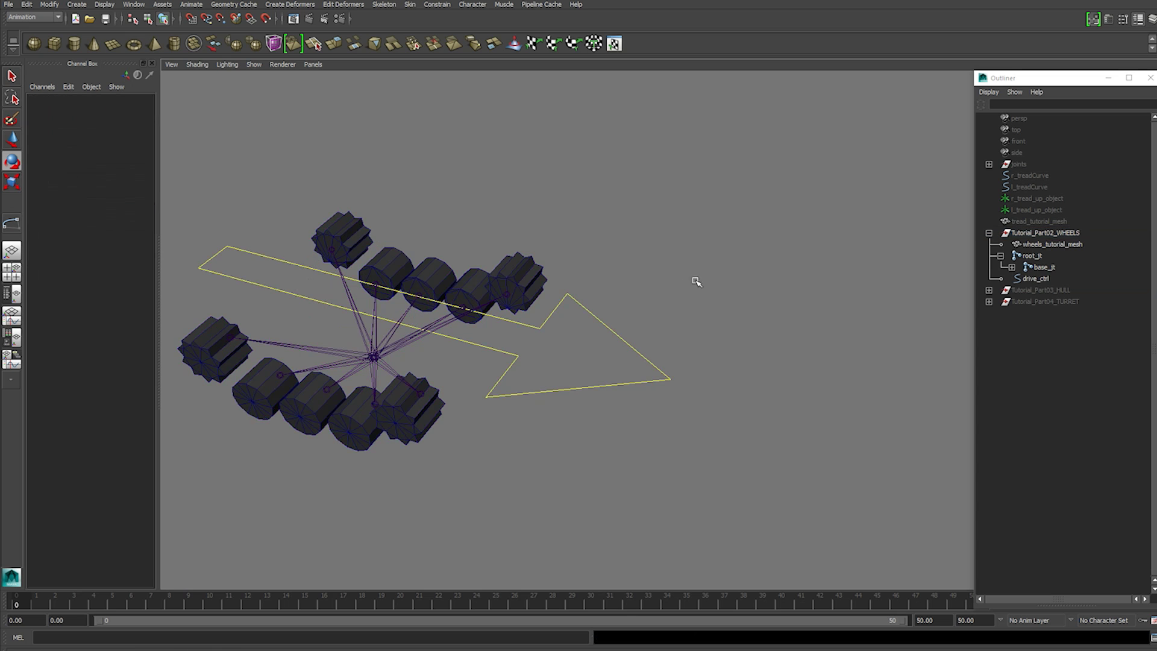
Select drive_ctrl, try turning it in place about Y and undo the turn
{"action": "left_click_drag", "start_coordinate": [588, 332], "coordinate": [715, 338], "text": "alt"}
{"action": "right_click_drag", "start_coordinate": [705, 393], "coordinate": [751, 454], "text": "alt"}
{"action": "left_click_drag", "start_coordinate": [739, 487], "coordinate": [739, 491]}
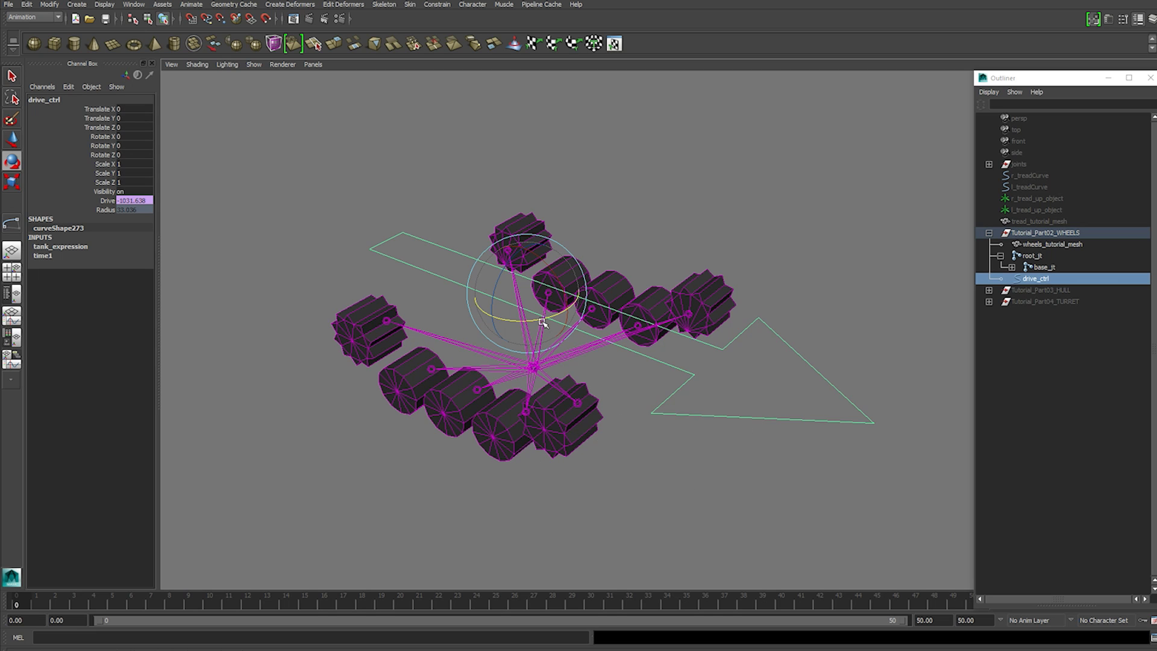
{"action": "mouse_move", "coordinate": [543, 319]}
{"action": "left_mouse_down"}
{"action": "mouse_move", "coordinate": [495, 321]}
{"action": "mouse_move", "coordinate": [539, 310]}
{"action": "mouse_move", "coordinate": [552, 333]}
{"action": "left_mouse_up"}
{"action": "key", "text": "ctrl+z"}
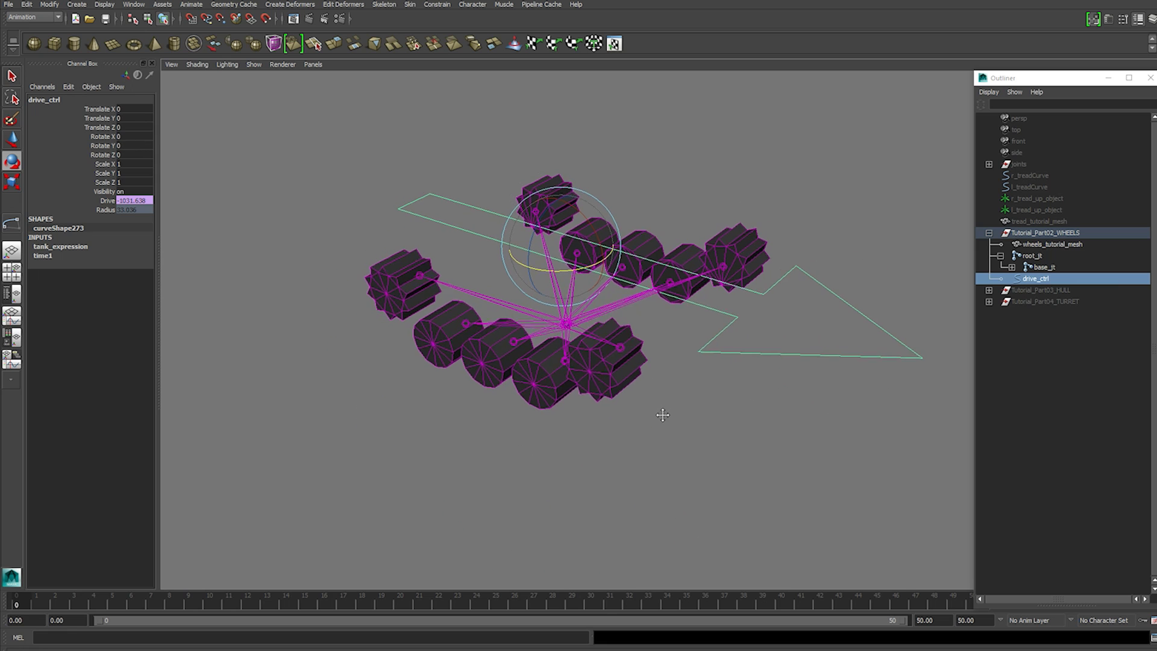
Open the Node Editor and graph the input connections of l_wheel_jt_03 and drive_ctrl
{"action": "left_click", "coordinate": [596, 478]}
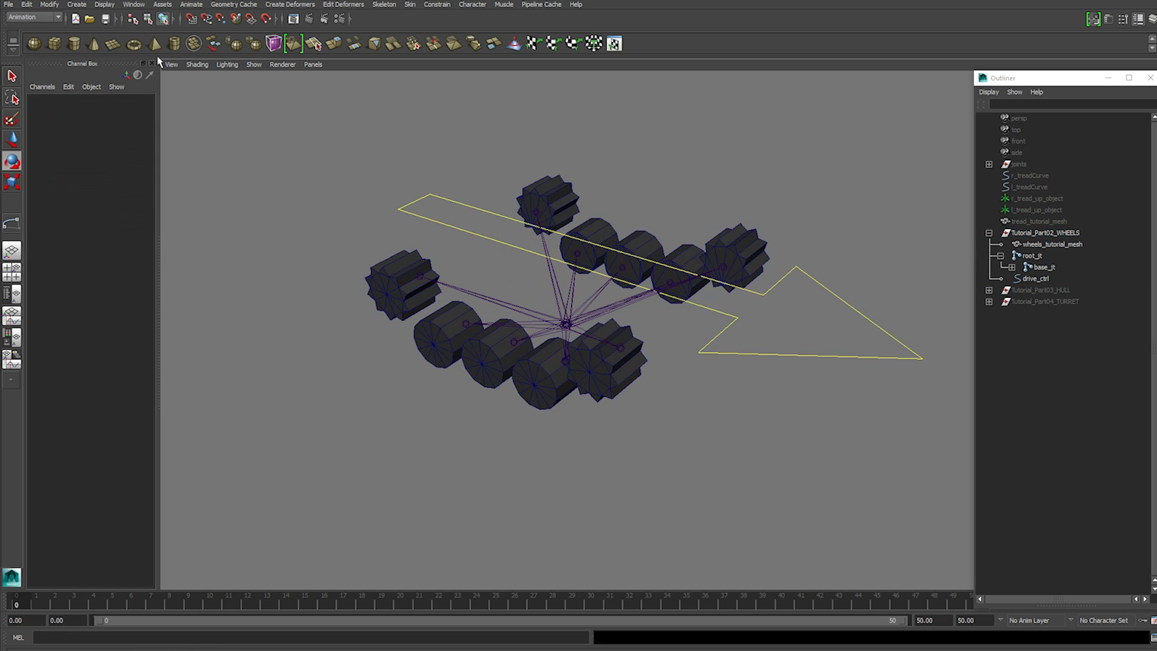
{"action": "left_click", "coordinate": [138, 6]}
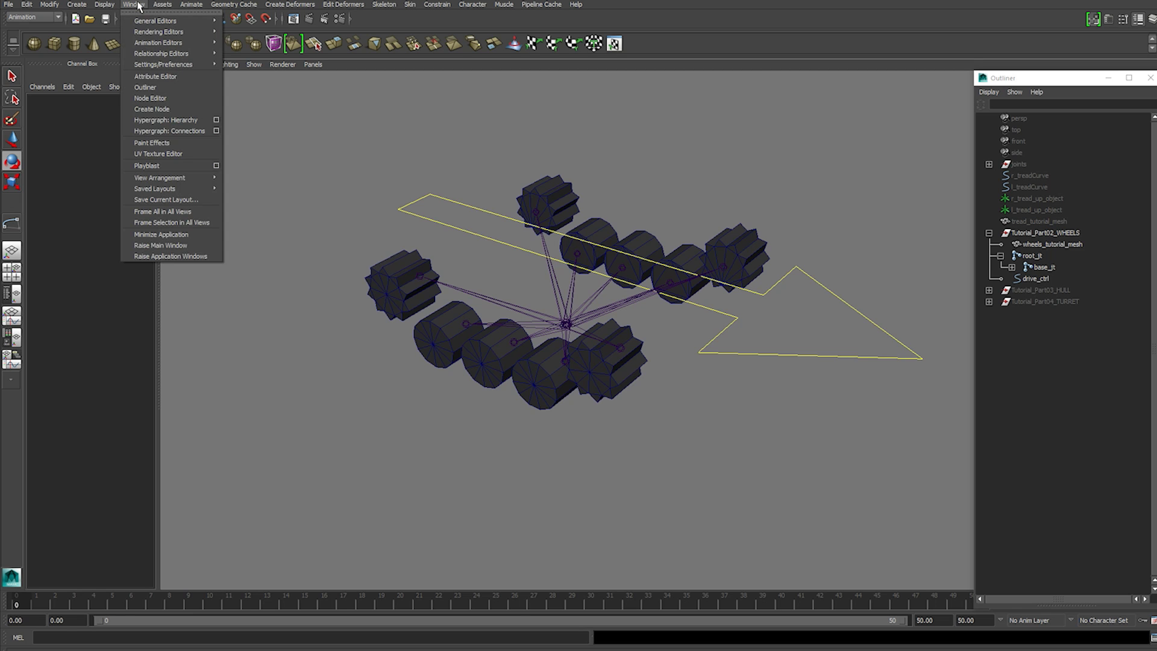
{"action": "left_click", "coordinate": [158, 100]}
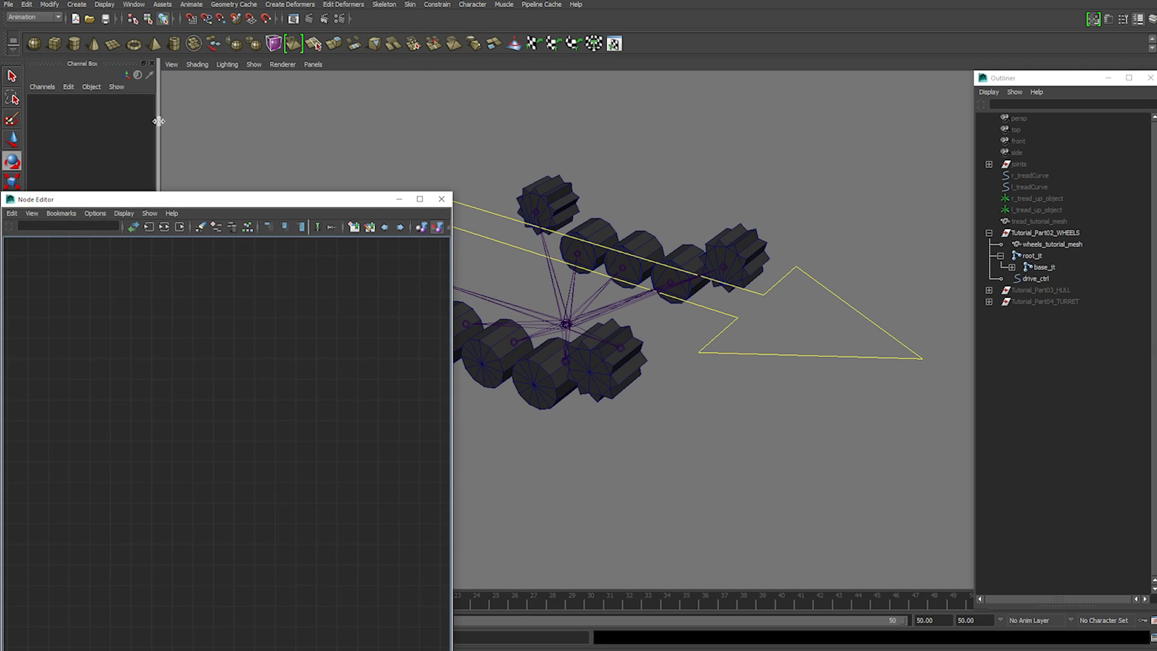
{"action": "left_click", "coordinate": [564, 361]}
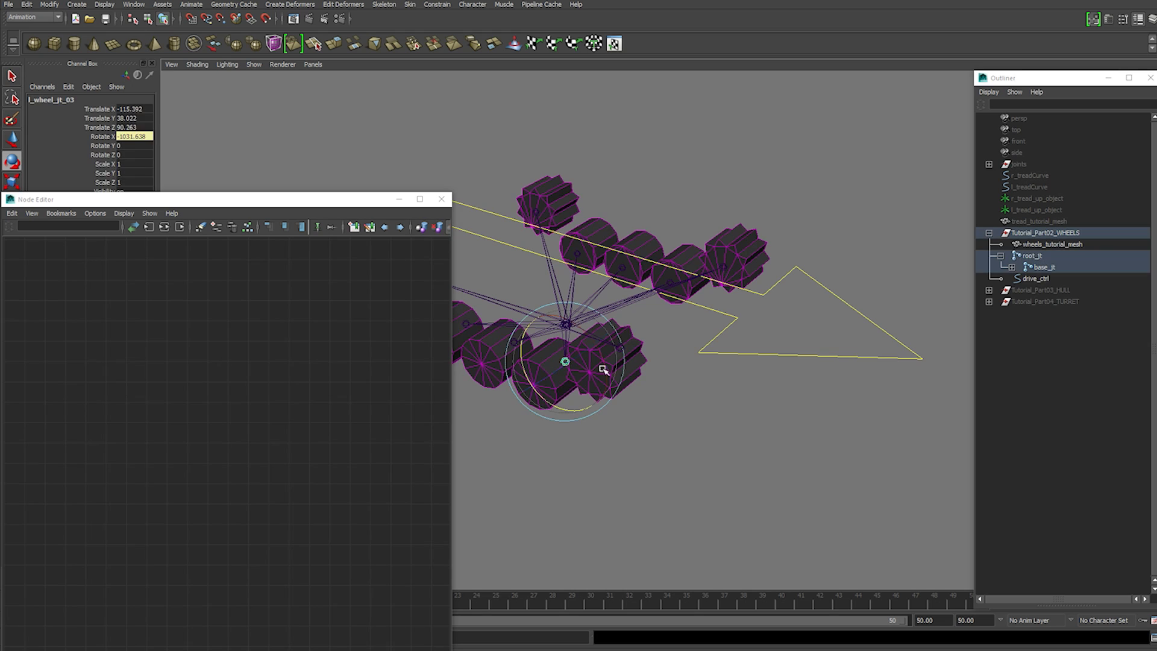
{"action": "left_click_drag", "start_coordinate": [790, 341], "coordinate": [725, 407], "text": "shift"}
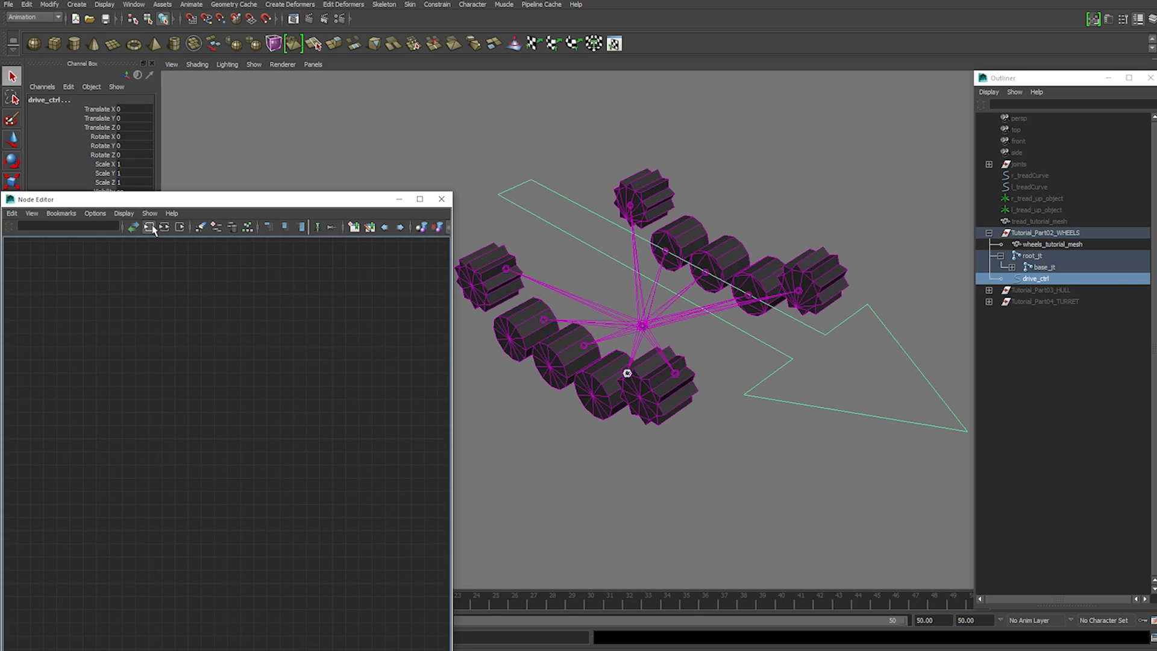
{"action": "left_click", "coordinate": [150, 227]}
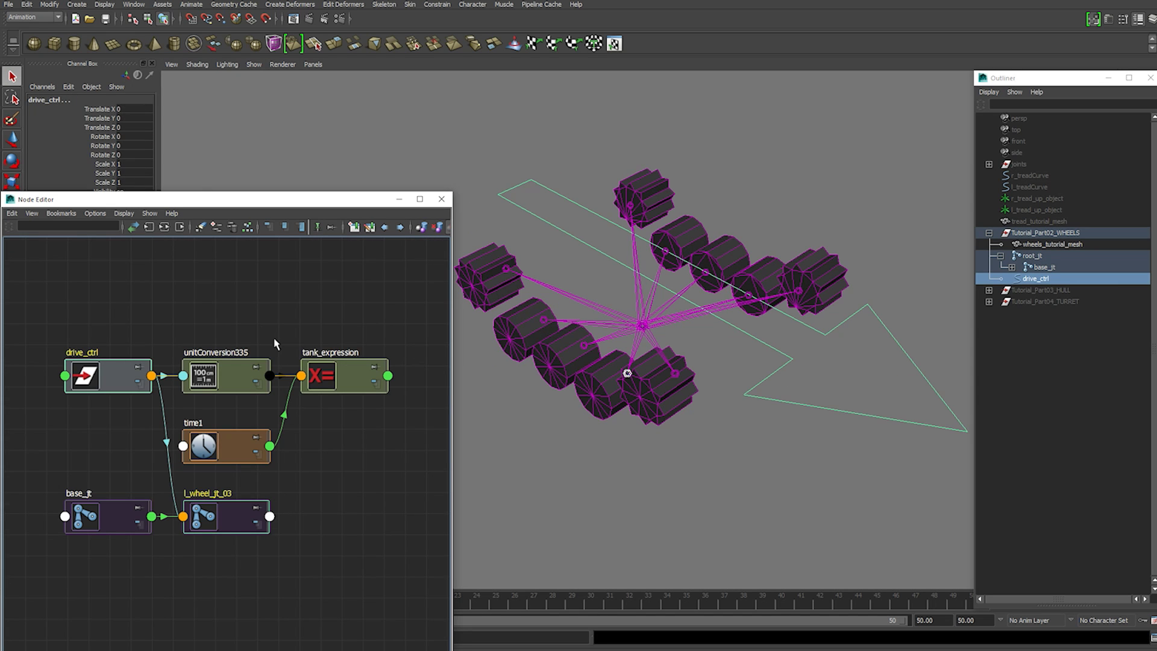
Create a Multiply Divide node and a +/- Average utility node in the graph
{"action": "left_click", "coordinate": [304, 297]}
{"action": "right_click", "coordinate": [308, 283]}
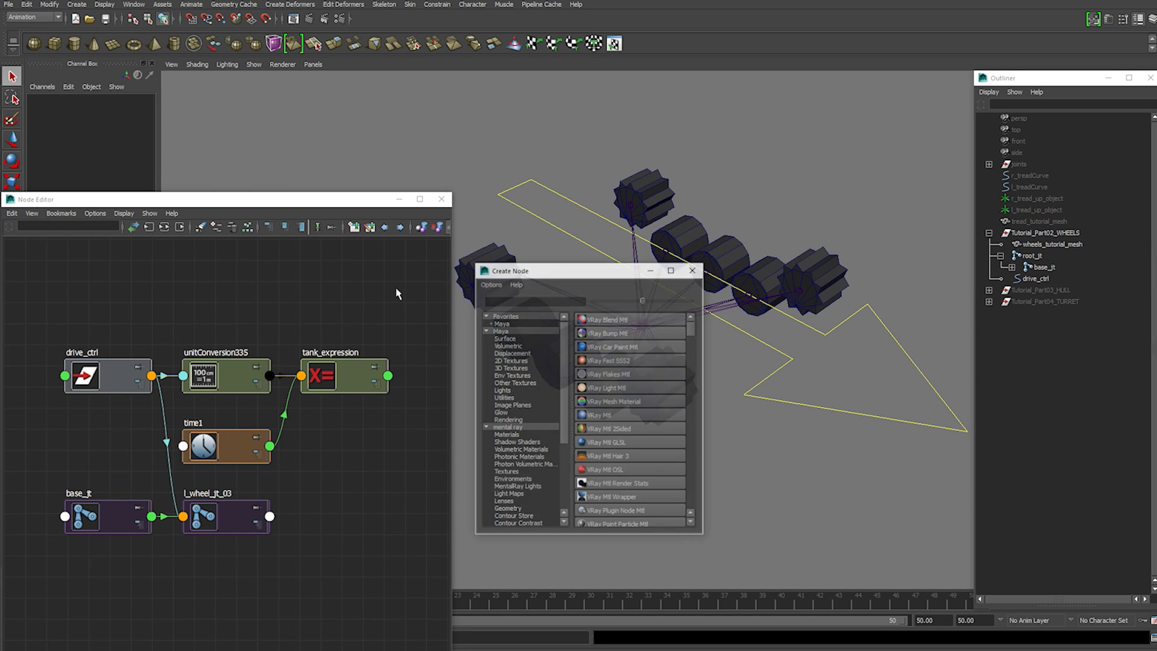
{"action": "left_click", "coordinate": [510, 399]}
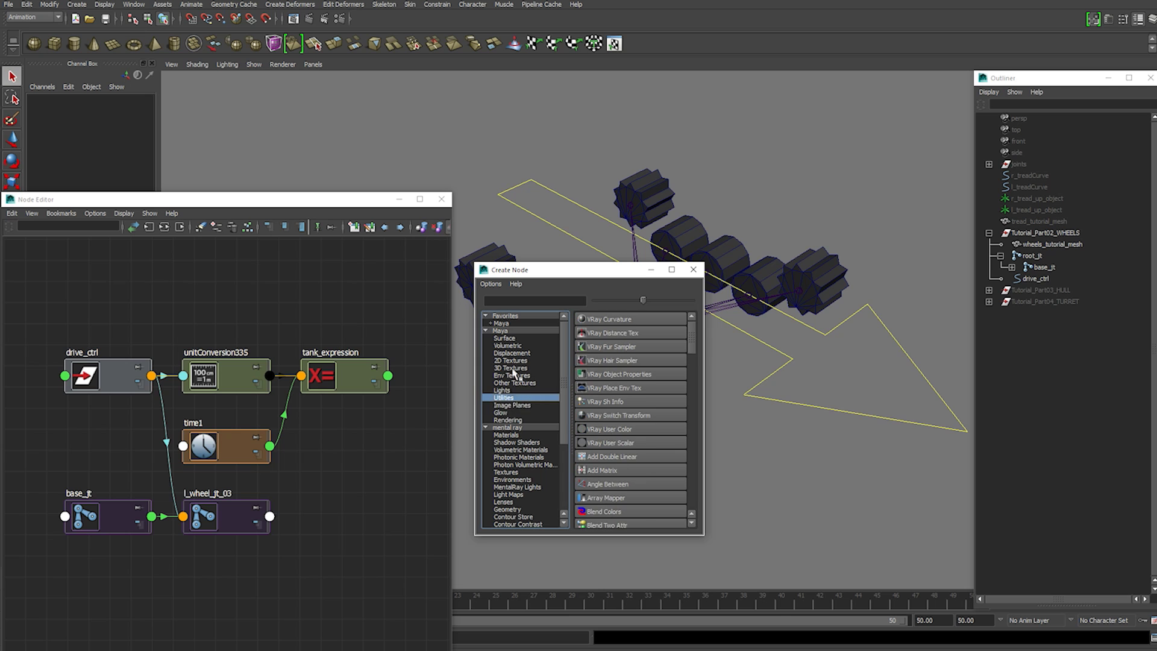
{"action": "left_click_drag", "start_coordinate": [691, 341], "coordinate": [693, 431]}
{"action": "left_click", "coordinate": [623, 408]}
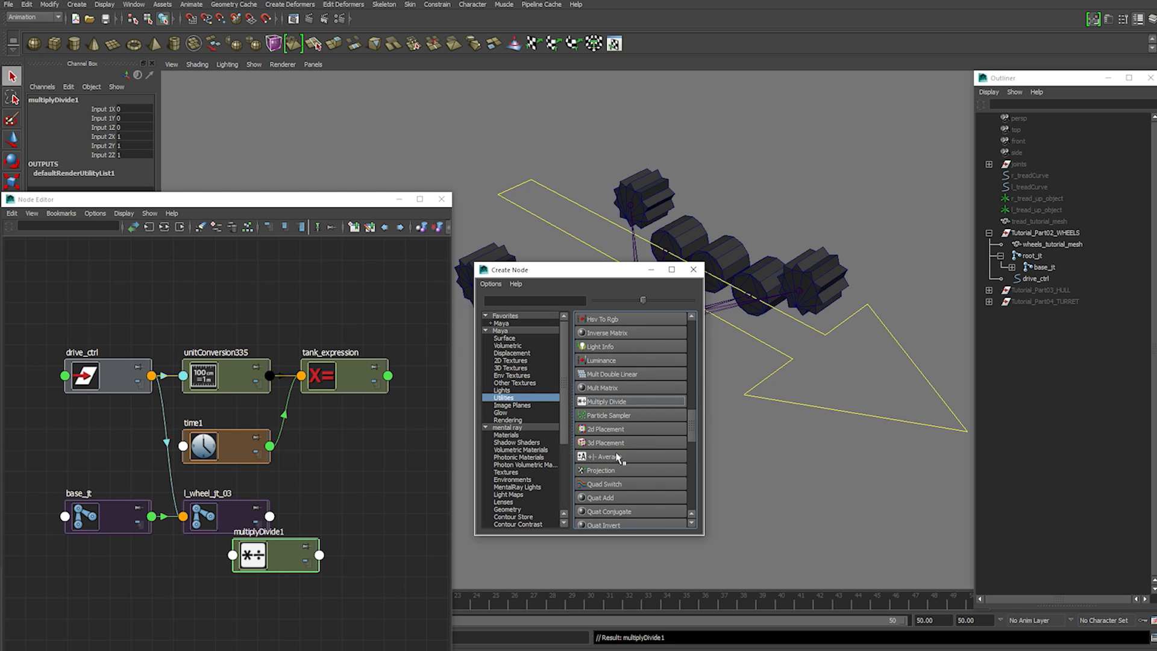
{"action": "left_click", "coordinate": [632, 462]}
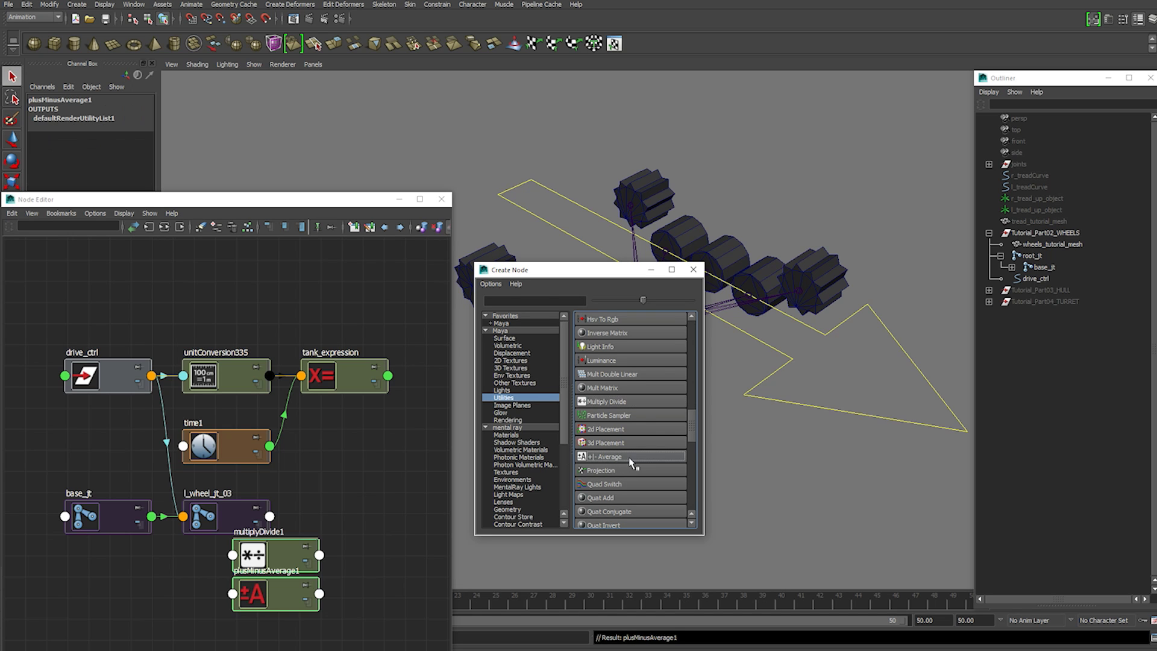
{"action": "left_click", "coordinate": [693, 269]}
Move the Multiply Divide node clear of the other nodes and rename it l_wheel_multiplyDivide
{"action": "left_click_drag", "start_coordinate": [286, 547], "coordinate": [361, 492]}
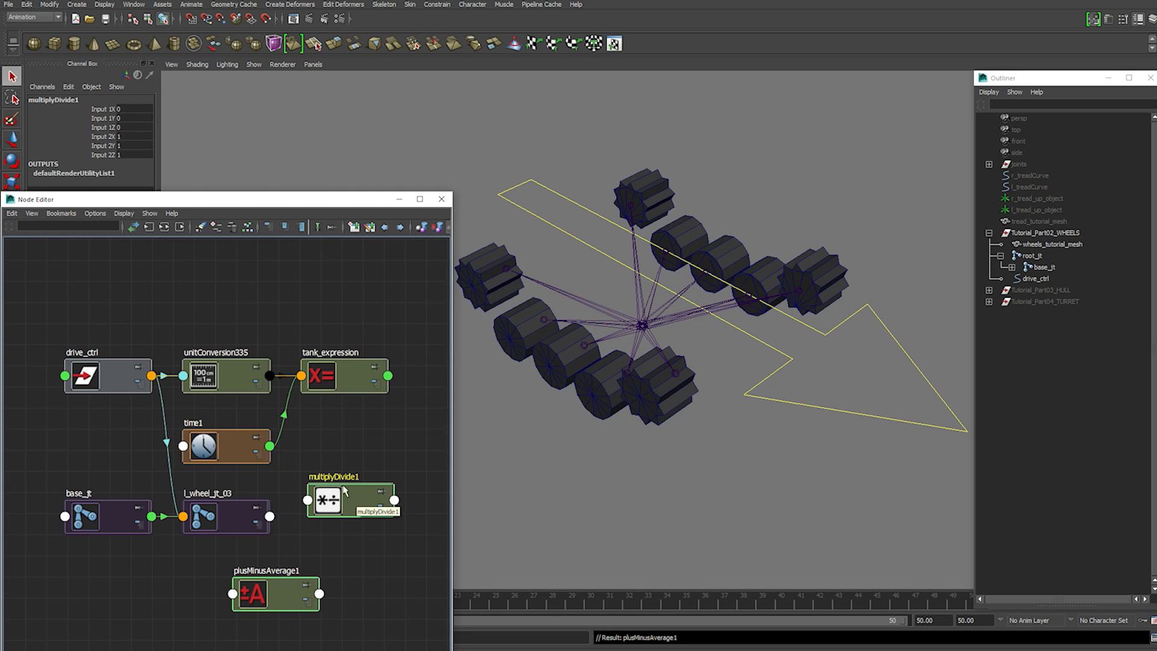
{"action": "double_click", "coordinate": [330, 476]}
{"action": "key", "text": "BackSpace"}
{"action": "type", "text": "l_wheel_"}
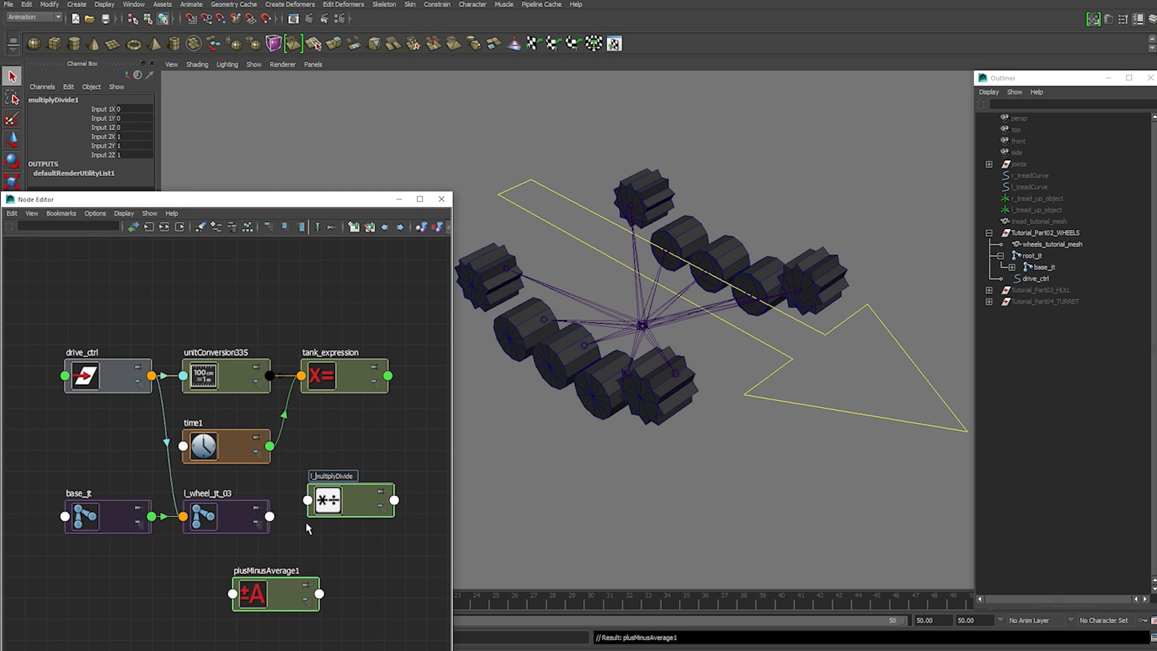
{"action": "key", "text": "Return"}
Rename the +/- Average node as l_wheel_plusMinusAverage
{"action": "double_click", "coordinate": [250, 570]}
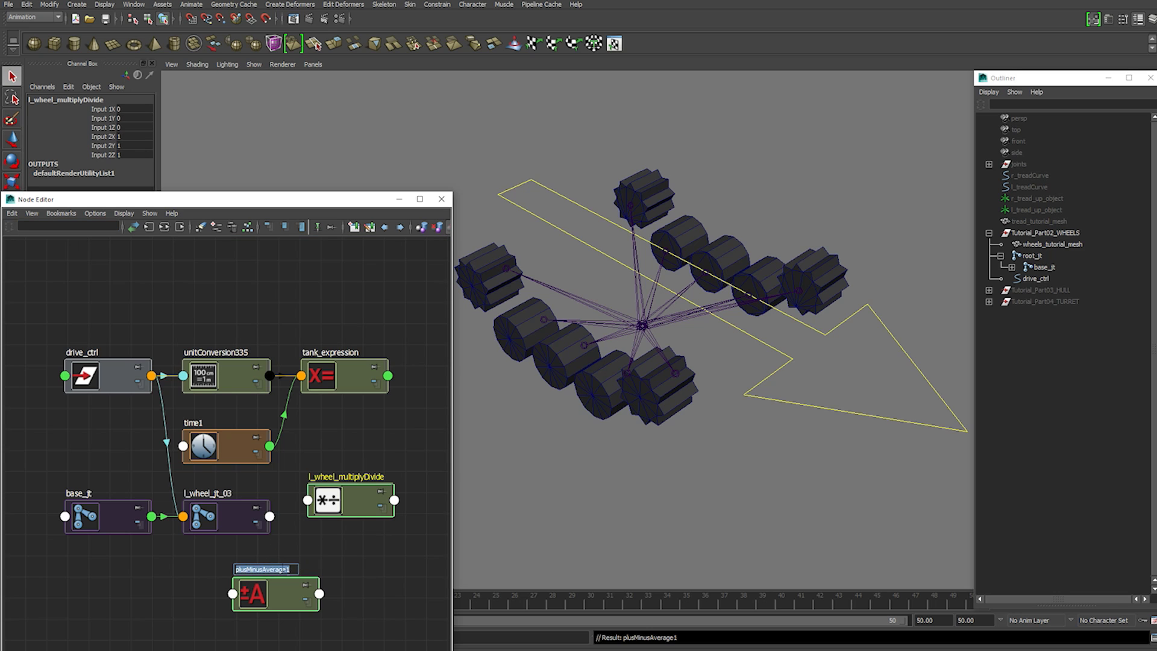
{"action": "key", "text": "BackSpace"}
{"action": "type", "text": "l_wheel_"}
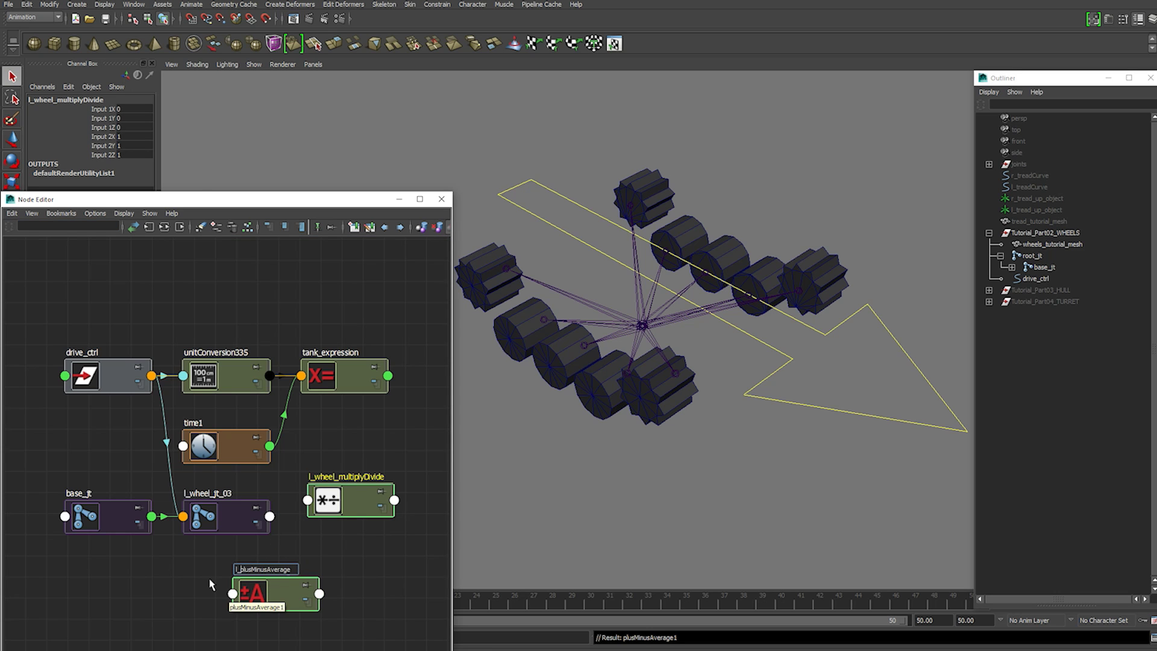
{"action": "key", "text": "Return"}
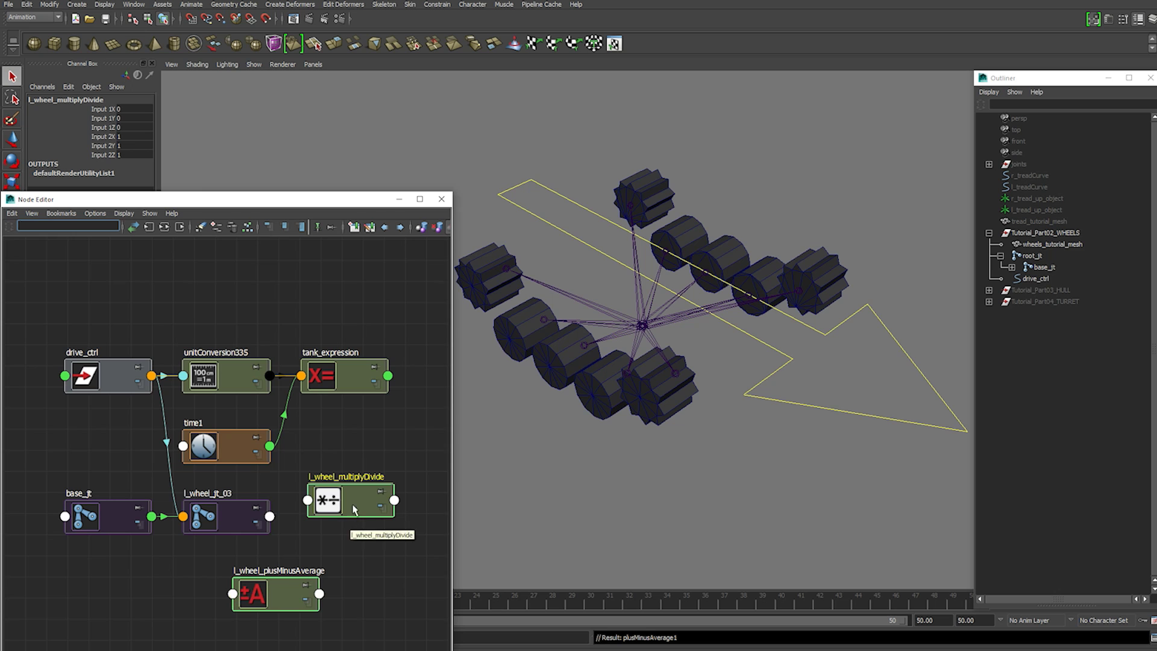
Place l_wheel_multiplyDivide beside the average node and set its Input 1X to 4.252, using the revs result from the Script Editor
{"action": "left_click_drag", "start_coordinate": [354, 509], "coordinate": [160, 593]}
{"action": "double_click", "coordinate": [153, 592]}
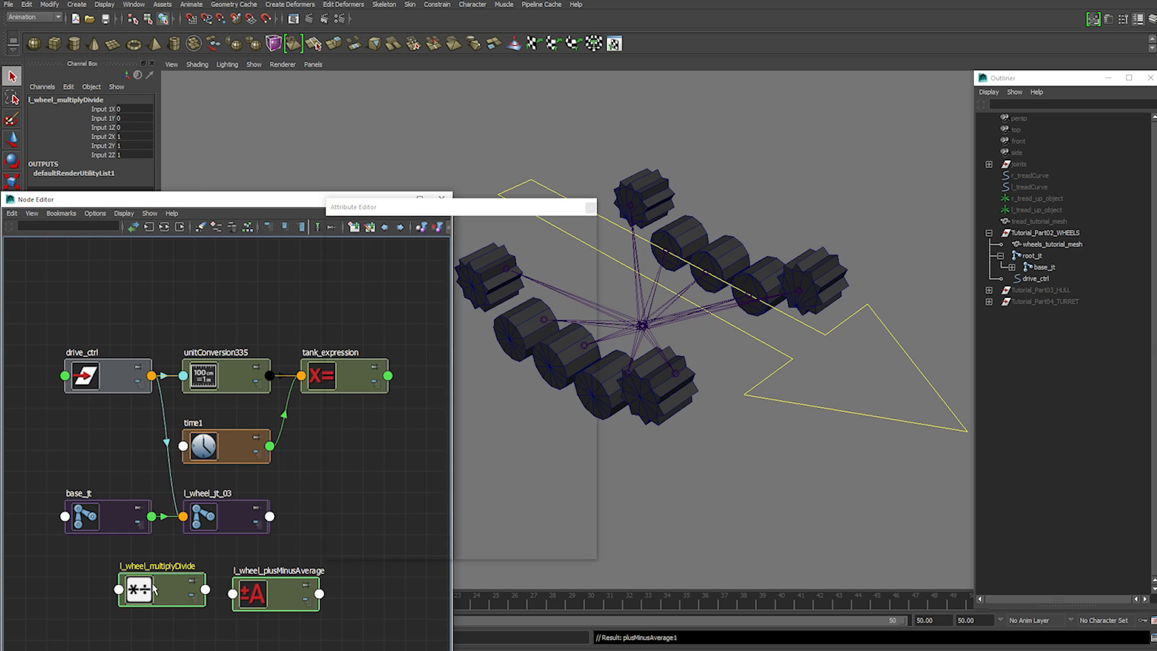
{"action": "left_click", "coordinate": [1152, 637]}
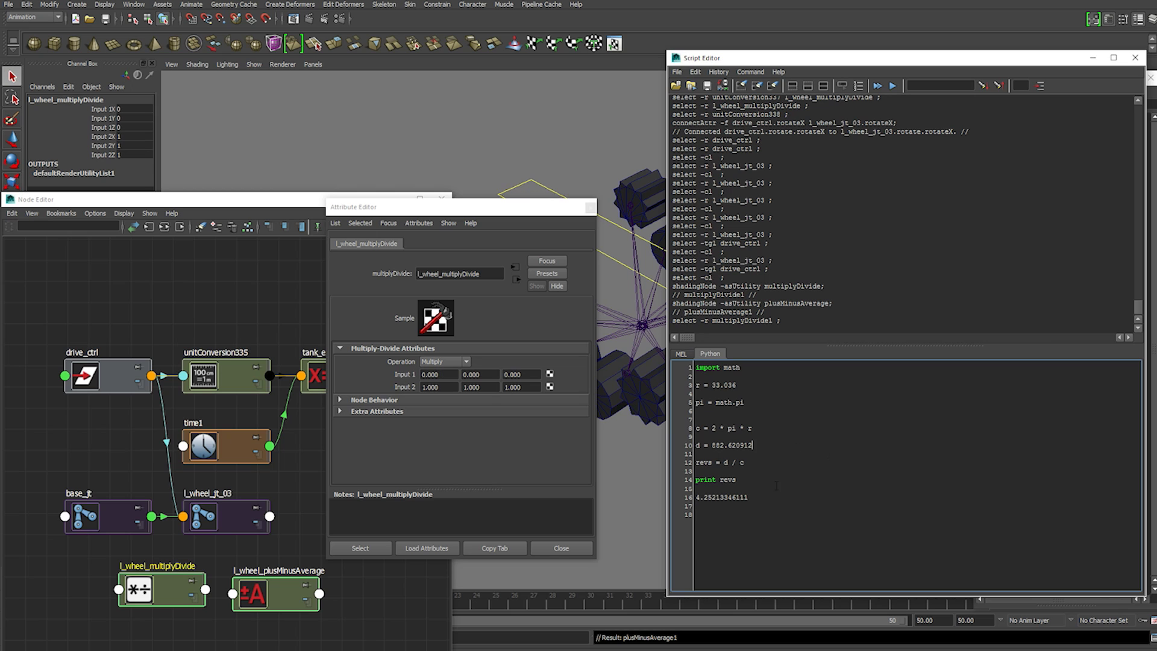
{"action": "left_click", "coordinate": [1136, 58]}
{"action": "left_click_drag", "start_coordinate": [447, 375], "coordinate": [399, 374]}
{"action": "key", "text": "ctrl+v"}
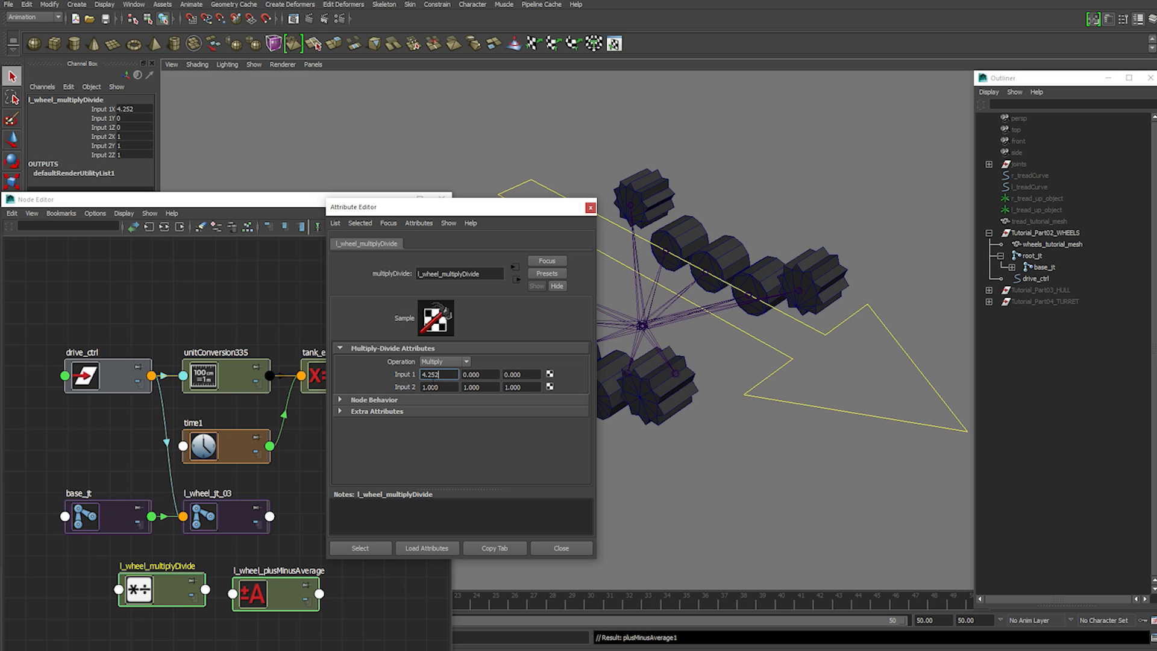
{"action": "left_click", "coordinate": [572, 548]}
Connect drive_ctrl's Rotate Y to Input 2X of l_wheel_multiplyDivide and shift l_wheel_plusMinusAverage slightly away from it
{"action": "left_click", "coordinate": [151, 376]}
{"action": "mouse_move", "coordinate": [199, 468]}
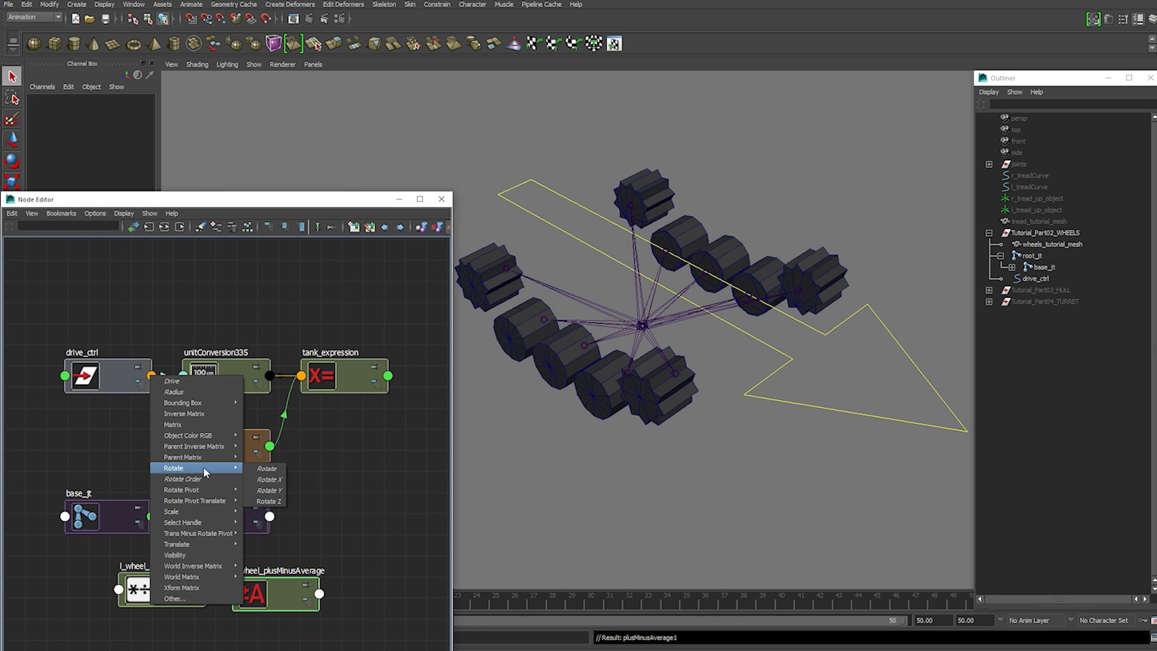
{"action": "left_click", "coordinate": [280, 480]}
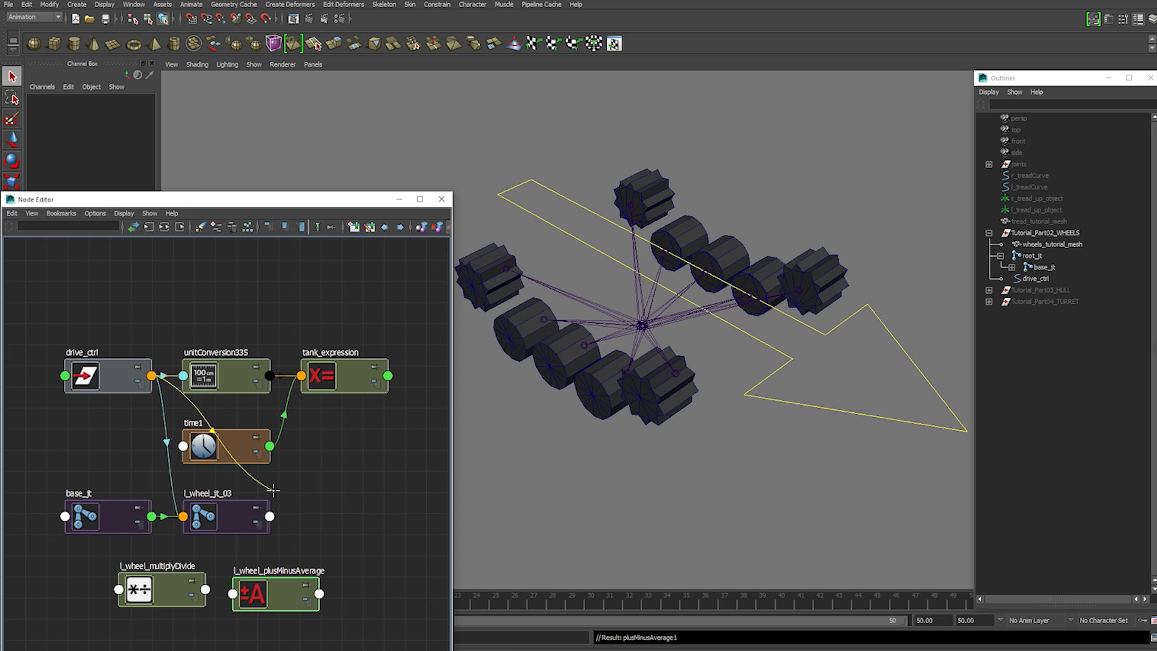
{"action": "left_click", "coordinate": [119, 590]}
{"action": "mouse_move", "coordinate": [145, 605]}
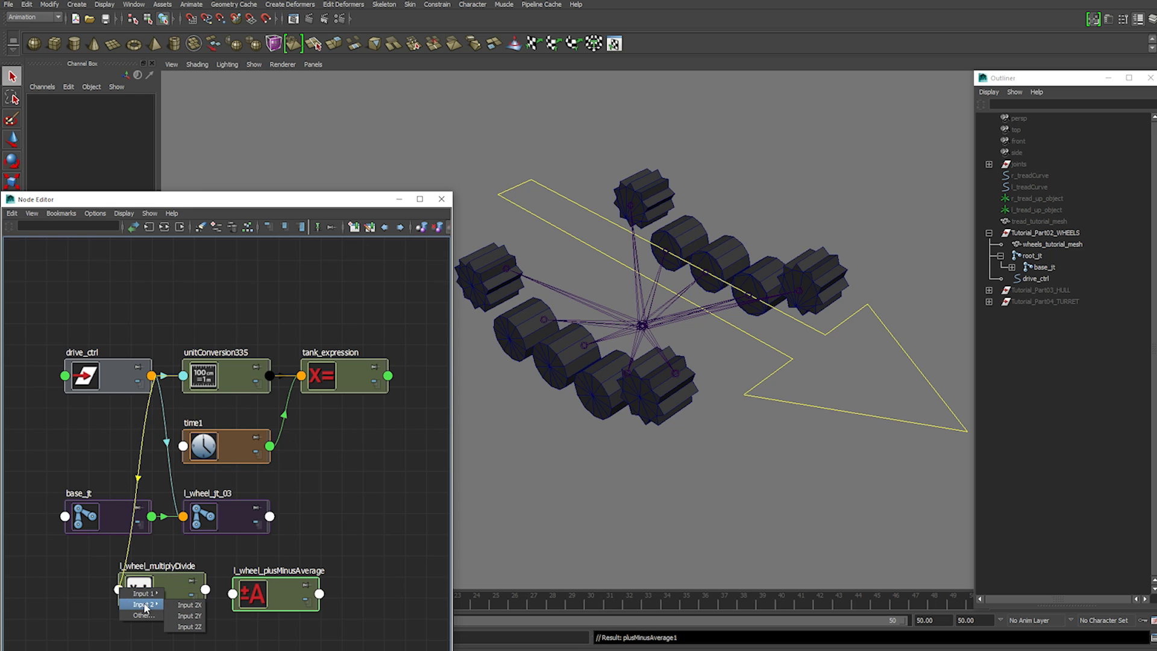
{"action": "left_click", "coordinate": [186, 605]}
{"action": "left_click_drag", "start_coordinate": [276, 591], "coordinate": [294, 586]}
Connect drive_ctrl's Drive attribute to Input 1D[0] of l_wheel_plusMinusAverage
{"action": "left_click", "coordinate": [151, 375]}
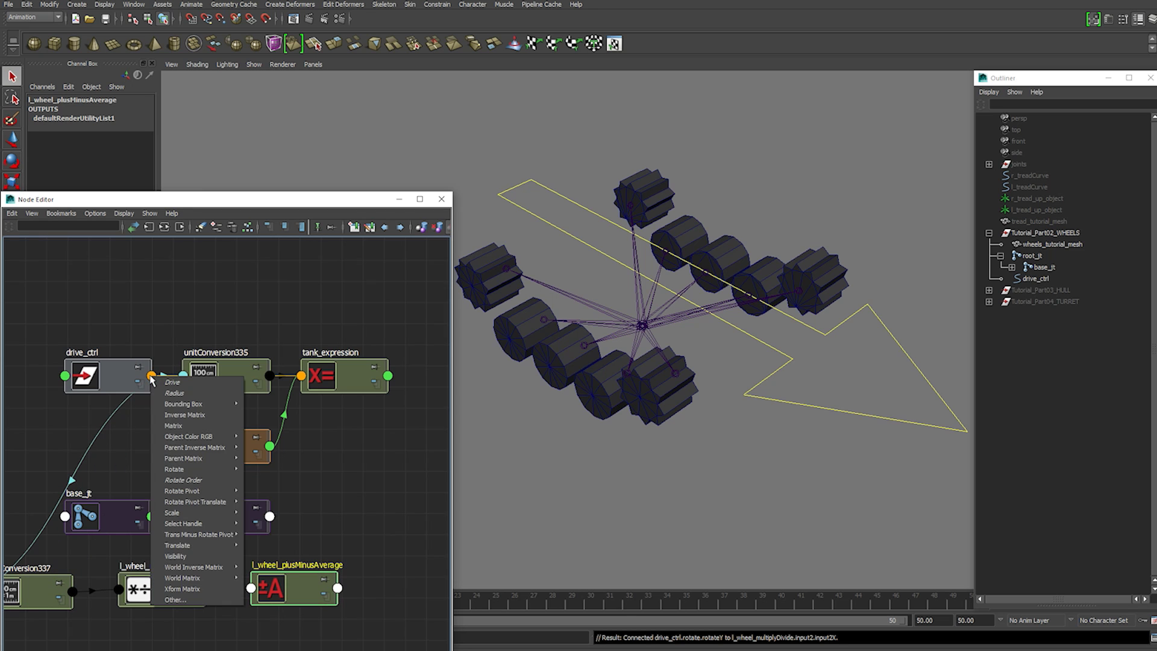
{"action": "left_click", "coordinate": [183, 394]}
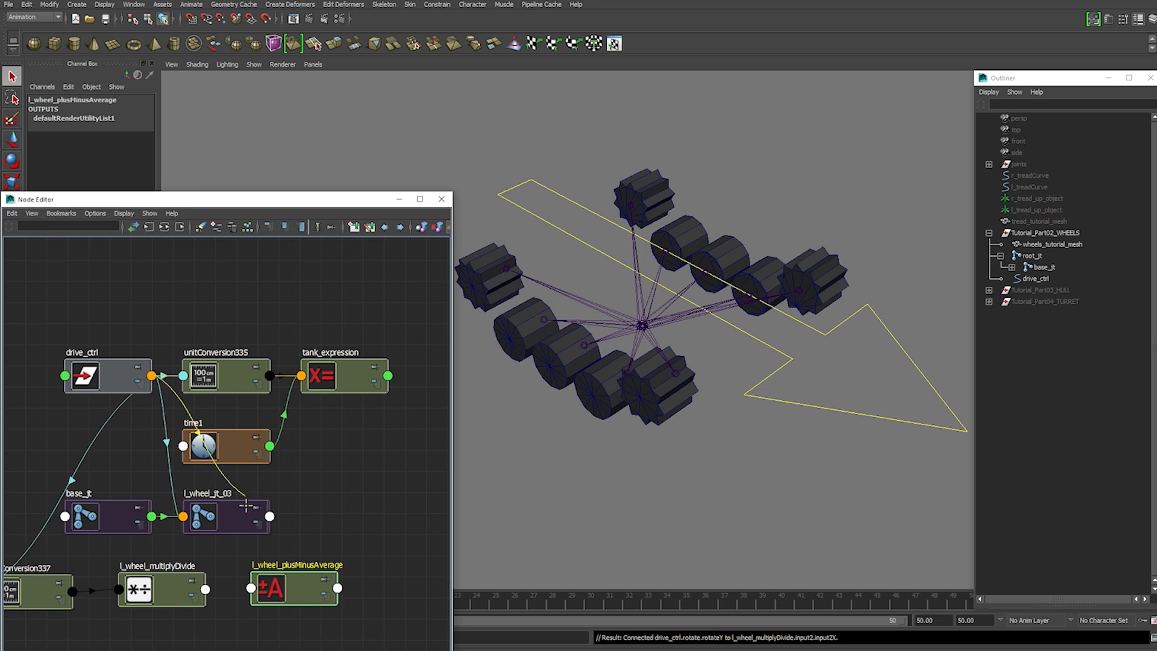
{"action": "left_click", "coordinate": [251, 588]}
{"action": "mouse_move", "coordinate": [273, 595]}
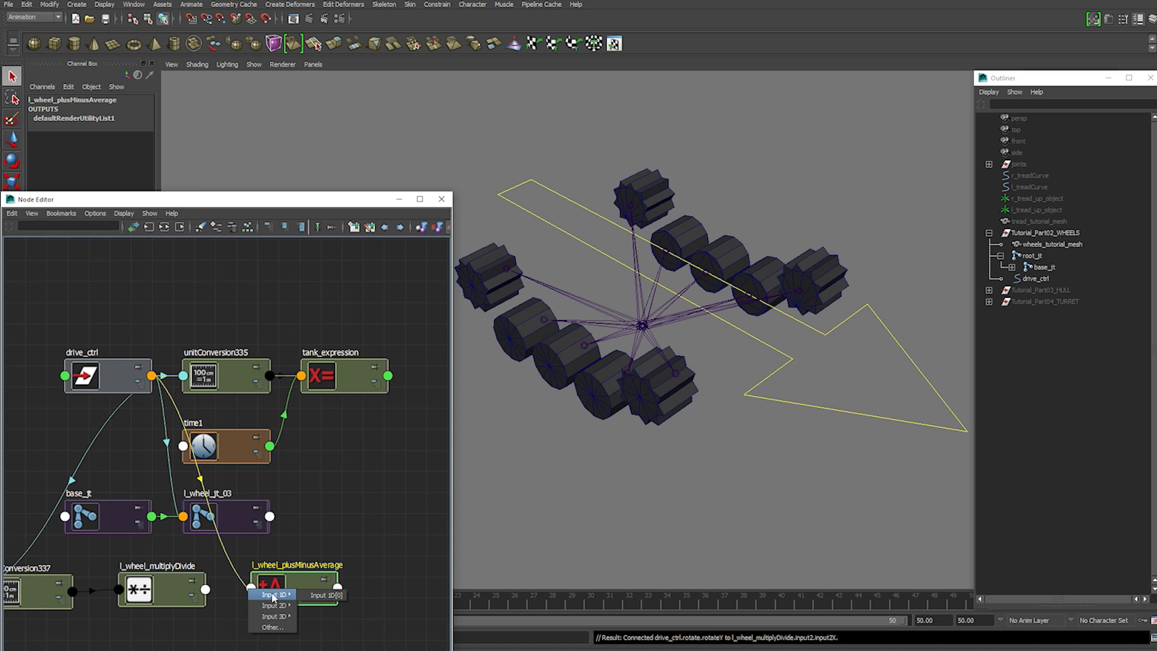
{"action": "left_click", "coordinate": [318, 595]}
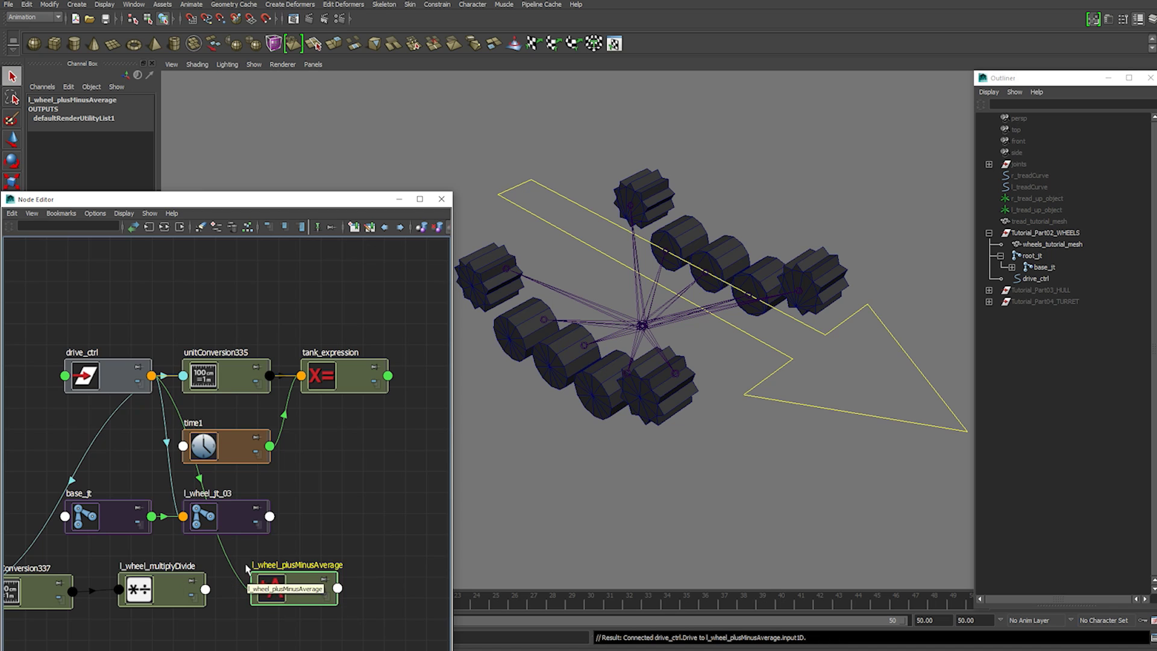
Connect Output X of l_wheel_multiplyDivide to Input 1D[1] of l_wheel_plusMinusAverage
{"action": "left_click", "coordinate": [205, 589]}
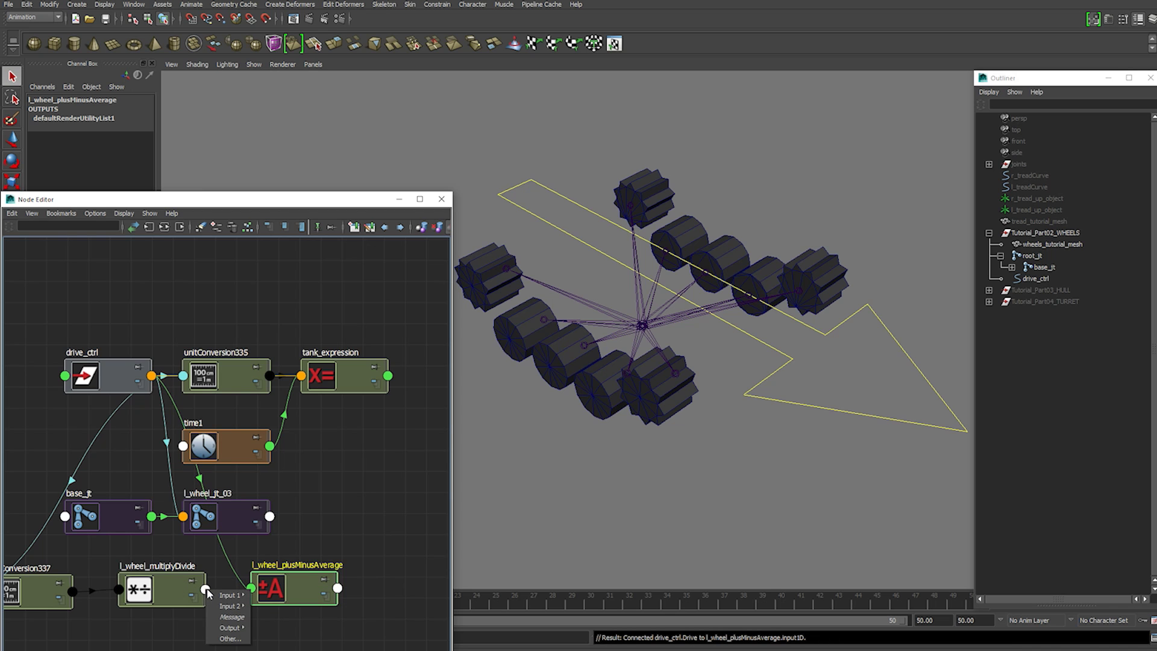
{"action": "mouse_move", "coordinate": [231, 628]}
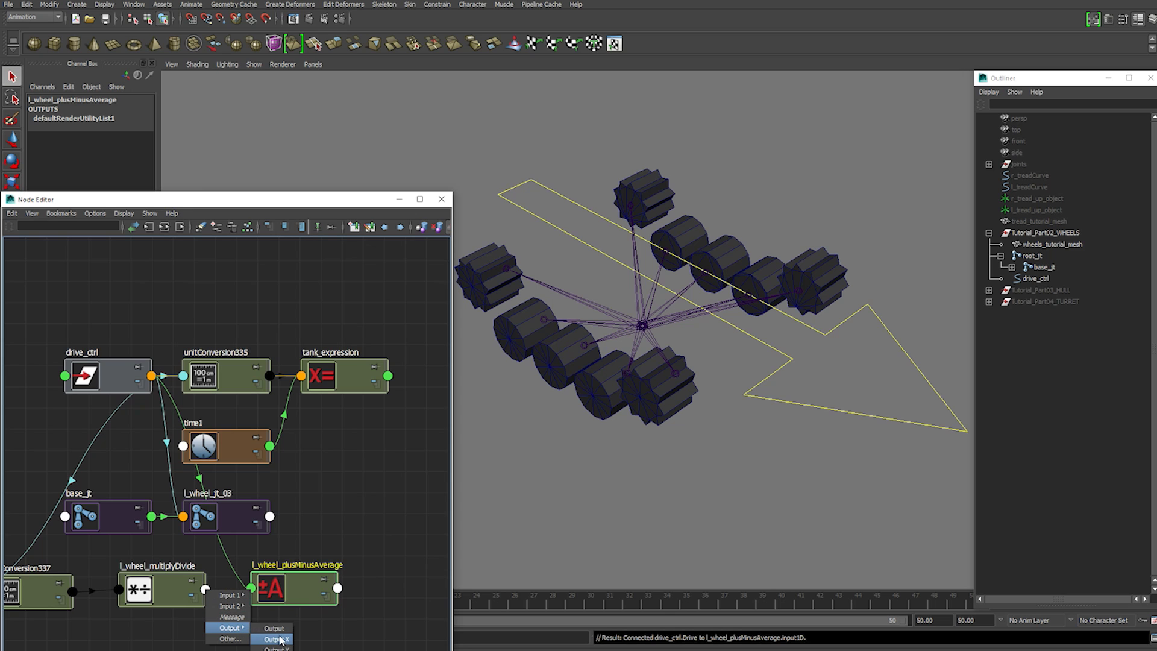
{"action": "left_click", "coordinate": [279, 639]}
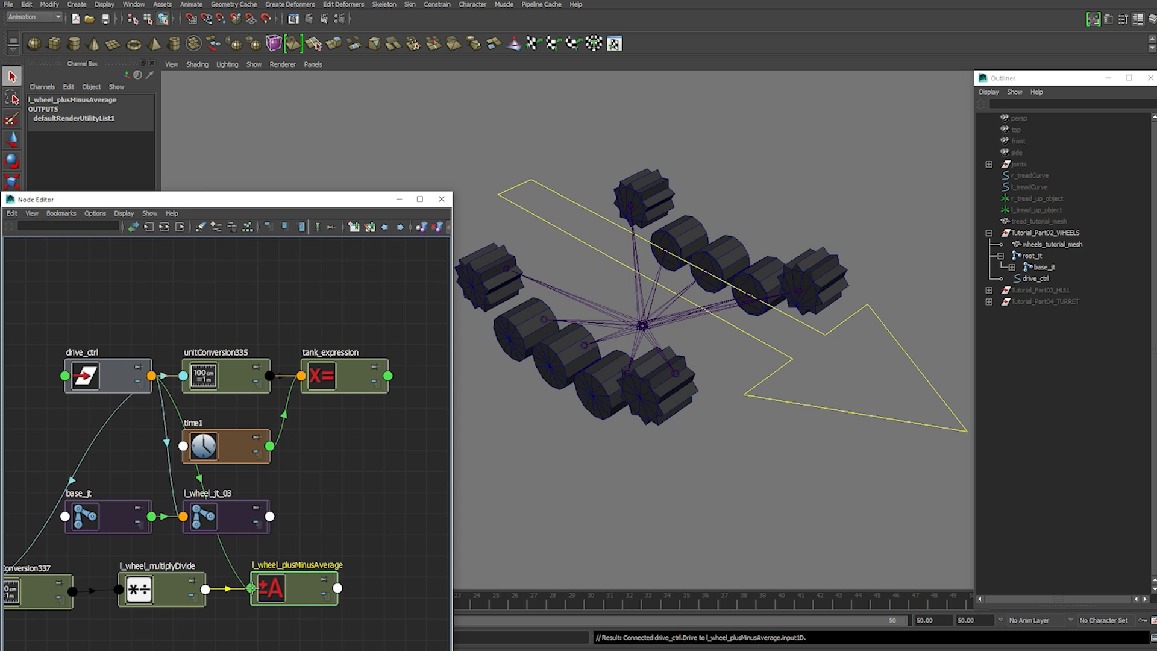
{"action": "left_click", "coordinate": [251, 588]}
{"action": "mouse_move", "coordinate": [289, 596]}
{"action": "left_click", "coordinate": [339, 610]}
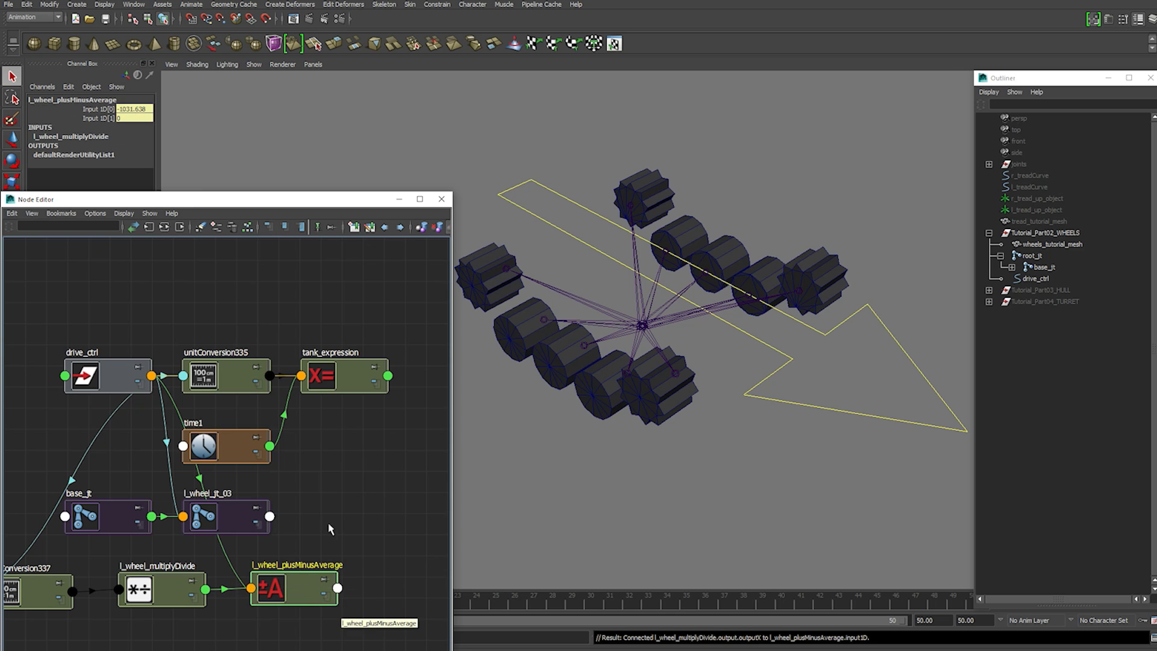
Move l_wheel_jt_03 above the average node and connect l_wheel_plusMinusAverage's Output 1D to the joint's Rotate X
{"action": "left_click_drag", "start_coordinate": [223, 517], "coordinate": [366, 498]}
{"action": "left_click", "coordinate": [337, 588]}
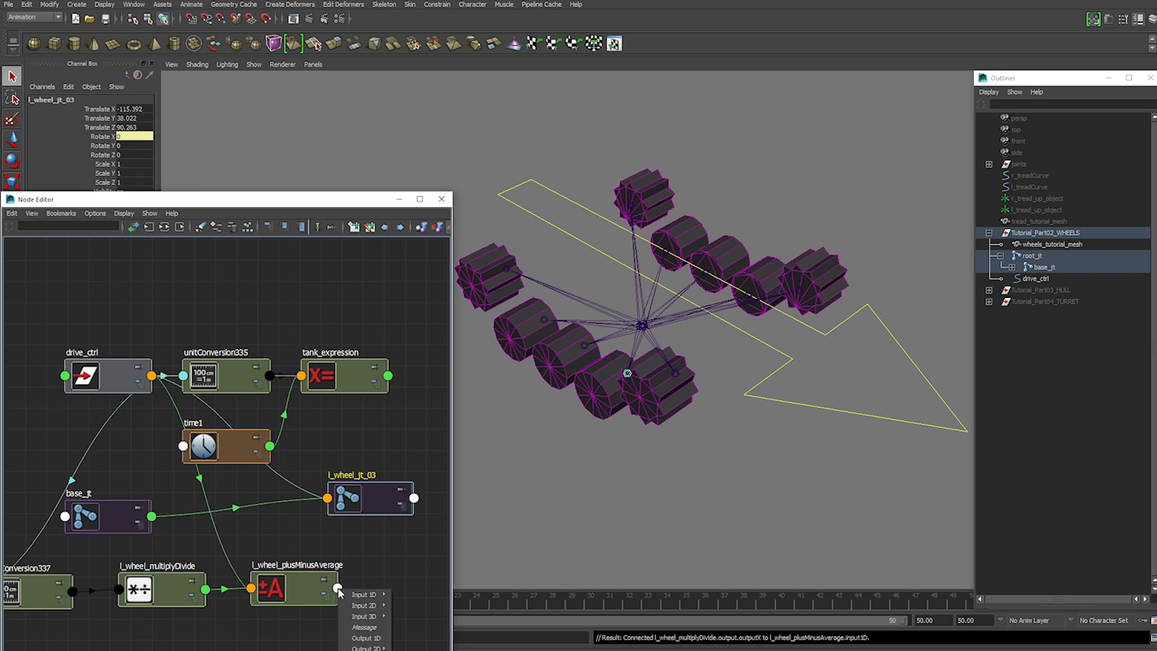
{"action": "left_click", "coordinate": [366, 638]}
{"action": "left_click", "coordinate": [327, 498]}
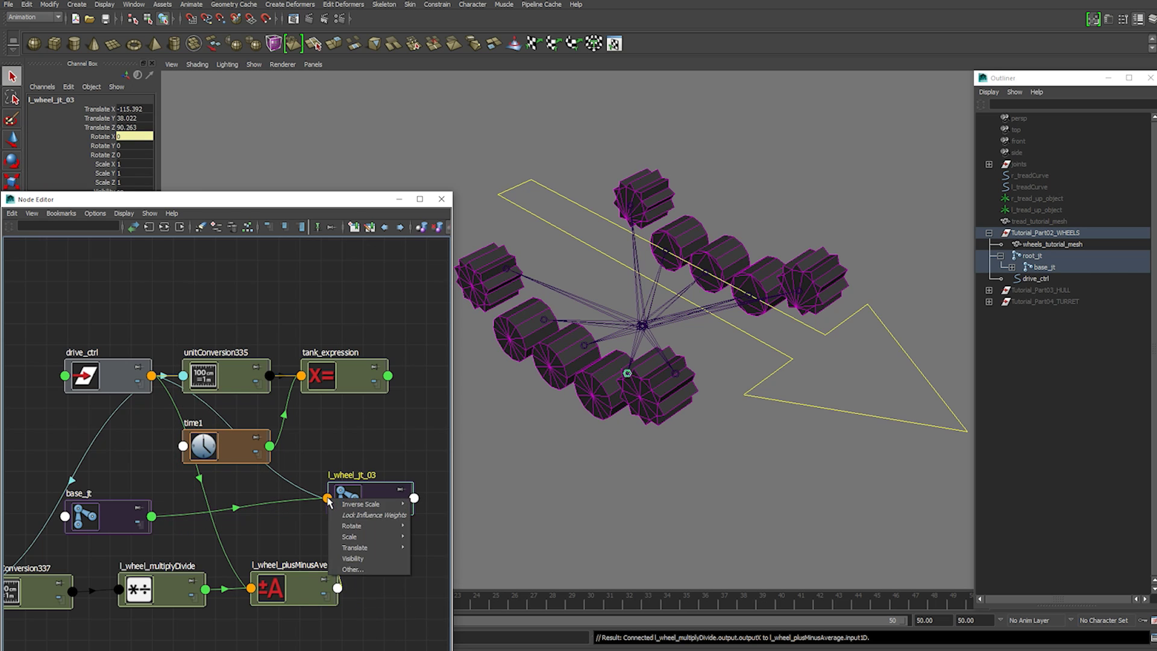
{"action": "mouse_move", "coordinate": [372, 526]}
{"action": "left_click", "coordinate": [437, 527]}
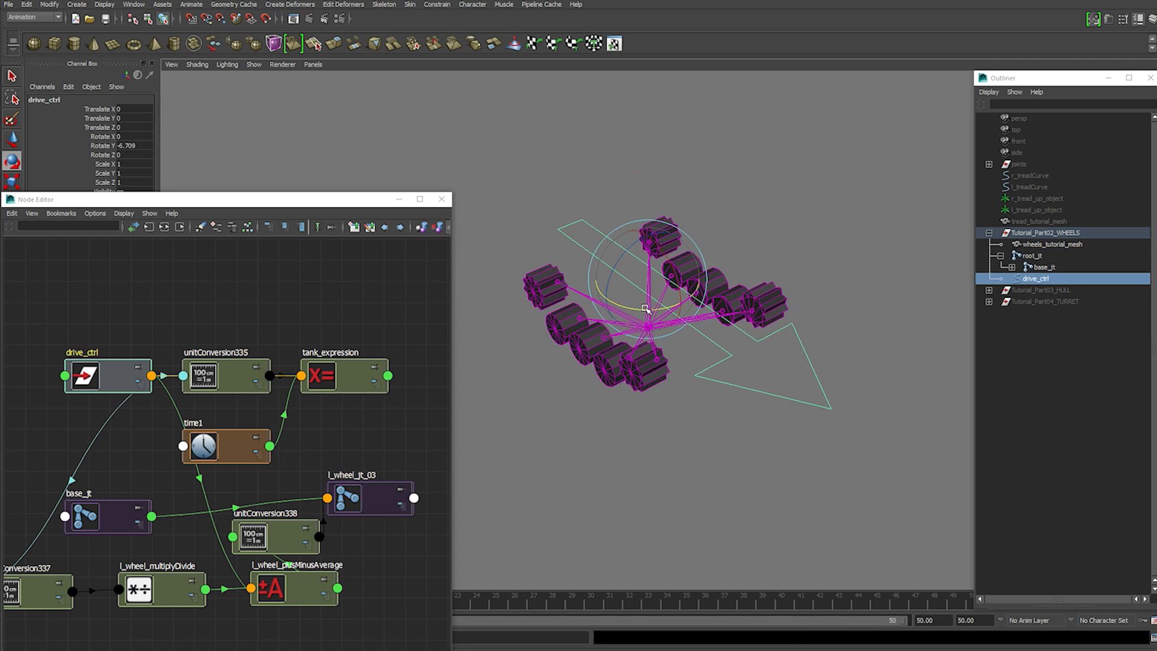
Rotate drive_ctrl about Y to test how the left wheel turns, and undo the rotation
{"action": "left_click_drag", "start_coordinate": [647, 307], "coordinate": [719, 310]}
{"action": "key", "text": "ctrl+z"}
Add the r_wheel_jt_03 joint to the node graph and place it above the drive_ctrl and expression nodes
{"action": "left_click", "coordinate": [754, 315]}
{"action": "key", "text": "q"}
{"action": "left_click_drag", "start_coordinate": [749, 354], "coordinate": [726, 353], "text": "alt"}
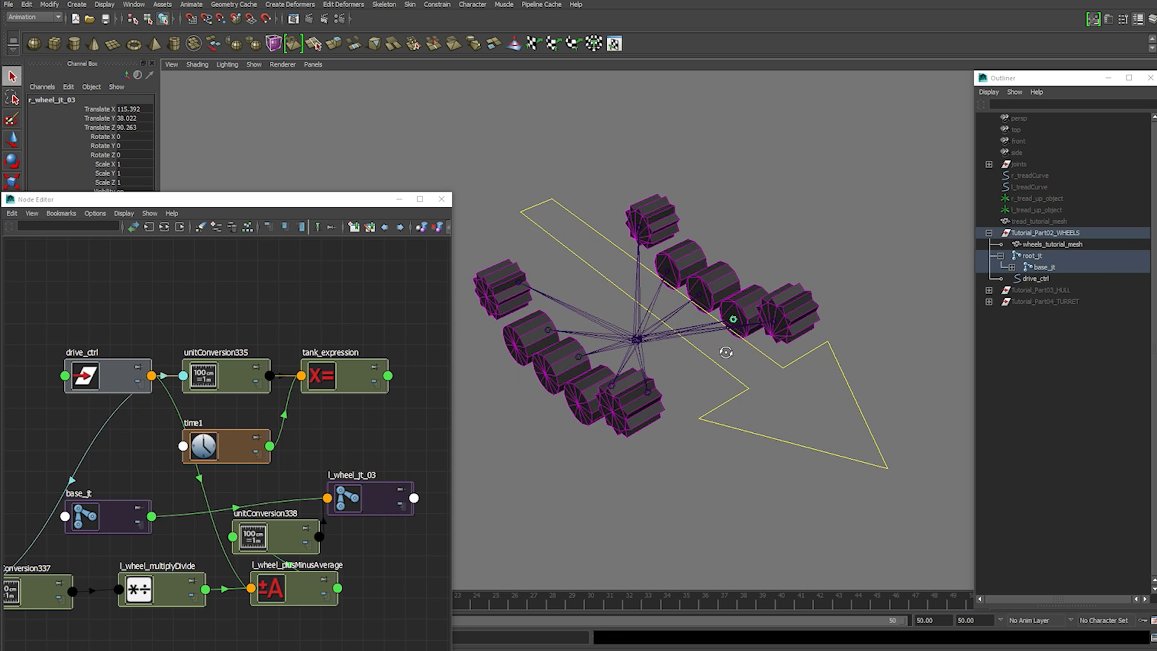
{"action": "left_click", "coordinate": [216, 227]}
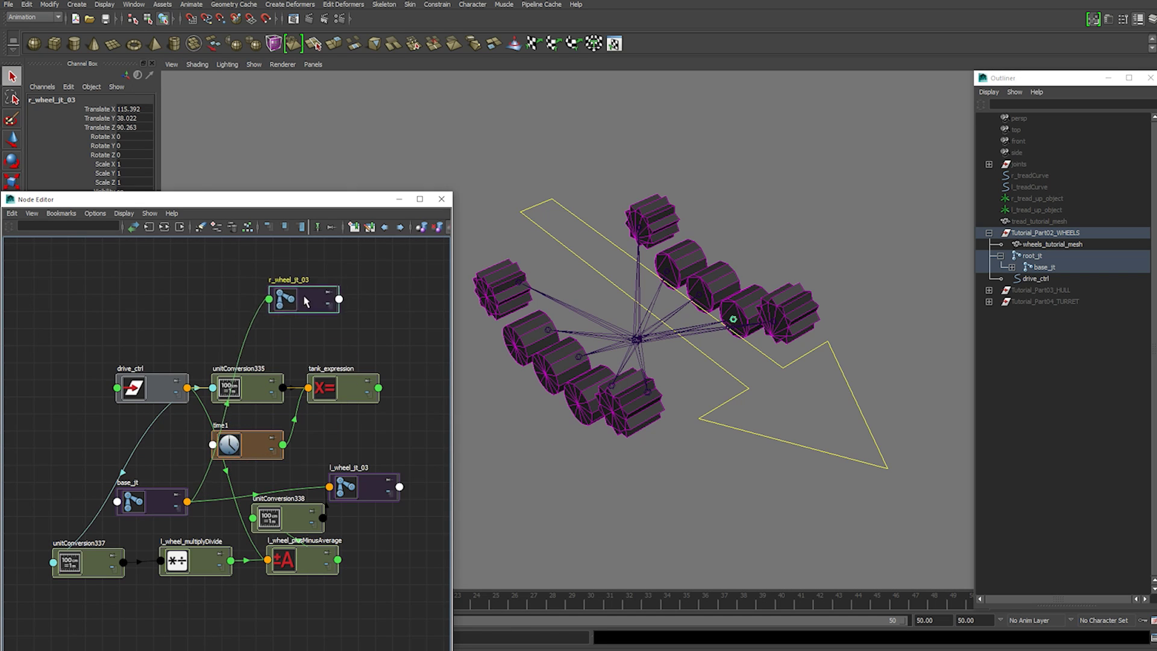
{"action": "left_click_drag", "start_coordinate": [287, 308], "coordinate": [269, 307]}
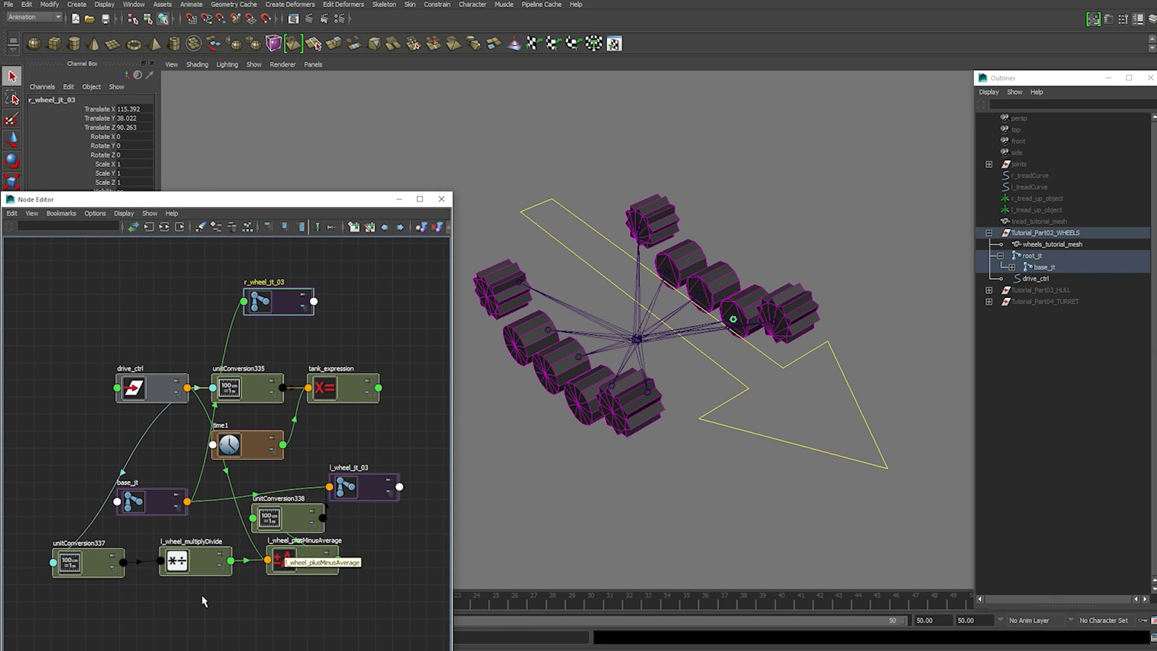
Duplicate l_wheel_multiplyDivide and l_wheel_plusMinusAverage and place the copies above drive_ctrl, near r_wheel_jt_03
{"action": "left_click", "coordinate": [194, 572]}
{"action": "left_click", "coordinate": [308, 566], "text": "shift"}
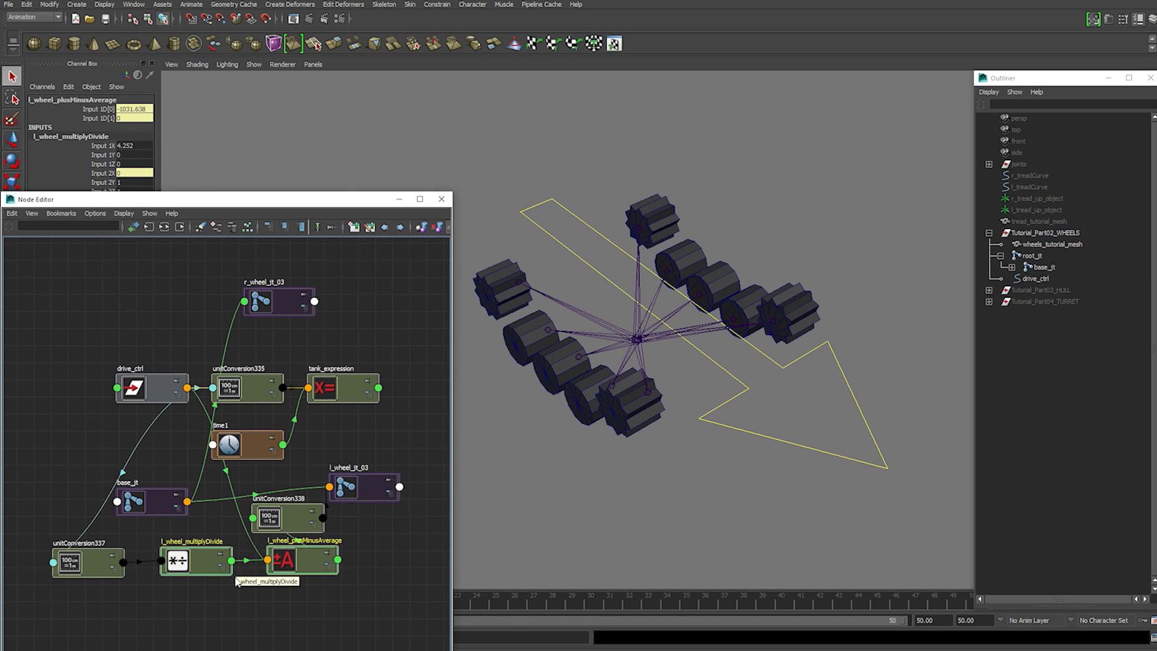
{"action": "key", "text": "ctrl+d"}
{"action": "left_click_drag", "start_coordinate": [265, 488], "coordinate": [152, 309]}
{"action": "left_click", "coordinate": [279, 604]}
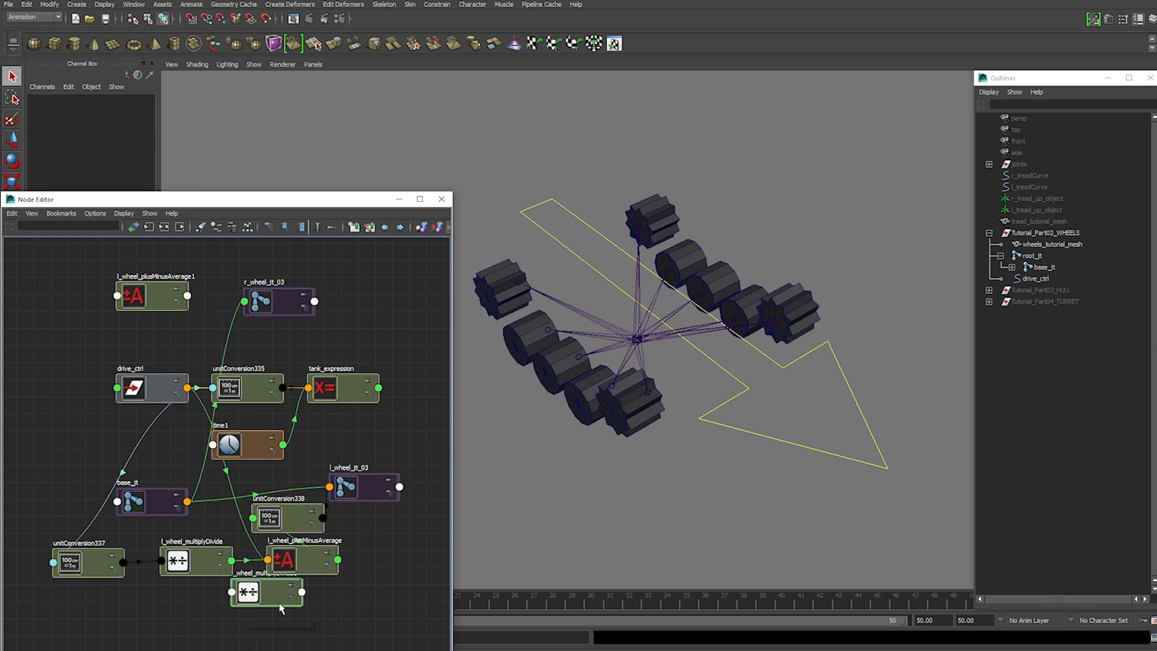
{"action": "left_click_drag", "start_coordinate": [280, 607], "coordinate": [85, 324]}
{"action": "left_click_drag", "start_coordinate": [169, 292], "coordinate": [190, 283]}
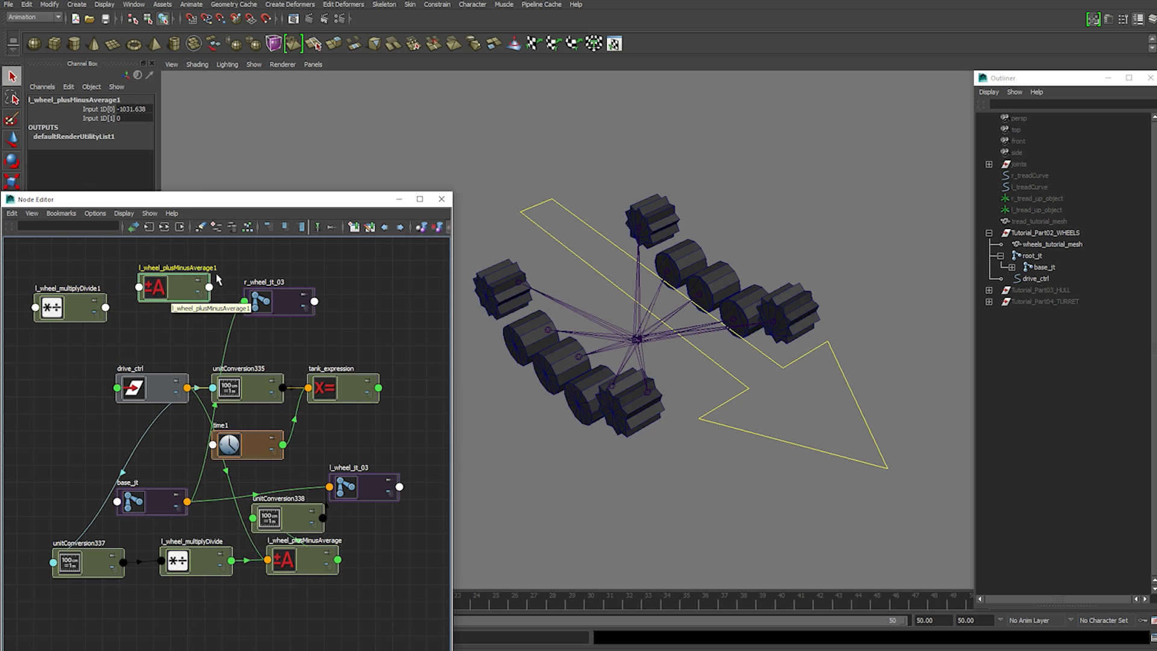
Rename the duplicated average node as r_wheel_plusMinusAverage
{"action": "double_click", "coordinate": [208, 269]}
{"action": "key", "text": "BackSpace"}
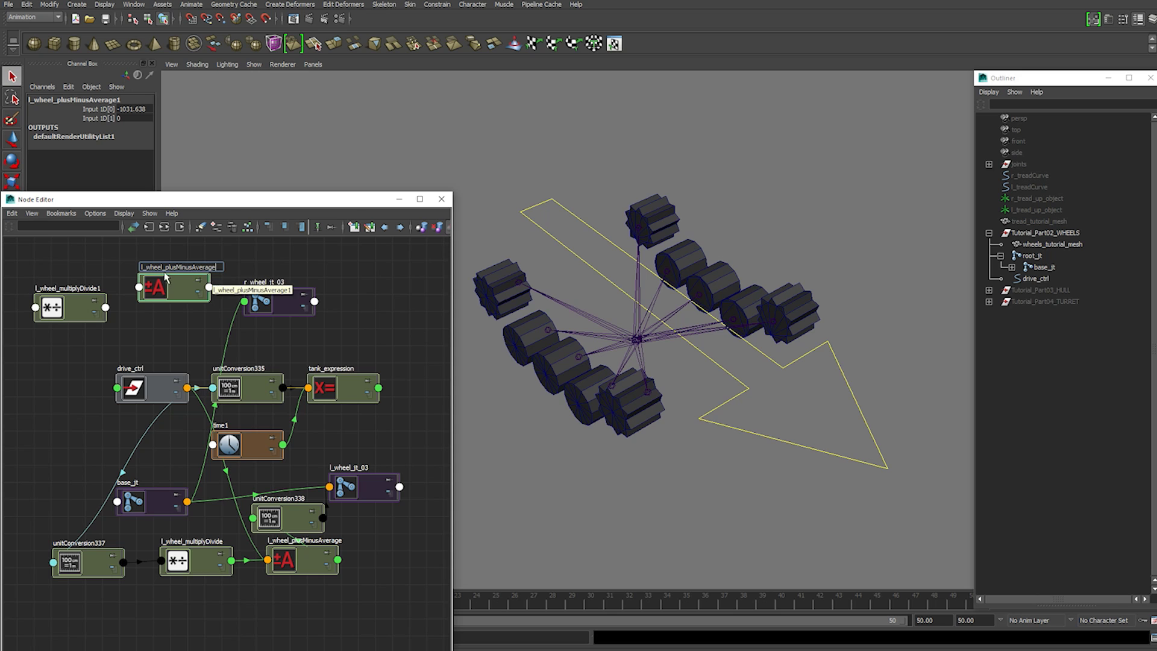
{"action": "left_click", "coordinate": [143, 267]}
{"action": "key", "text": "BackSpace"}
{"action": "type", "text": "r"}
{"action": "key", "text": "Return"}
Rename the duplicated Multiply Divide node as lr_wheel_multiplyDivide
{"action": "double_click", "coordinate": [71, 288]}
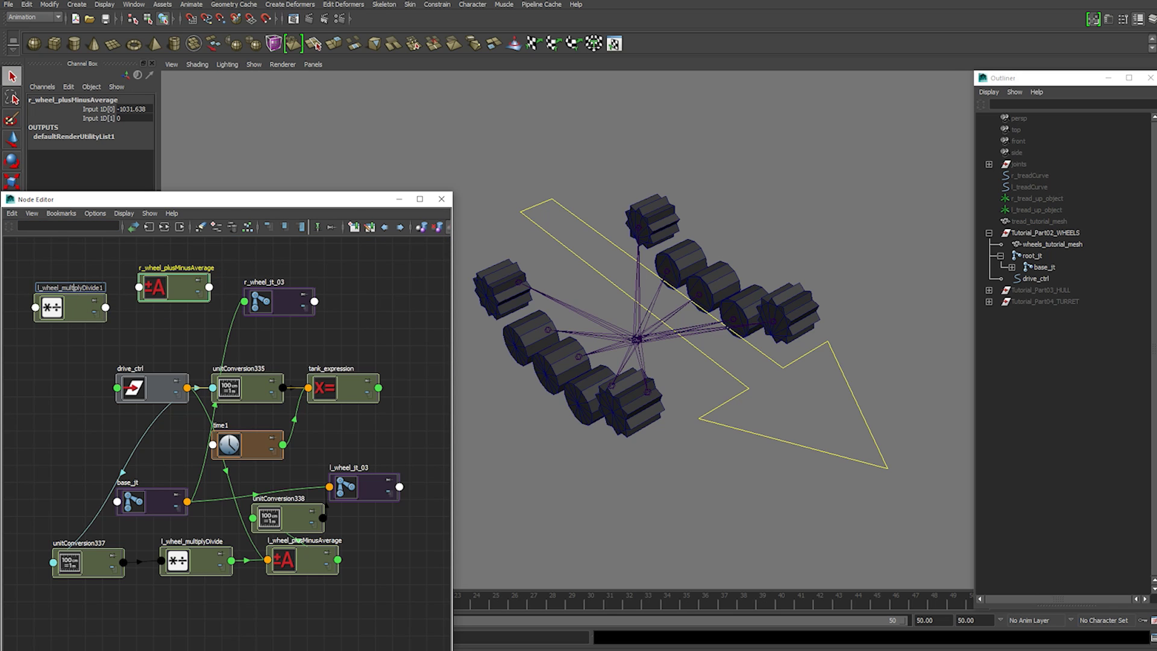
{"action": "type", "text": "r"}
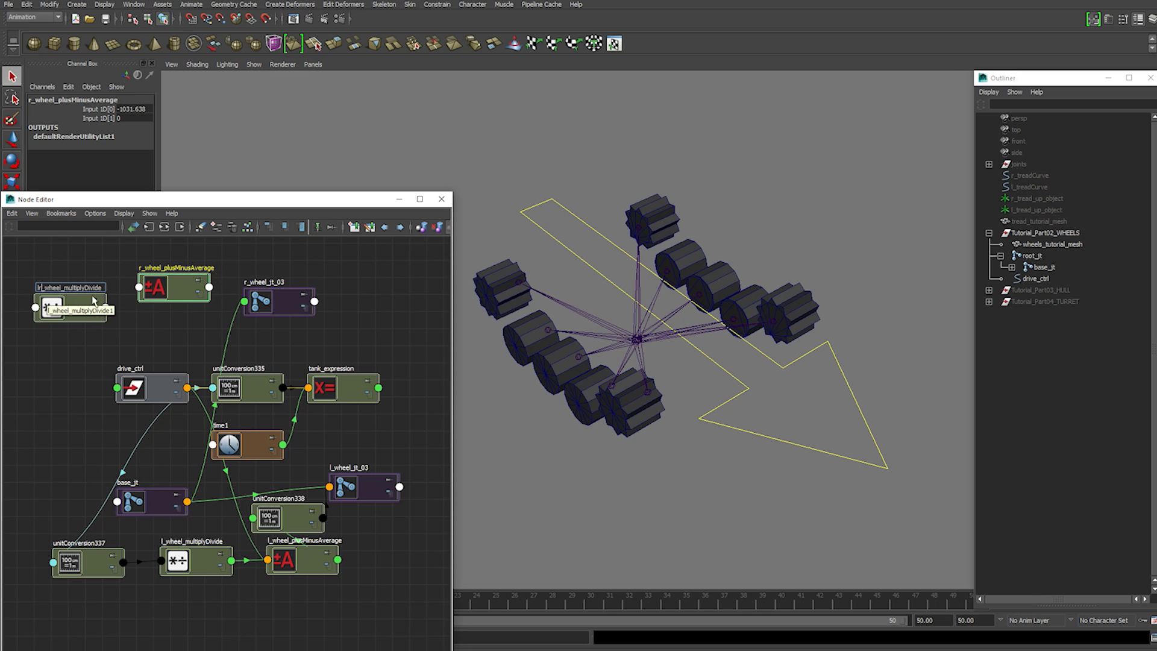
{"action": "key", "text": "Return"}
Arrange lr_wheel_multiplyDivide, r_wheel_plusMinusAverage and r_wheel_jt_03 in a row from left to right above the expression nodes
{"action": "left_click_drag", "start_coordinate": [181, 288], "coordinate": [209, 271]}
{"action": "left_click_drag", "start_coordinate": [288, 297], "coordinate": [390, 321]}
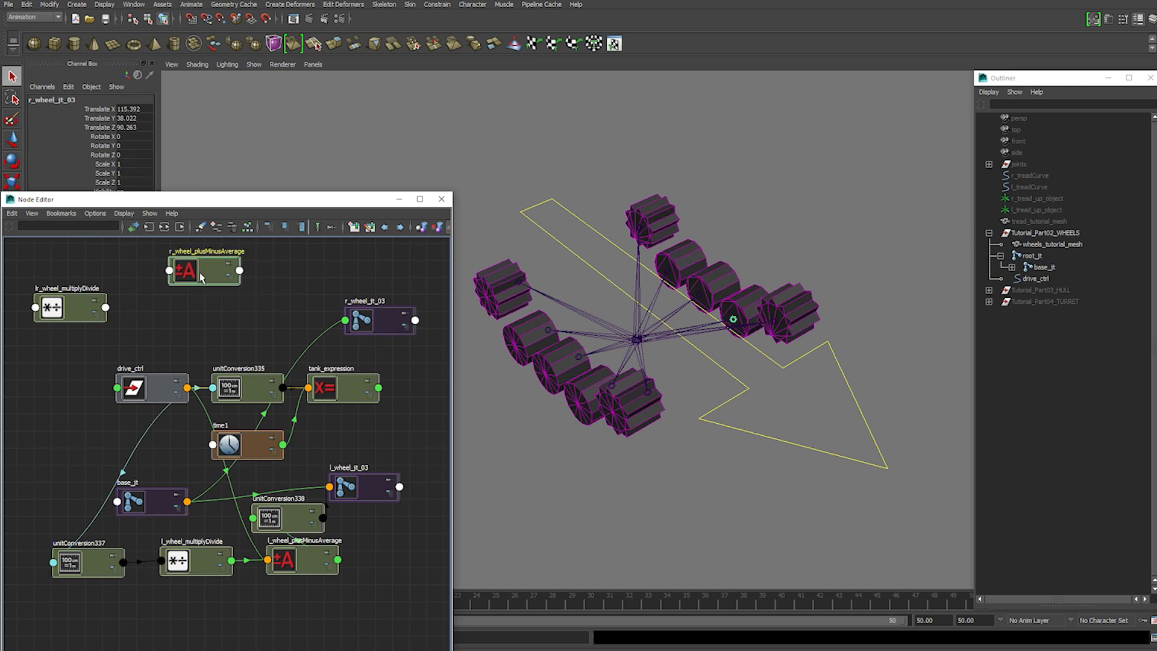
{"action": "left_click_drag", "start_coordinate": [199, 272], "coordinate": [291, 296]}
{"action": "left_click_drag", "start_coordinate": [60, 319], "coordinate": [179, 304]}
Set Input 1X of lr_wheel_multiplyDivide to -4.252
{"action": "double_click", "coordinate": [178, 303]}
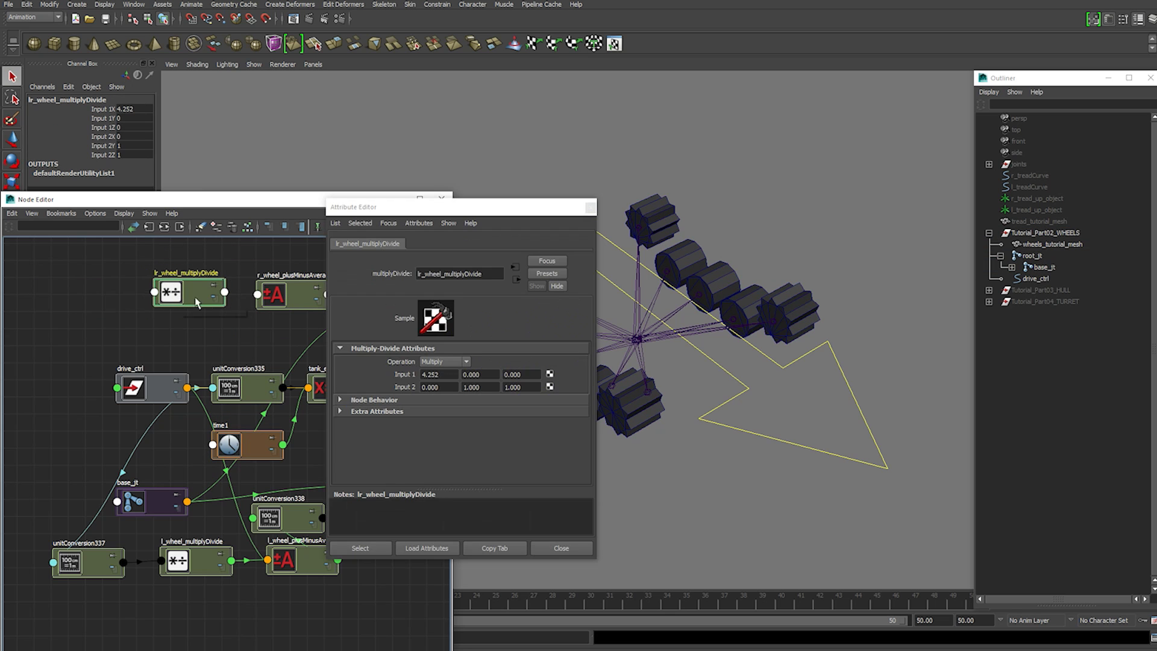
{"action": "left_click", "coordinate": [423, 374]}
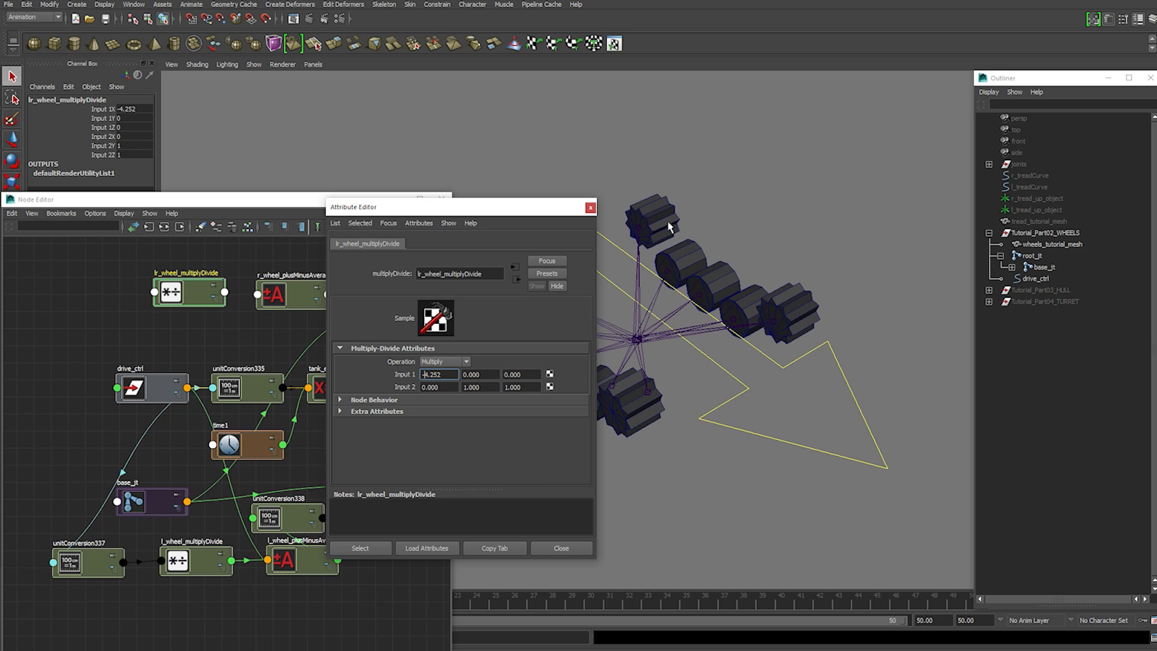
{"action": "left_click", "coordinate": [561, 548]}
Move drive_ctrl further left in the graph and connect its Rotate Y to Input 2X of lr_wheel_multiplyDivide
{"action": "left_click", "coordinate": [153, 386]}
{"action": "left_click_drag", "start_coordinate": [153, 386], "coordinate": [113, 372]}
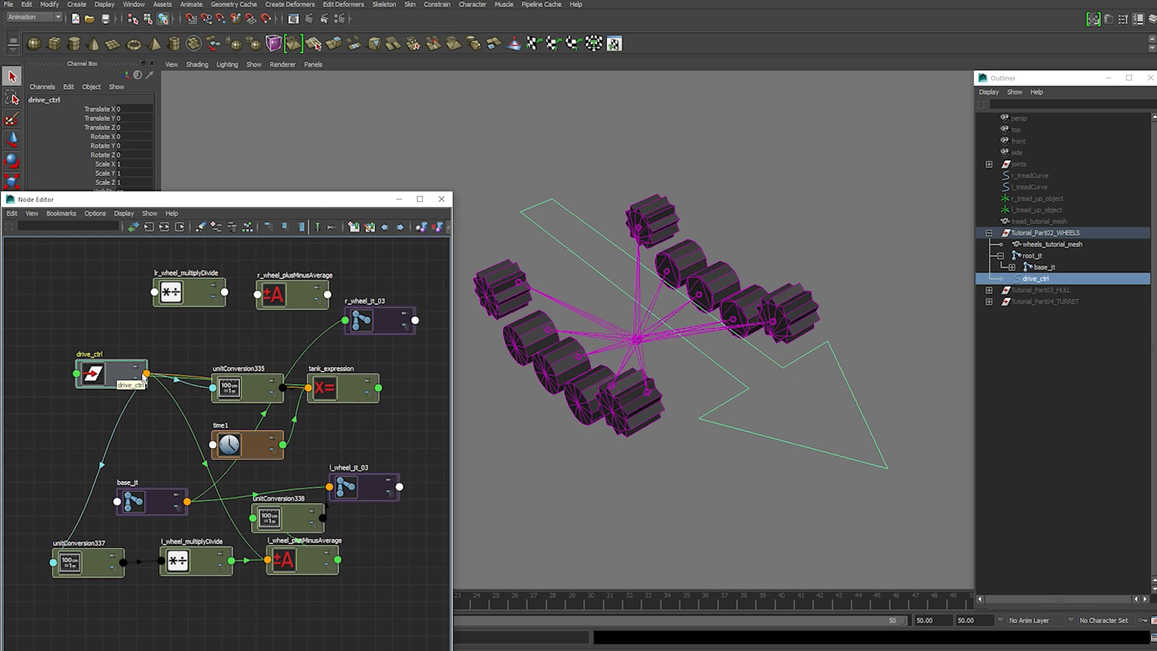
{"action": "left_click", "coordinate": [145, 374]}
{"action": "left_click", "coordinate": [259, 483]}
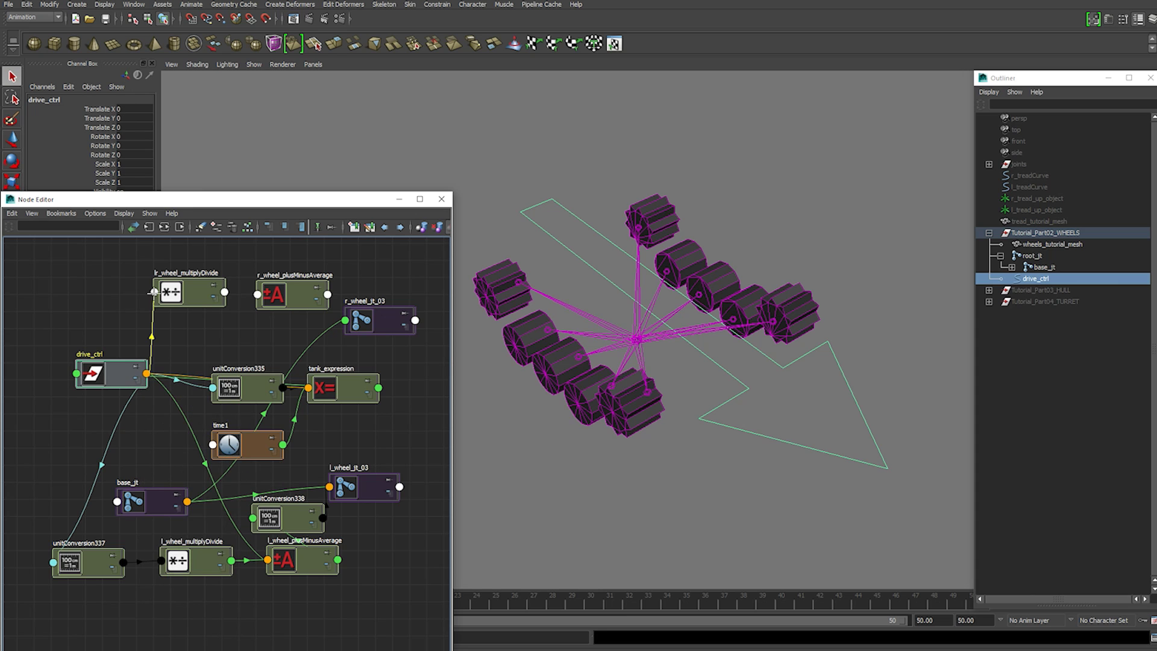
{"action": "left_click", "coordinate": [154, 292]}
{"action": "mouse_move", "coordinate": [180, 314]}
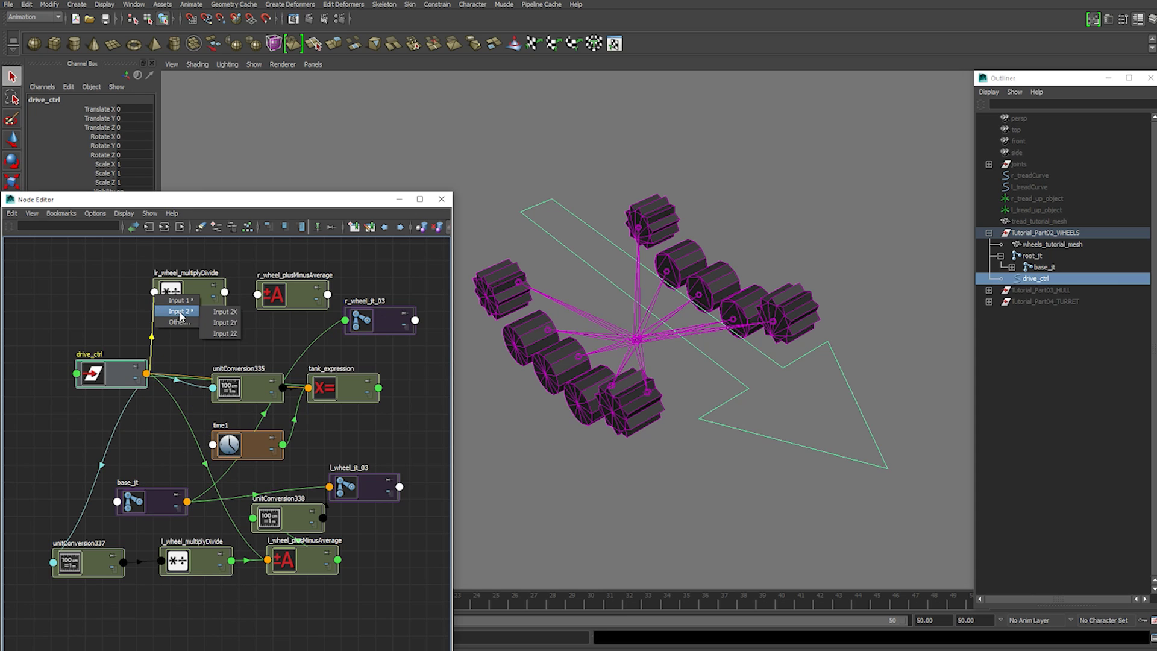
{"action": "left_click", "coordinate": [224, 313]}
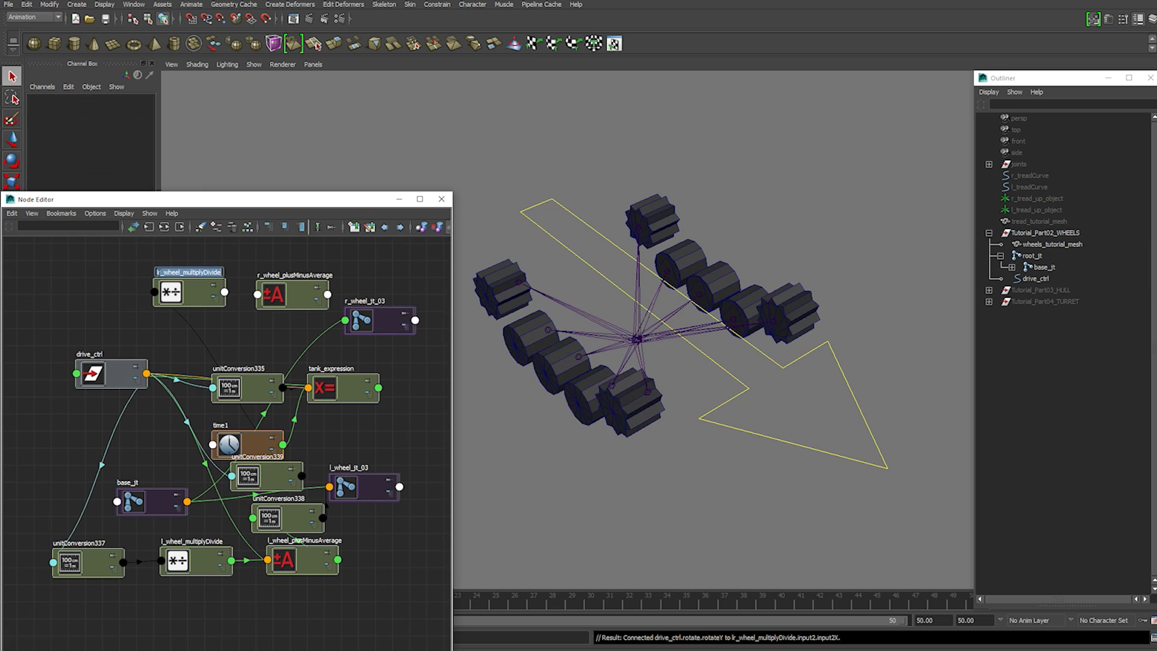
Correct the Multiply Divide node's name to r_wheel_multiplyDivide and line it up to the right of its unit conversion node
{"action": "key", "text": "BackSpace"}
{"action": "key", "text": "Return"}
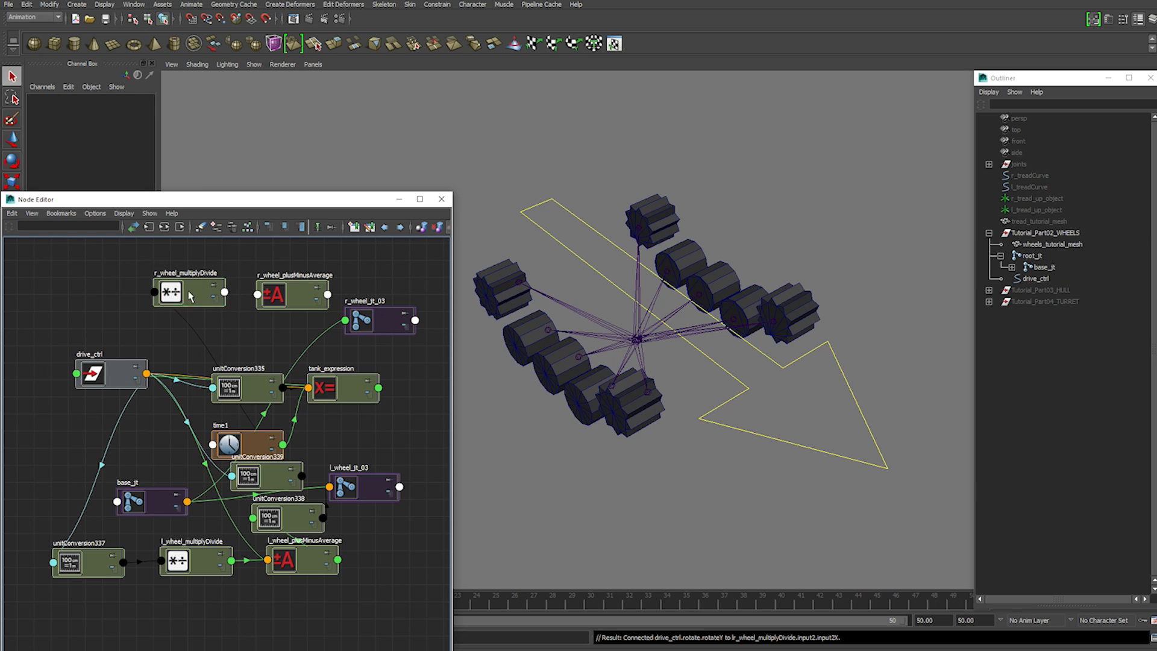
{"action": "mouse_move", "coordinate": [188, 295]}
{"action": "left_mouse_down"}
{"action": "mouse_move", "coordinate": [168, 285]}
{"action": "mouse_move", "coordinate": [182, 277]}
{"action": "left_mouse_up"}
{"action": "left_click_drag", "start_coordinate": [241, 472], "coordinate": [56, 289]}
{"action": "left_click_drag", "start_coordinate": [192, 278], "coordinate": [190, 297]}
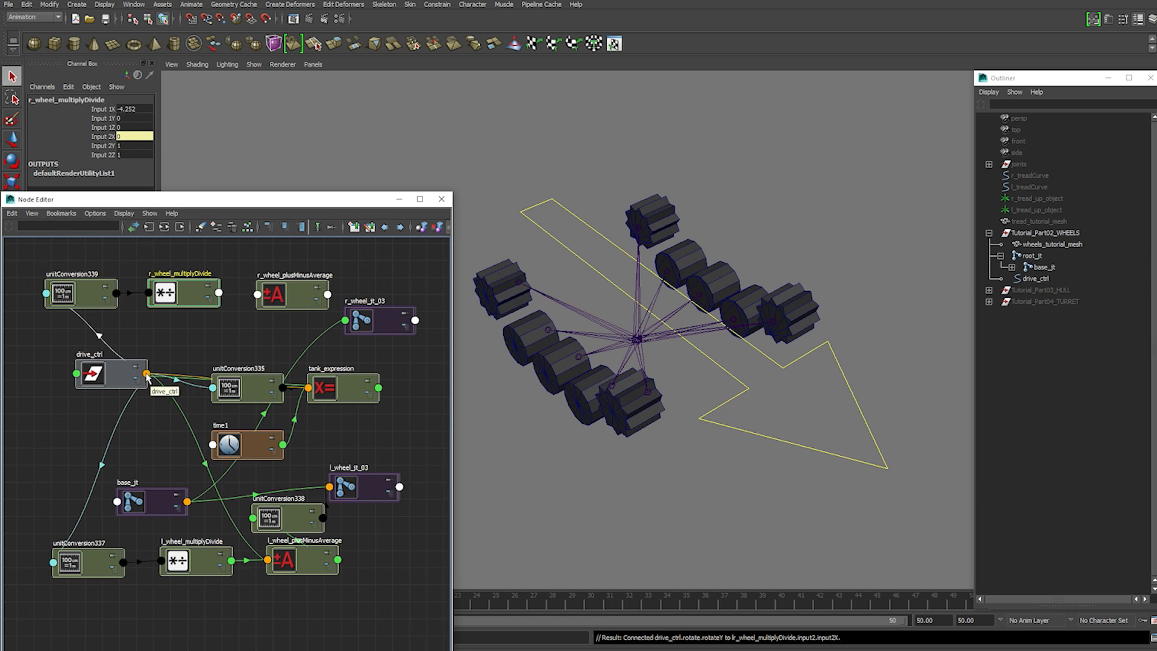
Connect drive_ctrl's Drive attribute to Input 1D[0] of r_wheel_plusMinusAverage and nudge that node into place
{"action": "left_click", "coordinate": [146, 374]}
{"action": "left_click", "coordinate": [184, 378]}
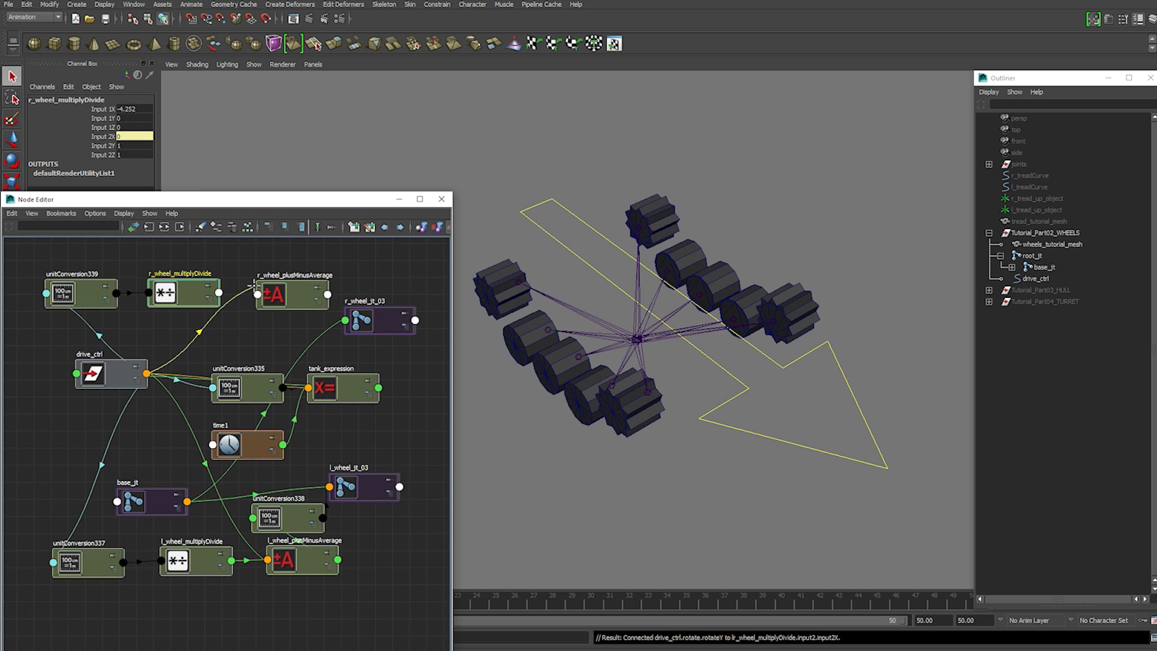
{"action": "left_click", "coordinate": [257, 295]}
{"action": "mouse_move", "coordinate": [277, 302]}
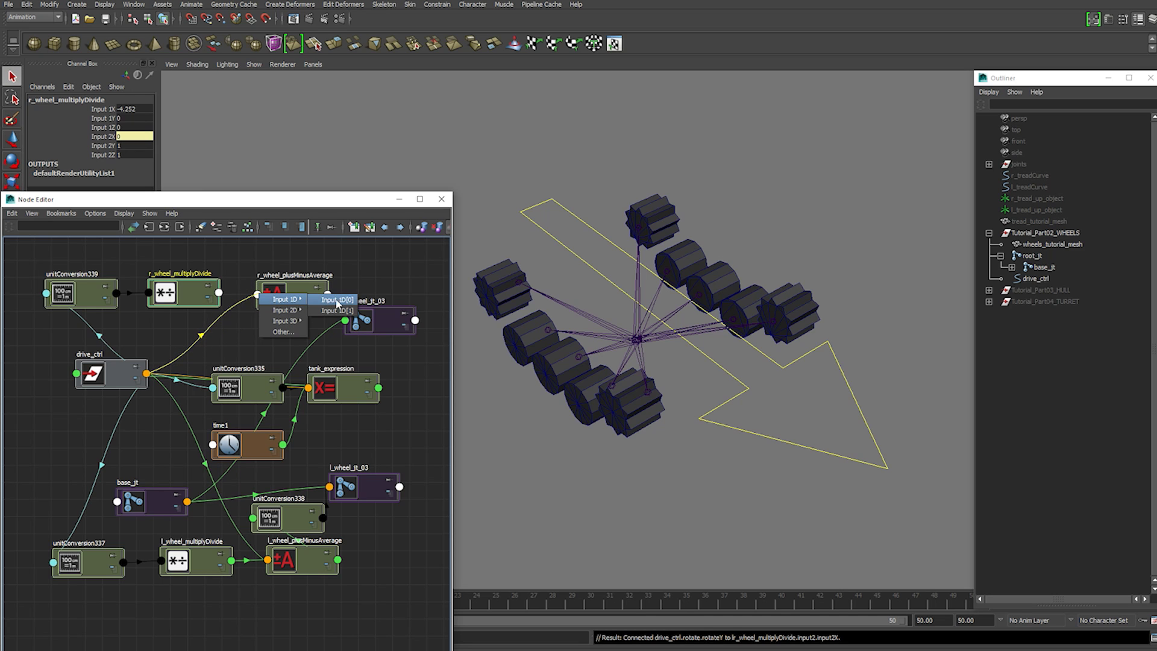
{"action": "left_click", "coordinate": [338, 299]}
{"action": "left_click_drag", "start_coordinate": [293, 300], "coordinate": [285, 304]}
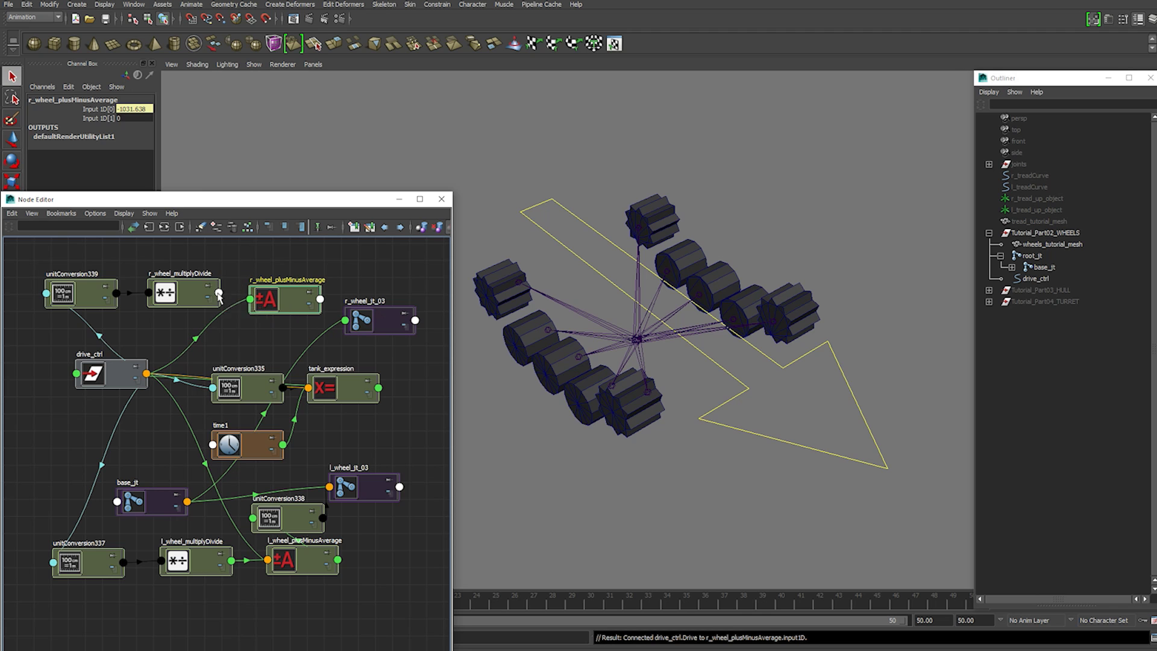
Connect Output X of r_wheel_multiplyDivide to Input 1D[1] of r_wheel_plusMinusAverage
{"action": "left_click", "coordinate": [218, 294]}
{"action": "mouse_move", "coordinate": [252, 334]}
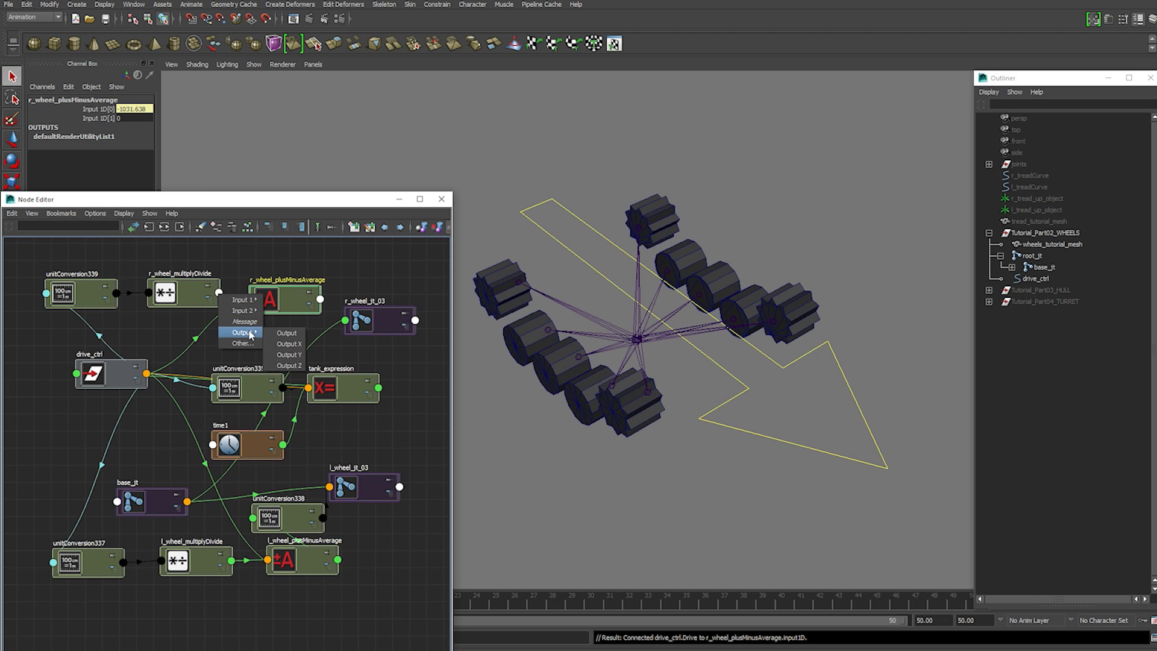
{"action": "left_click", "coordinate": [290, 344]}
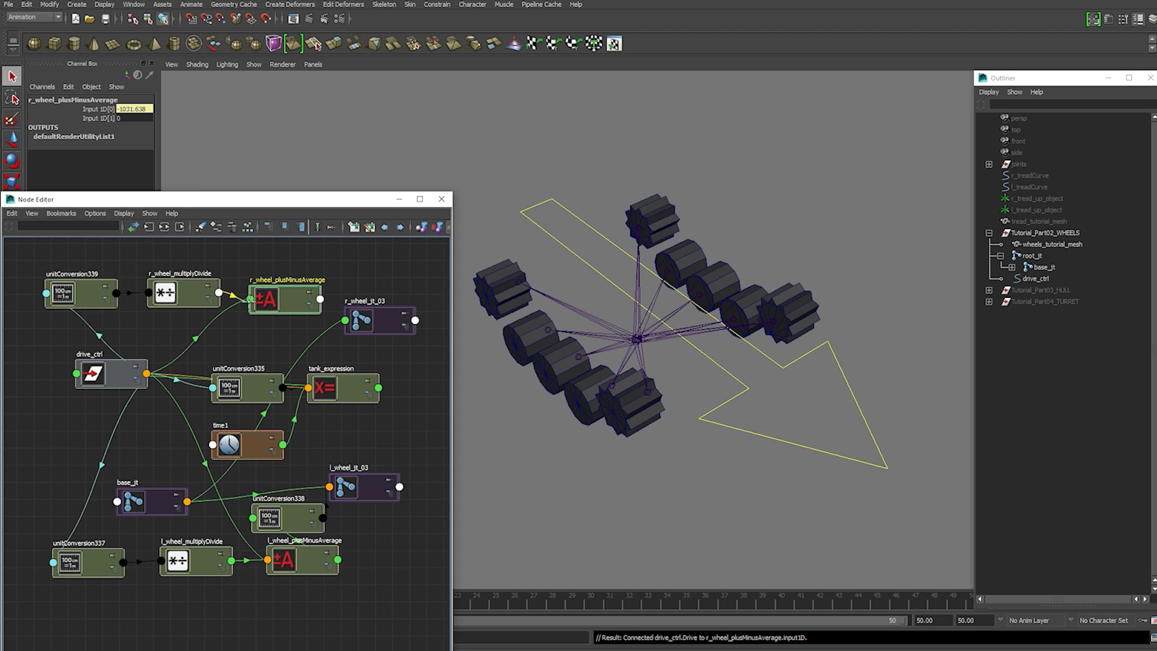
{"action": "left_click", "coordinate": [250, 299]}
{"action": "mouse_move", "coordinate": [269, 305]}
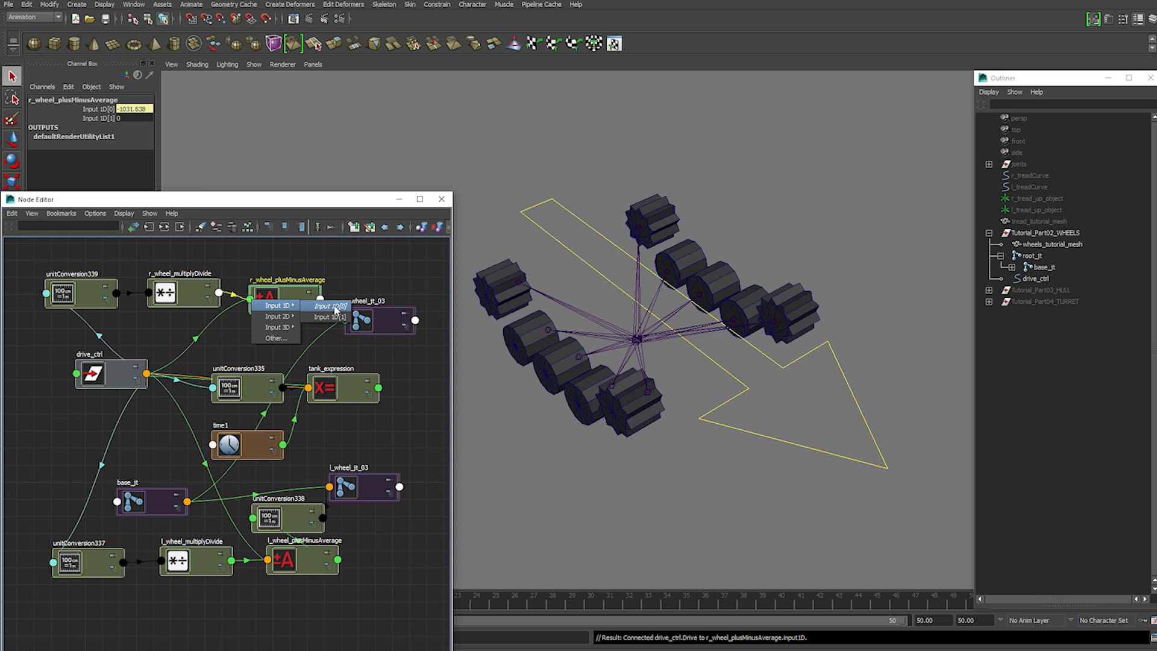
{"action": "left_click", "coordinate": [335, 321]}
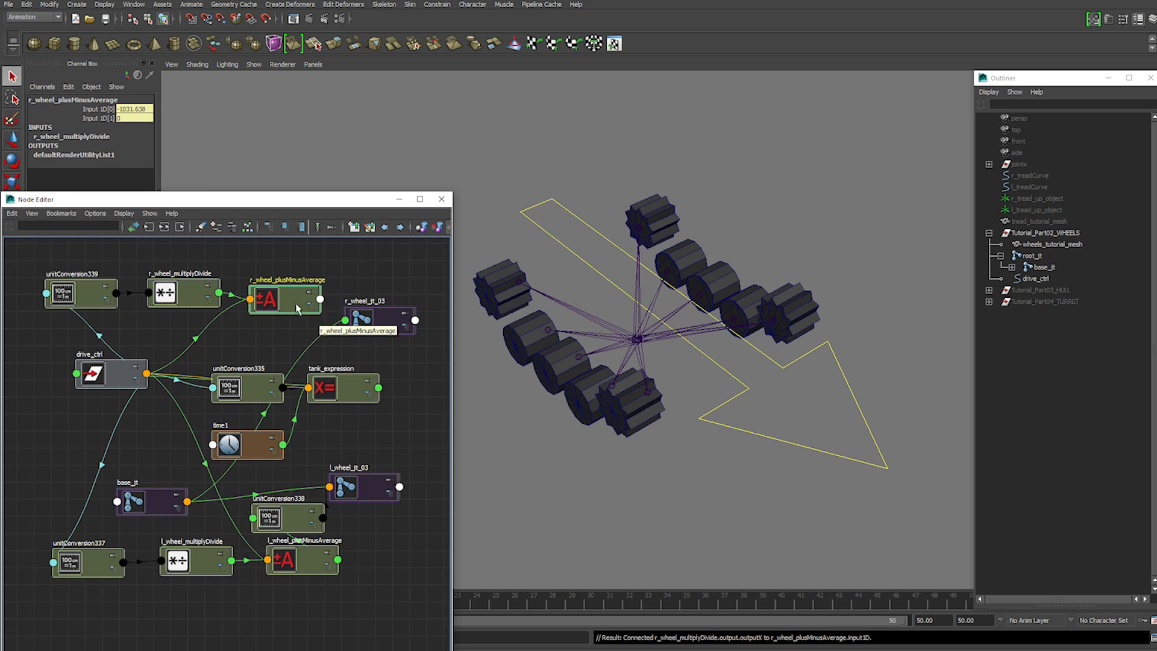
Shift r_wheel_plusMinusAverage slightly in the graph and connect its Output 1D to Rotate X of r_wheel_jt_03
{"action": "left_click_drag", "start_coordinate": [320, 300], "coordinate": [308, 312]}
{"action": "left_click", "coordinate": [307, 312]}
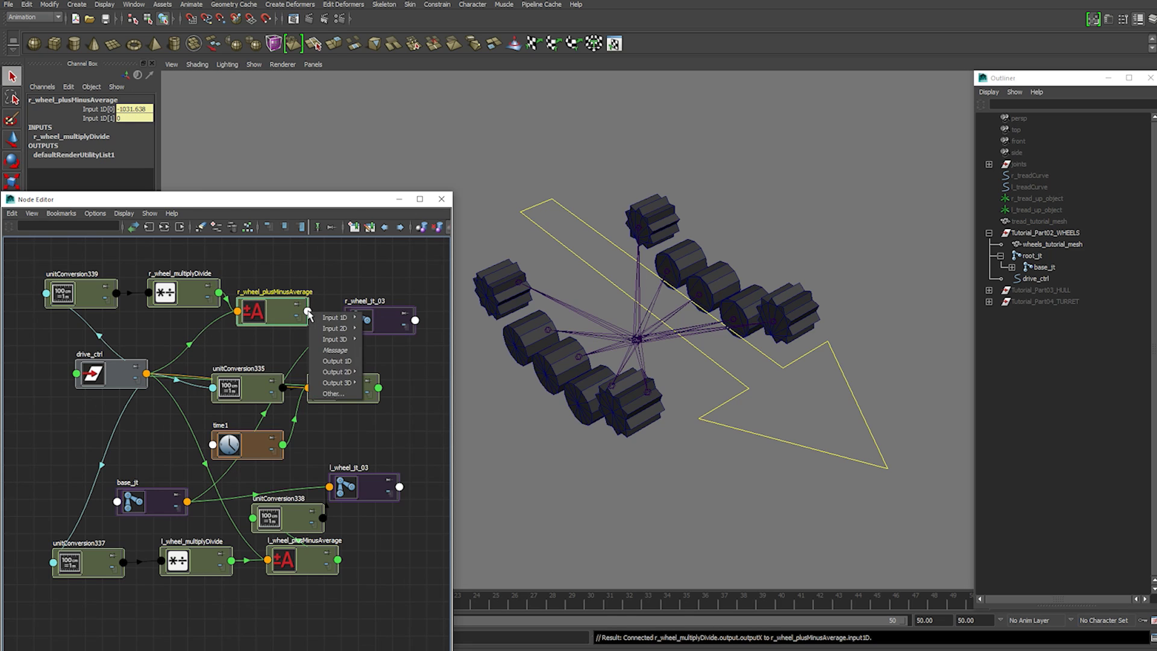
{"action": "left_click", "coordinate": [351, 361]}
{"action": "left_click", "coordinate": [345, 320]}
{"action": "mouse_move", "coordinate": [409, 348]}
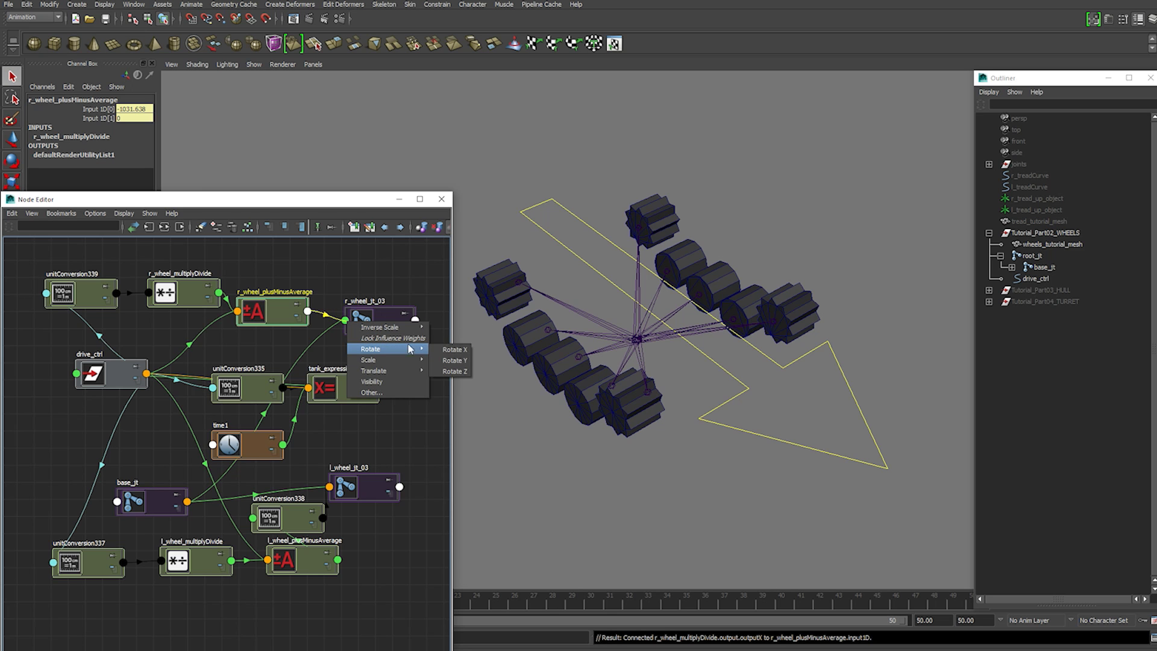
{"action": "left_click", "coordinate": [454, 350]}
Try rotating and moving drive_ctrl to test the front wheel joints on both sides, and undo the changes
{"action": "left_click", "coordinate": [808, 408]}
{"action": "left_click", "coordinate": [742, 392]}
{"action": "key", "text": "e"}
{"action": "left_click_drag", "start_coordinate": [627, 315], "coordinate": [758, 319]}
{"action": "key", "text": "w"}
{"action": "key", "text": "ctrl+z"}
{"action": "key", "text": "ctrl+z"}
Select all left wheel and gear joints in the viewport and graph their input and output connections
{"action": "left_click", "coordinate": [733, 258]}
{"action": "left_click_drag", "start_coordinate": [734, 258], "coordinate": [638, 319], "text": "alt"}
{"action": "left_click", "coordinate": [631, 393]}
{"action": "left_click", "coordinate": [641, 231]}
{"action": "left_click", "coordinate": [641, 284], "text": "shift"}
{"action": "key", "text": "q"}
{"action": "left_click", "coordinate": [640, 355], "text": "shift"}
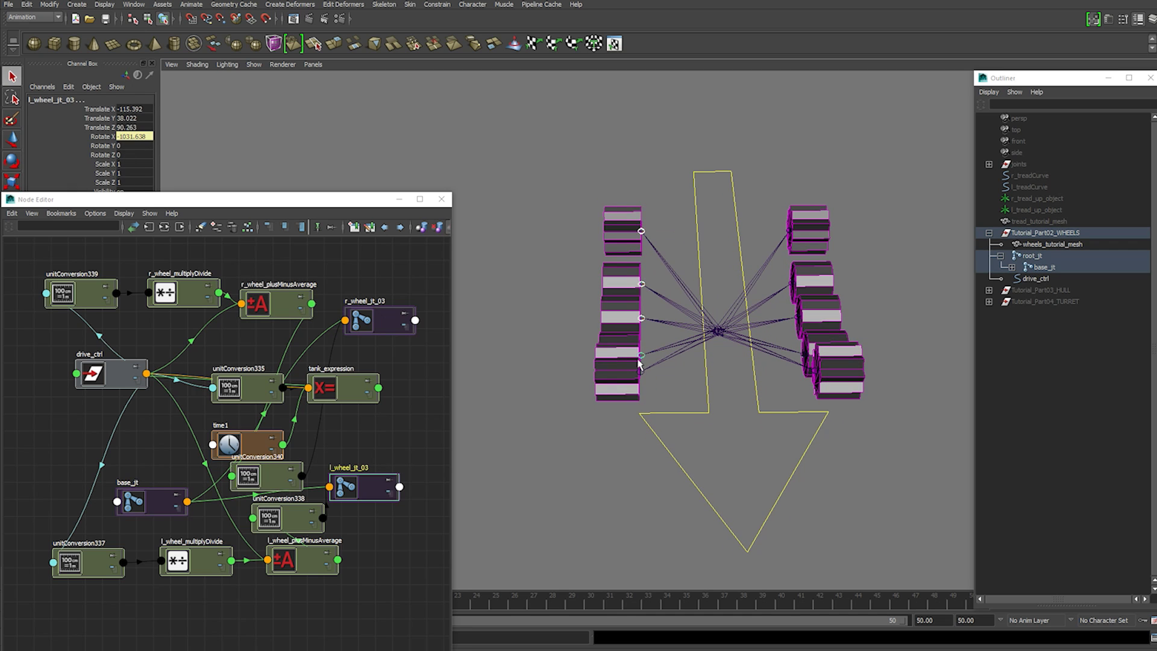
{"action": "left_click", "coordinate": [640, 371], "text": "shift"}
{"action": "left_click", "coordinate": [150, 227]}
Move unitConversion338 clear of the other nodes and connect its Output to Rotate X of l_gear_jt_02
{"action": "left_click", "coordinate": [259, 373]}
{"action": "left_click_drag", "start_coordinate": [327, 517], "coordinate": [242, 382]}
{"action": "scroll", "coordinate": [253, 388], "scroll_direction": "up", "scroll_amount": 2}
{"action": "middle_click_drag", "start_coordinate": [350, 337], "coordinate": [231, 334], "text": "alt"}
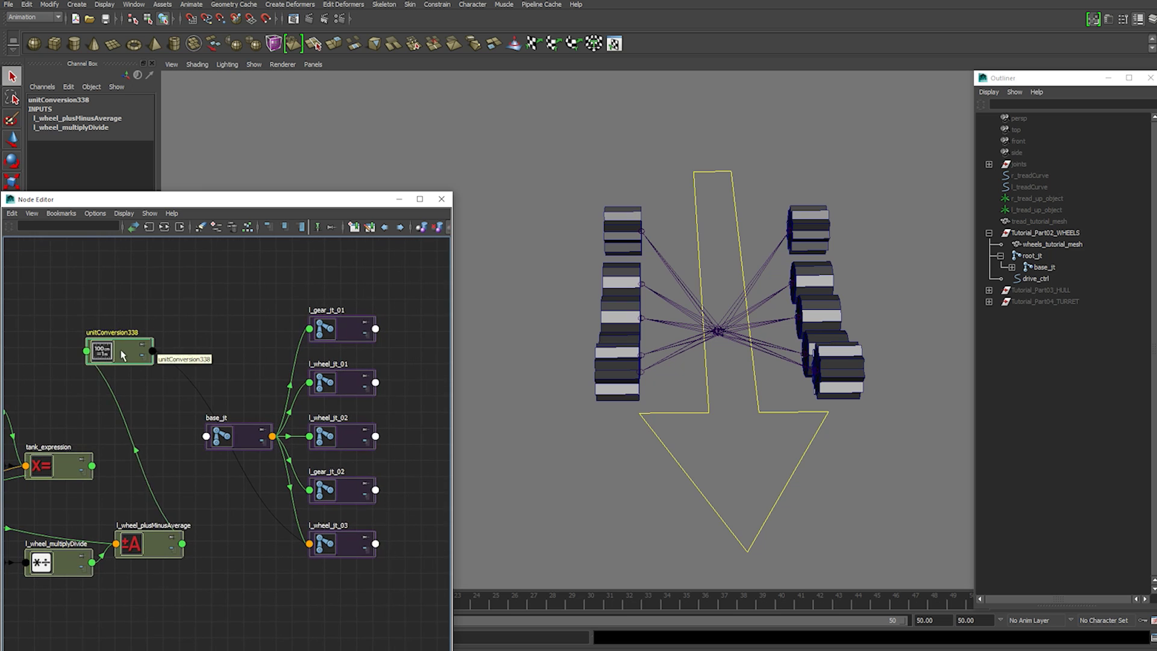
{"action": "left_click_drag", "start_coordinate": [126, 351], "coordinate": [102, 386]}
{"action": "left_click", "coordinate": [128, 386]}
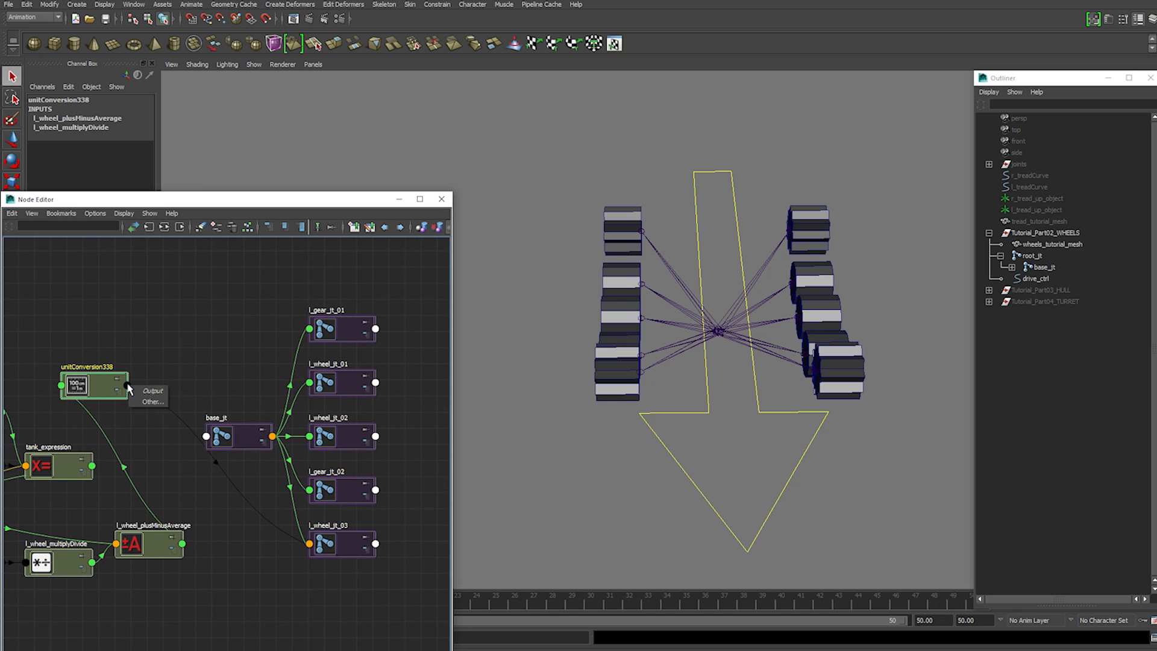
{"action": "left_click", "coordinate": [148, 391]}
{"action": "left_click", "coordinate": [309, 489]}
{"action": "mouse_move", "coordinate": [340, 518]}
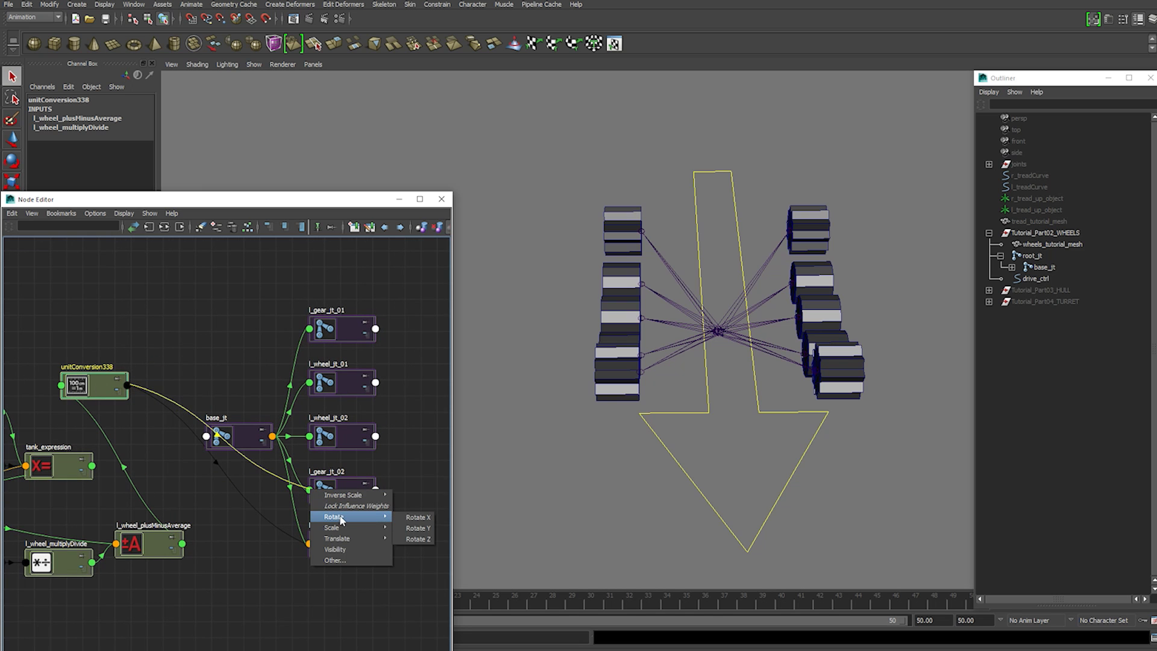
{"action": "left_click", "coordinate": [414, 518]}
Connect the Output of unitConversion338 to Rotate X of l_wheel_jt_02
{"action": "left_click", "coordinate": [127, 385]}
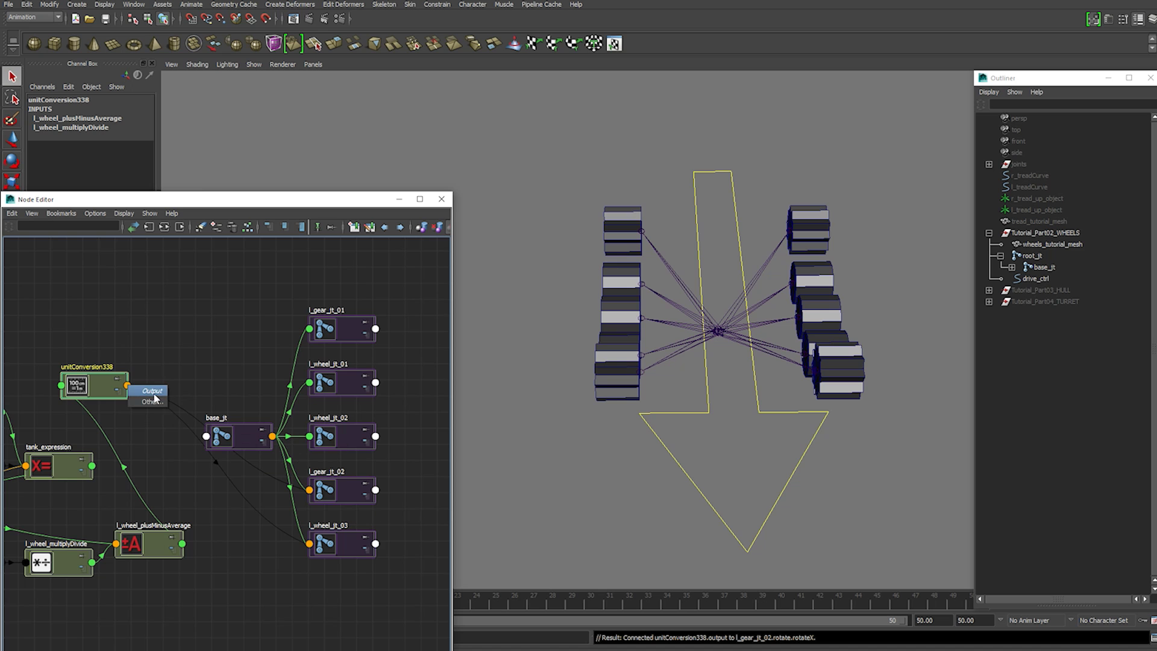
{"action": "left_click", "coordinate": [152, 391]}
{"action": "left_click", "coordinate": [309, 436]}
{"action": "mouse_move", "coordinate": [355, 464]}
{"action": "left_click", "coordinate": [412, 462]}
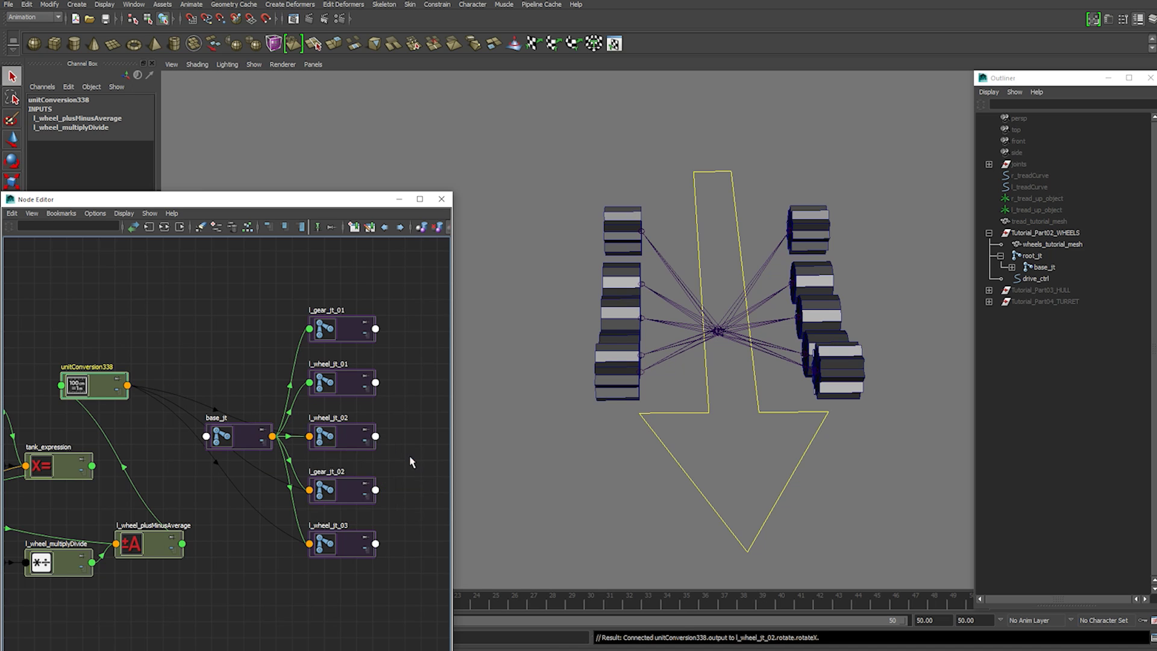
Connect the Output of unitConversion338 to Rotate X of l_wheel_jt_01
{"action": "left_click", "coordinate": [127, 386]}
{"action": "left_click", "coordinate": [152, 391]}
{"action": "left_click", "coordinate": [309, 382]}
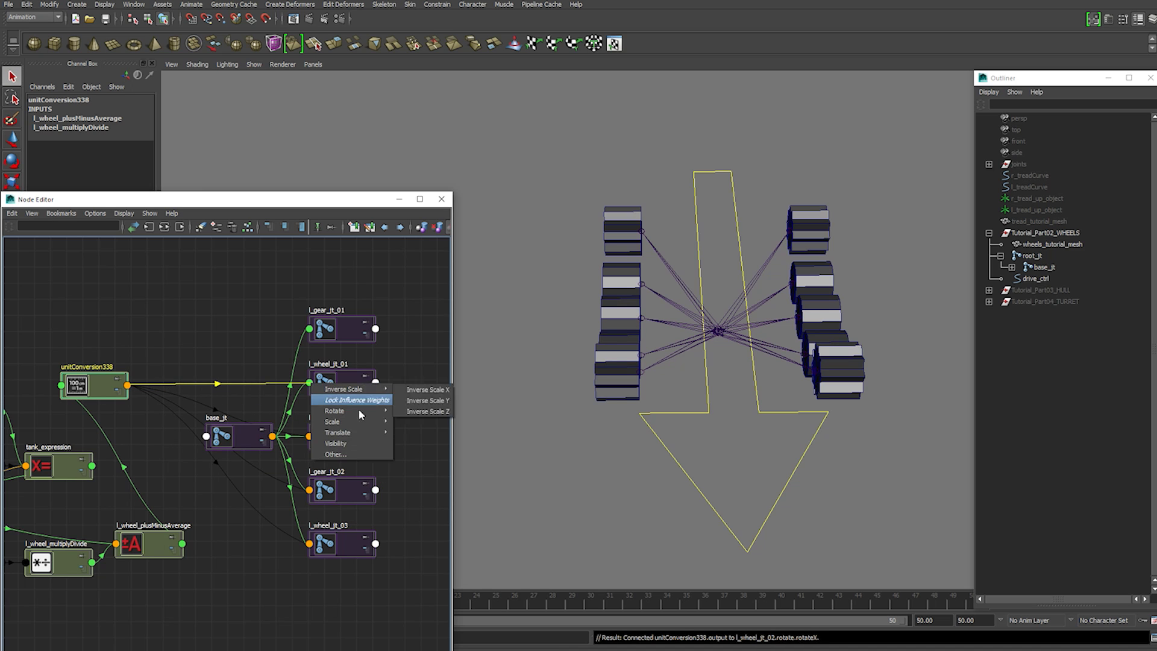
{"action": "mouse_move", "coordinate": [355, 411]}
{"action": "left_click", "coordinate": [412, 409]}
Connect the Output of unitConversion338 to Rotate X of l_gear_jt_01
{"action": "left_click", "coordinate": [127, 386]}
{"action": "left_click", "coordinate": [152, 390]}
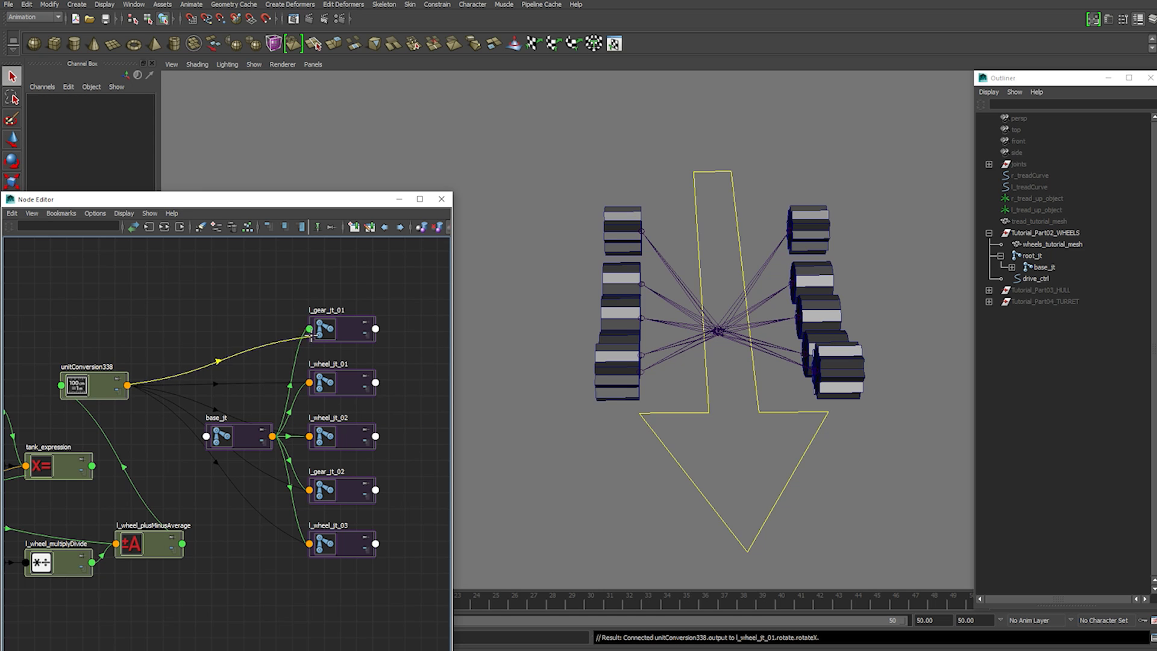
{"action": "left_click", "coordinate": [309, 329]}
{"action": "mouse_move", "coordinate": [355, 356]}
{"action": "left_click", "coordinate": [414, 358]}
Try moving and rotating drive_ctrl to test all the left wheels, and undo the changes
{"action": "left_click", "coordinate": [678, 461]}
{"action": "left_click_drag", "start_coordinate": [626, 398], "coordinate": [677, 333], "text": "alt"}
{"action": "key", "text": "w"}
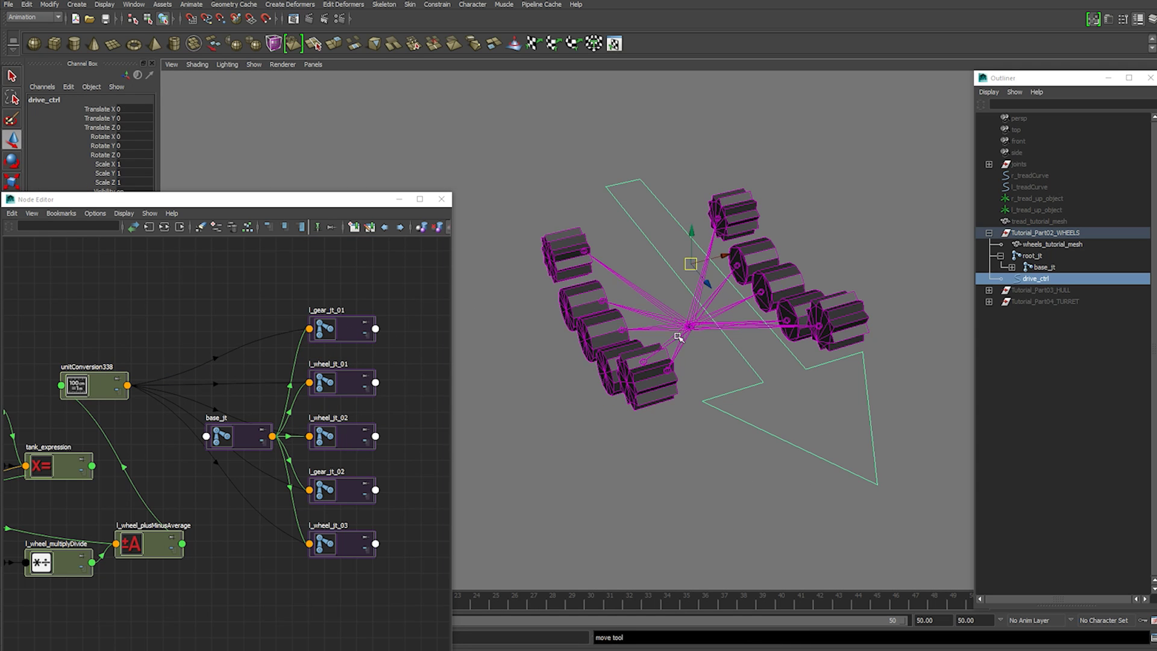
{"action": "left_click_drag", "start_coordinate": [716, 281], "coordinate": [705, 313]}
{"action": "key", "text": "e"}
{"action": "key", "text": "ctrl+z"}
{"action": "key", "text": "ctrl+z"}
Select all right wheel and gear joints in the viewport and graph their input and output connections
{"action": "left_click", "coordinate": [681, 465]}
{"action": "left_click_drag", "start_coordinate": [681, 465], "coordinate": [693, 413], "text": "alt"}
{"action": "left_click", "coordinate": [724, 225]}
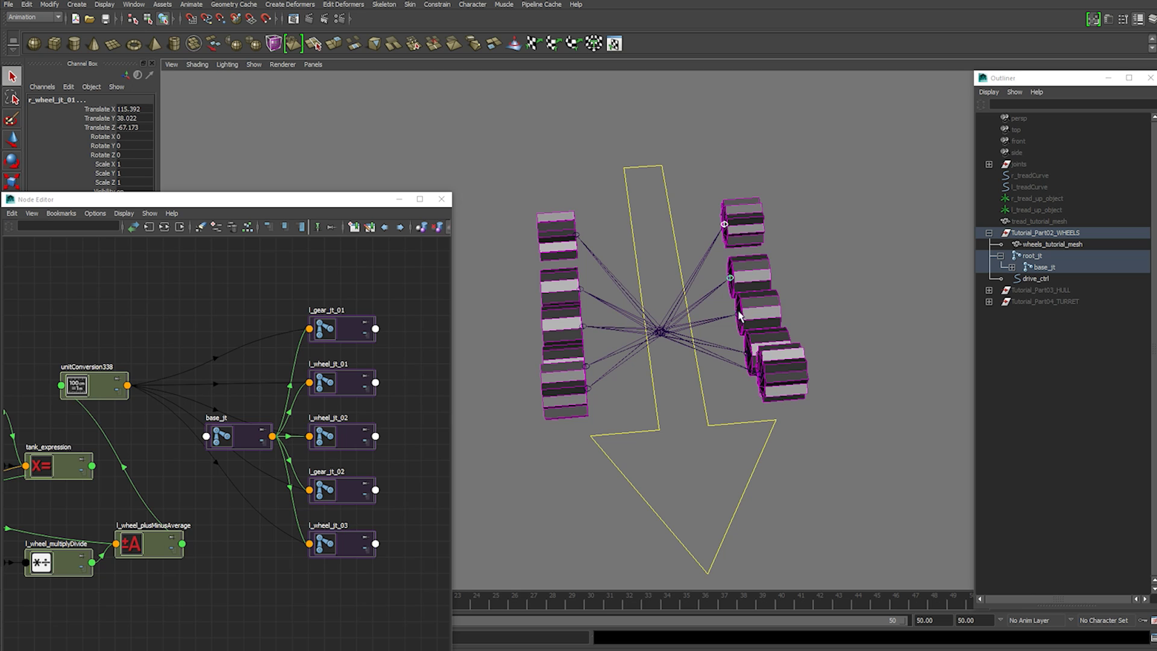
{"action": "left_click", "coordinate": [748, 354]}
{"action": "left_click", "coordinate": [759, 374], "text": "shift"}
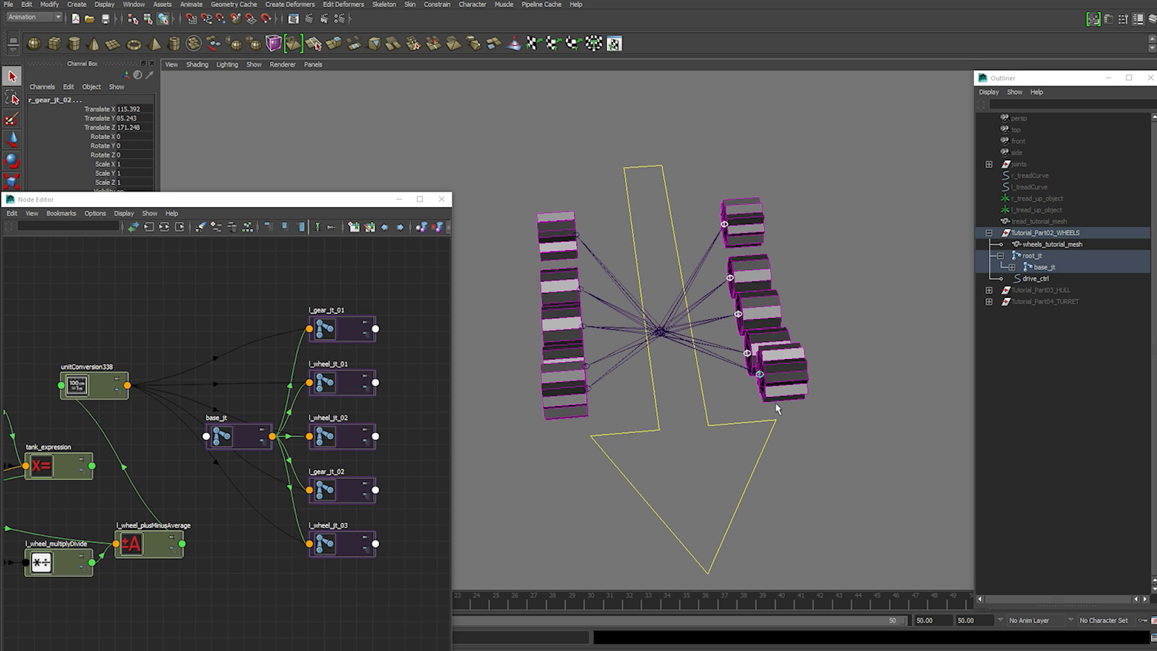
{"action": "left_click_drag", "start_coordinate": [776, 404], "coordinate": [805, 380], "text": "alt"}
{"action": "left_click", "coordinate": [149, 227]}
Move unitConversion340 above the node chain and connect its Output to Rotate X of r_gear_jt_02
{"action": "left_click", "coordinate": [284, 320]}
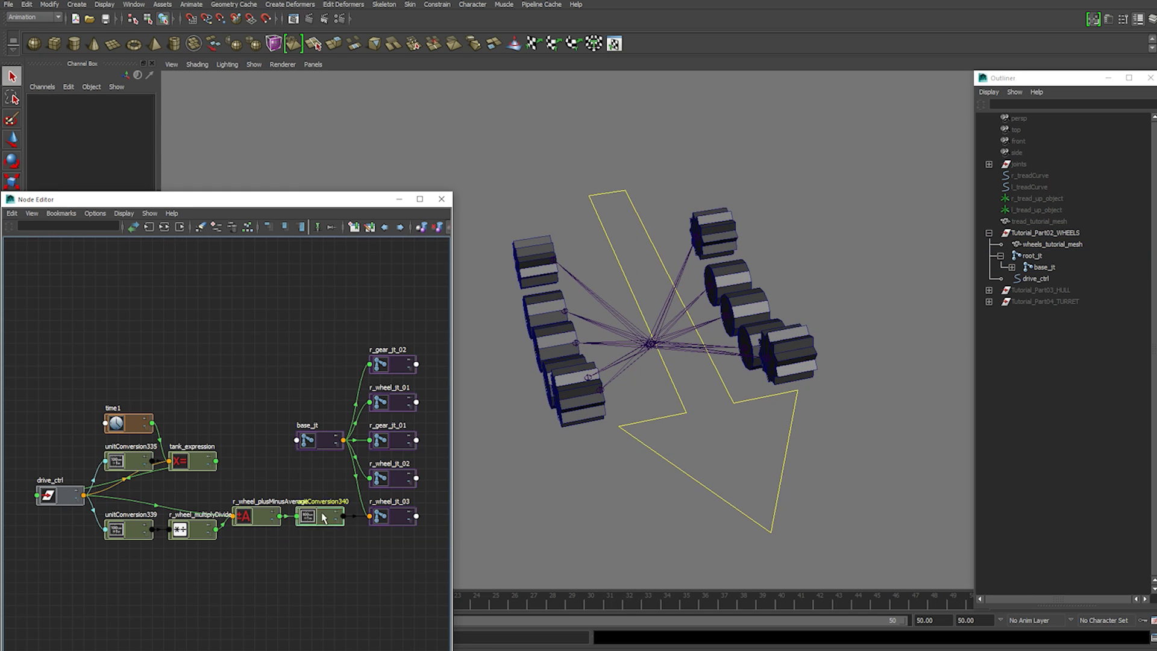
{"action": "left_click_drag", "start_coordinate": [321, 516], "coordinate": [251, 402]}
{"action": "right_click_drag", "start_coordinate": [276, 400], "coordinate": [317, 364], "text": "alt"}
{"action": "middle_click_drag", "start_coordinate": [318, 365], "coordinate": [223, 357], "text": "alt"}
{"action": "left_click", "coordinate": [190, 371]}
{"action": "left_click", "coordinate": [215, 379]}
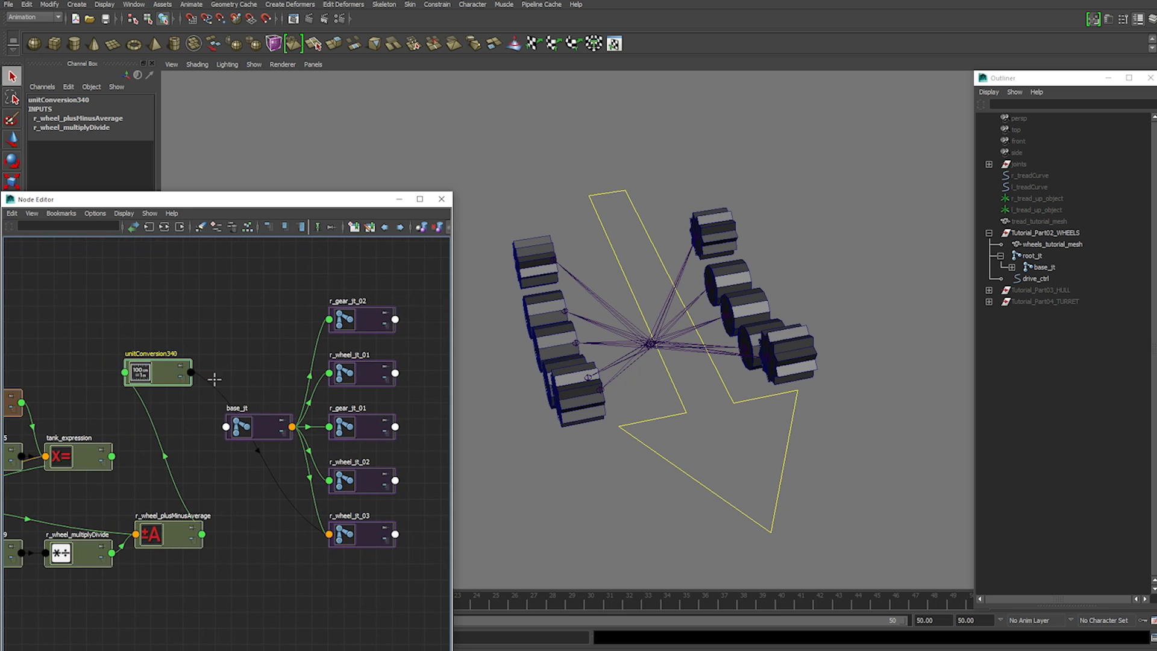
{"action": "left_click", "coordinate": [329, 319]}
{"action": "mouse_move", "coordinate": [375, 350]}
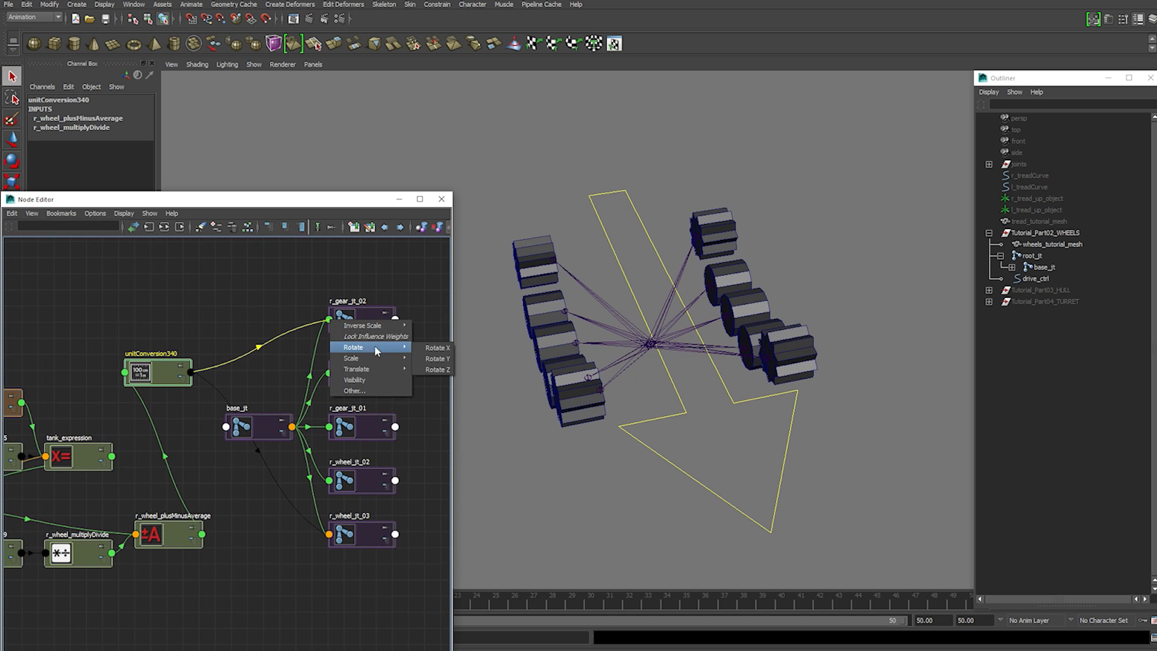
{"action": "left_click", "coordinate": [440, 348]}
Connect the Output of unitConversion340 to Rotate X of r_wheel_jt_01
{"action": "left_click", "coordinate": [190, 372]}
{"action": "left_click", "coordinate": [218, 380]}
{"action": "left_click", "coordinate": [328, 373]}
{"action": "mouse_move", "coordinate": [376, 402]}
{"action": "left_click", "coordinate": [437, 401]}
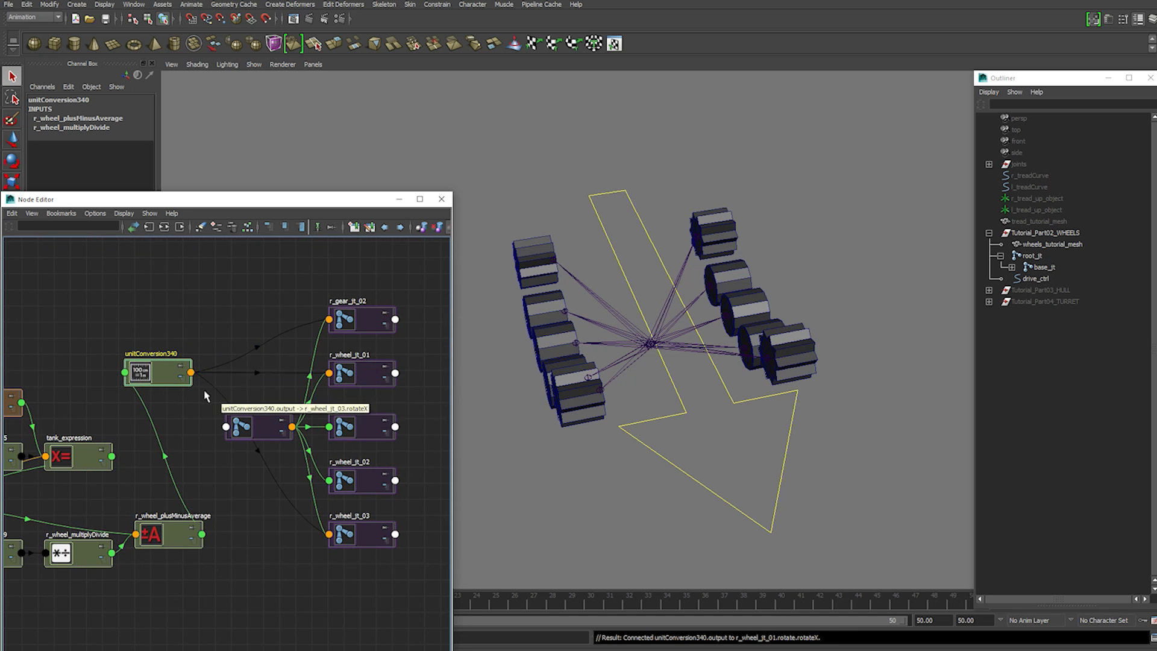
Connect the Output of unitConversion340 to Rotate X of r_gear_jt_01
{"action": "left_click", "coordinate": [190, 371]}
{"action": "left_click", "coordinate": [215, 380]}
{"action": "left_click", "coordinate": [329, 427]}
{"action": "mouse_move", "coordinate": [353, 457]}
{"action": "left_click", "coordinate": [435, 458]}
Connect the Output of unitConversion340 to Rotate X of r_wheel_jt_02
{"action": "left_click", "coordinate": [191, 372]}
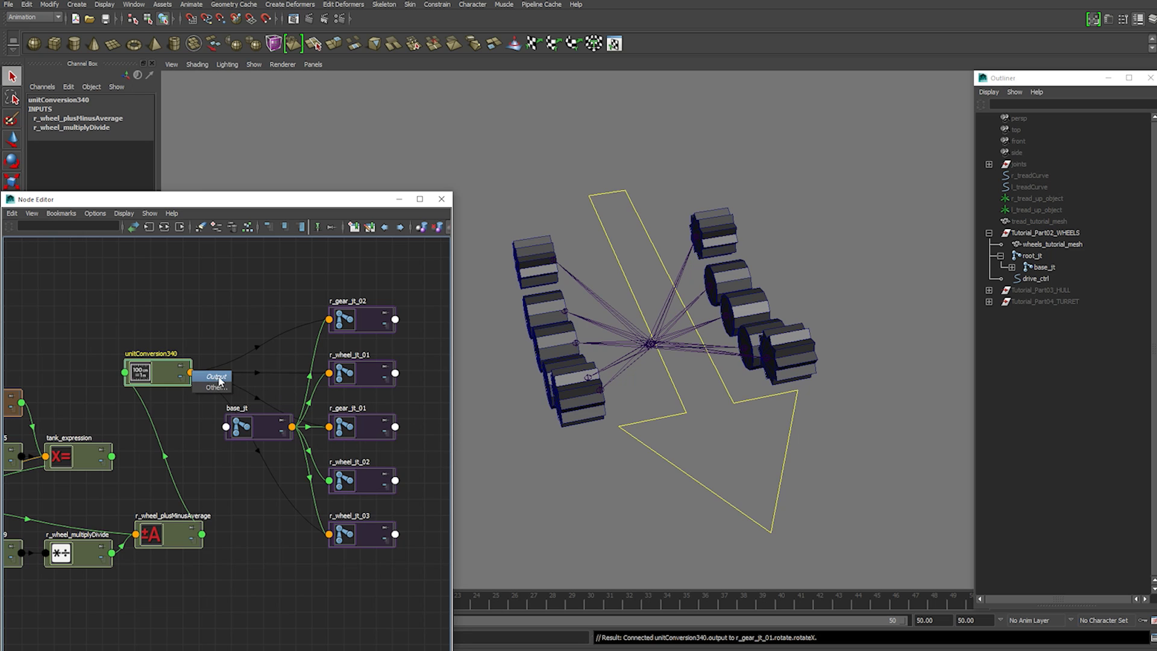
{"action": "left_click", "coordinate": [218, 379]}
{"action": "left_click", "coordinate": [329, 480]}
{"action": "mouse_move", "coordinate": [380, 508]}
{"action": "left_click", "coordinate": [445, 509]}
Try moving and rotating drive_ctrl to test the wheels on both sides of the tank, and undo the changes
{"action": "left_click", "coordinate": [723, 499]}
{"action": "left_click_drag", "start_coordinate": [703, 536], "coordinate": [736, 517], "text": "alt"}
{"action": "key", "text": "w"}
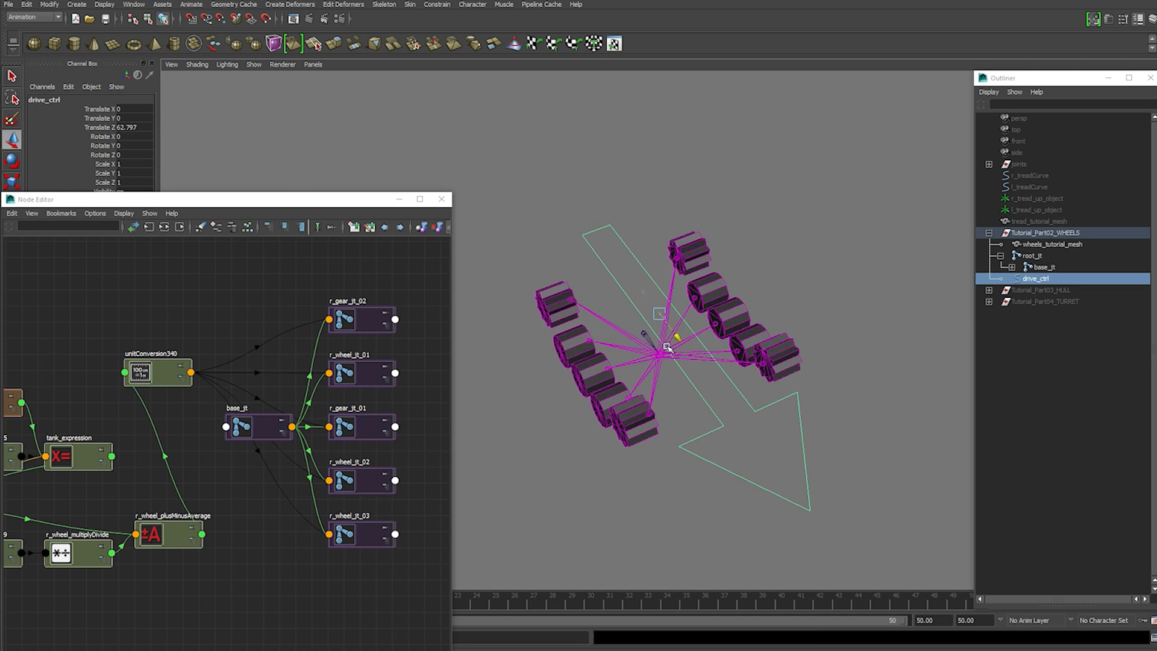
{"action": "left_click_drag", "start_coordinate": [667, 348], "coordinate": [639, 322]}
{"action": "key", "text": "e"}
{"action": "key", "text": "ctrl+z"}
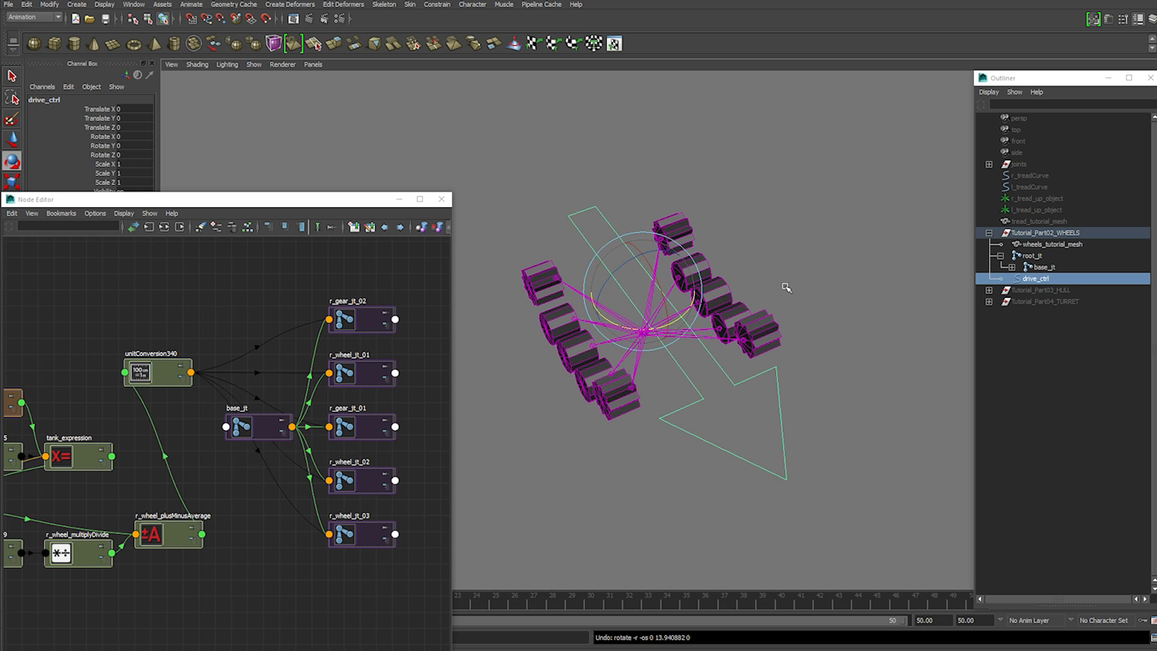
Move wheels_tutorial_mesh, root_jt and drive_ctrl out of the Tutorial_Part02_WHEELS group to the top level and delete the emptied group
{"action": "left_click", "coordinate": [786, 287]}
{"action": "left_click_drag", "start_coordinate": [775, 310], "coordinate": [748, 372], "text": "alt"}
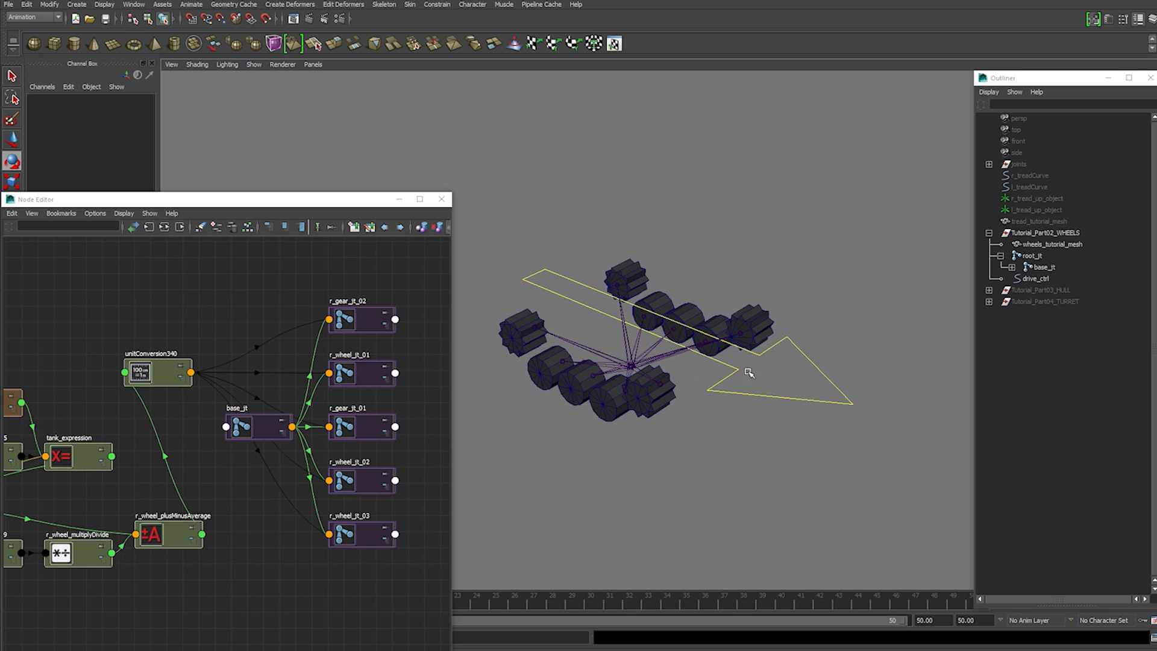
{"action": "left_click", "coordinate": [1034, 245]}
{"action": "left_click", "coordinate": [1001, 256]}
{"action": "left_click", "coordinate": [1035, 267], "text": "shift"}
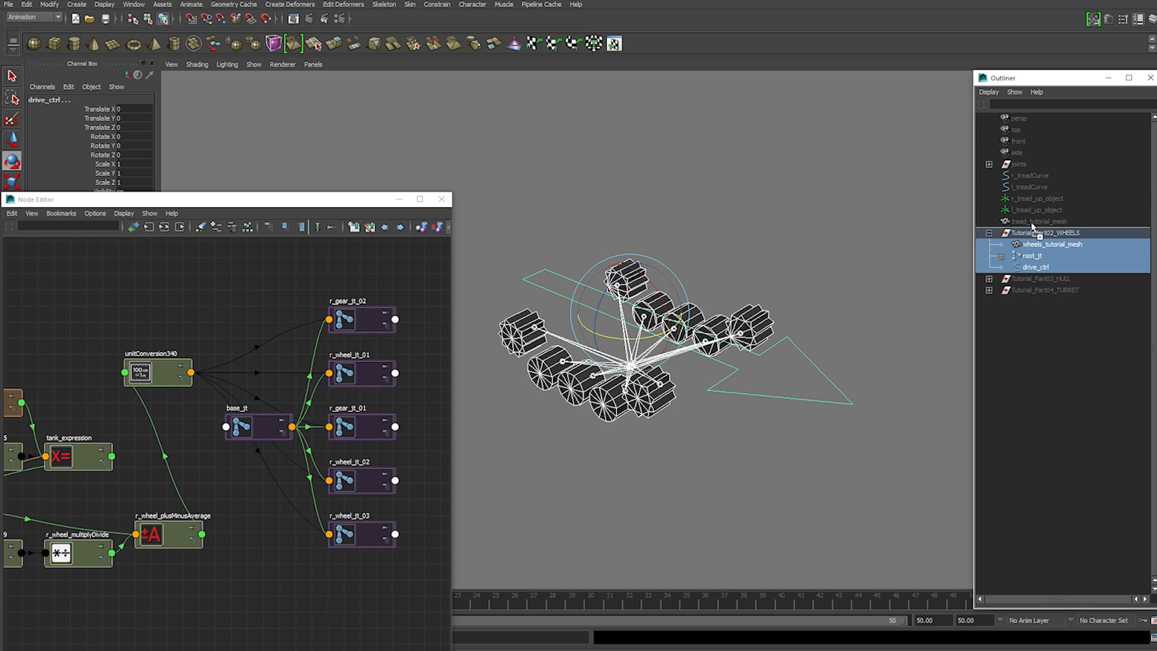
{"action": "middle_click_drag", "start_coordinate": [1033, 228], "coordinate": [1024, 167]}
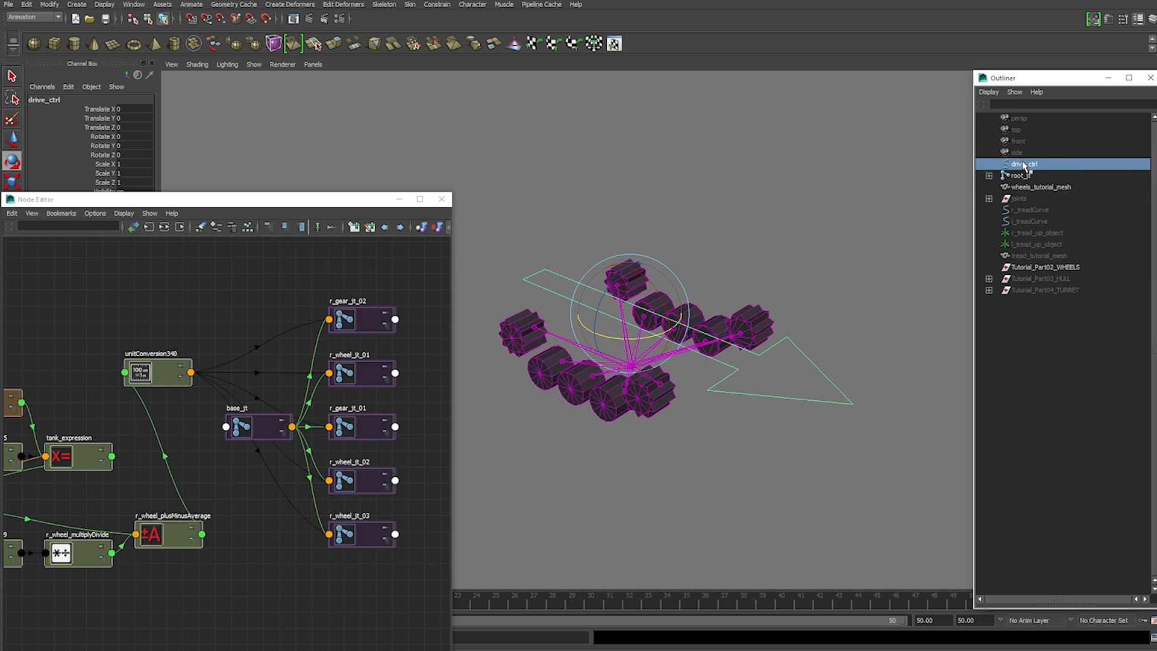
{"action": "left_click", "coordinate": [1034, 267]}
{"action": "key", "text": "Delete"}
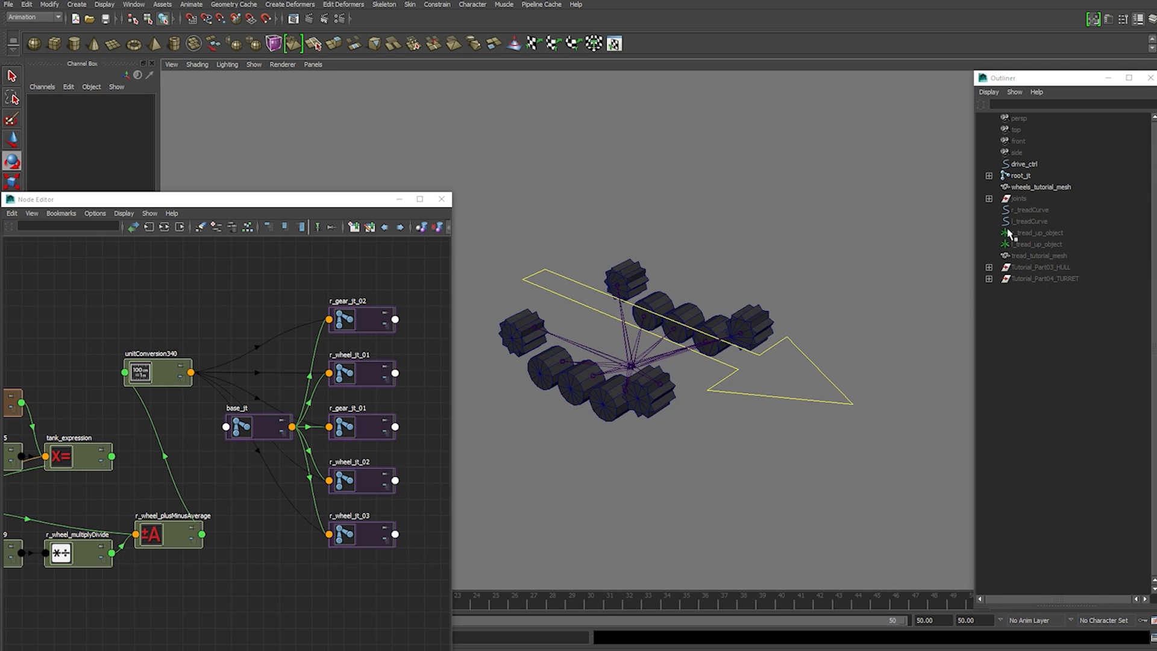
Parent all left and right tread joints from the joints group under root_jt and collapse the root_jt hierarchy
{"action": "left_click", "coordinate": [989, 199]}
{"action": "left_click", "coordinate": [1036, 212]}
{"action": "scroll", "coordinate": [1058, 392], "scroll_direction": "down", "scroll_amount": 4}
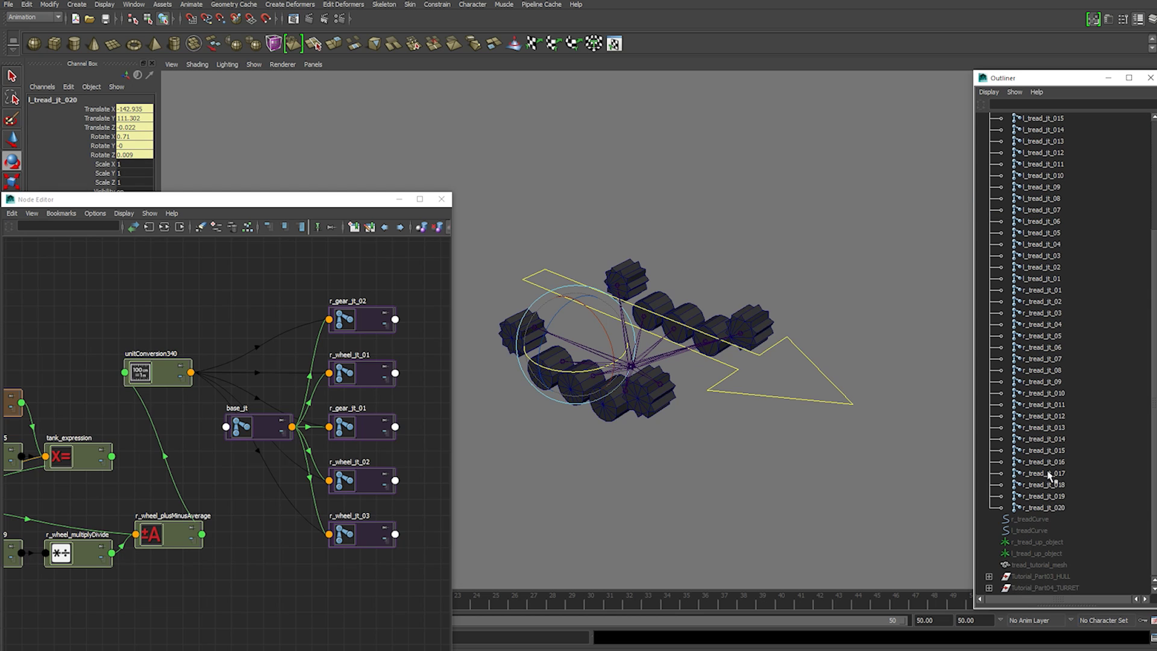
{"action": "left_click", "coordinate": [1047, 510], "text": "shift"}
{"action": "scroll", "coordinate": [1024, 301], "scroll_direction": "up", "scroll_amount": 5}
{"action": "left_click", "coordinate": [1001, 187]}
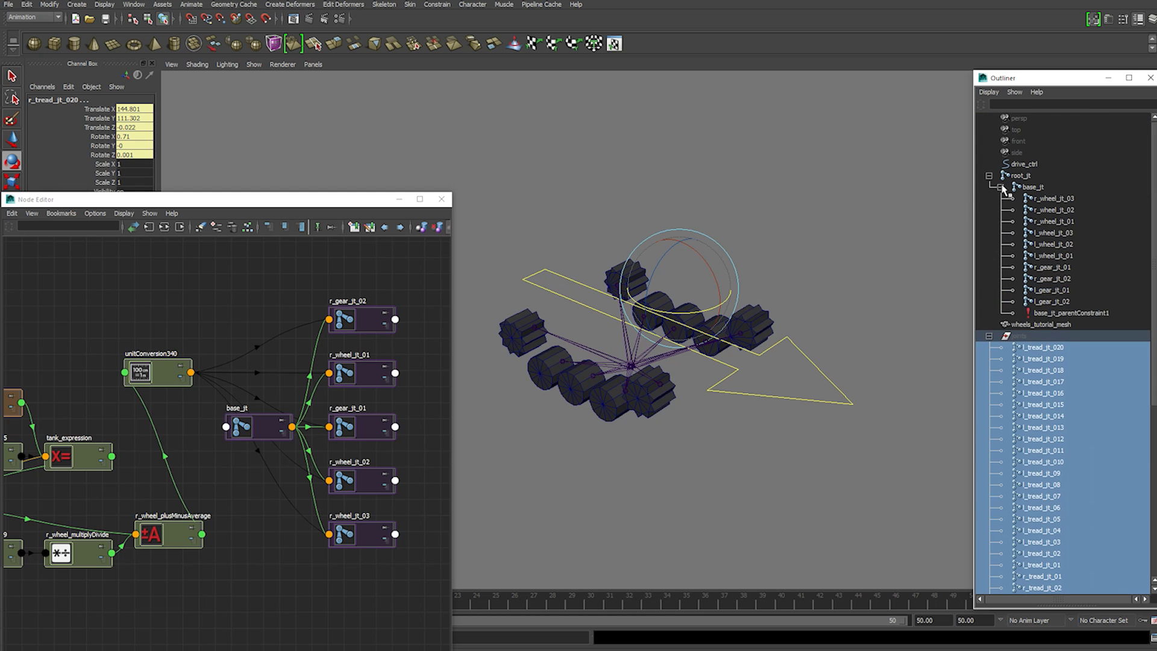
{"action": "middle_click_drag", "start_coordinate": [1055, 341], "coordinate": [1023, 176]}
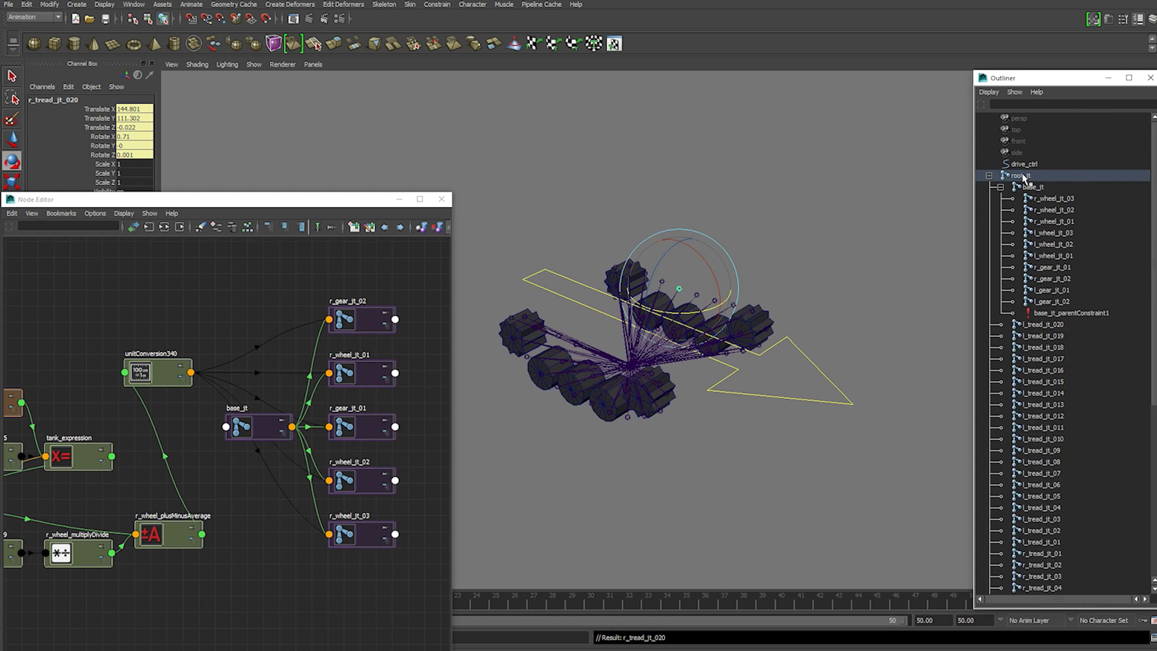
{"action": "left_click", "coordinate": [1001, 188]}
{"action": "left_click", "coordinate": [989, 175]}
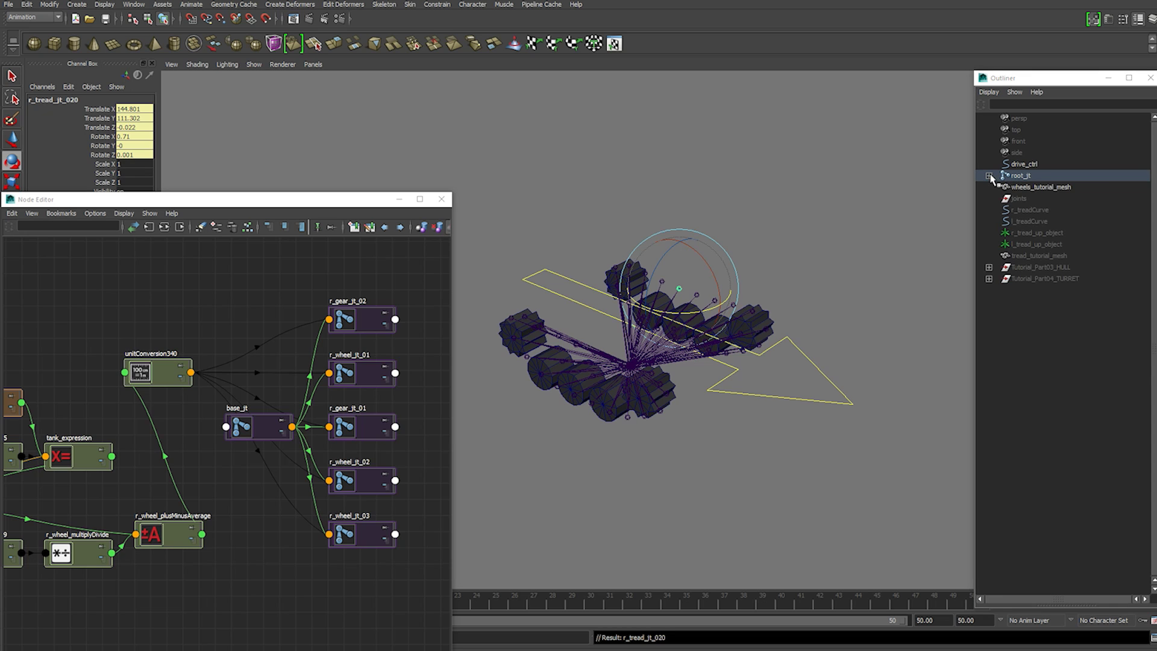
Parent r_treadCurve, l_treadCurve, r_tread_up_object and l_tread_up_object under drive_ctrl
{"action": "left_click", "coordinate": [1030, 211]}
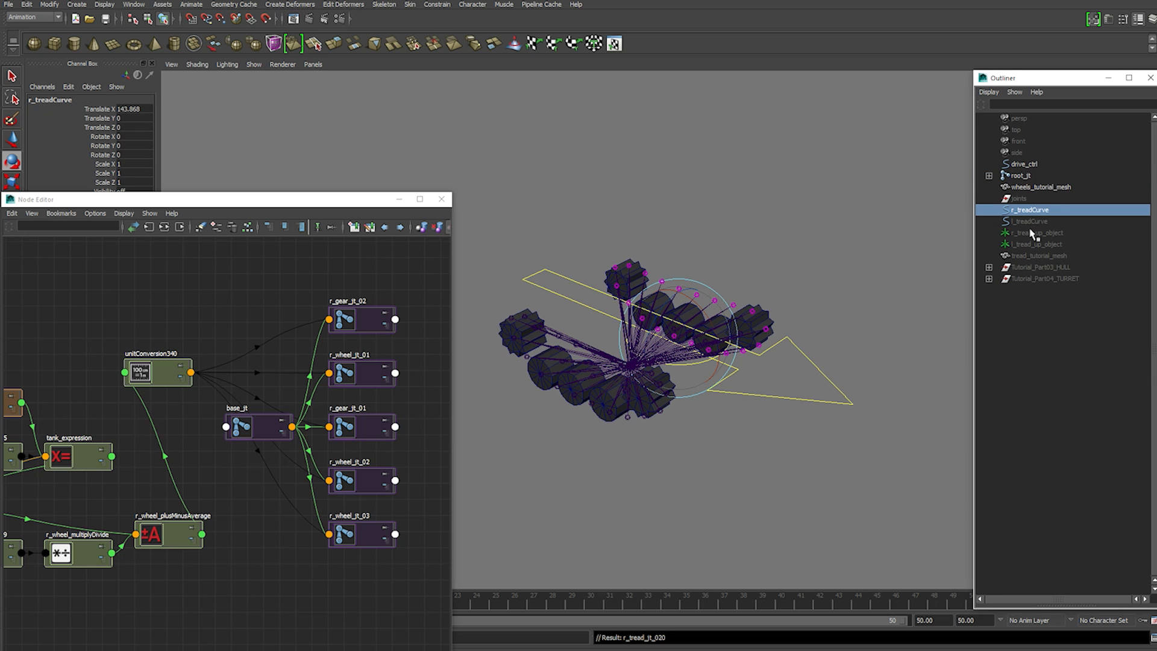
{"action": "left_click_drag", "start_coordinate": [1032, 214], "coordinate": [1030, 249]}
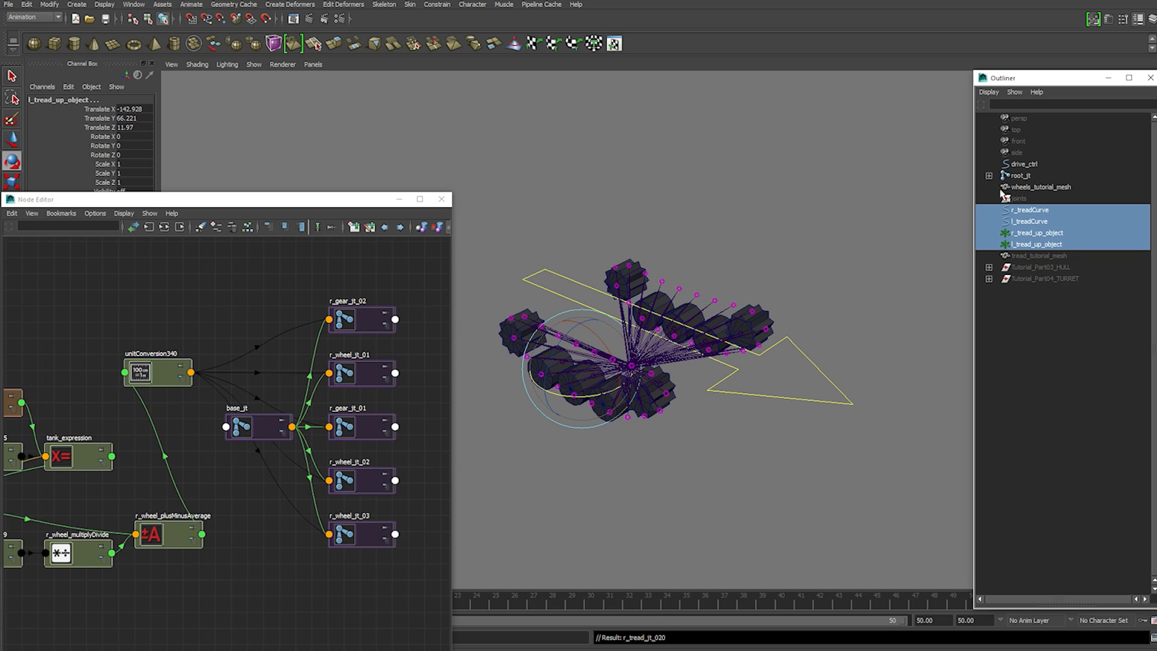
{"action": "middle_click_drag", "start_coordinate": [1034, 214], "coordinate": [1026, 169]}
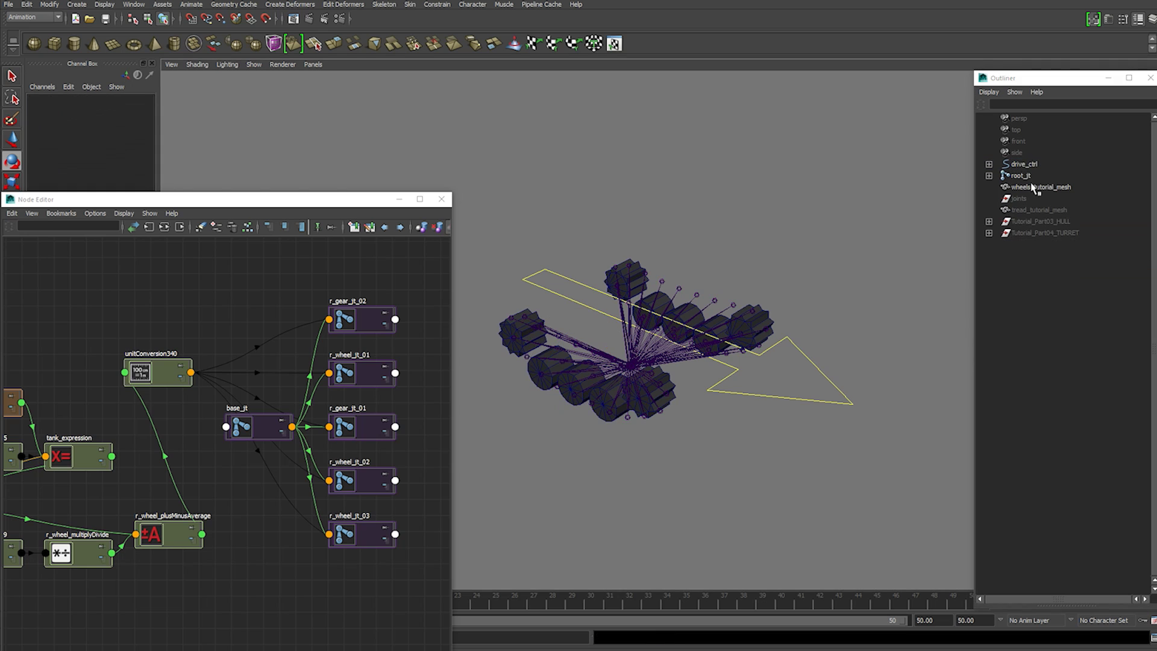
Delete the emptied joints group and show the hidden tread_tutorial_mesh
{"action": "left_click", "coordinate": [1025, 199]}
{"action": "key", "text": "Delete"}
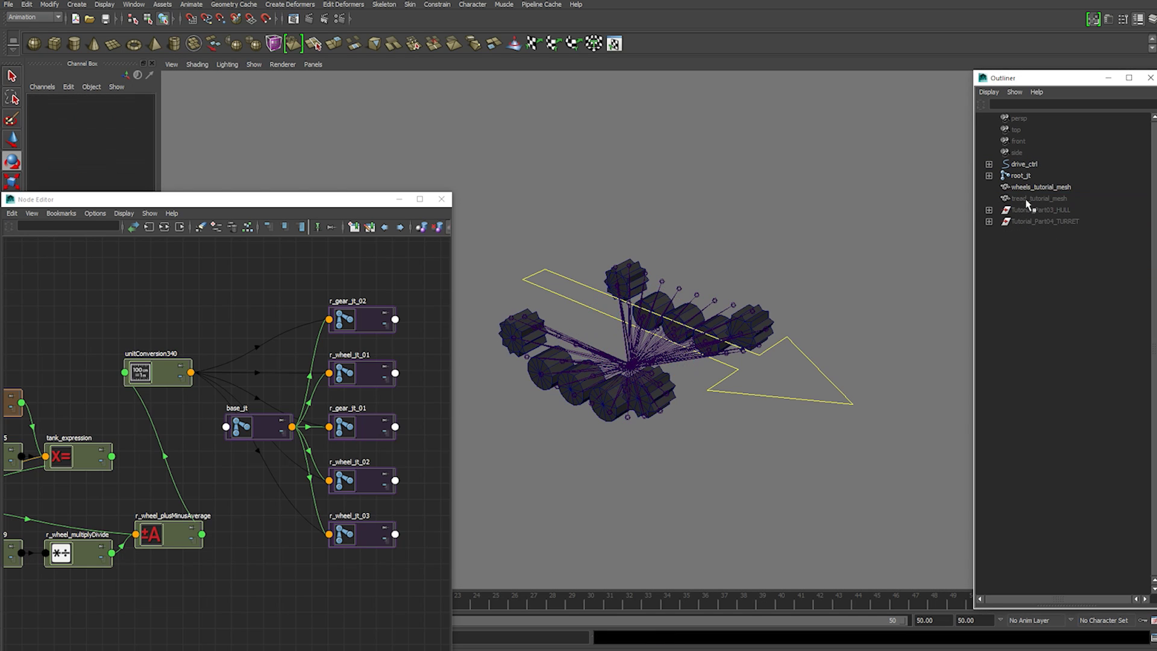
{"action": "left_click", "coordinate": [1027, 203]}
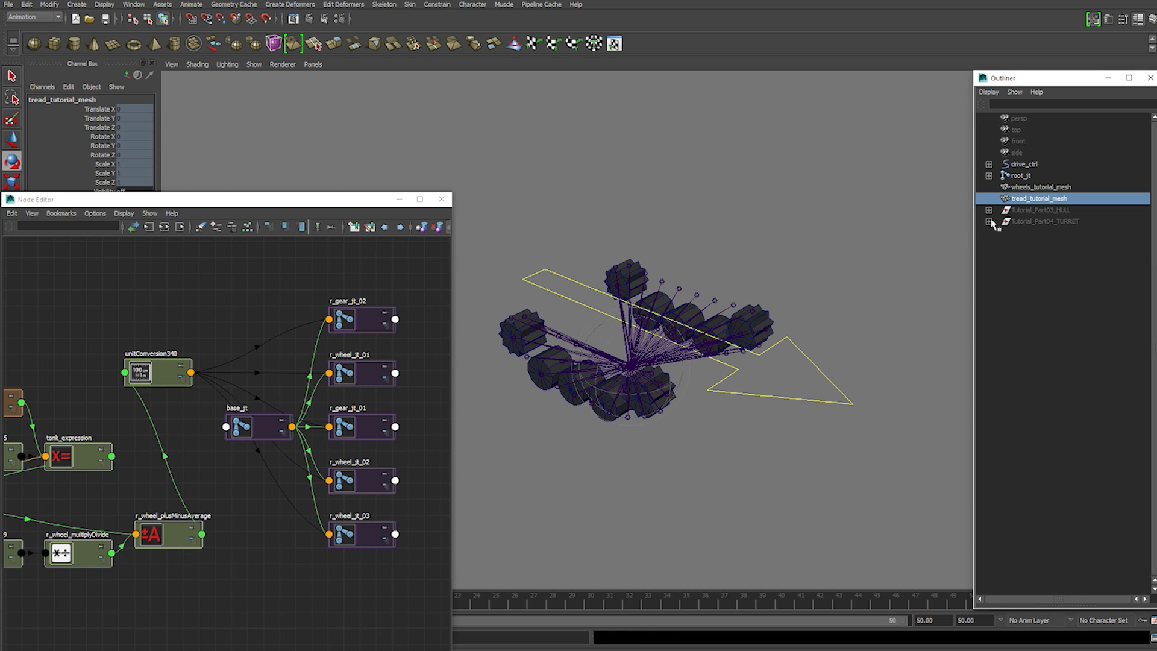
{"action": "key", "text": "shift+h"}
Try moving drive_ctrl to test how the tread mesh follows the combined rig
{"action": "left_click", "coordinate": [861, 258]}
{"action": "scroll", "coordinate": [776, 296], "scroll_direction": "up", "scroll_amount": 2}
{"action": "left_click", "coordinate": [822, 396]}
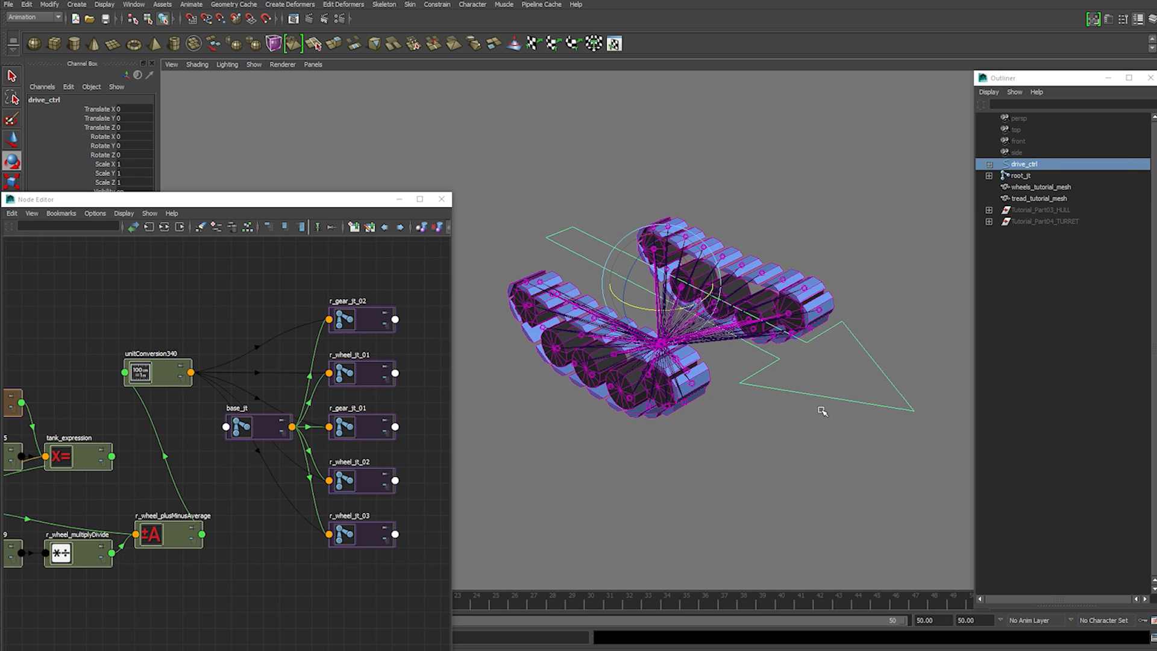
{"action": "scroll", "coordinate": [821, 408], "scroll_direction": "down", "scroll_amount": 2}
{"action": "left_click_drag", "start_coordinate": [793, 376], "coordinate": [818, 381], "text": "alt"}
{"action": "middle_click_drag", "start_coordinate": [793, 335], "coordinate": [755, 351], "text": "alt"}
{"action": "key", "text": "w"}
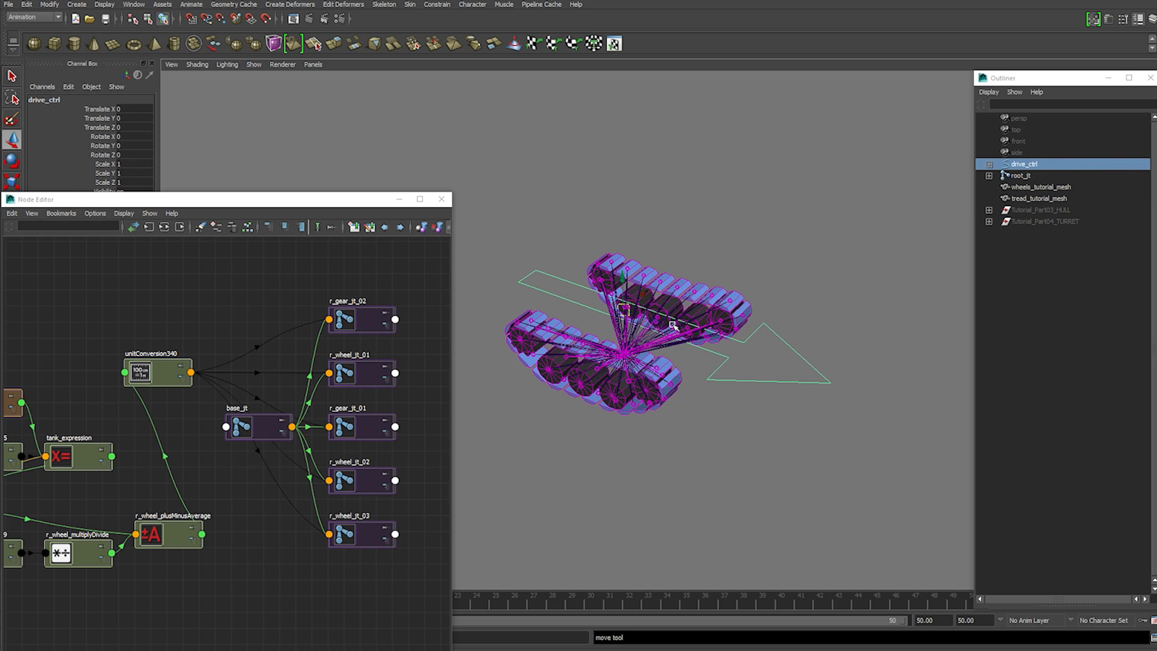
{"action": "left_click_drag", "start_coordinate": [665, 327], "coordinate": [687, 342]}
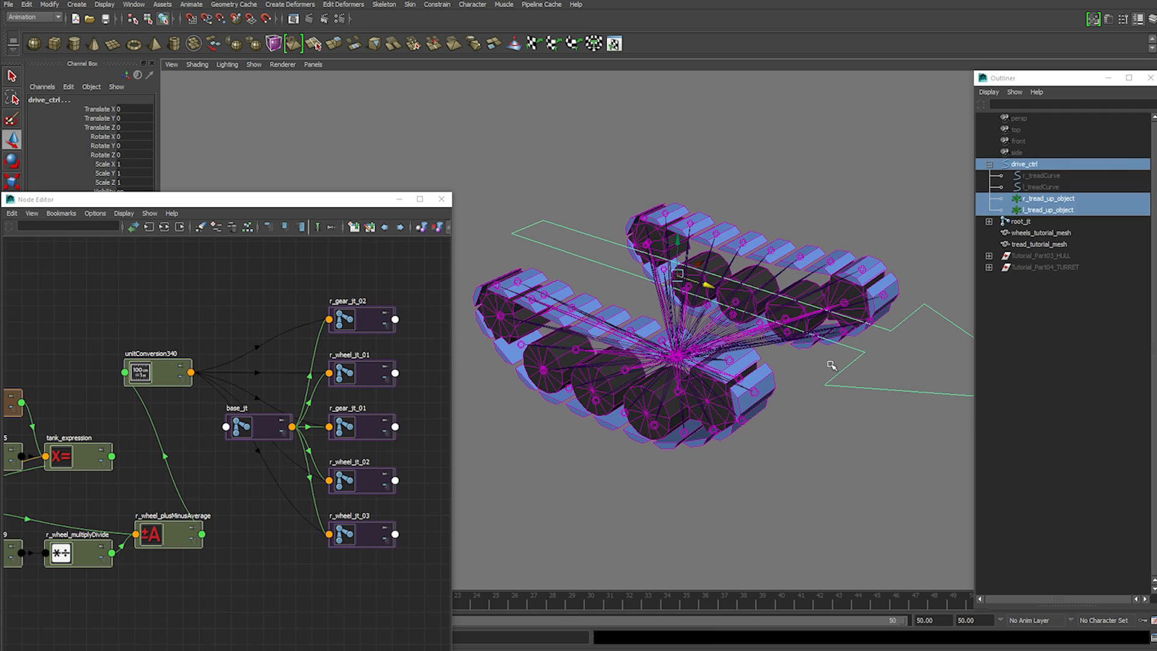
Graph drive_ctrl's input and output connections, add r_tread_up_object and l_tread_up_object to the node graph, and arrange them together
{"action": "left_click_drag", "start_coordinate": [829, 362], "coordinate": [846, 415]}
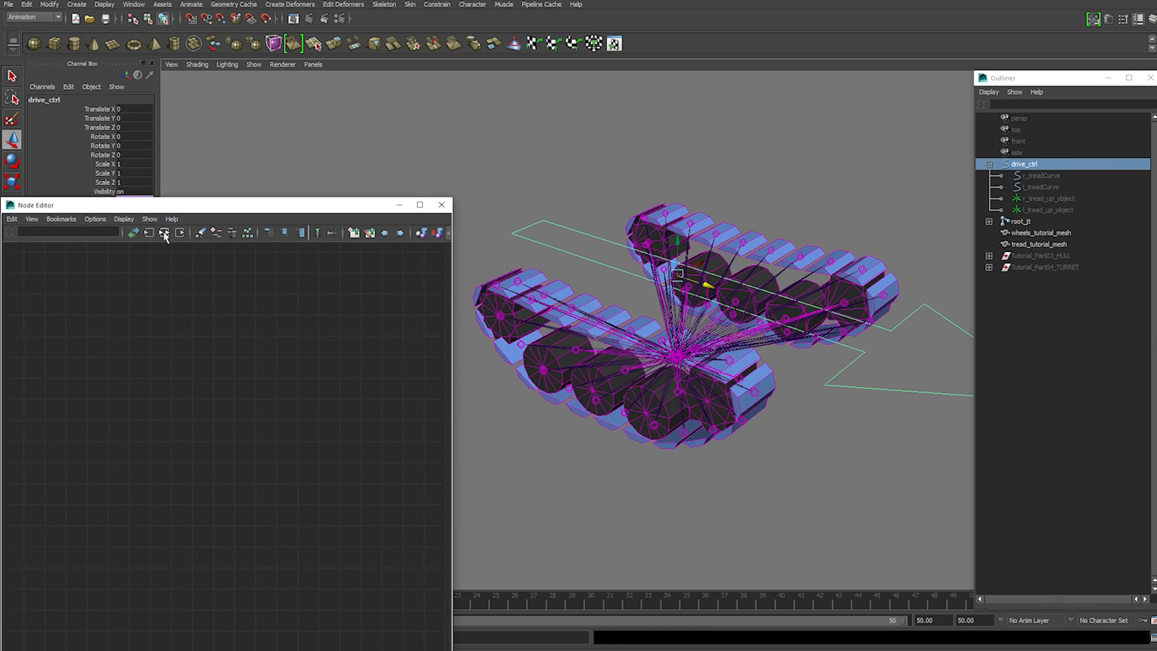
{"action": "left_click", "coordinate": [162, 233]}
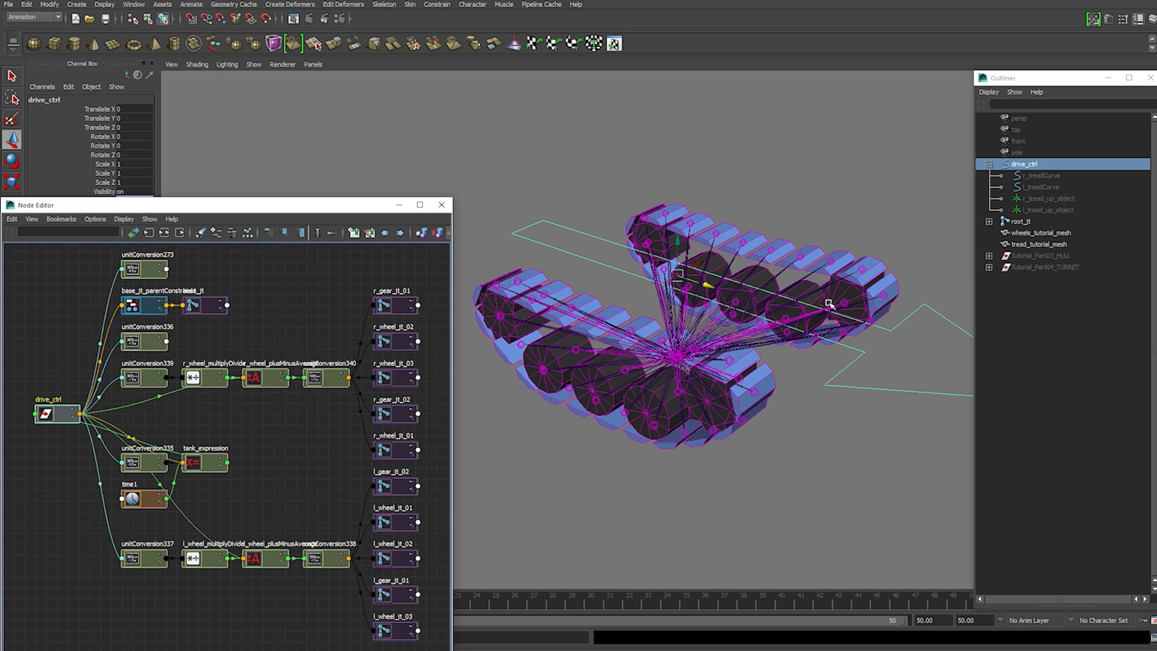
{"action": "left_click", "coordinate": [1054, 197]}
{"action": "left_click", "coordinate": [1052, 210], "text": "shift"}
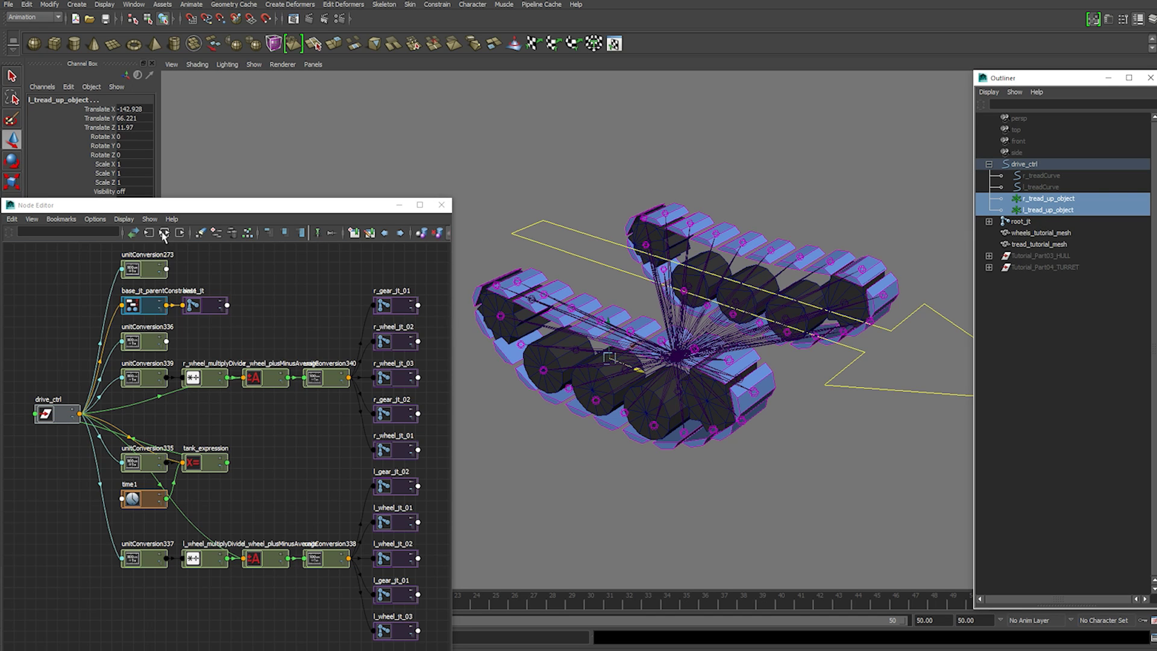
{"action": "left_click", "coordinate": [216, 232]}
{"action": "left_click", "coordinate": [290, 319]}
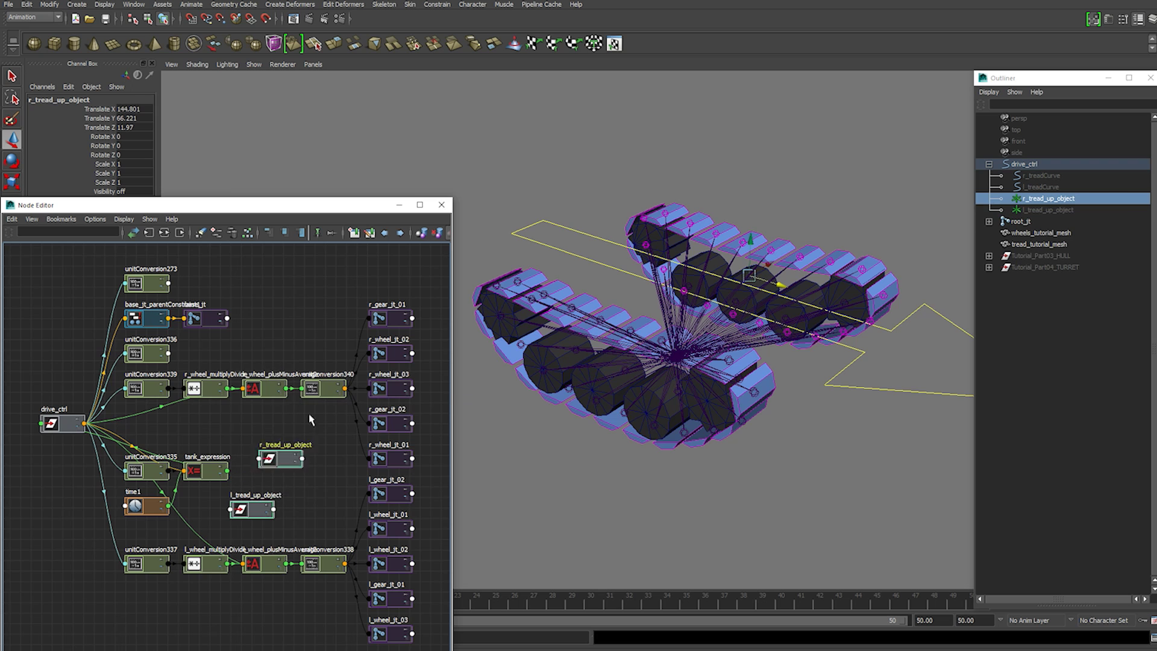
{"action": "left_click_drag", "start_coordinate": [256, 509], "coordinate": [296, 347]}
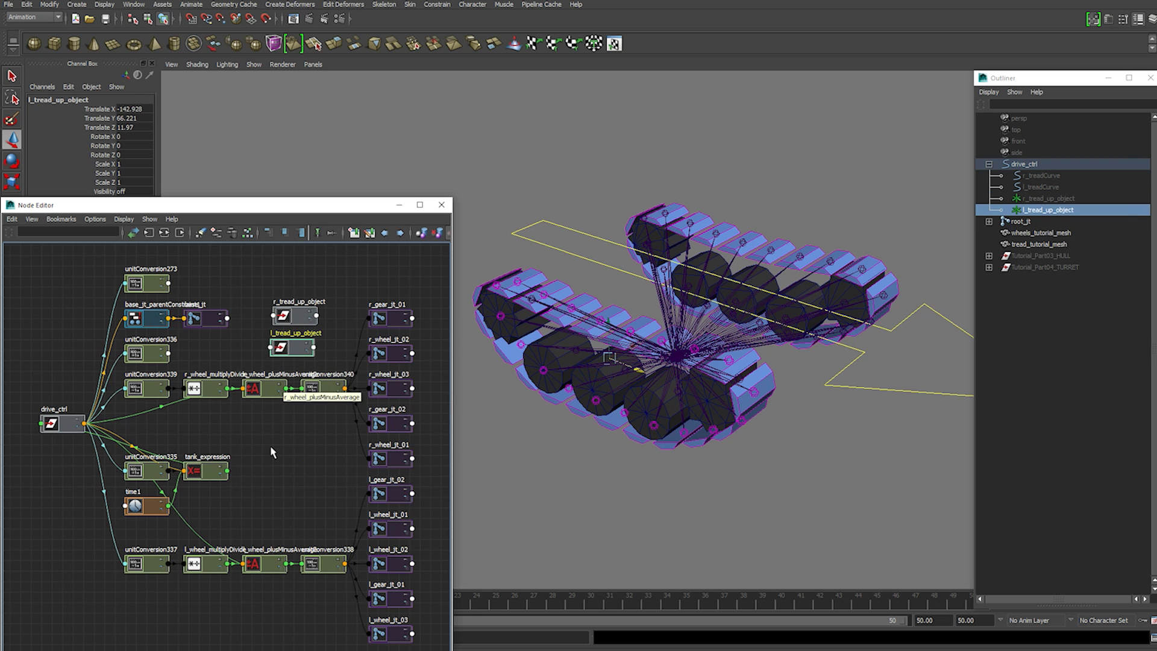
Create a Multiply Divide utility node in the node graph
{"action": "right_click", "coordinate": [271, 448]}
{"action": "left_click", "coordinate": [272, 421]}
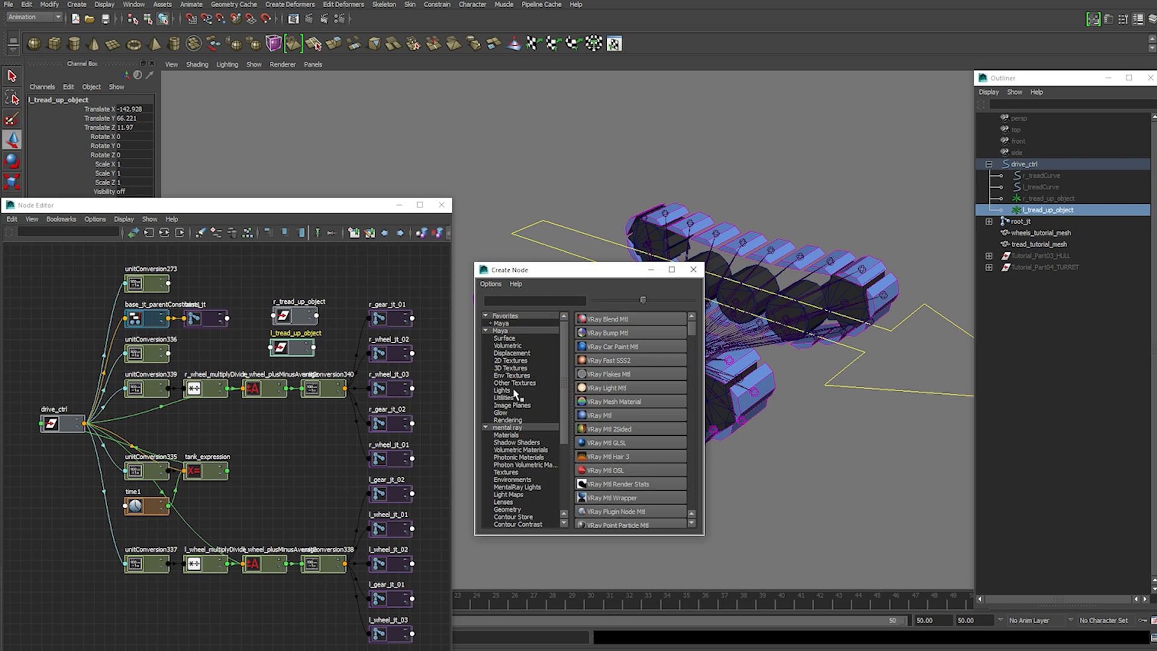
{"action": "left_click", "coordinate": [534, 396]}
{"action": "left_click_drag", "start_coordinate": [692, 340], "coordinate": [693, 426]}
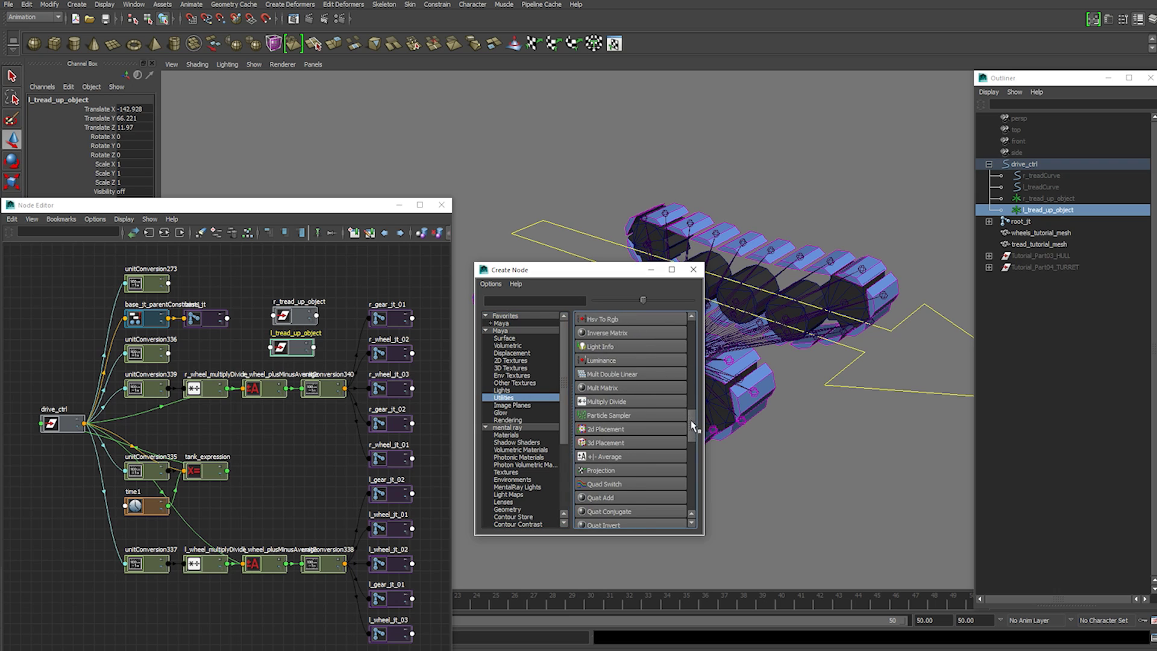
{"action": "left_click", "coordinate": [620, 401]}
{"action": "left_click", "coordinate": [692, 269]}
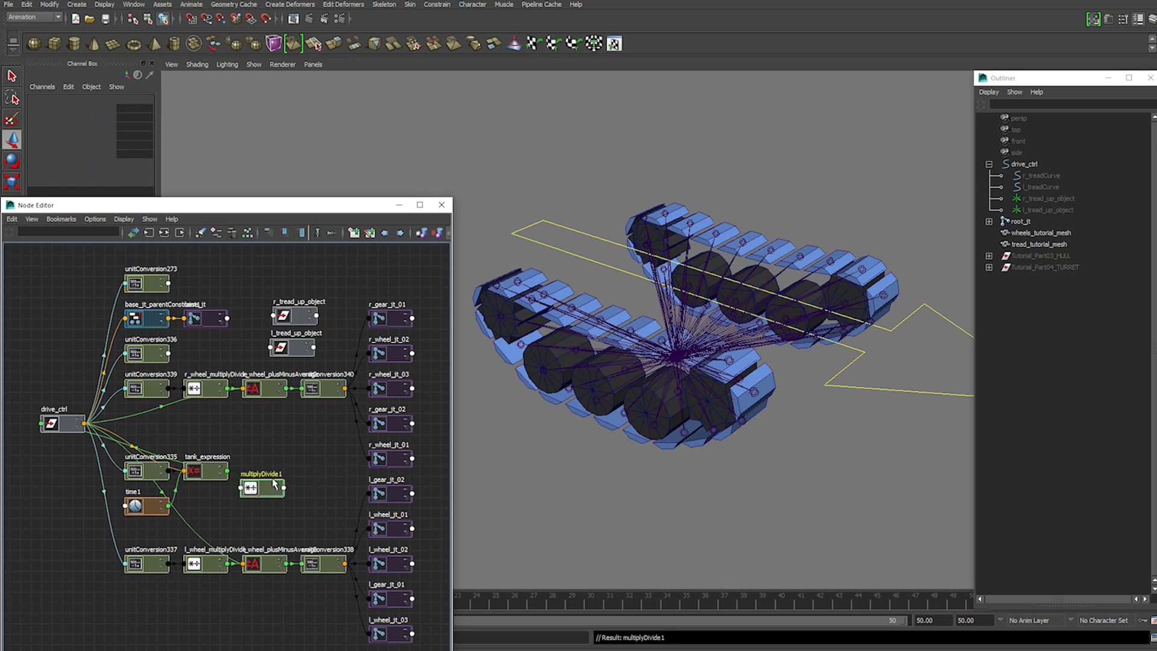
Place the new multiply divide node in free space and rename it l_tread_multiplyDivide
{"action": "left_click_drag", "start_coordinate": [274, 483], "coordinate": [299, 441]}
{"action": "double_click", "coordinate": [285, 429]}
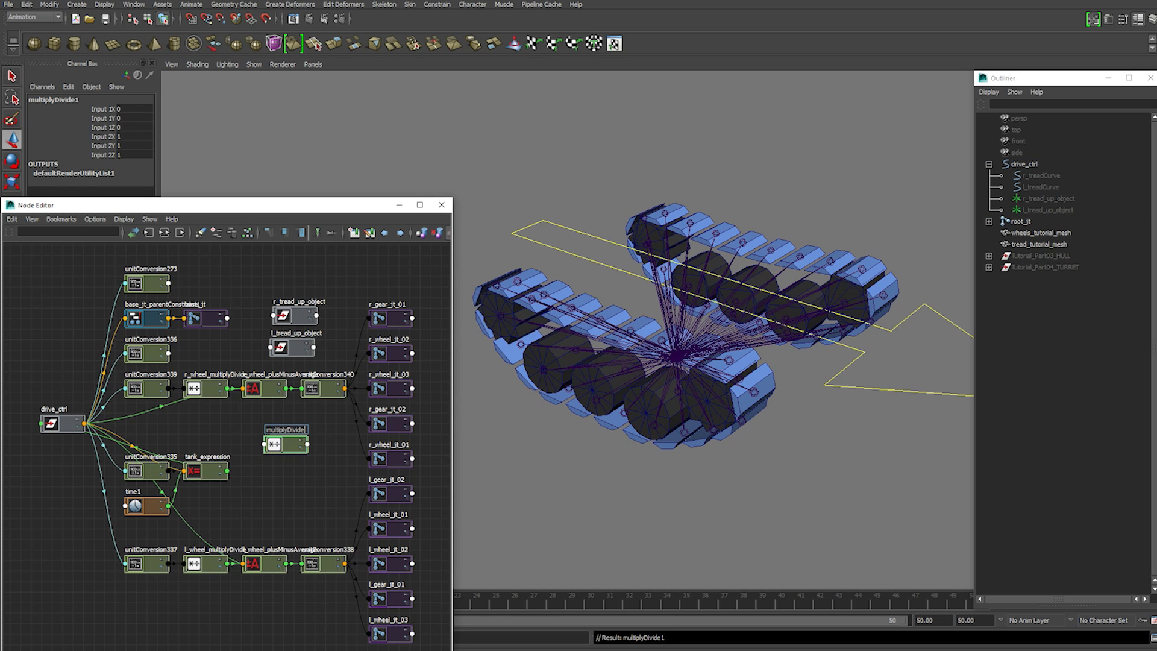
{"action": "type", "text": "l_tread_multipl"}
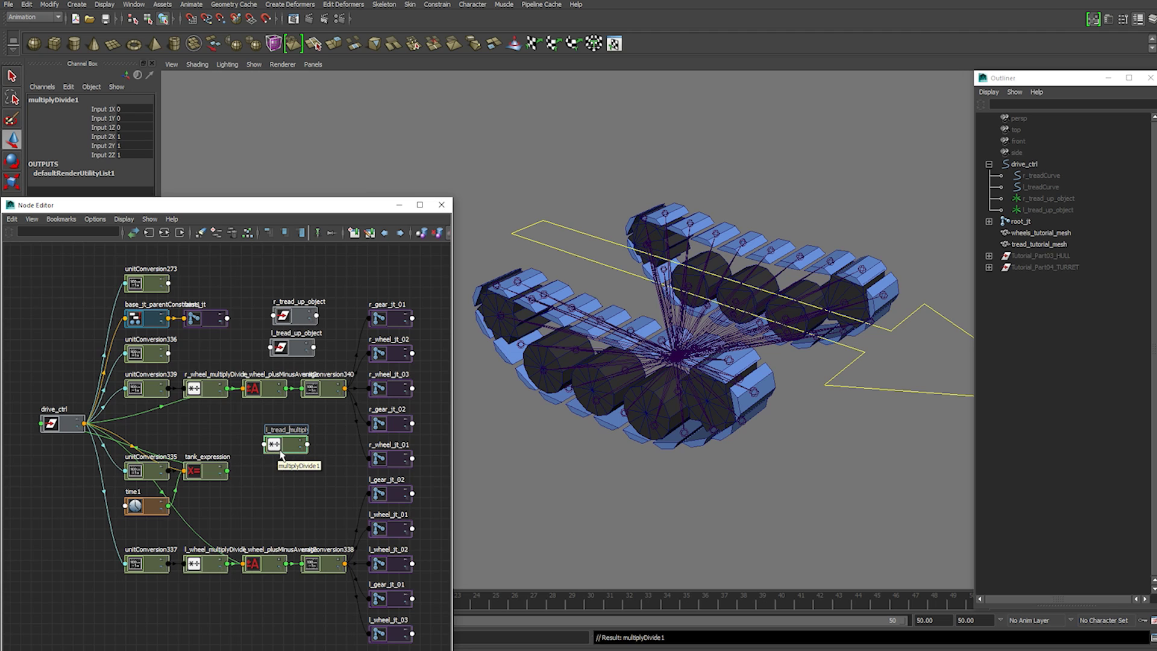
{"action": "key", "text": "Return"}
Open l_tread_multiplyDivide's attributes, run print 4.25213346111 * 360.0 as Python in the Script Editor, and copy the result
{"action": "left_click_drag", "start_coordinate": [285, 444], "coordinate": [281, 433]}
{"action": "double_click", "coordinate": [281, 433]}
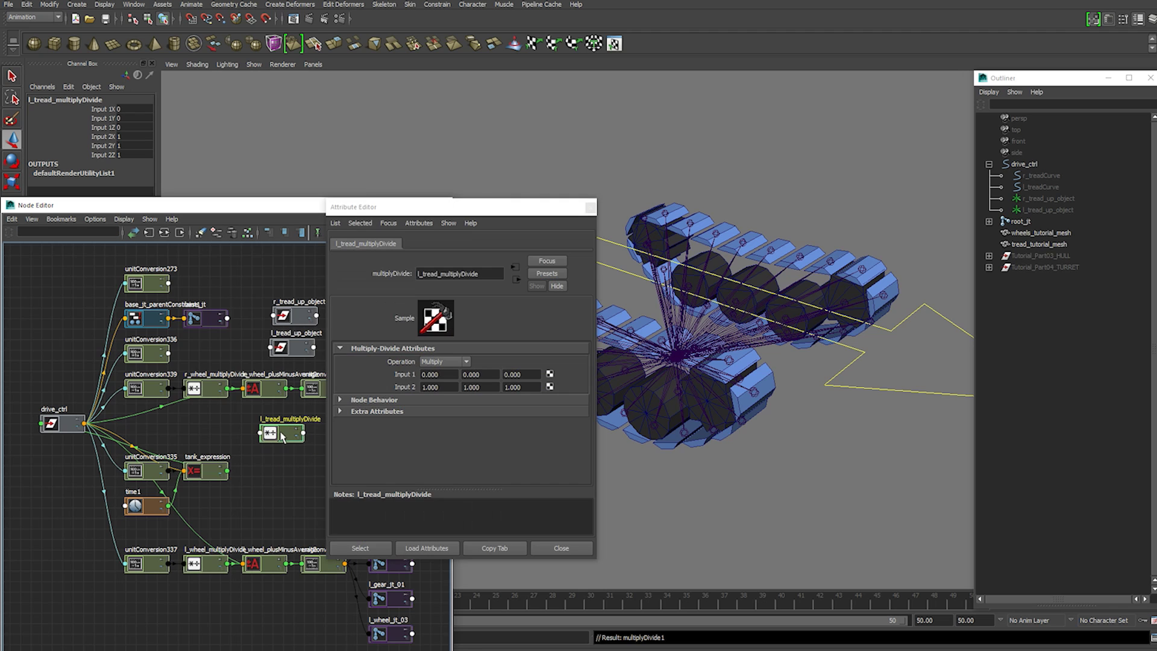
{"action": "left_click", "coordinate": [1151, 637]}
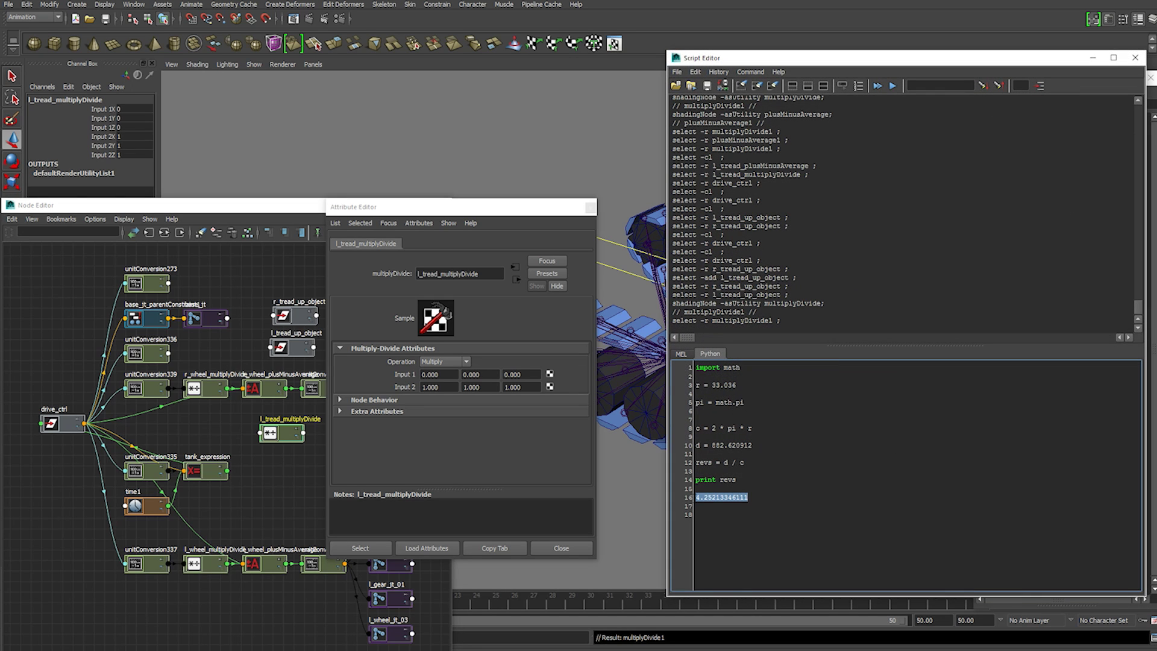
{"action": "left_click", "coordinate": [765, 499]}
{"action": "key", "text": "ctrl+Return"}
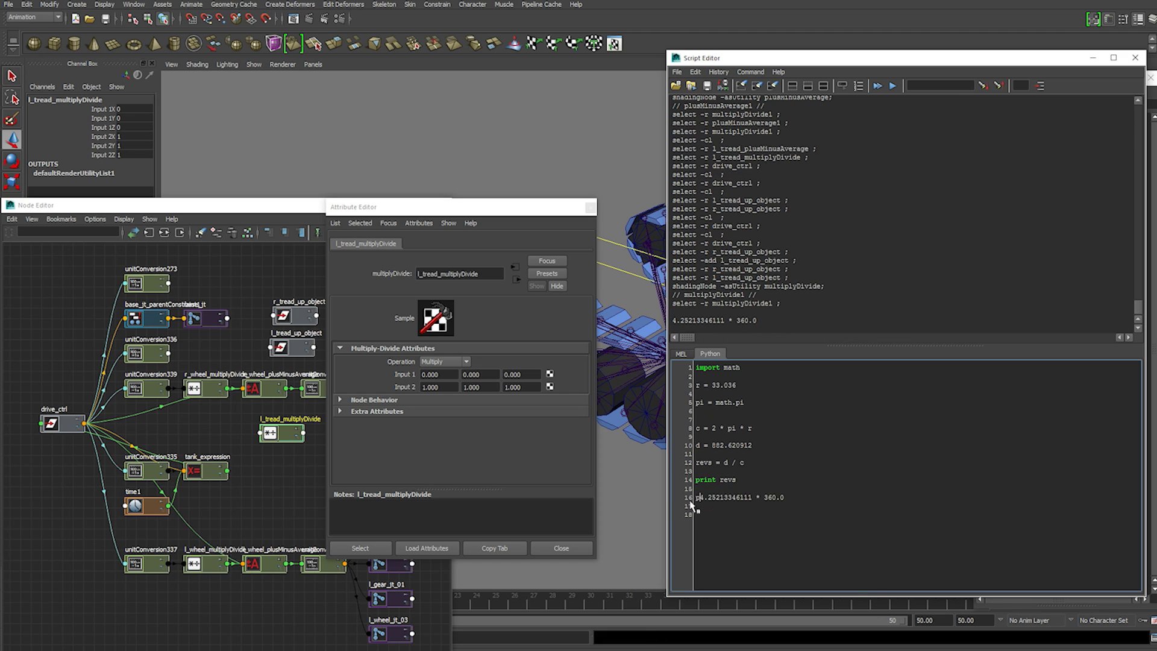
{"action": "key", "text": "Home"}
{"action": "type", "text": "print"}
{"action": "left_click_drag", "start_coordinate": [810, 498], "coordinate": [662, 499]}
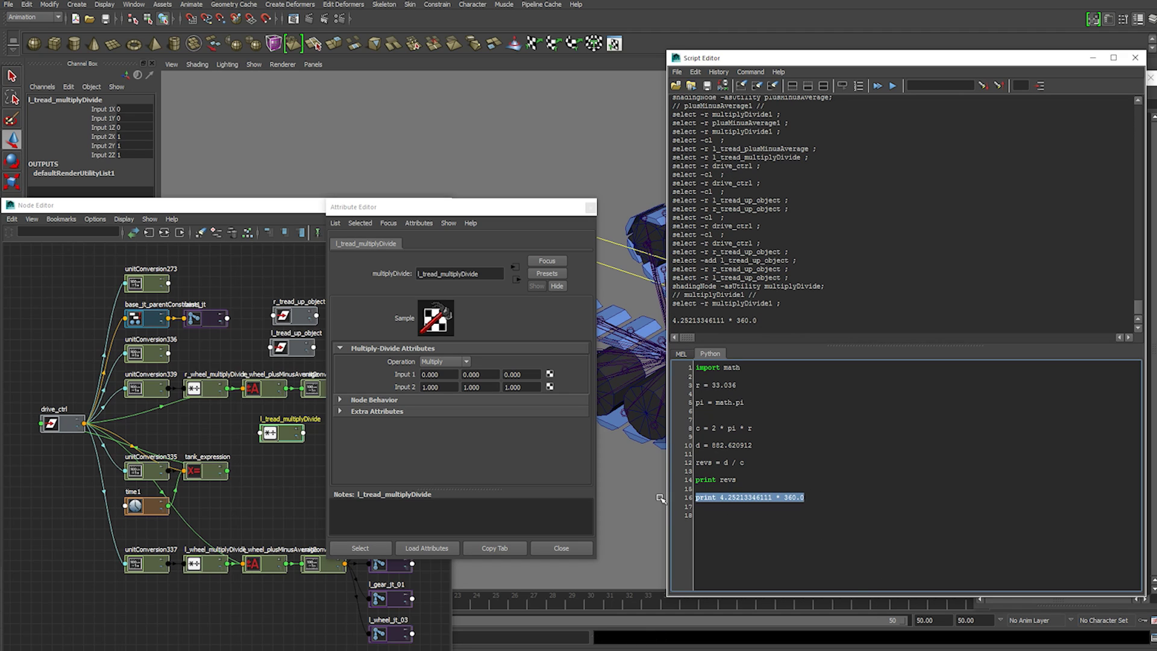
{"action": "key", "text": "ctrl+Return"}
{"action": "left_click_drag", "start_coordinate": [718, 320], "coordinate": [671, 320]}
{"action": "key", "text": "ctrl+c"}
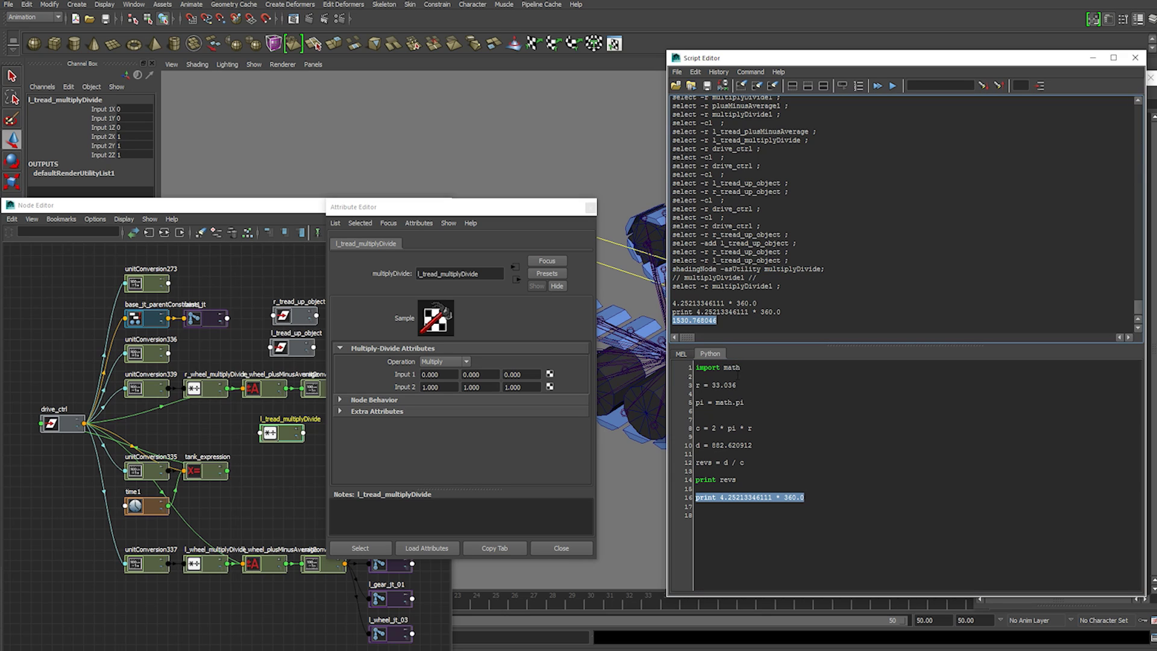
Set l_tread_multiplyDivide's Input 2 X to 1530.768046 and its operation to Divide, and close the editors
{"action": "double_click", "coordinate": [431, 387]}
{"action": "key", "text": "ctrl+v"}
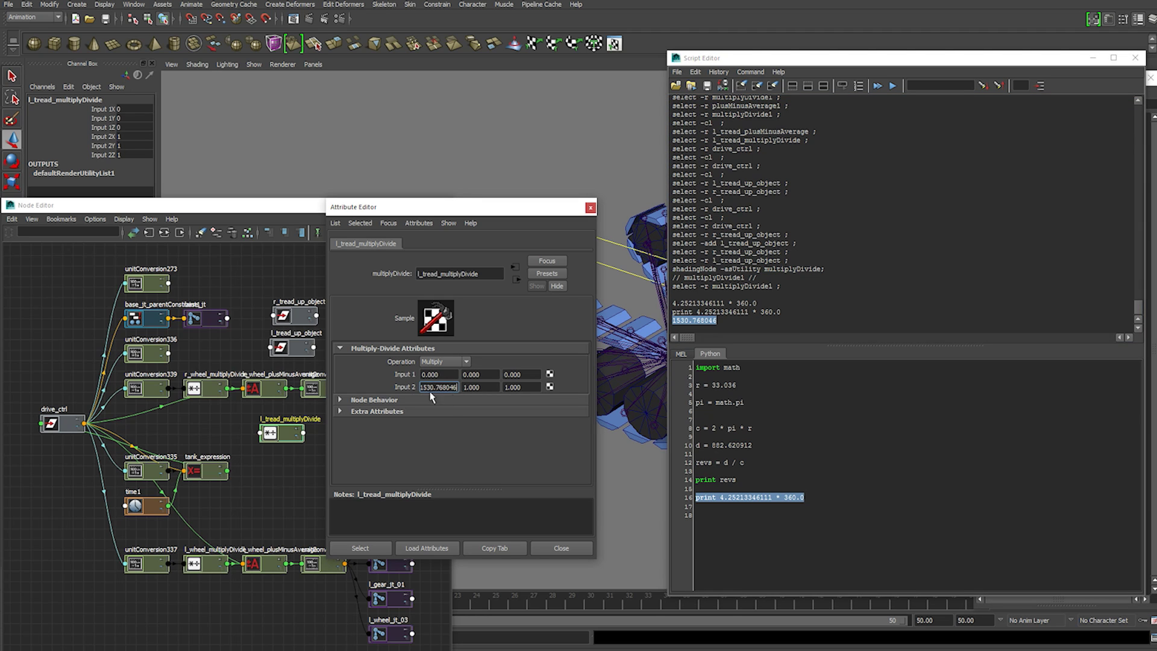
{"action": "key", "text": "Return"}
{"action": "left_click", "coordinate": [464, 363]}
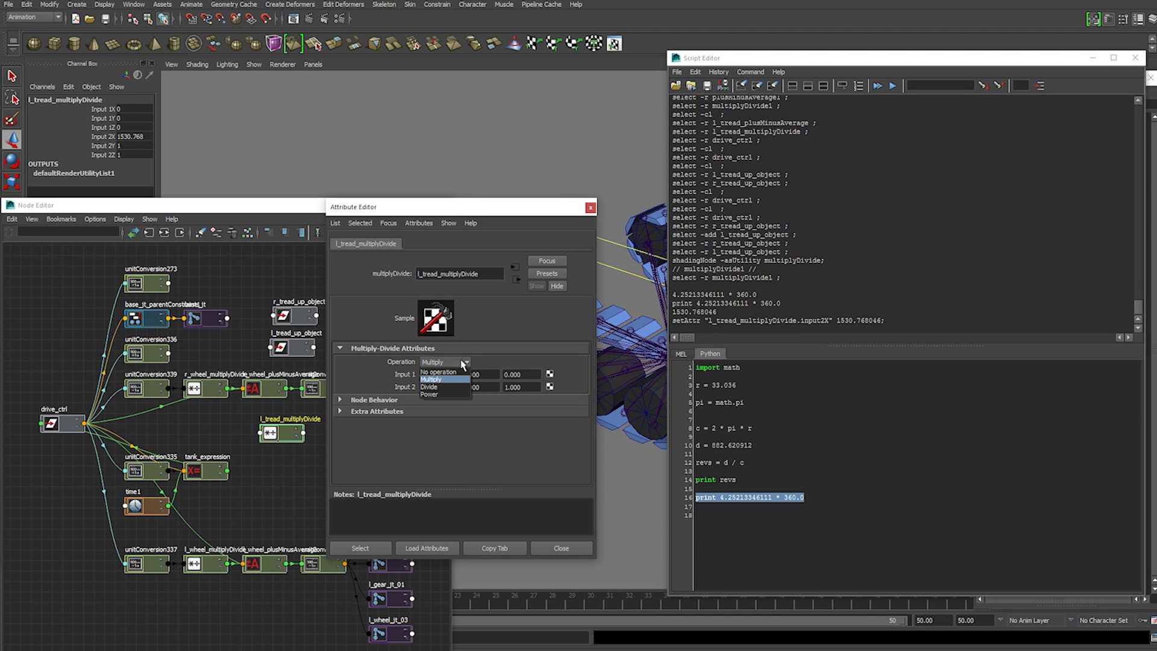
{"action": "left_click", "coordinate": [428, 391]}
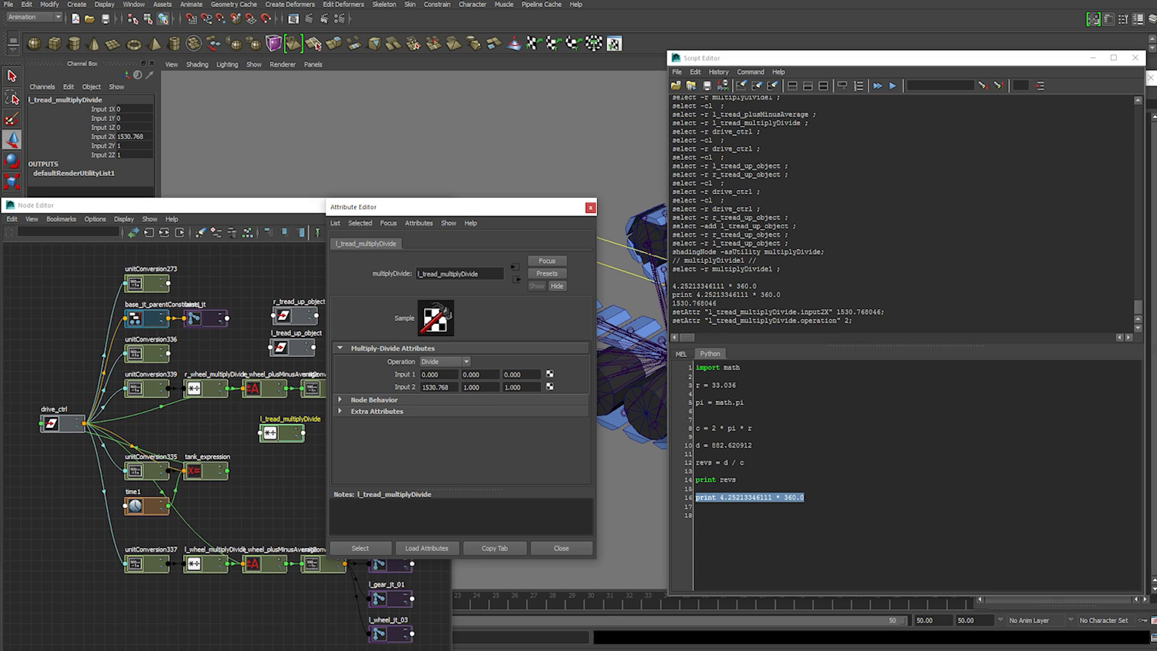
{"action": "left_click", "coordinate": [1135, 57]}
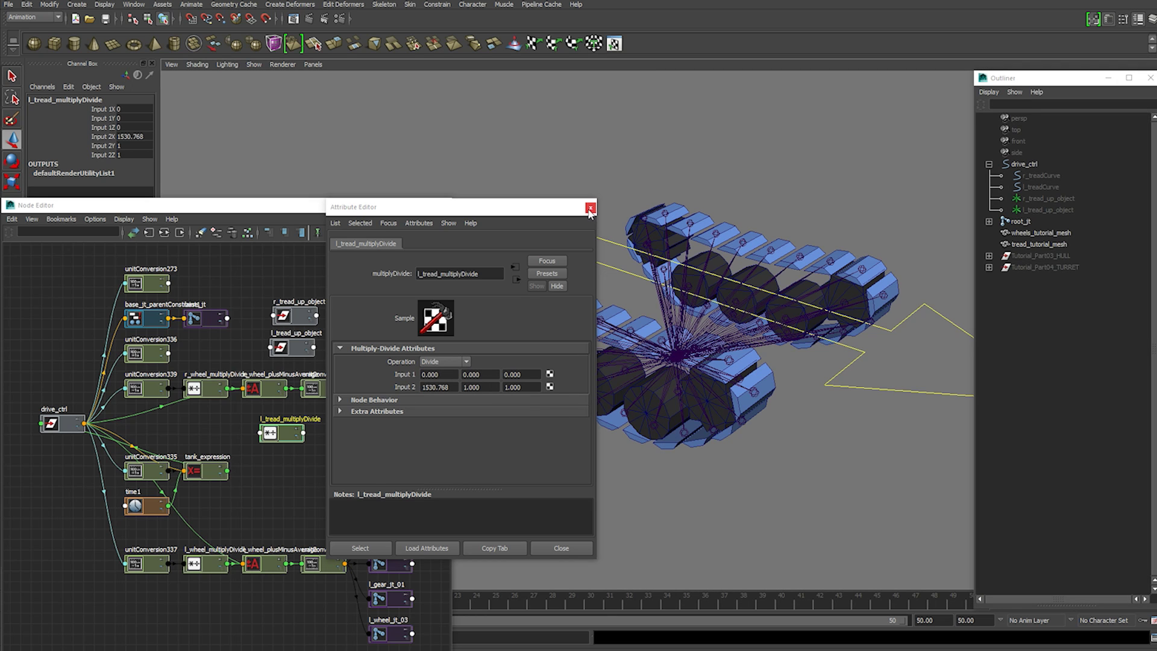
{"action": "left_click", "coordinate": [591, 207]}
Rearrange the tread and plusMinusAverage nodes and connect l_wheel_plusMinusAverage's Output 1D to l_tread_multiplyDivide's Input 1X
{"action": "left_click_drag", "start_coordinate": [283, 432], "coordinate": [303, 449]}
{"action": "left_click_drag", "start_coordinate": [262, 394], "coordinate": [263, 413]}
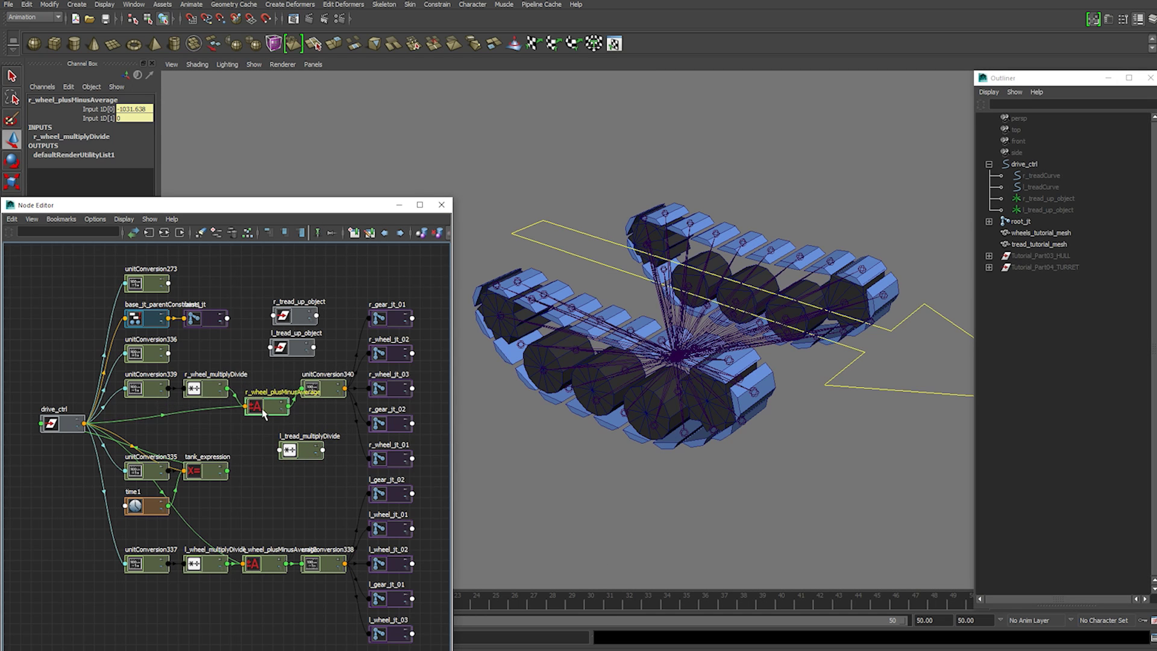
{"action": "left_click_drag", "start_coordinate": [266, 561], "coordinate": [263, 516]}
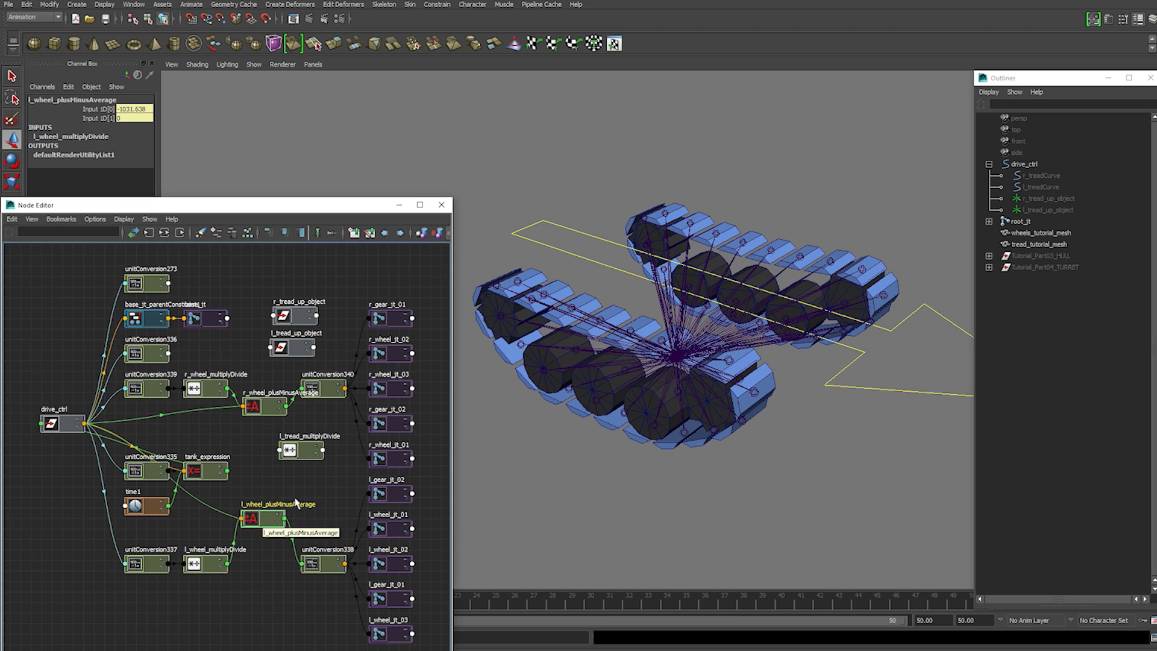
{"action": "left_click", "coordinate": [295, 517]}
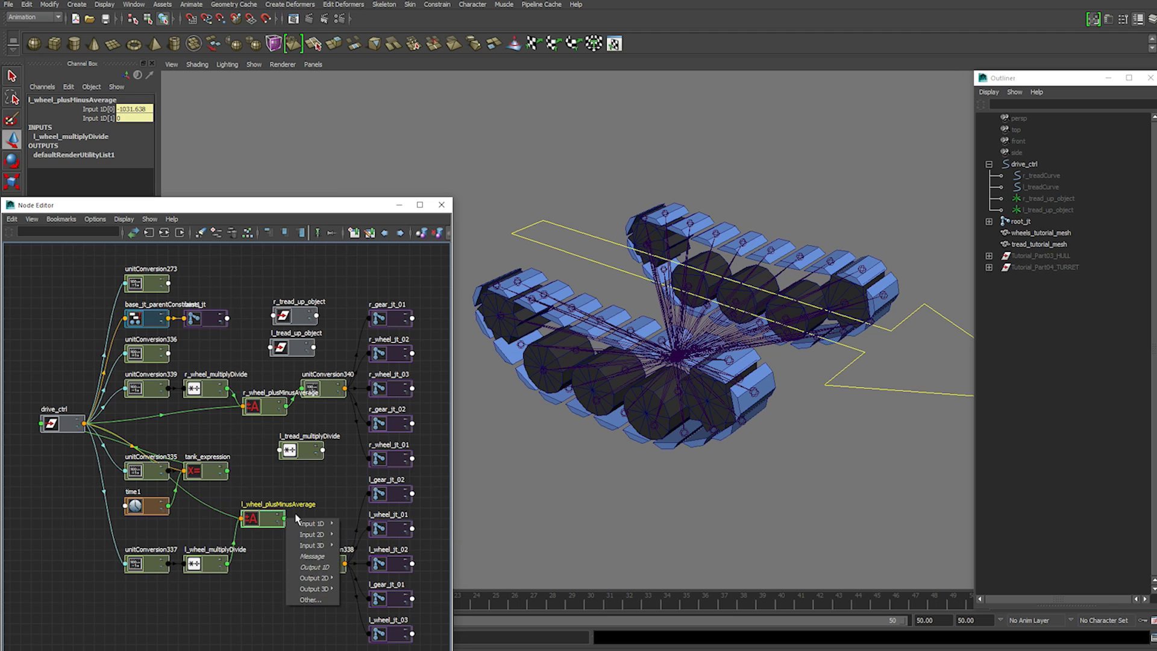
{"action": "left_click", "coordinate": [319, 567]}
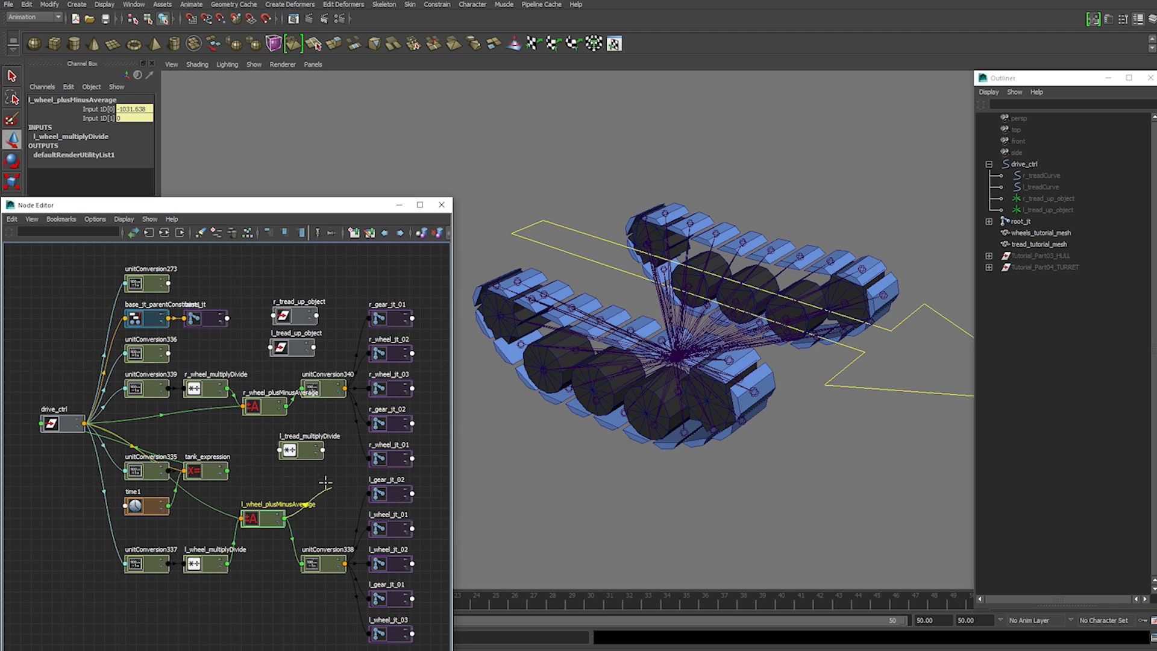
{"action": "left_click", "coordinate": [277, 450]}
{"action": "mouse_move", "coordinate": [304, 456]}
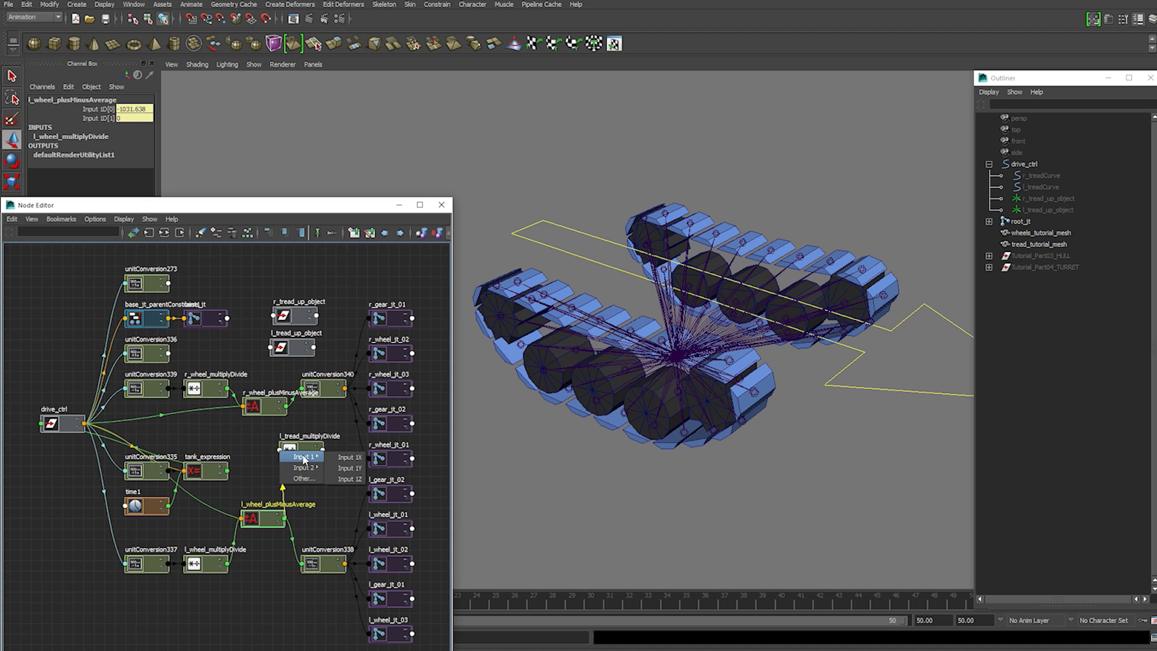
{"action": "left_click", "coordinate": [351, 459]}
Connect l_tread_multiplyDivide's Output X to l_tread_up_object's treadCycle attribute and tidy the two nodes
{"action": "left_click_drag", "start_coordinate": [301, 452], "coordinate": [298, 455]}
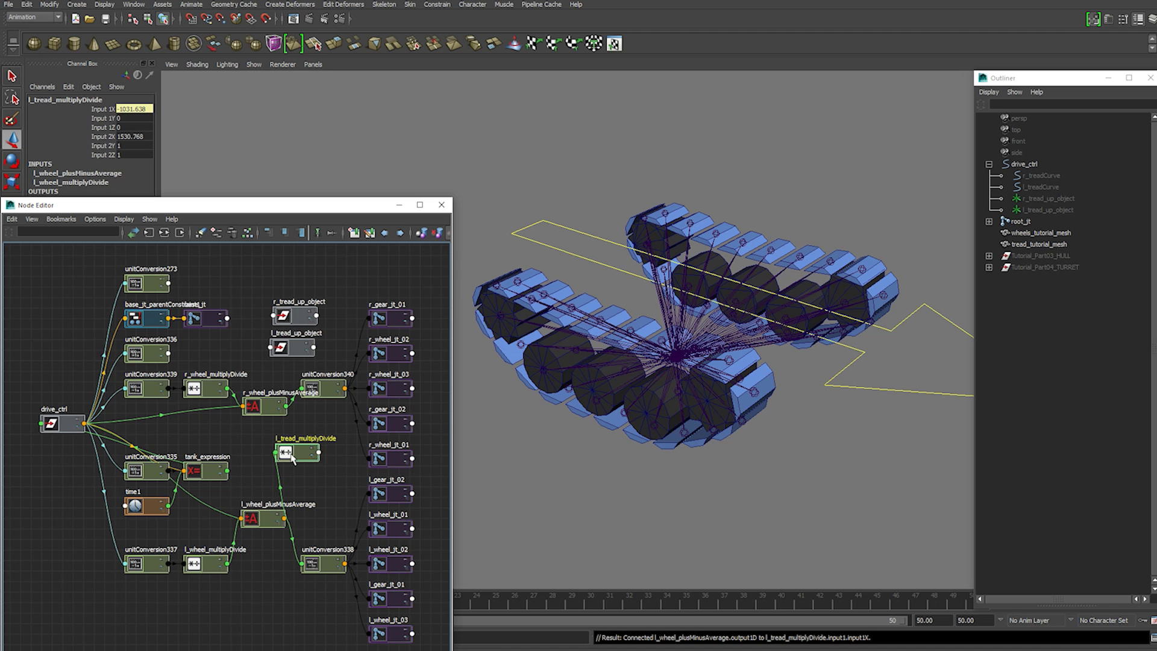
{"action": "left_click", "coordinate": [320, 453]}
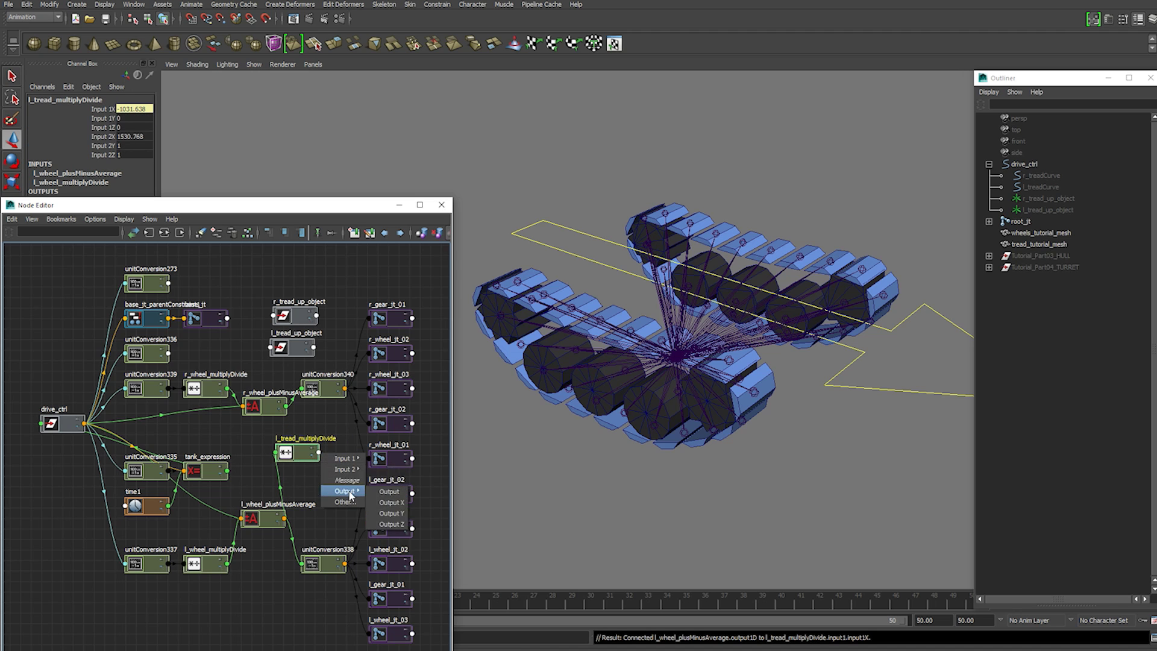
{"action": "mouse_move", "coordinate": [345, 490]}
{"action": "left_click", "coordinate": [398, 497]}
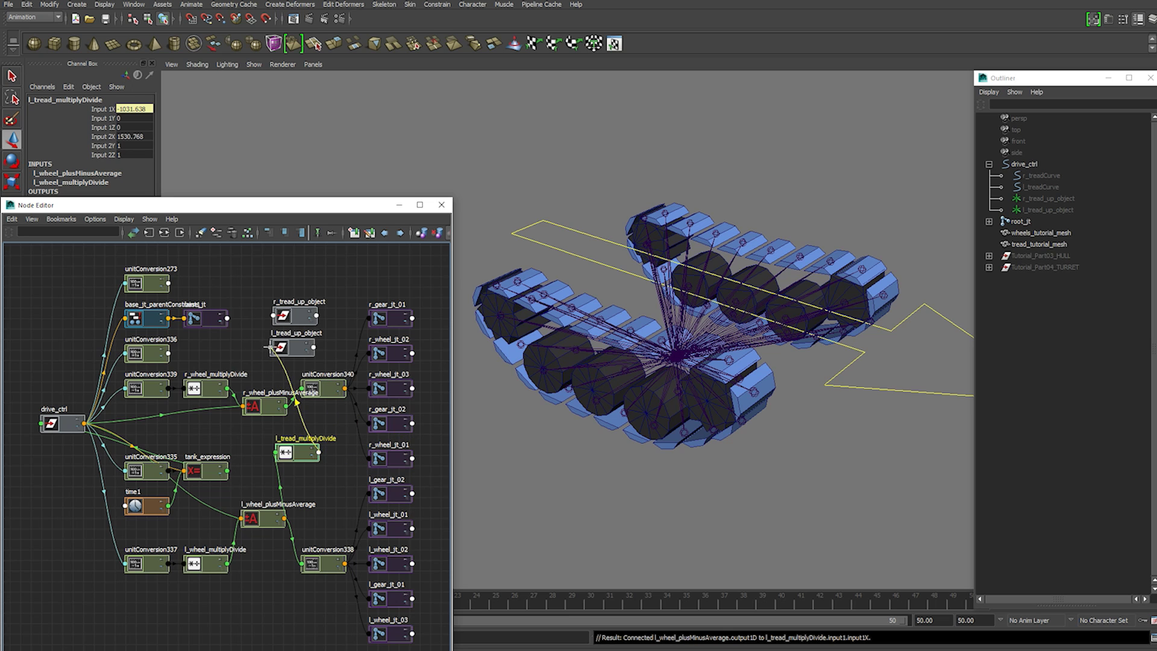
{"action": "left_click", "coordinate": [271, 347]}
{"action": "left_click", "coordinate": [302, 386]}
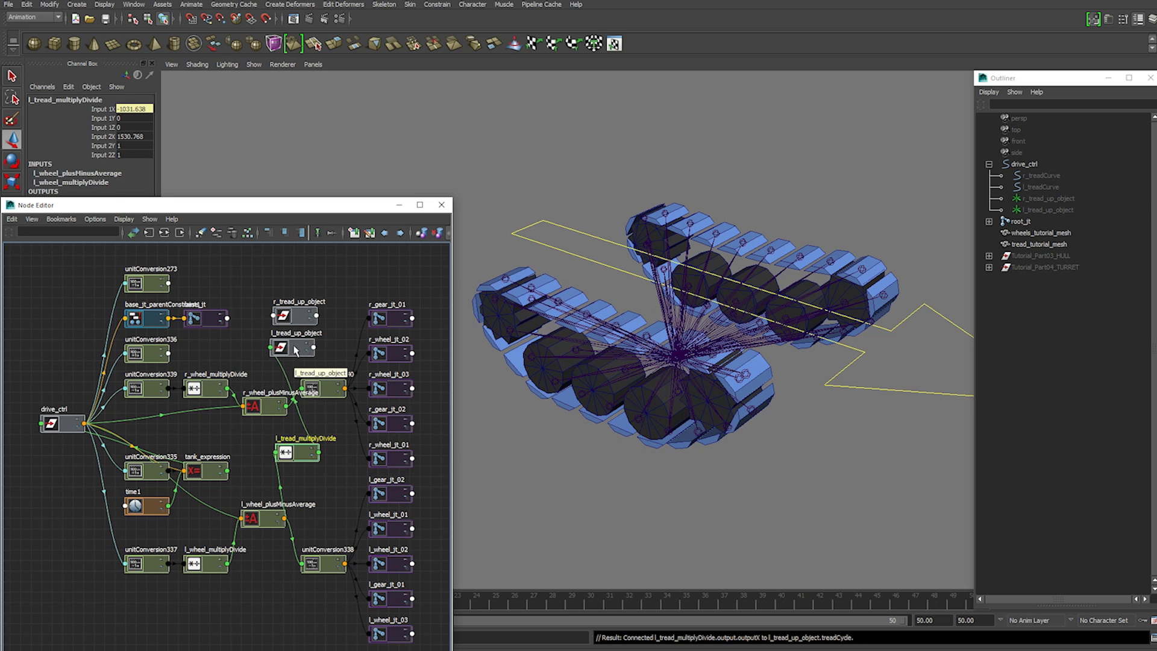
{"action": "left_click_drag", "start_coordinate": [295, 351], "coordinate": [270, 455]}
Hide the root_jt joint hierarchy to clear the view of the treads
{"action": "left_click_drag", "start_coordinate": [880, 374], "coordinate": [822, 404]}
{"action": "scroll", "coordinate": [822, 404], "scroll_direction": "down", "scroll_amount": 1}
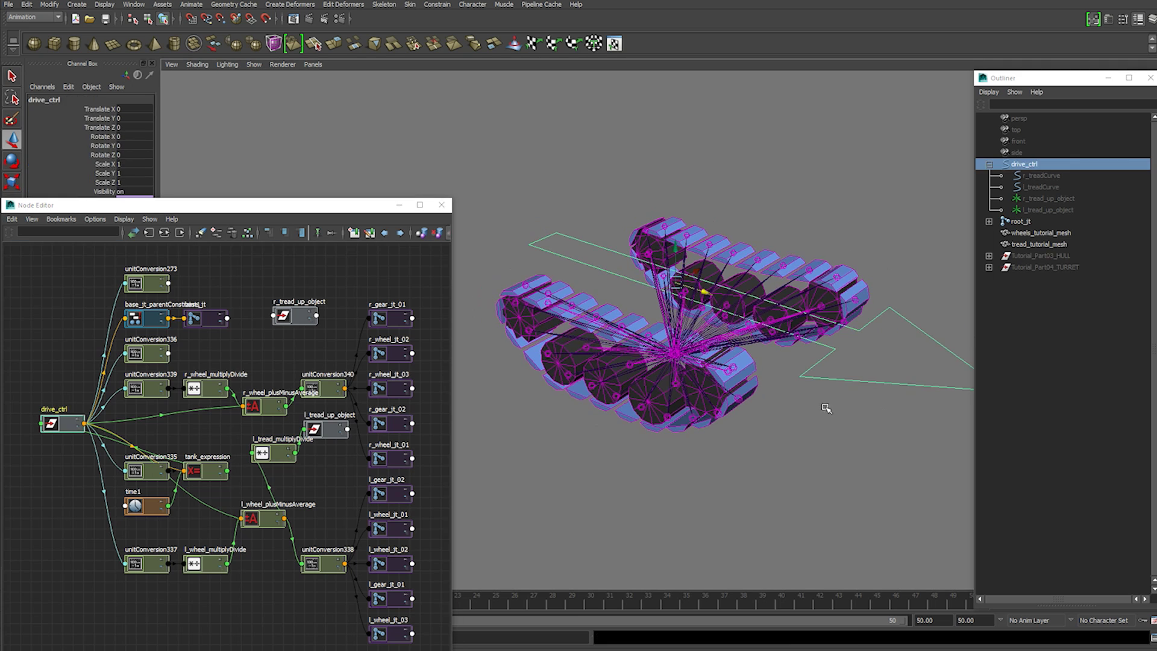
{"action": "left_click", "coordinate": [1022, 221]}
{"action": "key", "text": "ctrl+h"}
Try moving drive_ctrl to test the left tread's cycling, and undo the change
{"action": "left_click", "coordinate": [885, 373]}
{"action": "left_click_drag", "start_coordinate": [704, 292], "coordinate": [721, 317]}
{"action": "key", "text": "e"}
{"action": "key", "text": "ctrl+z"}
Duplicate the l_tread_multiplyDivide node
{"action": "left_click", "coordinate": [263, 453]}
{"action": "key", "text": "ctrl+d"}
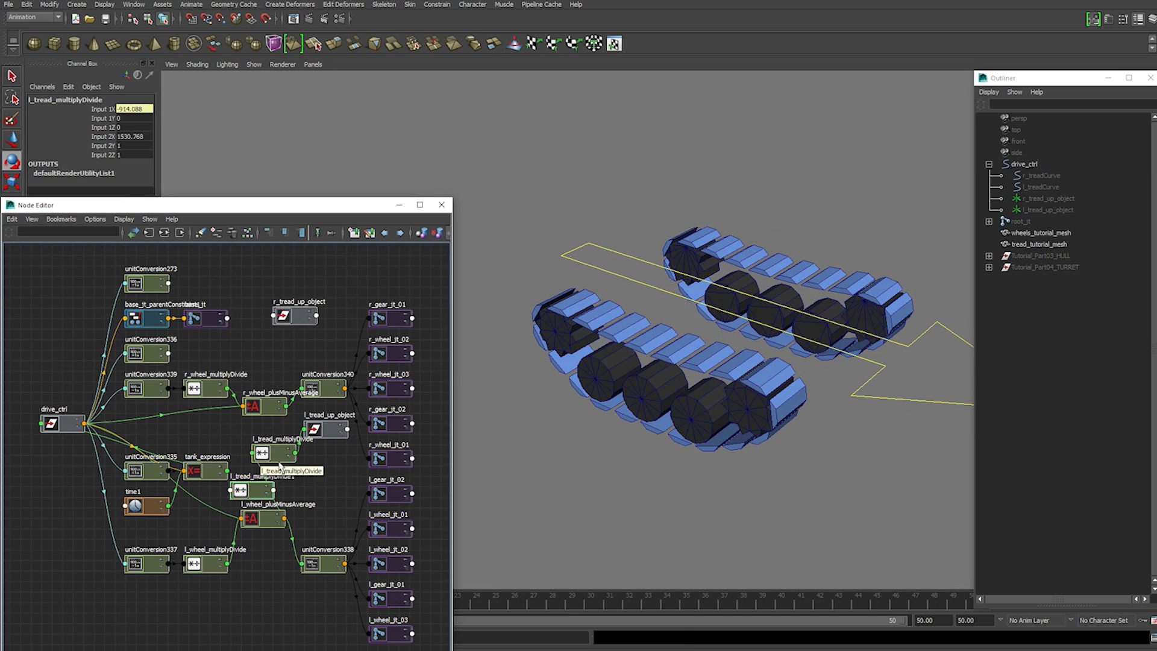
Rename the duplicated multiplyDivide node to r_tread_multiplyDivide and place it between r_tread_up_object and r_wheel_plusMinusAverage
{"action": "left_click_drag", "start_coordinate": [241, 489], "coordinate": [280, 285]}
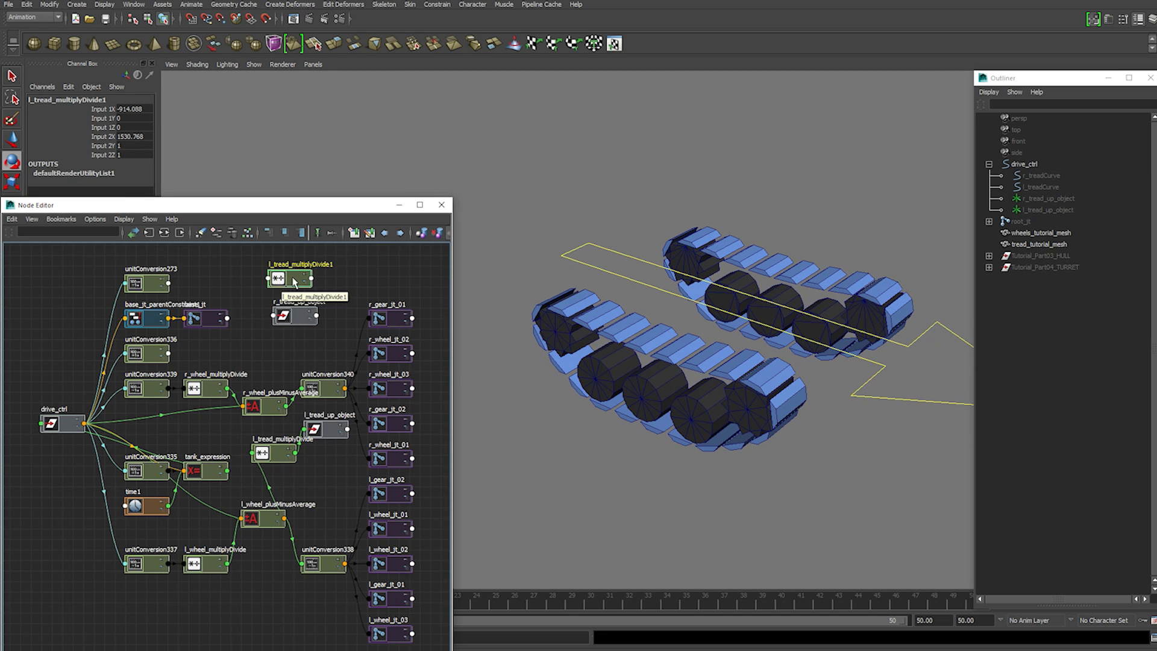
{"action": "scroll", "coordinate": [293, 301], "scroll_direction": "up", "scroll_amount": 3}
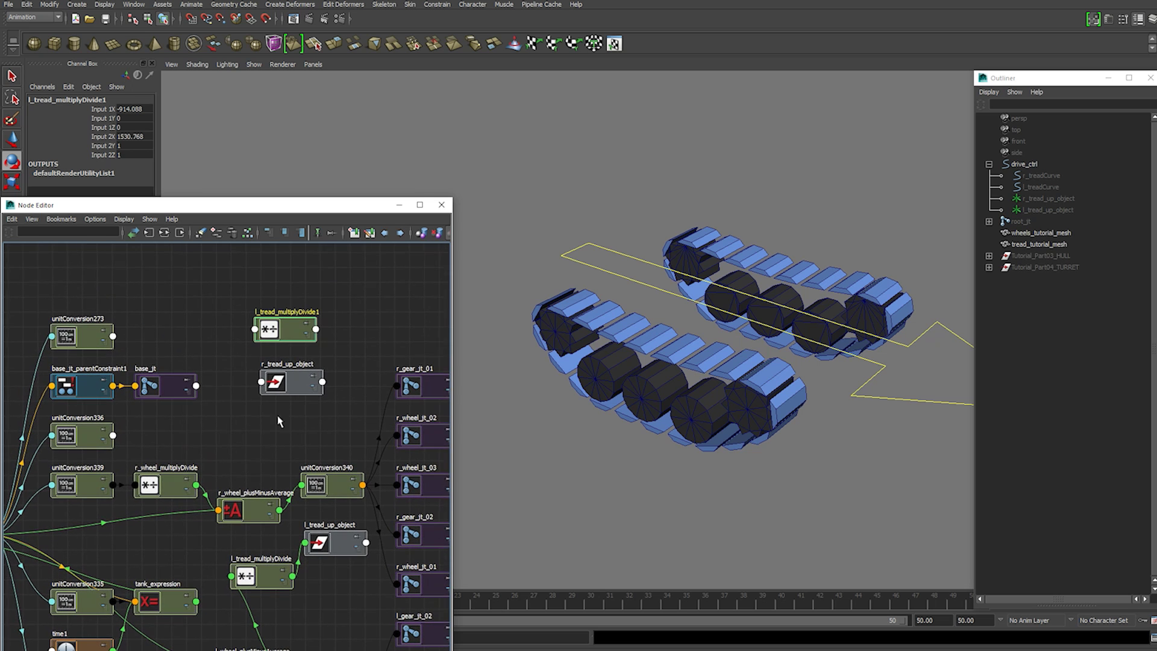
{"action": "left_click", "coordinate": [260, 311]}
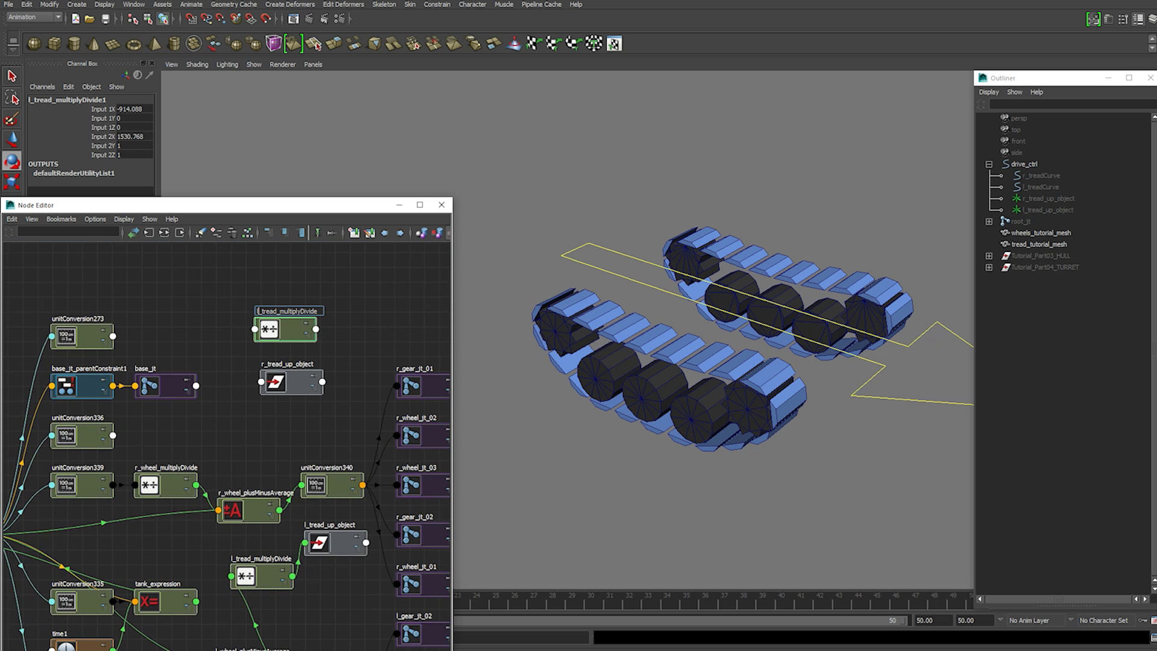
{"action": "key", "text": "BackSpace"}
{"action": "type", "text": "r"}
{"action": "left_click_drag", "start_coordinate": [285, 338], "coordinate": [260, 446]}
Connect r_wheel_plusMinusAverage's Output 1D to r_tread_multiplyDivide's Input 1X and check the multiplyDivide node's attributes
{"action": "middle_click_drag", "start_coordinate": [332, 401], "coordinate": [341, 306], "text": "alt"}
{"action": "left_click", "coordinate": [266, 416]}
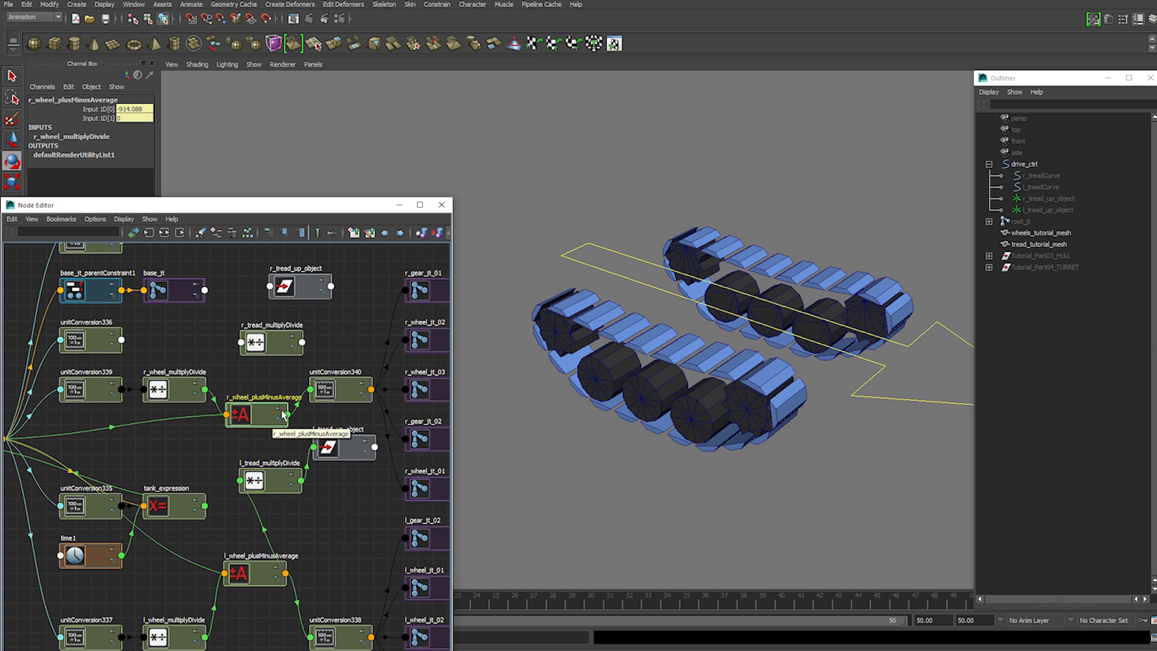
{"action": "left_click", "coordinate": [281, 412]}
{"action": "left_click", "coordinate": [318, 470]}
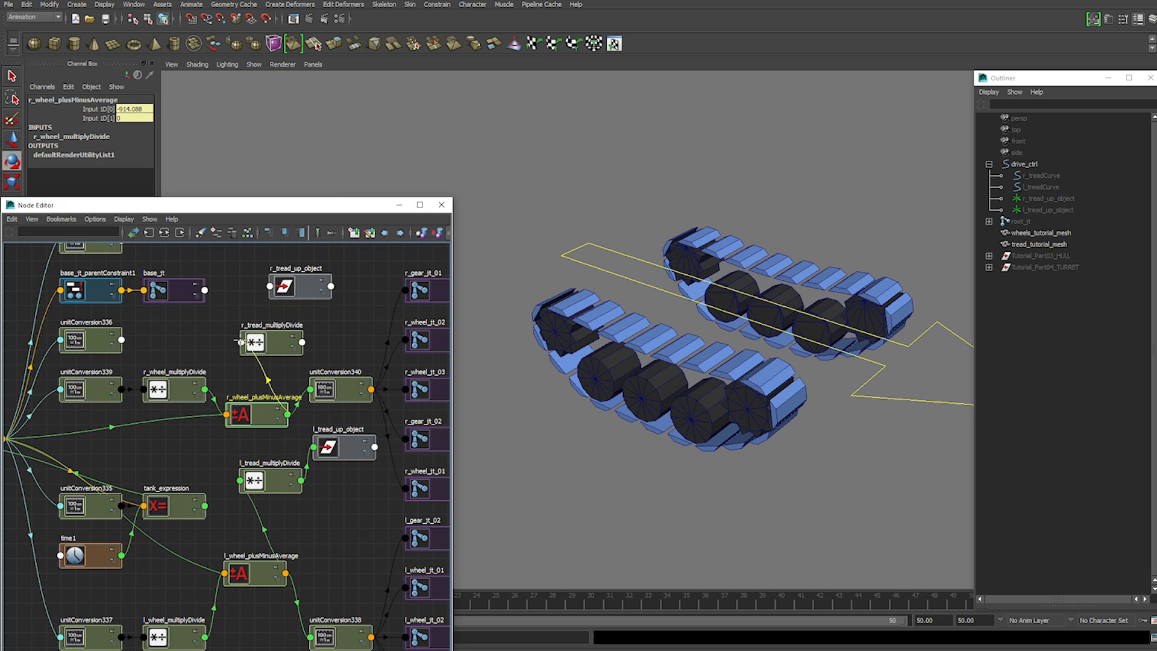
{"action": "left_click", "coordinate": [239, 341]}
{"action": "left_click", "coordinate": [284, 351]}
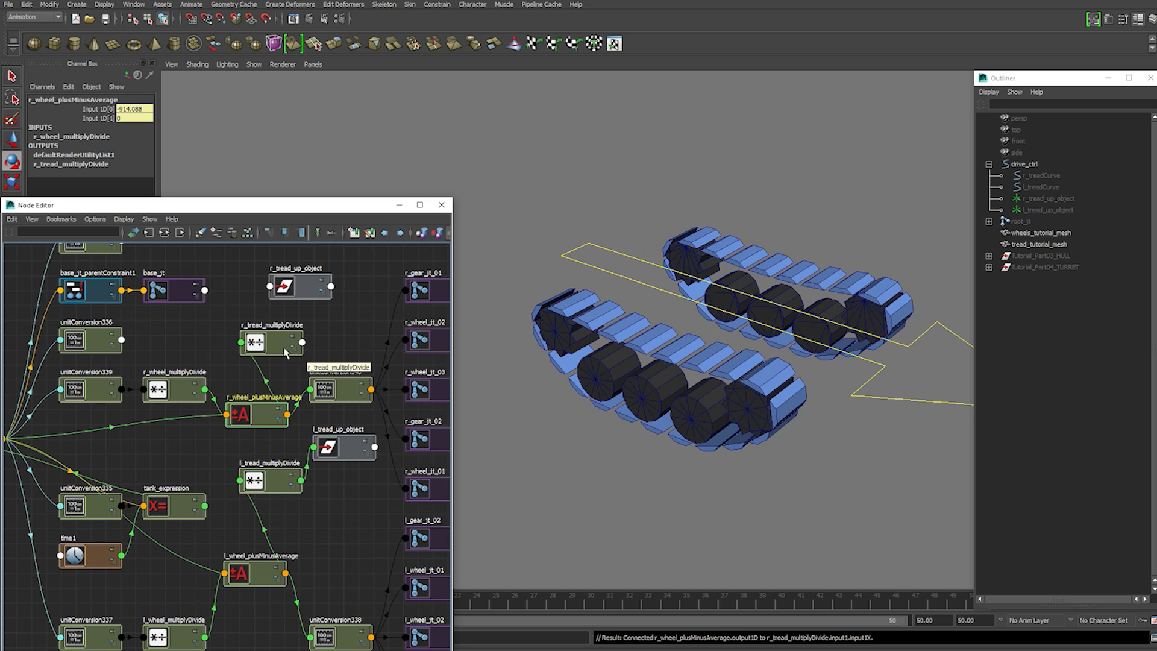
{"action": "double_click", "coordinate": [286, 353]}
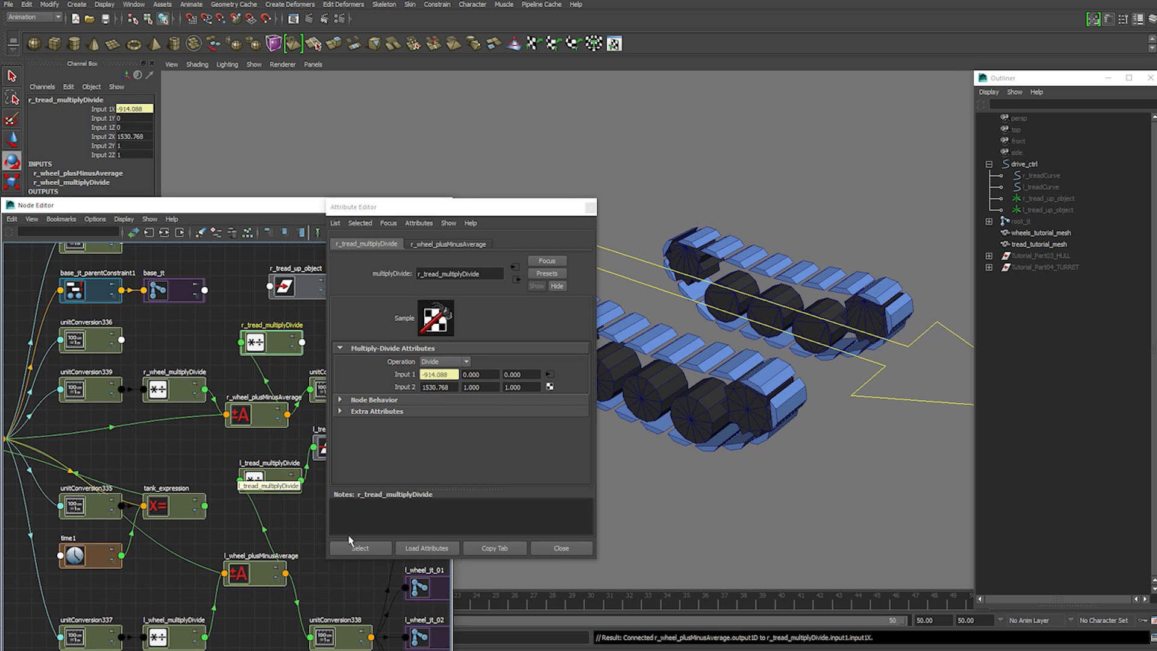
{"action": "left_click", "coordinate": [562, 548]}
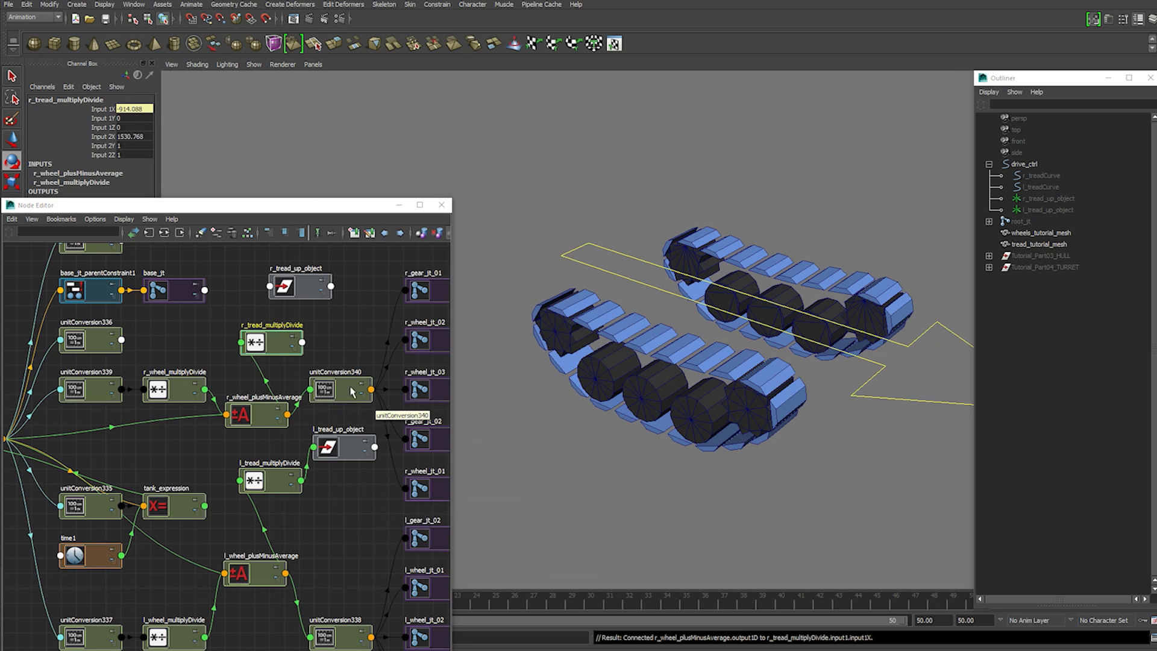
Connect r_tread_multiplyDivide's Output X to r_tread_up_object's treadCycle attribute
{"action": "left_click", "coordinate": [303, 342]}
{"action": "mouse_move", "coordinate": [335, 381]}
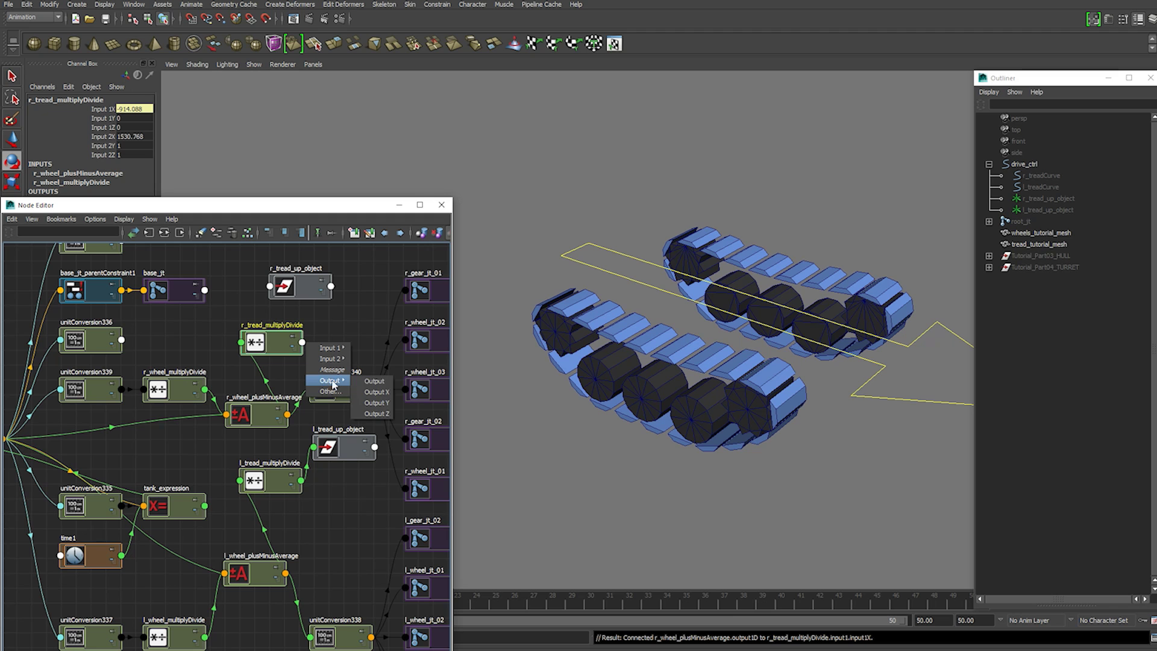
{"action": "left_click", "coordinate": [379, 392]}
{"action": "left_click", "coordinate": [270, 287]}
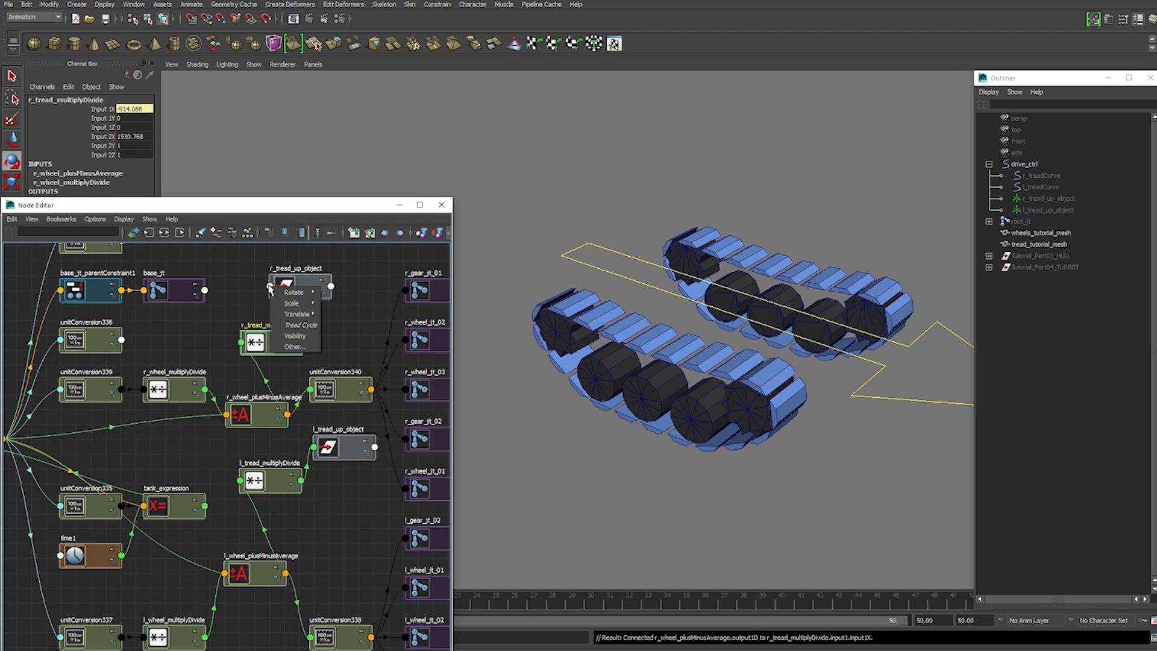
{"action": "left_click", "coordinate": [306, 326]}
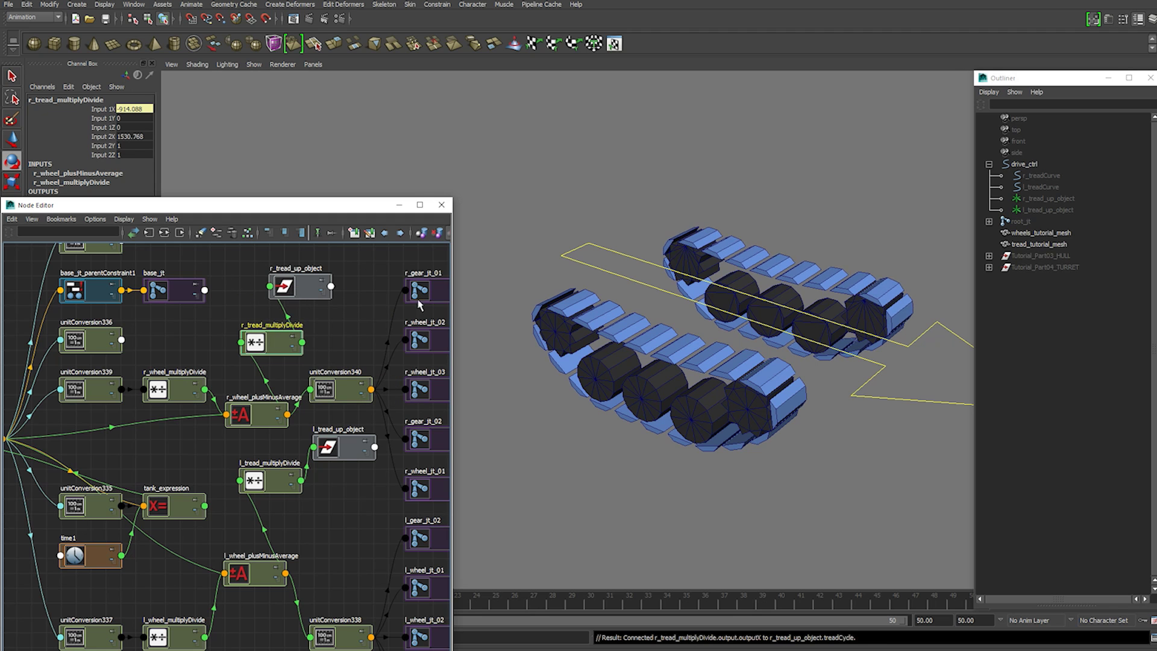
Try moving and rotating drive_ctrl to test the cycling of both treads
{"action": "left_click_drag", "start_coordinate": [844, 209], "coordinate": [801, 233], "text": "alt"}
{"action": "left_click", "coordinate": [747, 339]}
{"action": "key", "text": "w"}
{"action": "left_click_drag", "start_coordinate": [702, 282], "coordinate": [599, 276]}
{"action": "key", "text": "e"}
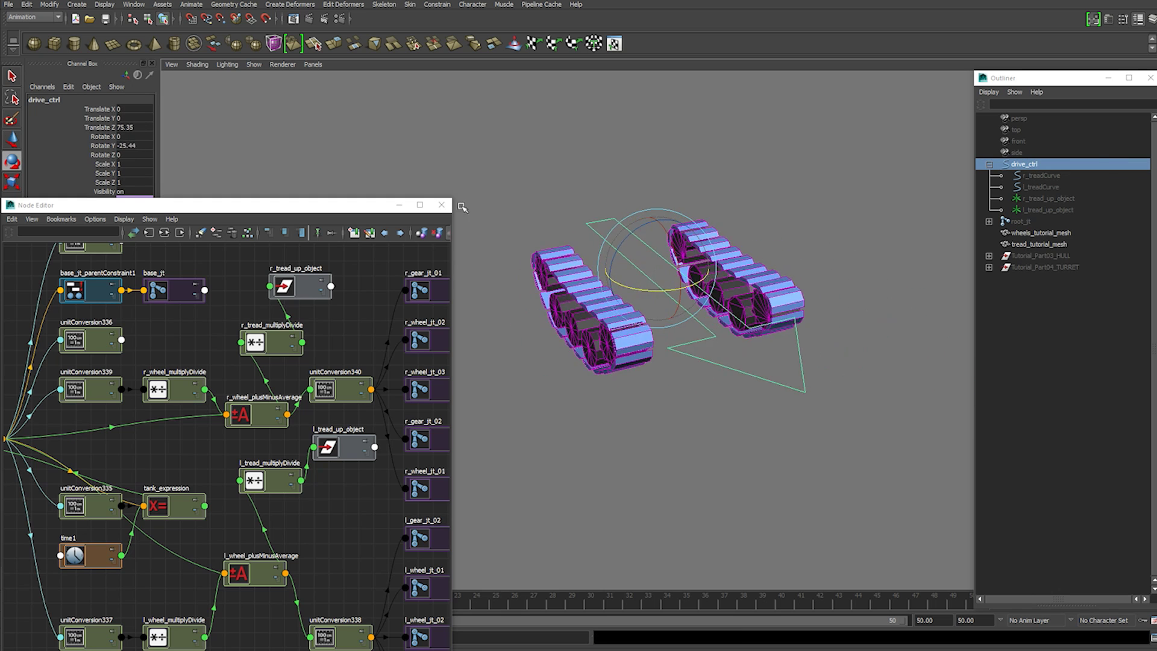
Close the Node Editor, test drive_ctrl's travel and turning further on the wheels and treads, and undo the changes
{"action": "left_click", "coordinate": [441, 204]}
{"action": "left_click_drag", "start_coordinate": [547, 331], "coordinate": [584, 309], "text": "alt"}
{"action": "key", "text": "w"}
{"action": "key", "text": "e"}
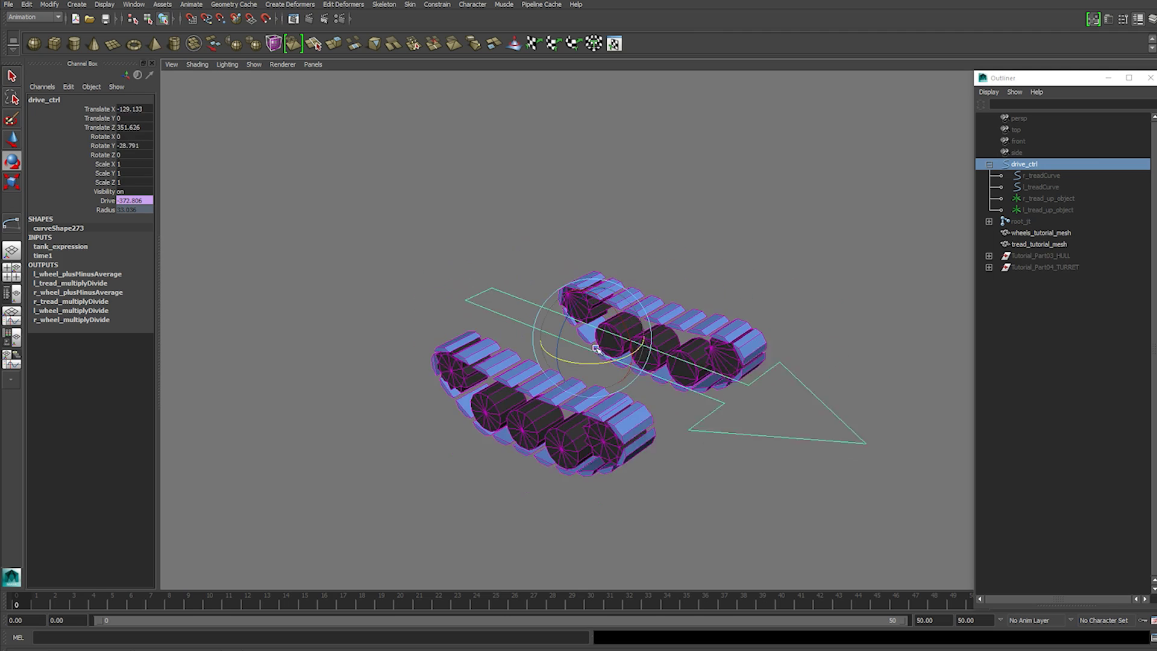
{"action": "left_click_drag", "start_coordinate": [633, 346], "coordinate": [603, 339], "text": "alt"}
{"action": "key", "text": "w"}
{"action": "key", "text": "e"}
{"action": "key", "text": "ctrl+z"}
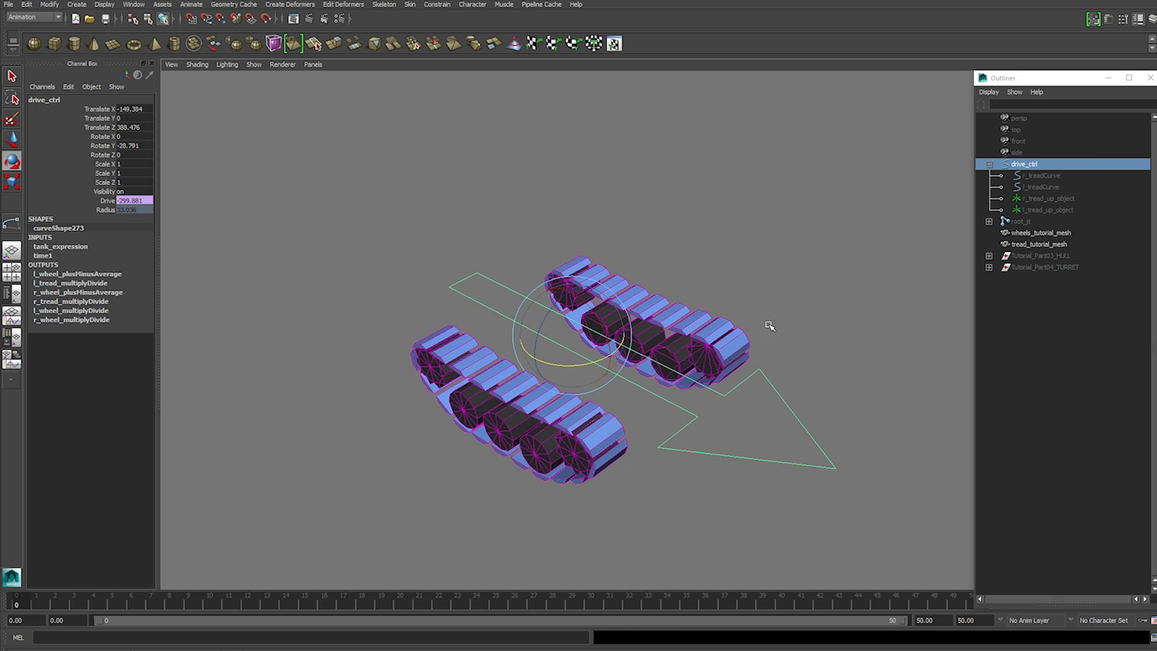
{"action": "key", "text": "ctrl+z"}
{"action": "key", "text": "ctrl+z"}
{"action": "key", "text": "ctrl+z"}
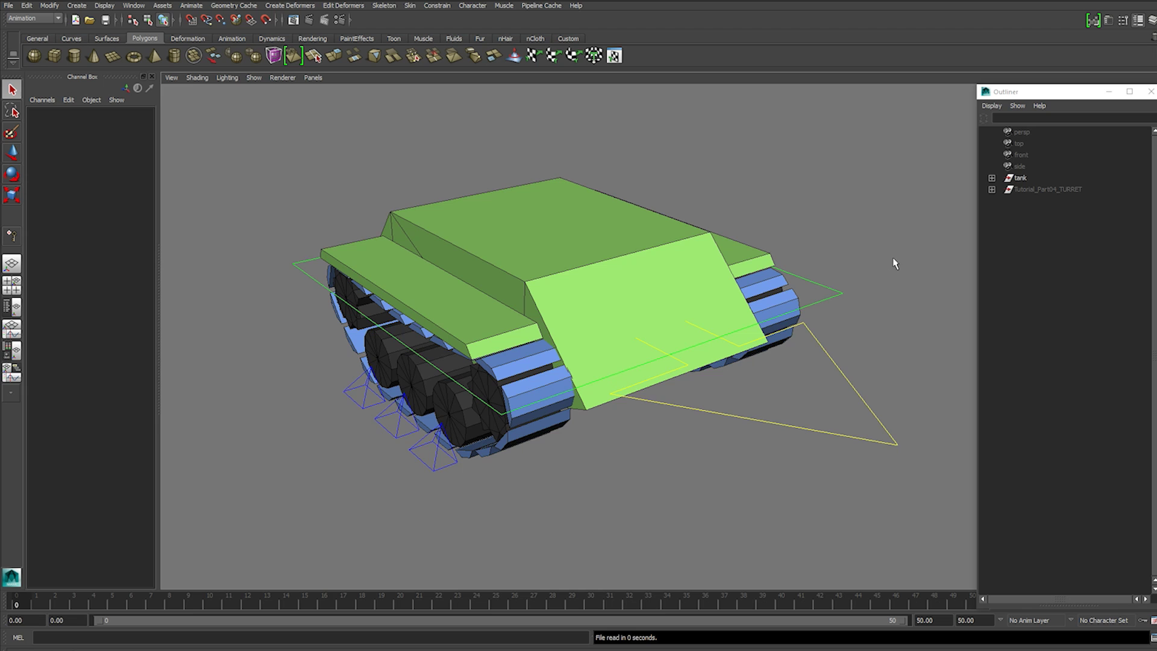
Try rotating hull_ctrl on the full tank rig, undo the rotation and deselect the control
{"action": "left_click", "coordinate": [841, 293]}
{"action": "left_click_drag", "start_coordinate": [841, 293], "coordinate": [826, 275], "text": "alt"}
{"action": "key", "text": "e"}
{"action": "left_click_drag", "start_coordinate": [529, 290], "coordinate": [531, 292]}
{"action": "key", "text": "ctrl+z"}
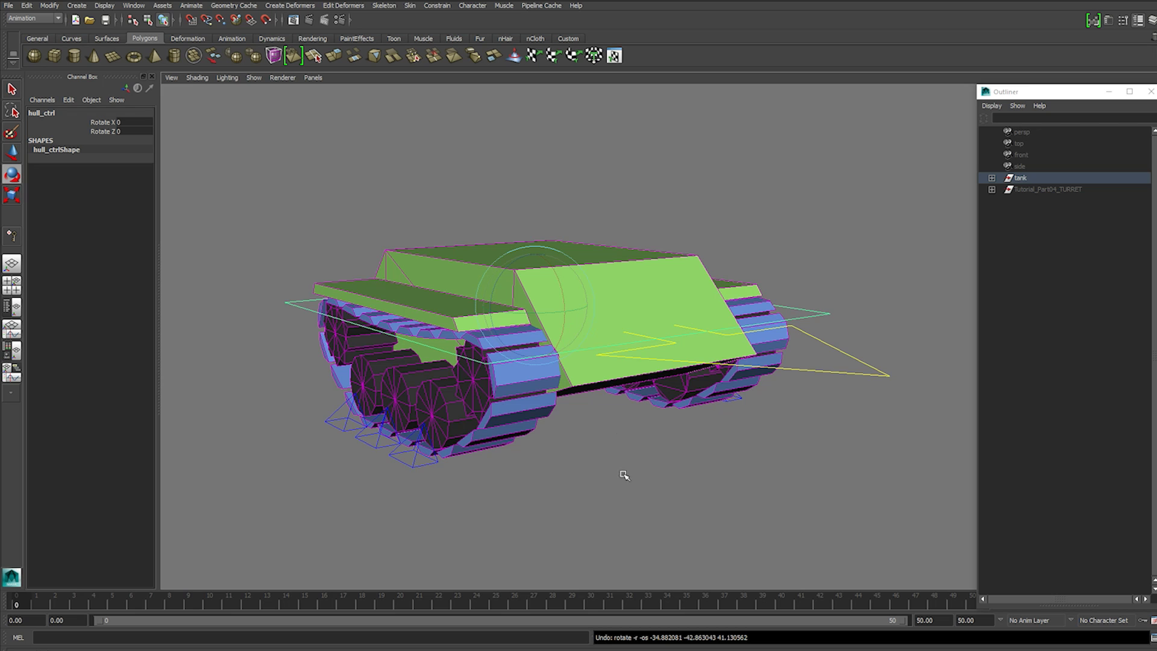
{"action": "left_click", "coordinate": [562, 487]}
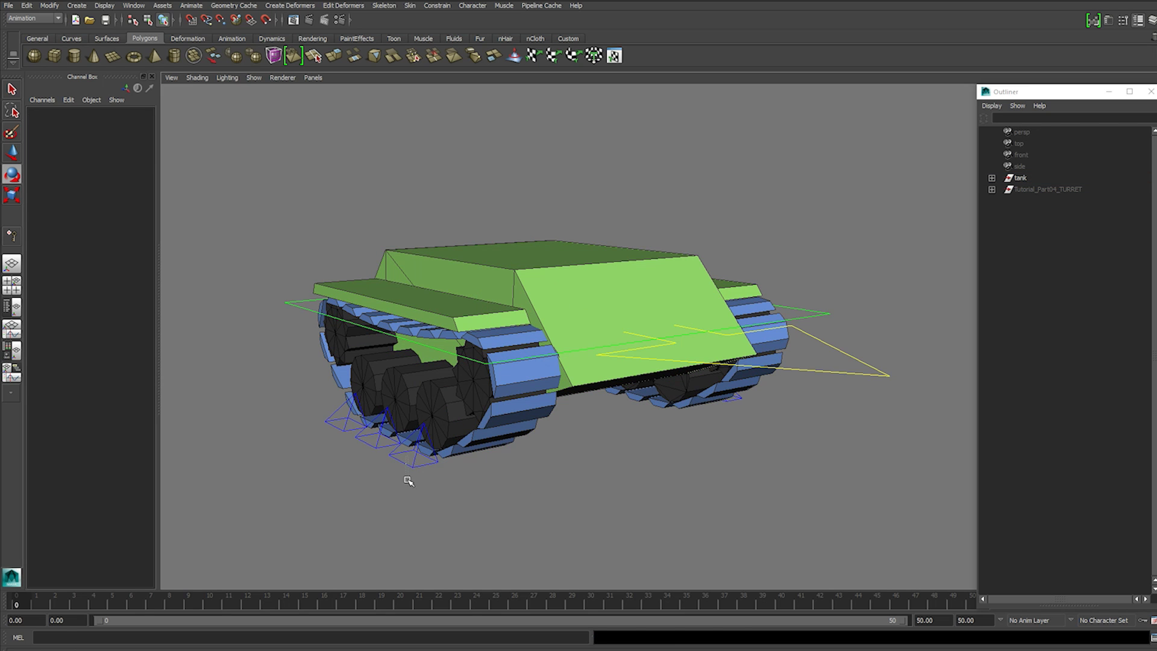
Try raising l_wheel_03_ctrl to test the wheel and tread, undo the move and deselect the control
{"action": "left_click", "coordinate": [431, 460]}
{"action": "key", "text": "w"}
{"action": "left_click_drag", "start_coordinate": [459, 413], "coordinate": [460, 409]}
{"action": "key", "text": "ctrl+z"}
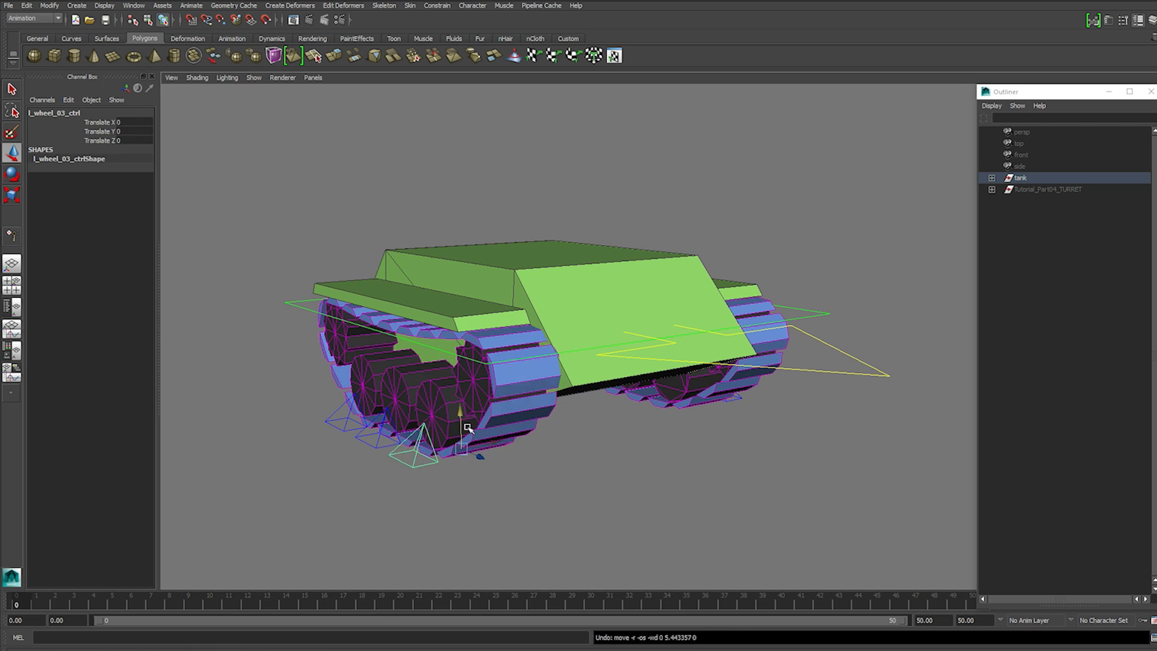
{"action": "left_click", "coordinate": [741, 465]}
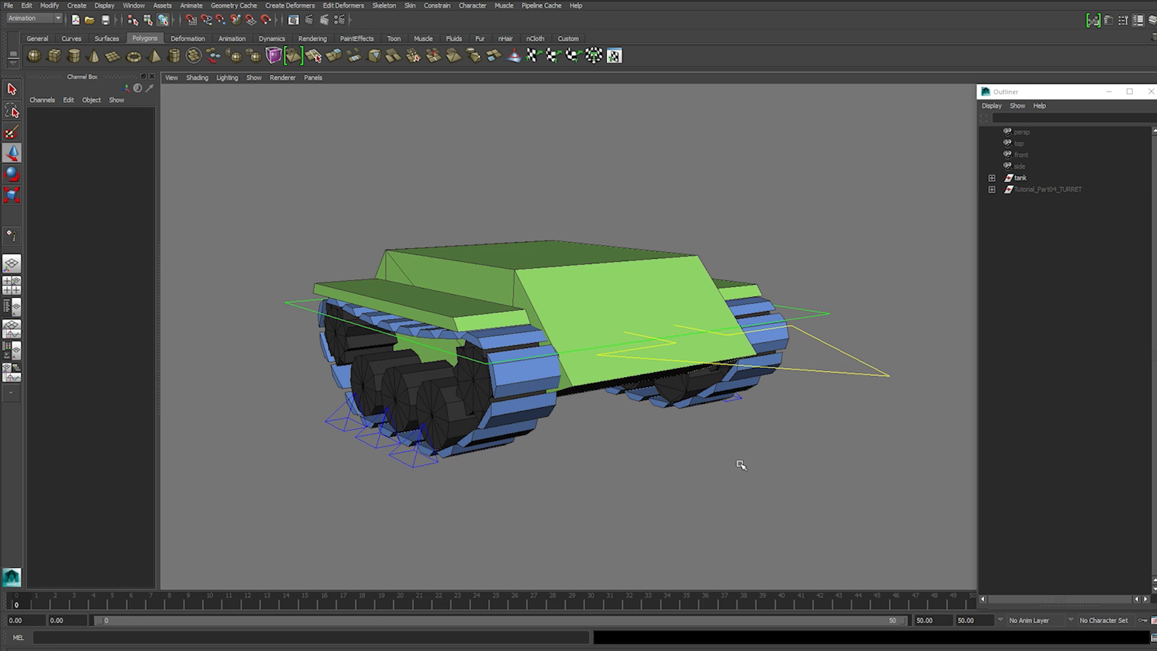